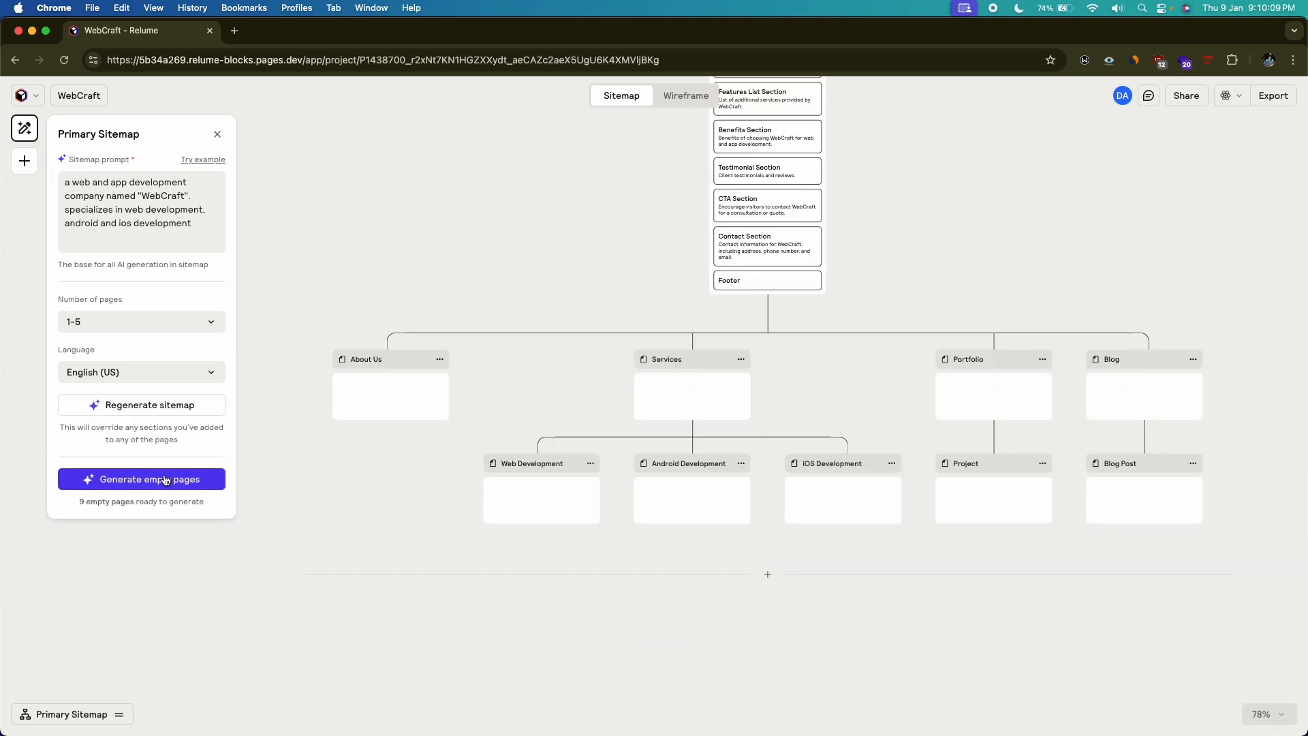
Generate the sections of the empty pages in the WebCraft sitemap
{"action": "left_click", "coordinate": [163, 479]}
{"action": "scroll", "coordinate": [480, 377], "scroll_direction": "down", "scroll_amount": 2}
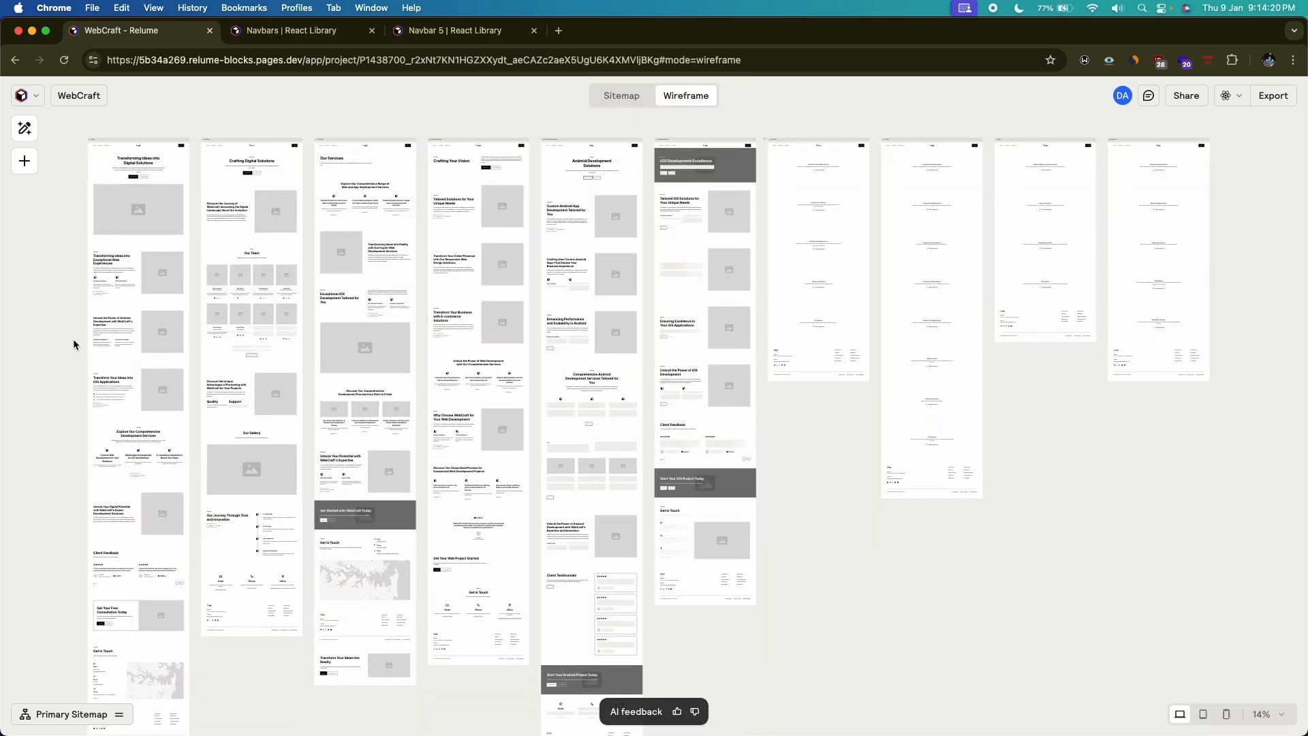
{"action": "scroll", "coordinate": [845, 248], "scroll_direction": "up", "scroll_amount": 5}
{"action": "scroll", "coordinate": [545, 325], "scroll_direction": "down", "scroll_amount": 5}
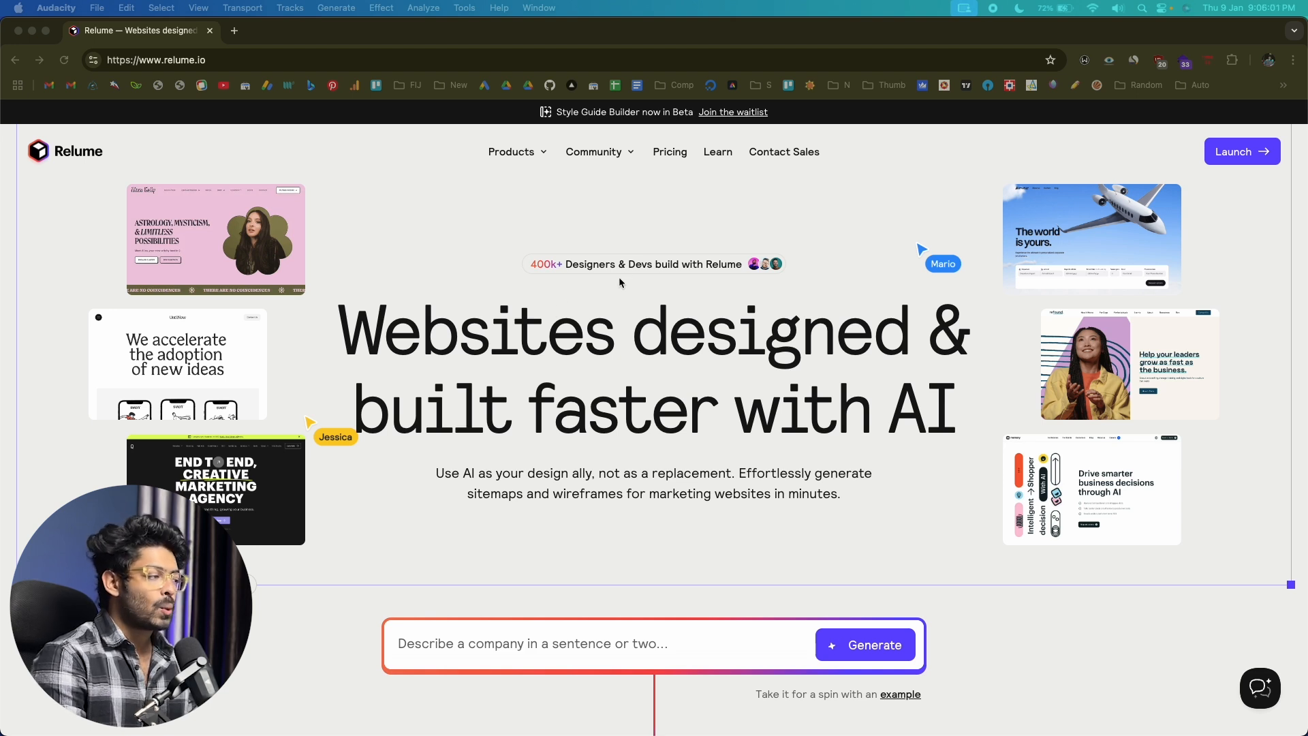
{"action": "scroll", "coordinate": [619, 276], "scroll_direction": "down", "scroll_amount": 10}
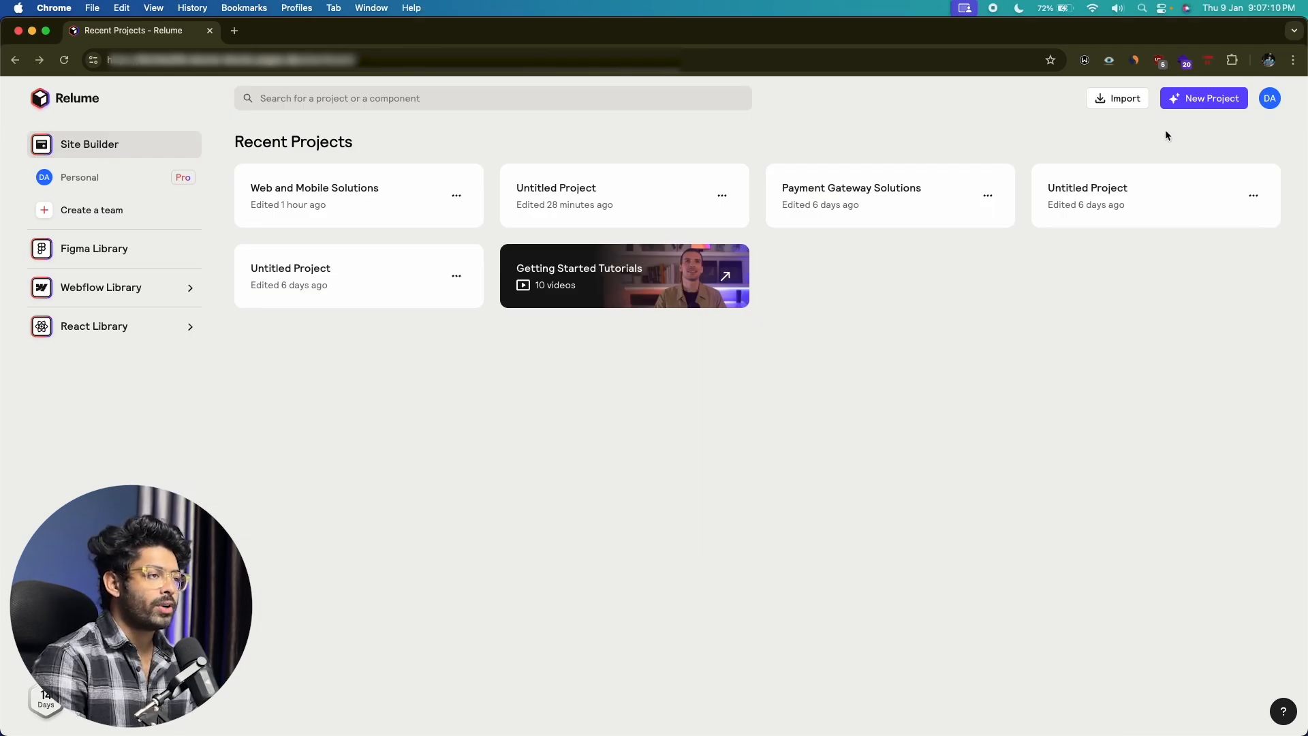
Create a new project and set its sitemap's number of pages to 1-5
{"action": "left_click", "coordinate": [1210, 106]}
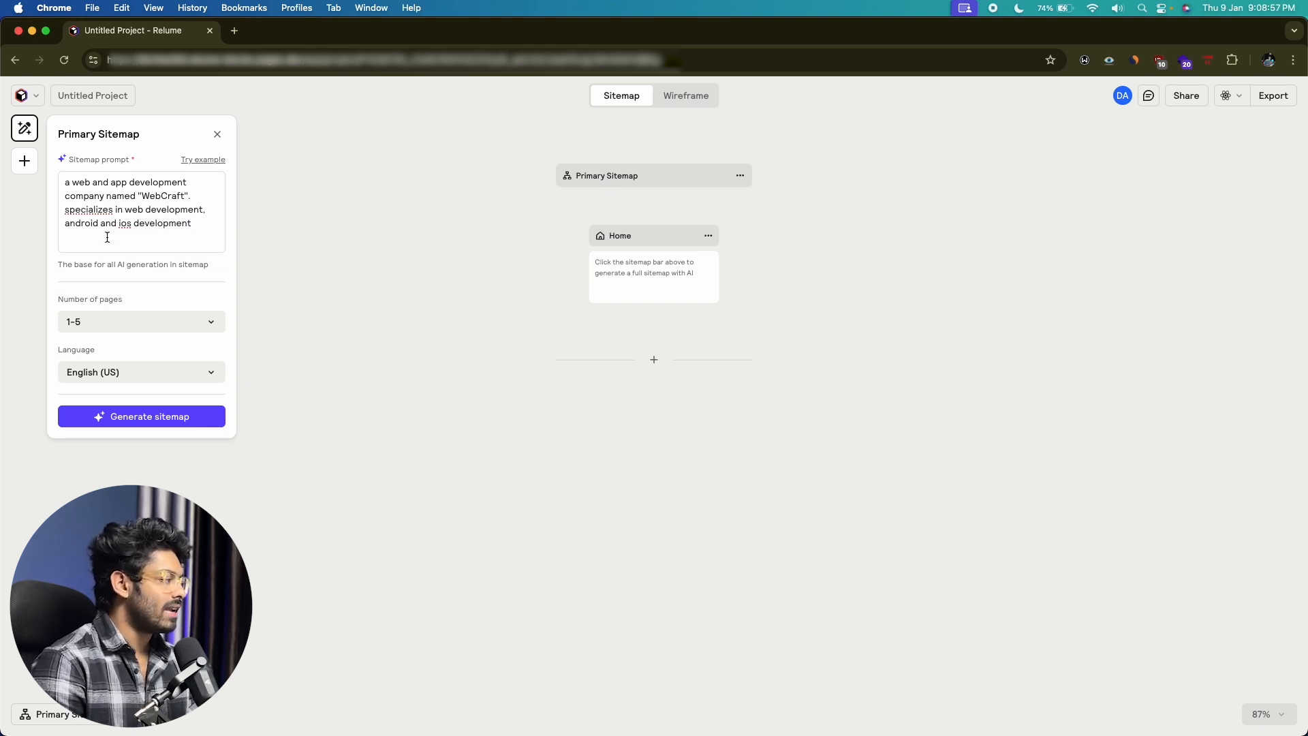
{"action": "left_click", "coordinate": [108, 312]}
{"action": "left_click", "coordinate": [96, 350]}
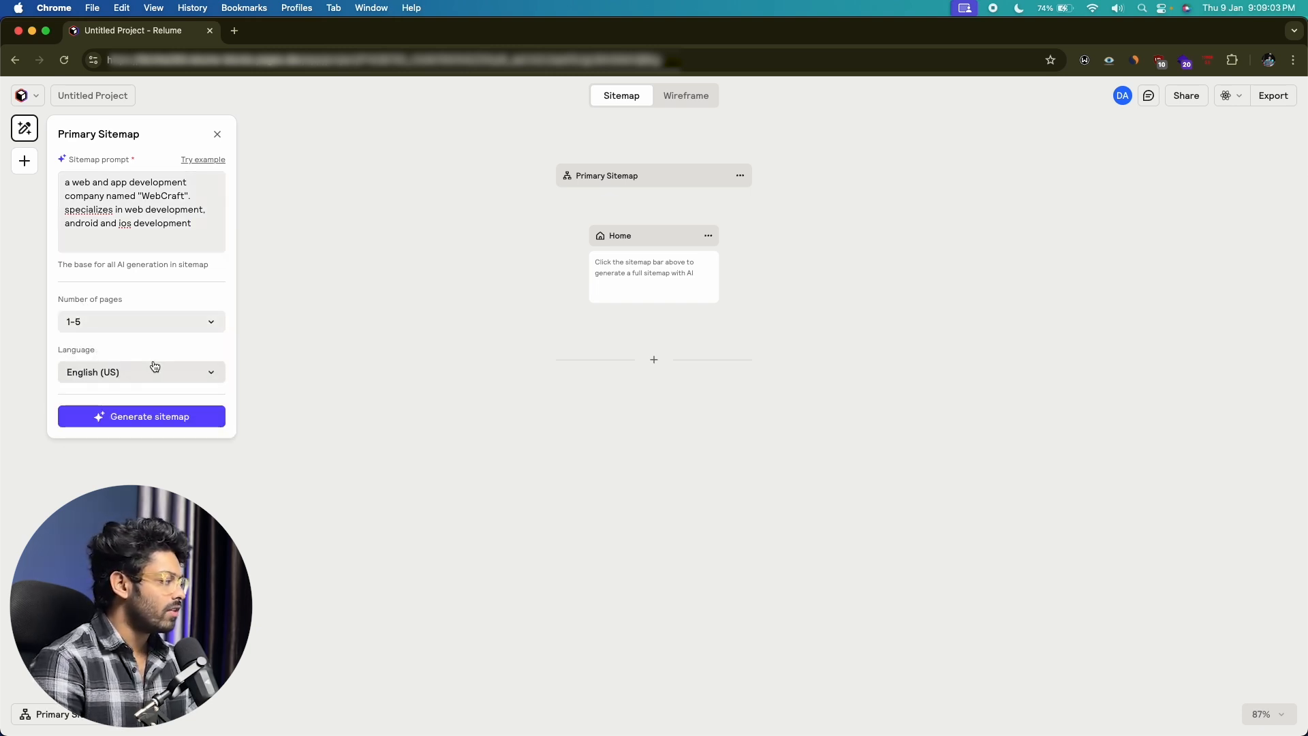
Keep English (US) as the language and generate the sitemap from the WebCraft web and app development prompt
{"action": "left_click", "coordinate": [118, 378]}
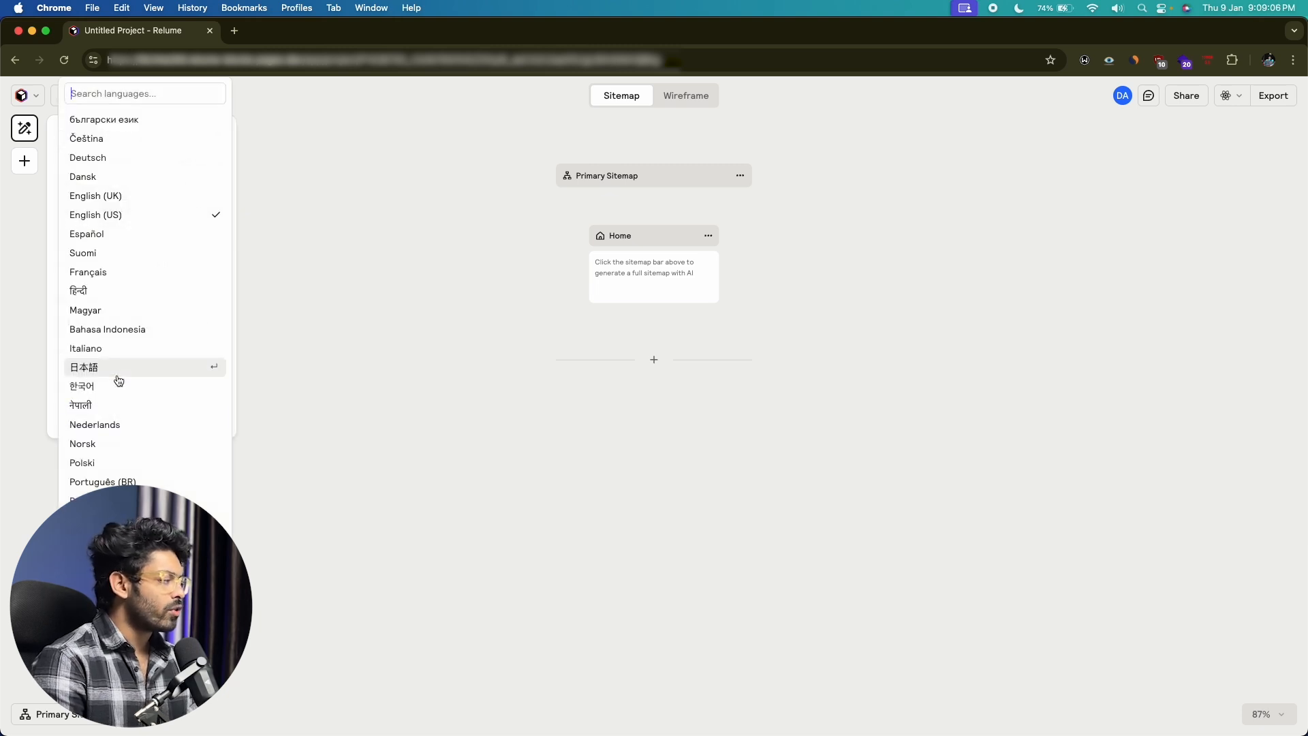
{"action": "left_click", "coordinate": [352, 222]}
{"action": "left_click", "coordinate": [20, 138]}
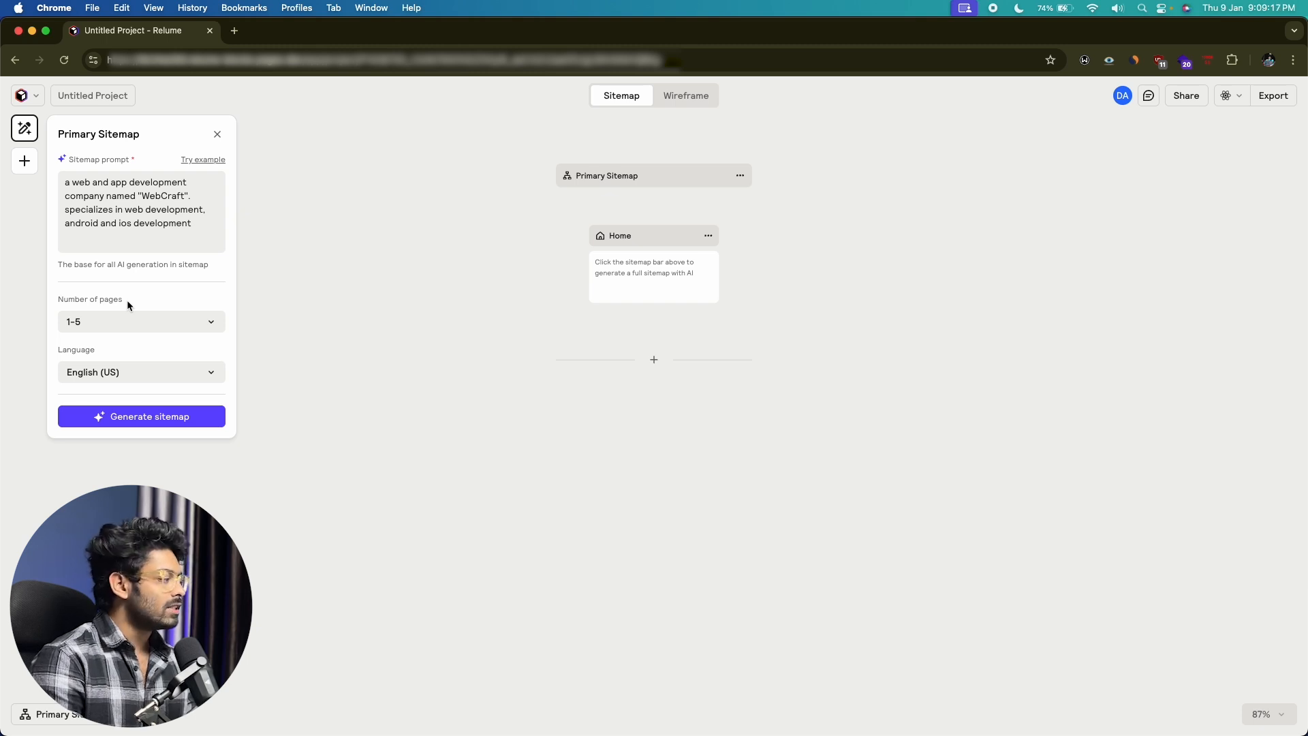
{"action": "left_click", "coordinate": [144, 427]}
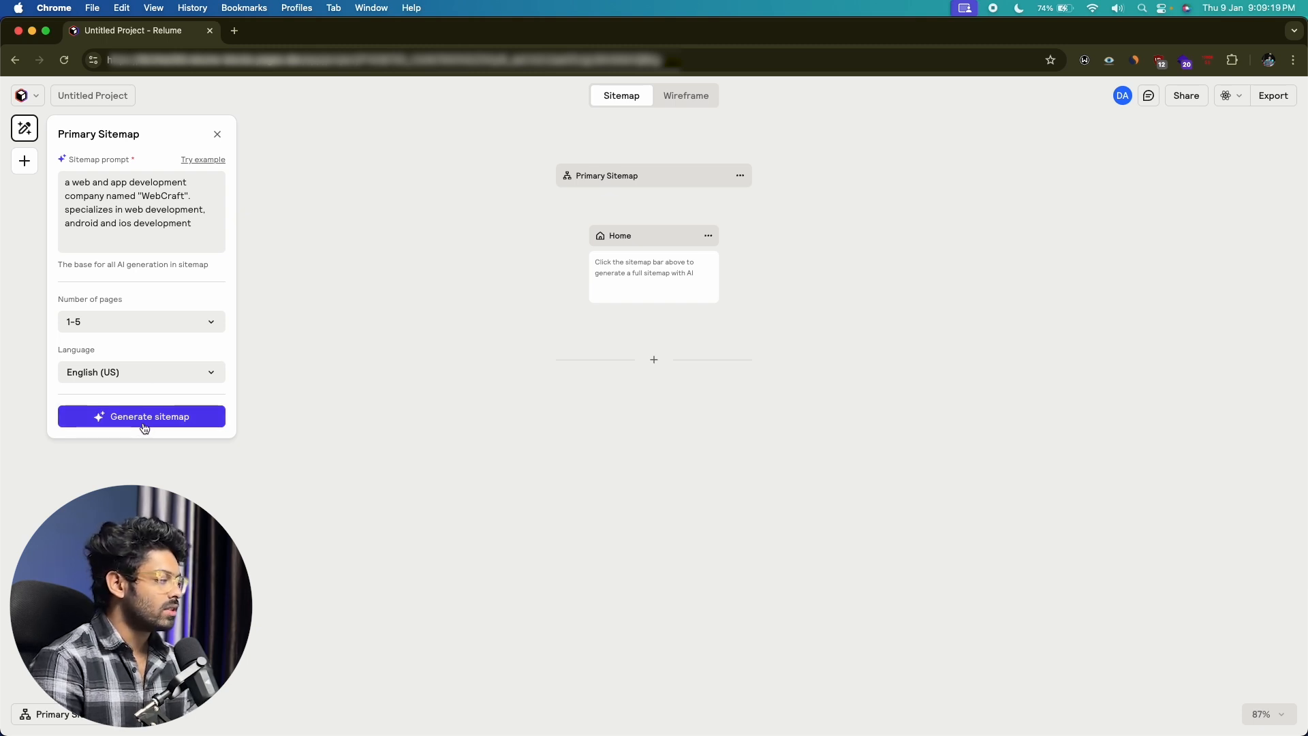
{"action": "left_click", "coordinate": [180, 412]}
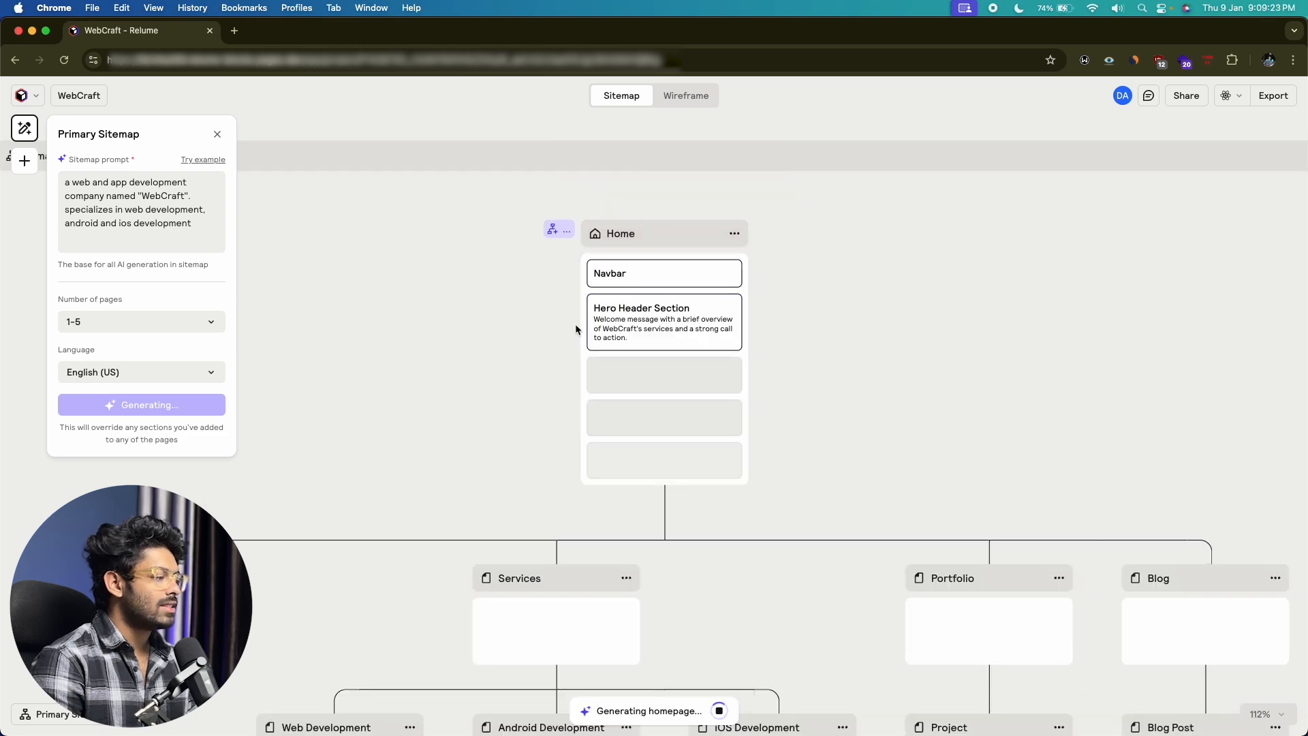
Examine the generated sitemap, from the Home page's sections to the service, portfolio and blog pages beneath it
{"action": "scroll", "coordinate": [768, 339], "scroll_direction": "down", "scroll_amount": 3}
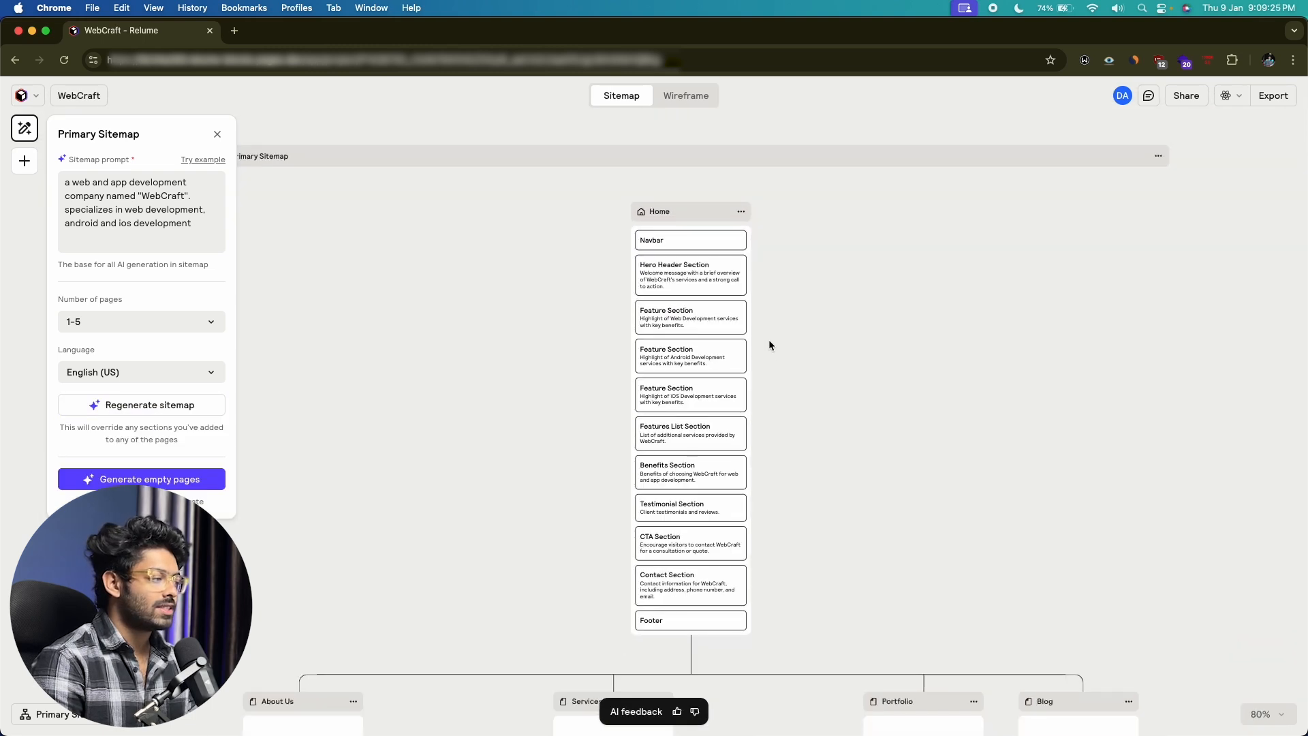
{"action": "scroll", "coordinate": [769, 339], "scroll_direction": "down", "scroll_amount": 3}
{"action": "scroll", "coordinate": [768, 339], "scroll_direction": "up", "scroll_amount": 5}
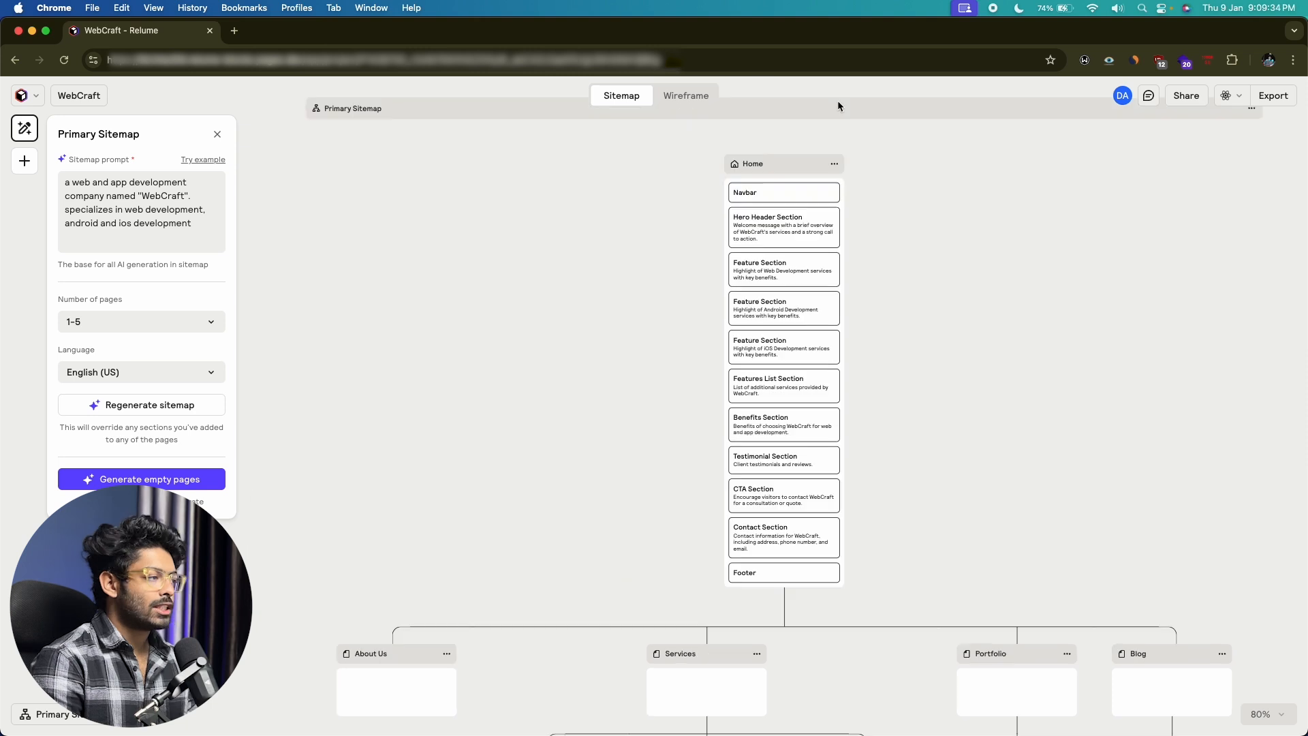
{"action": "scroll", "coordinate": [868, 234], "scroll_direction": "up", "scroll_amount": 3}
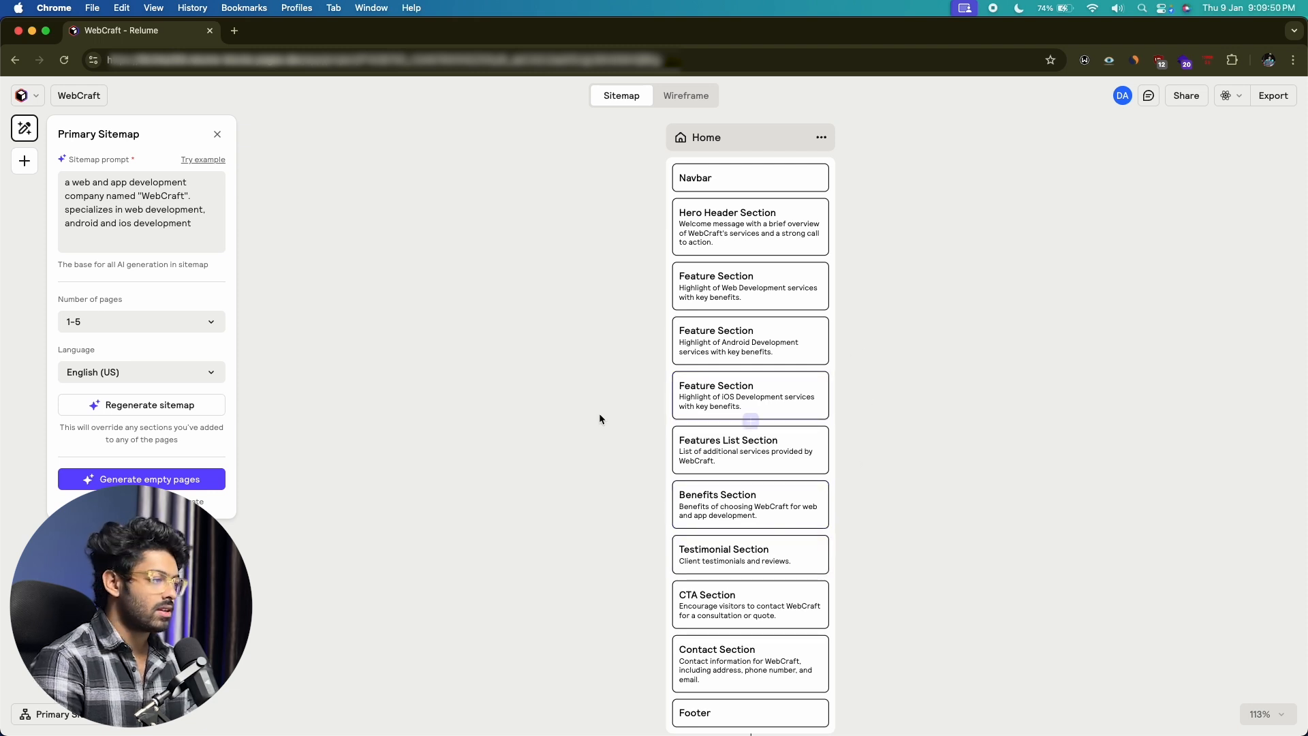
{"action": "scroll", "coordinate": [599, 414], "scroll_direction": "down", "scroll_amount": 3}
{"action": "left_click", "coordinate": [580, 304]}
{"action": "scroll", "coordinate": [581, 307], "scroll_direction": "down", "scroll_amount": 10}
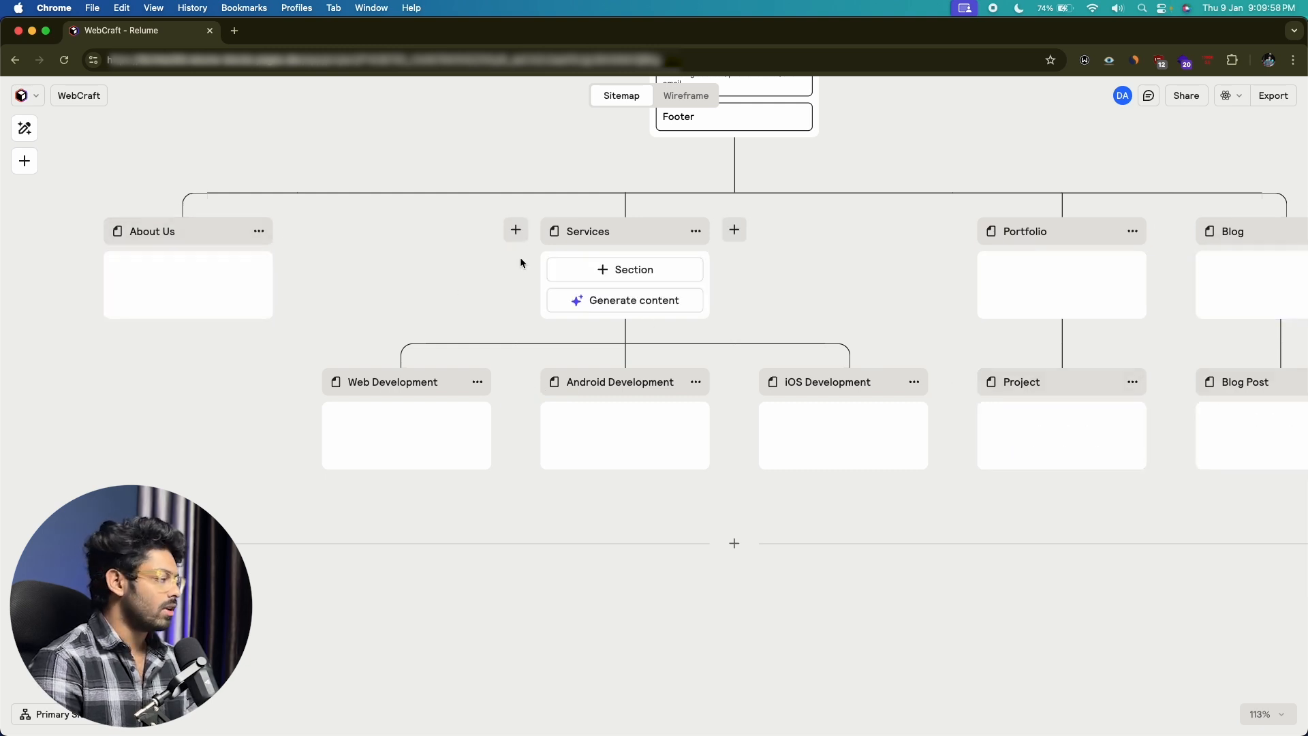
{"action": "scroll", "coordinate": [520, 257], "scroll_direction": "up", "scroll_amount": 10}
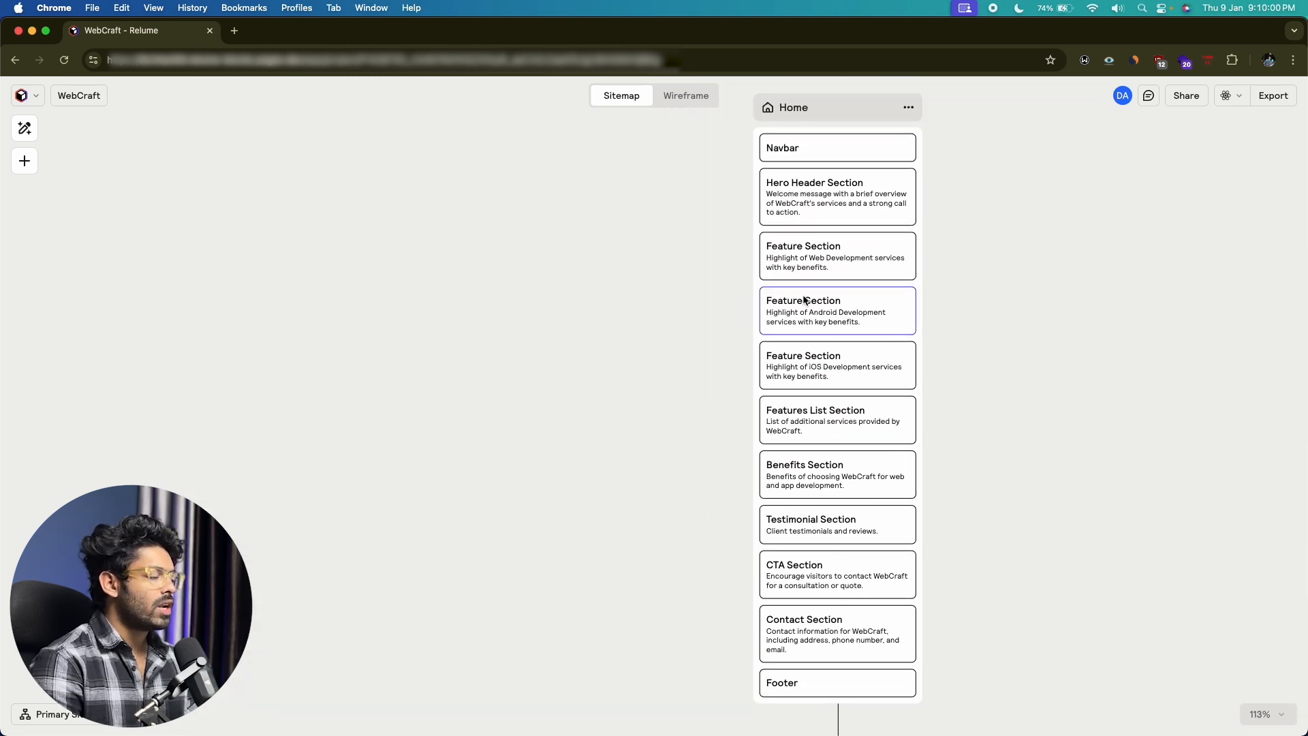
{"action": "scroll", "coordinate": [804, 299], "scroll_direction": "down", "scroll_amount": 5}
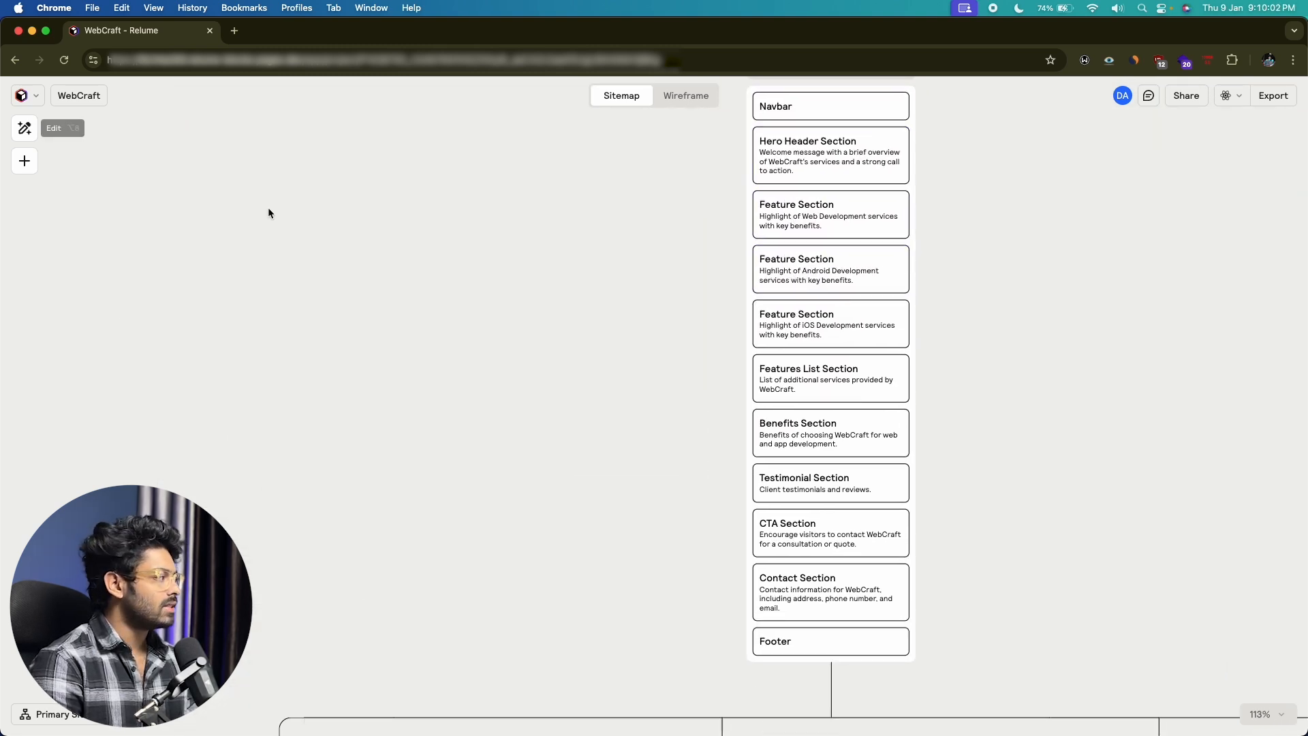
{"action": "scroll", "coordinate": [646, 395], "scroll_direction": "down", "scroll_amount": 5}
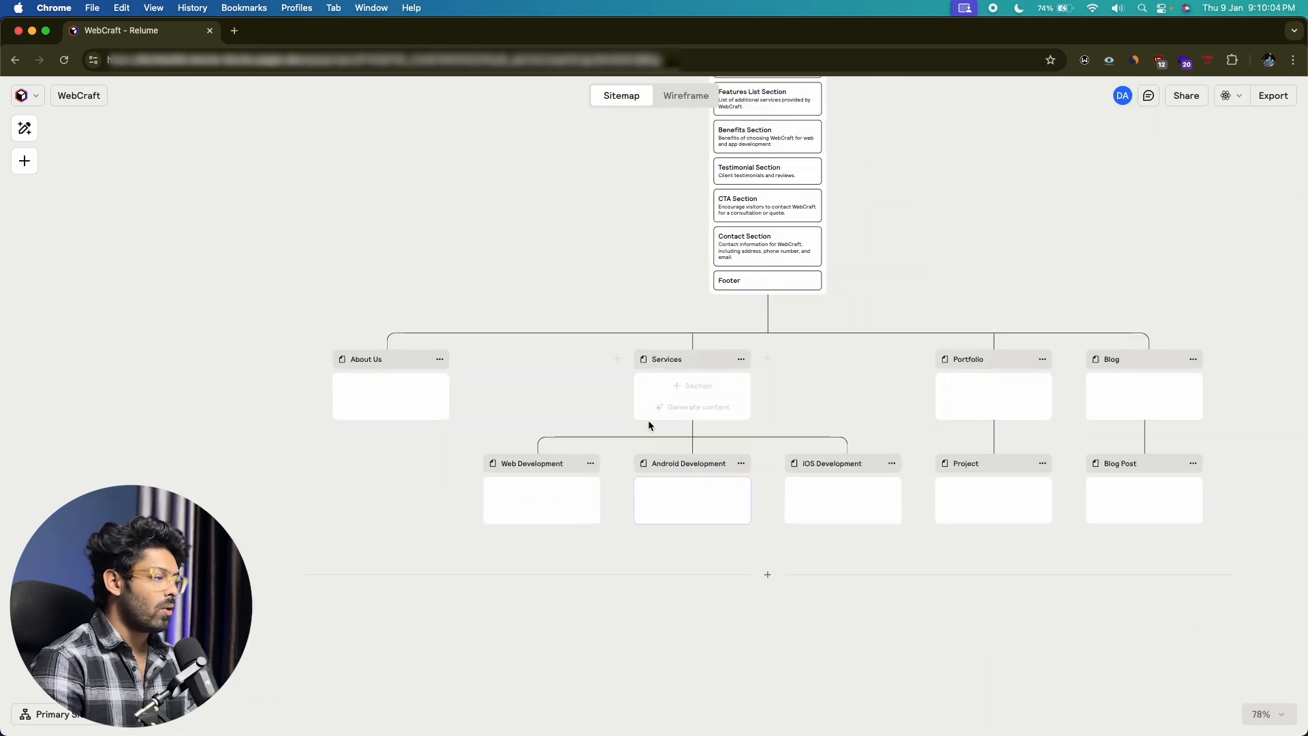
Generate sections for all the empty pages of the Primary Sitemap
{"action": "left_click", "coordinate": [25, 128]}
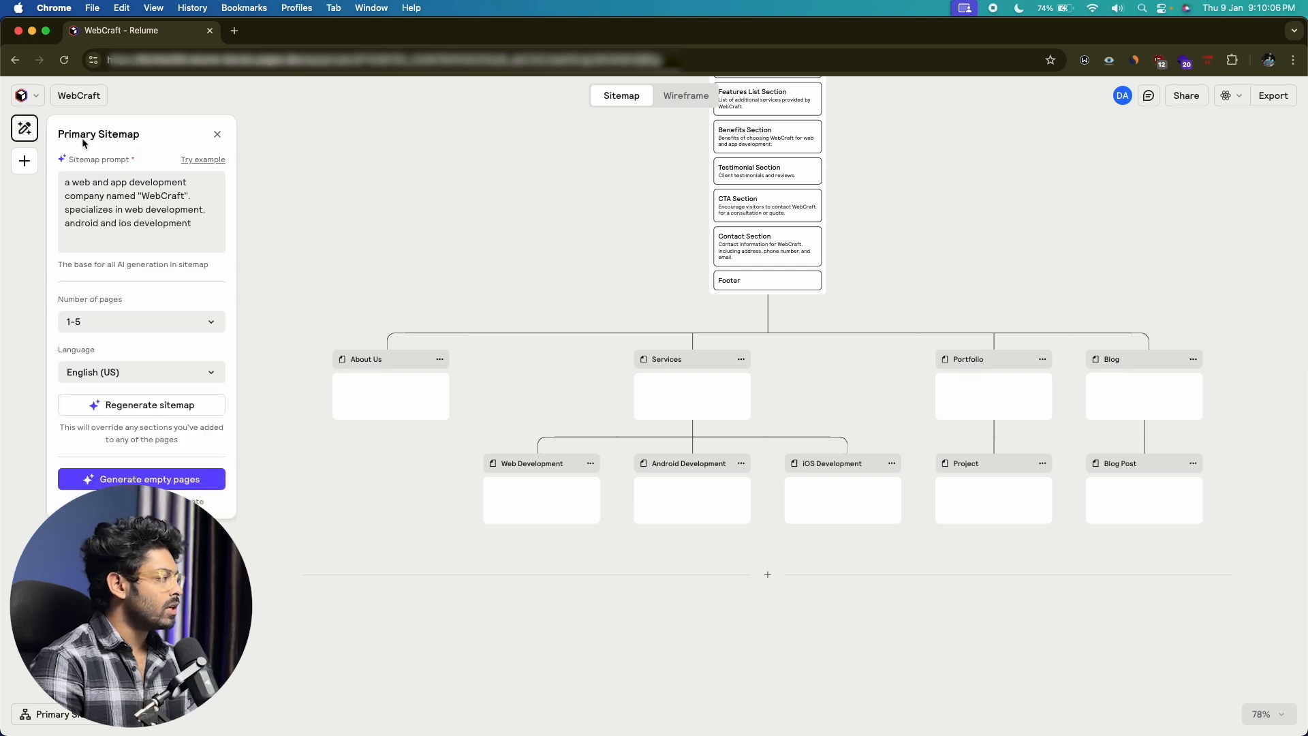
{"action": "left_click", "coordinate": [165, 481]}
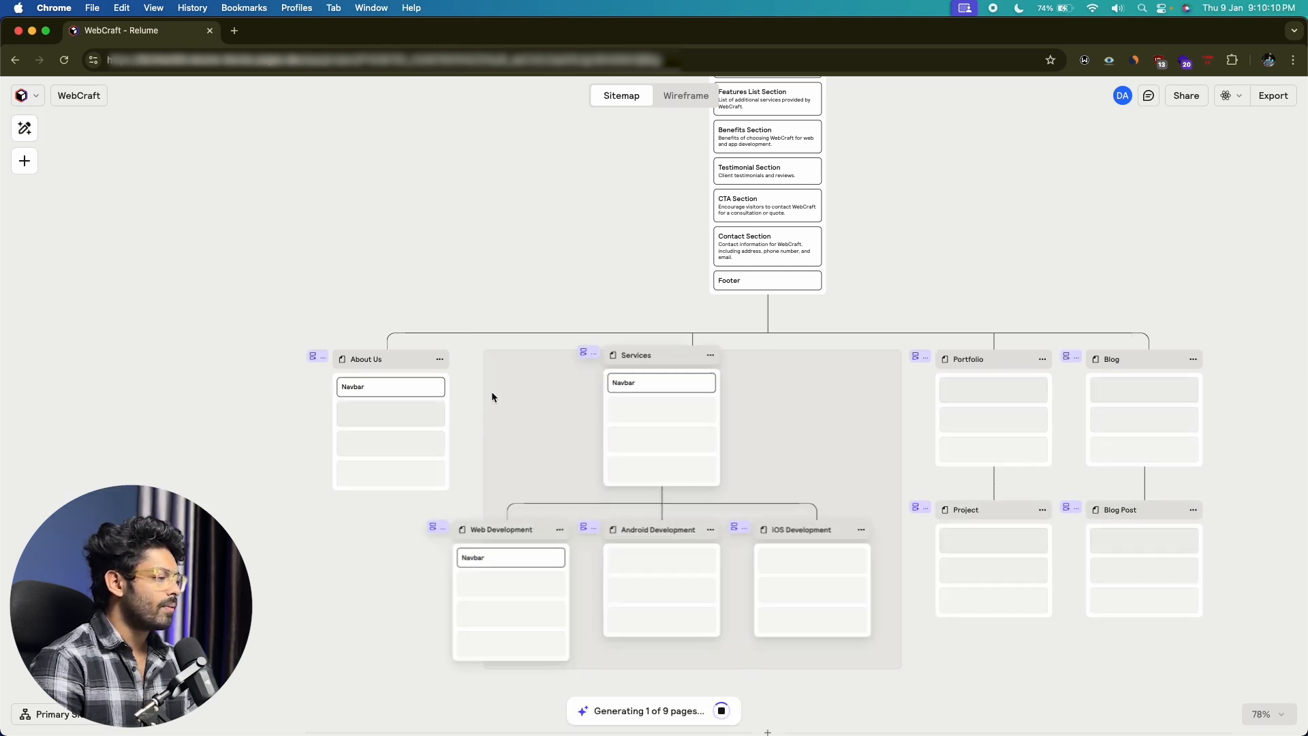
{"action": "scroll", "coordinate": [497, 375], "scroll_direction": "down", "scroll_amount": 2}
{"action": "scroll", "coordinate": [411, 423], "scroll_direction": "right", "scroll_amount": 1}
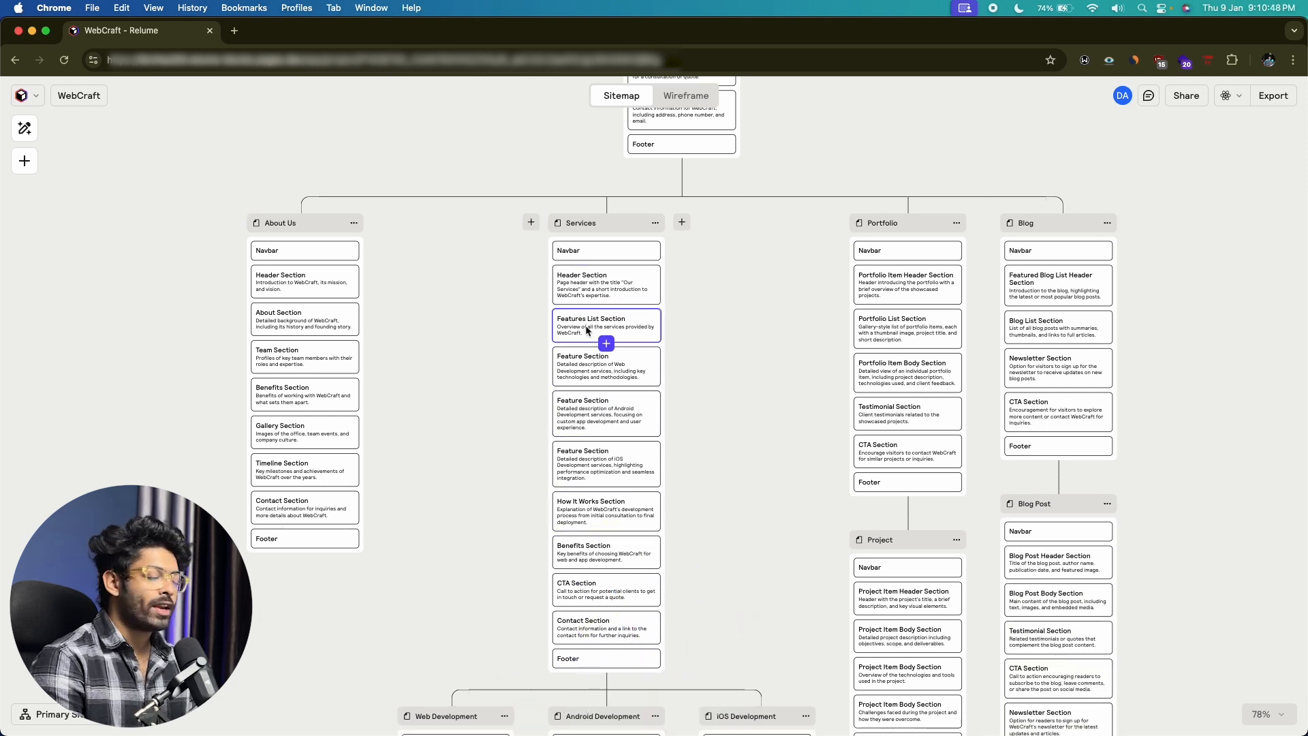
{"action": "left_click", "coordinate": [235, 31]}
{"action": "type", "text": "https://www.relume.io/react/components"}
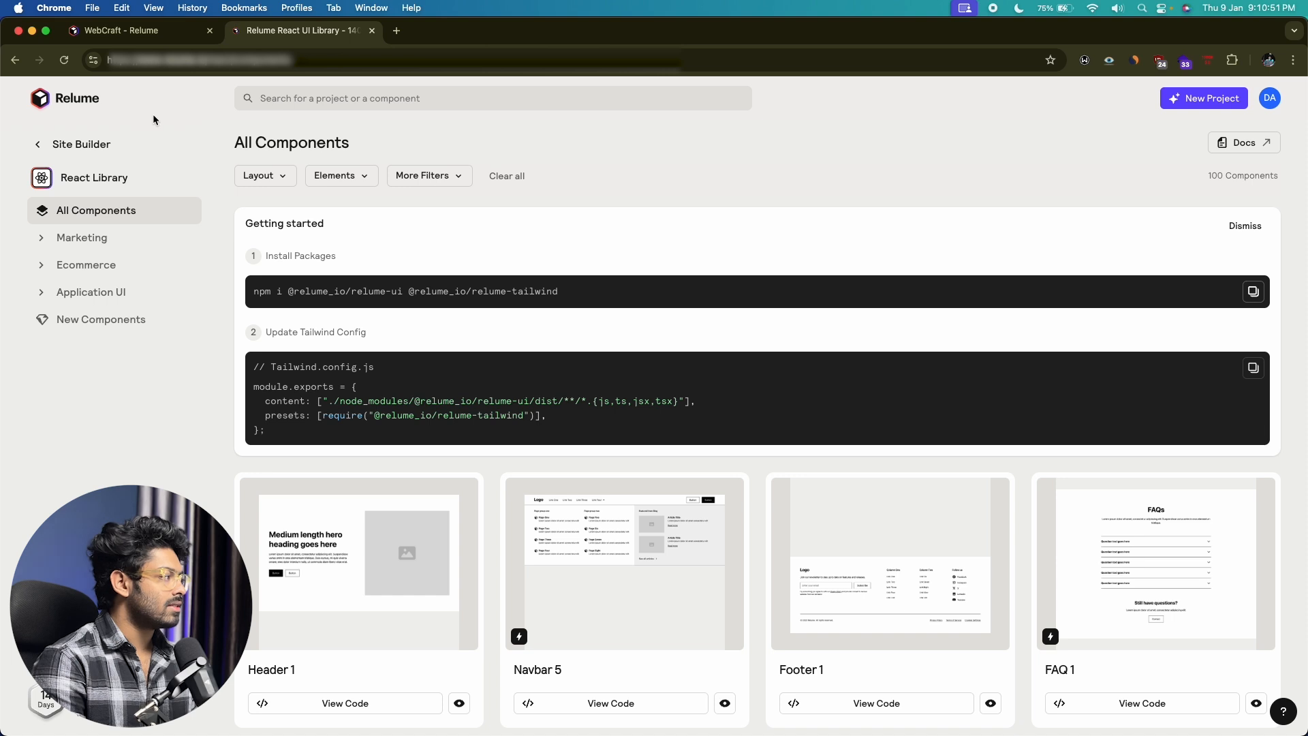
{"action": "scroll", "coordinate": [431, 309], "scroll_direction": "down", "scroll_amount": 5}
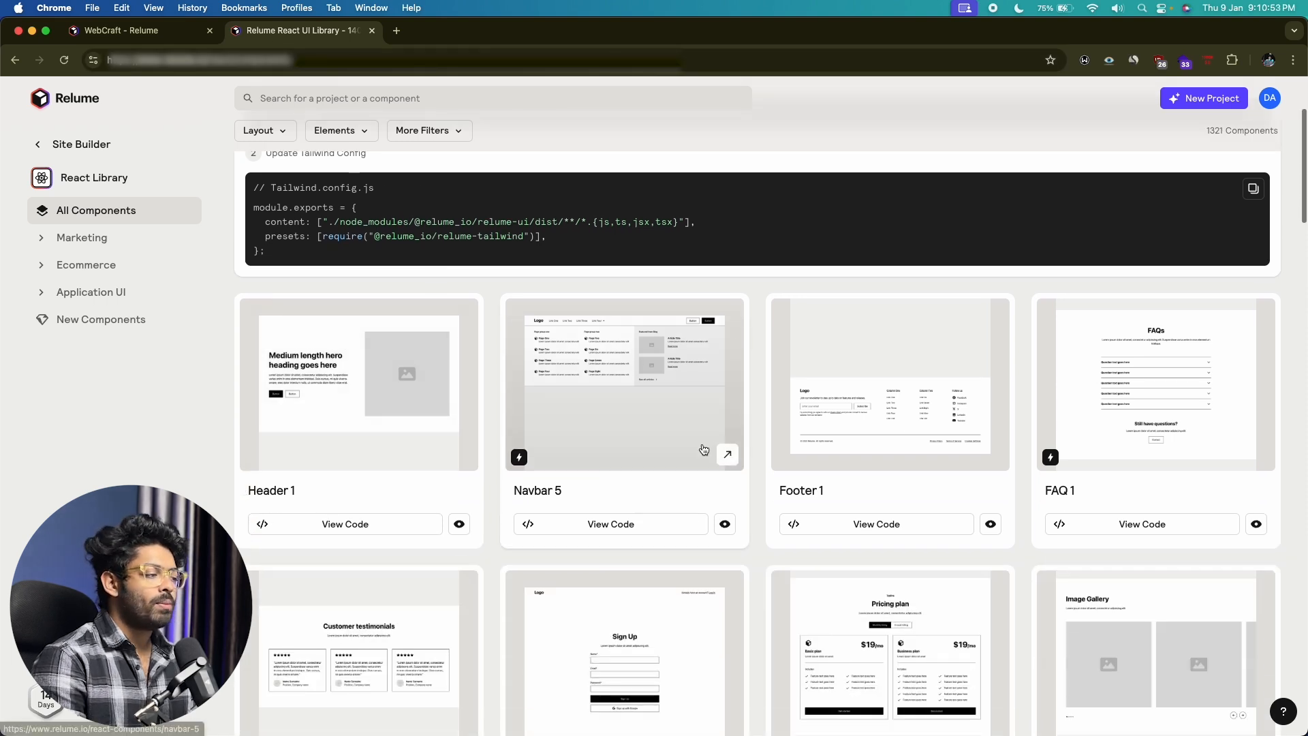
{"action": "scroll", "coordinate": [923, 390], "scroll_direction": "down", "scroll_amount": 2}
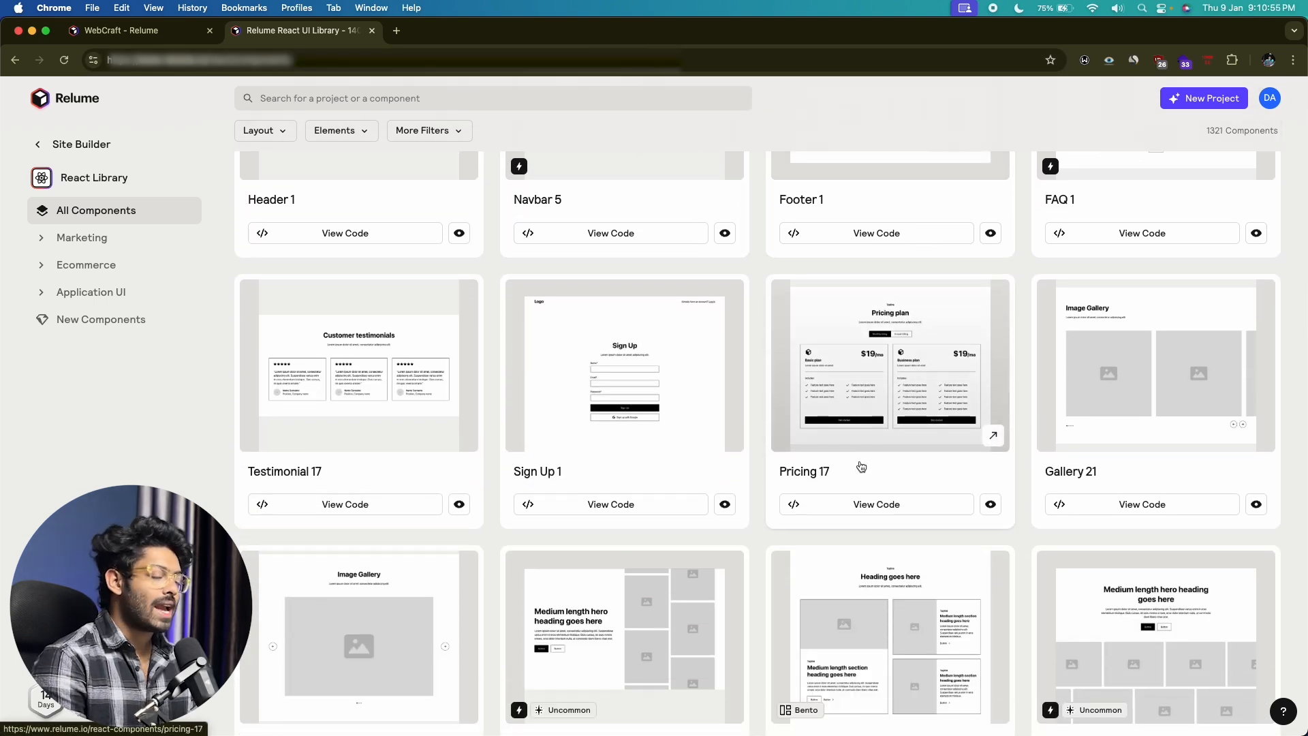
{"action": "scroll", "coordinate": [784, 470], "scroll_direction": "up", "scroll_amount": 1}
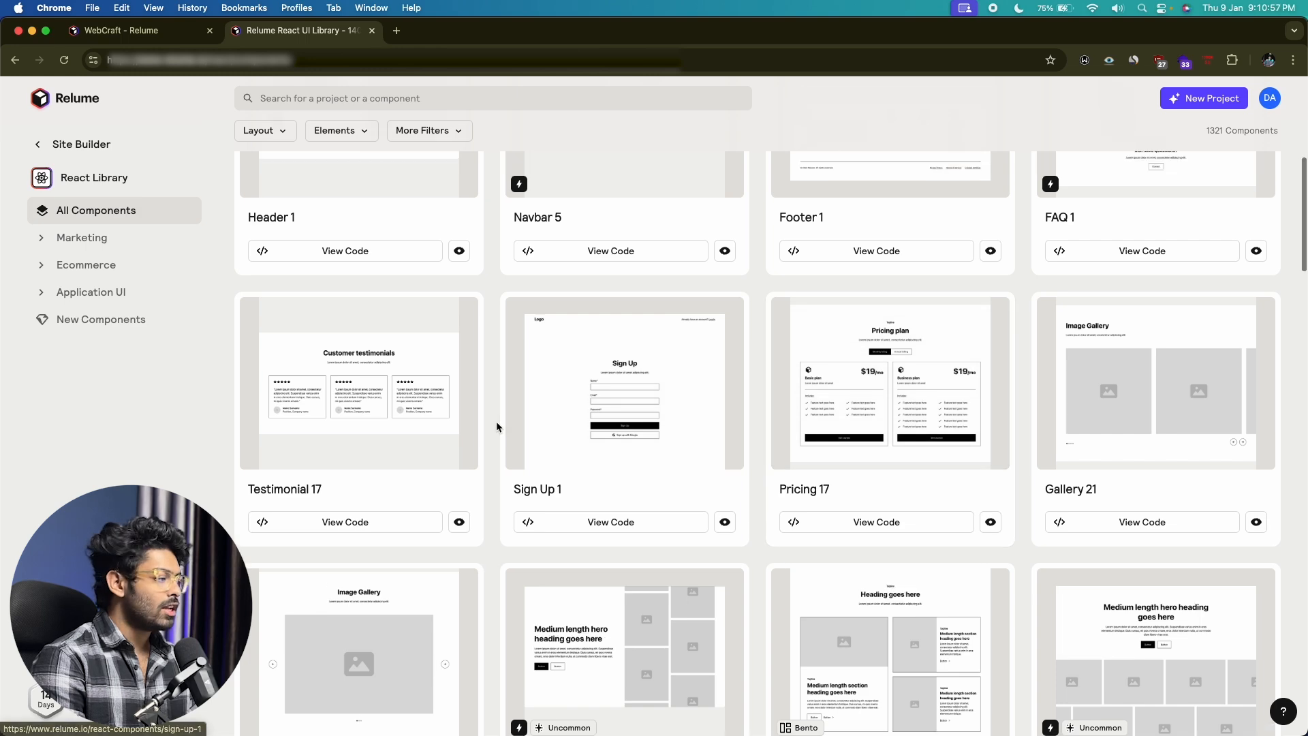
{"action": "scroll", "coordinate": [709, 477], "scroll_direction": "down", "scroll_amount": 2}
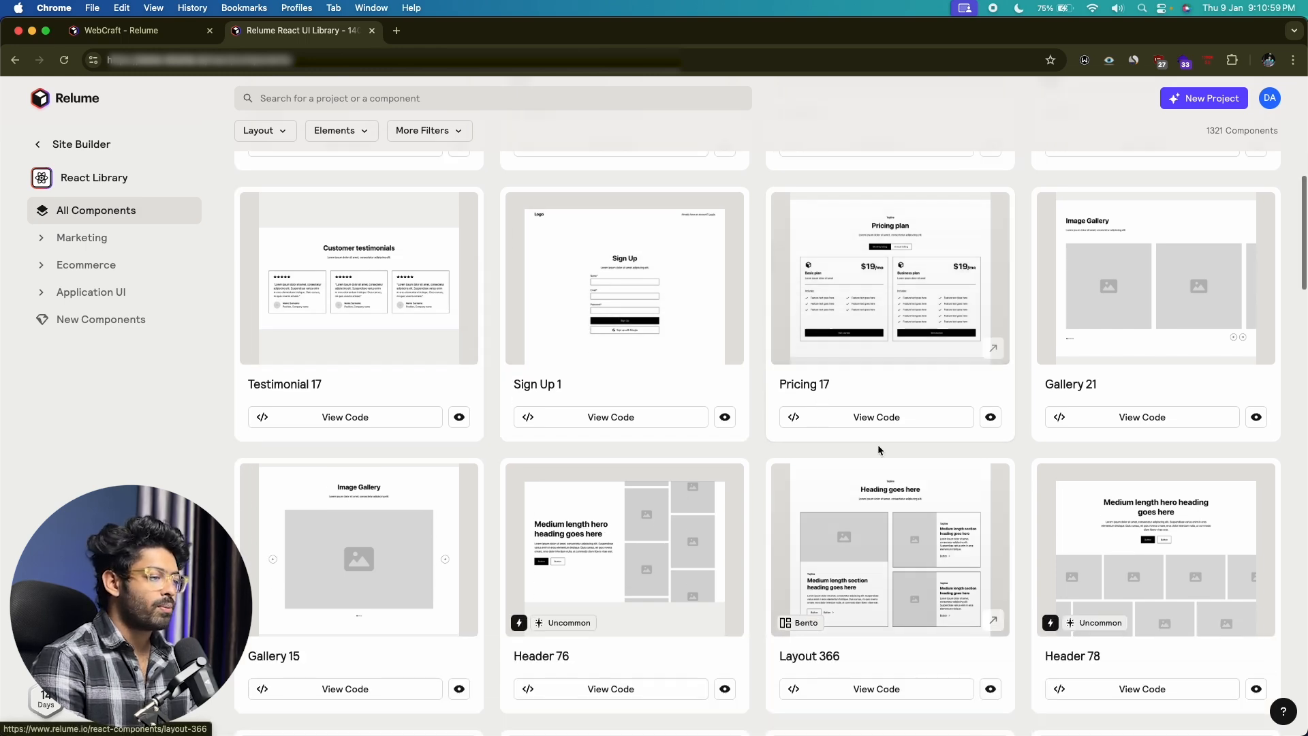
{"action": "scroll", "coordinate": [733, 461], "scroll_direction": "down", "scroll_amount": 3}
{"action": "scroll", "coordinate": [484, 553], "scroll_direction": "down", "scroll_amount": 6}
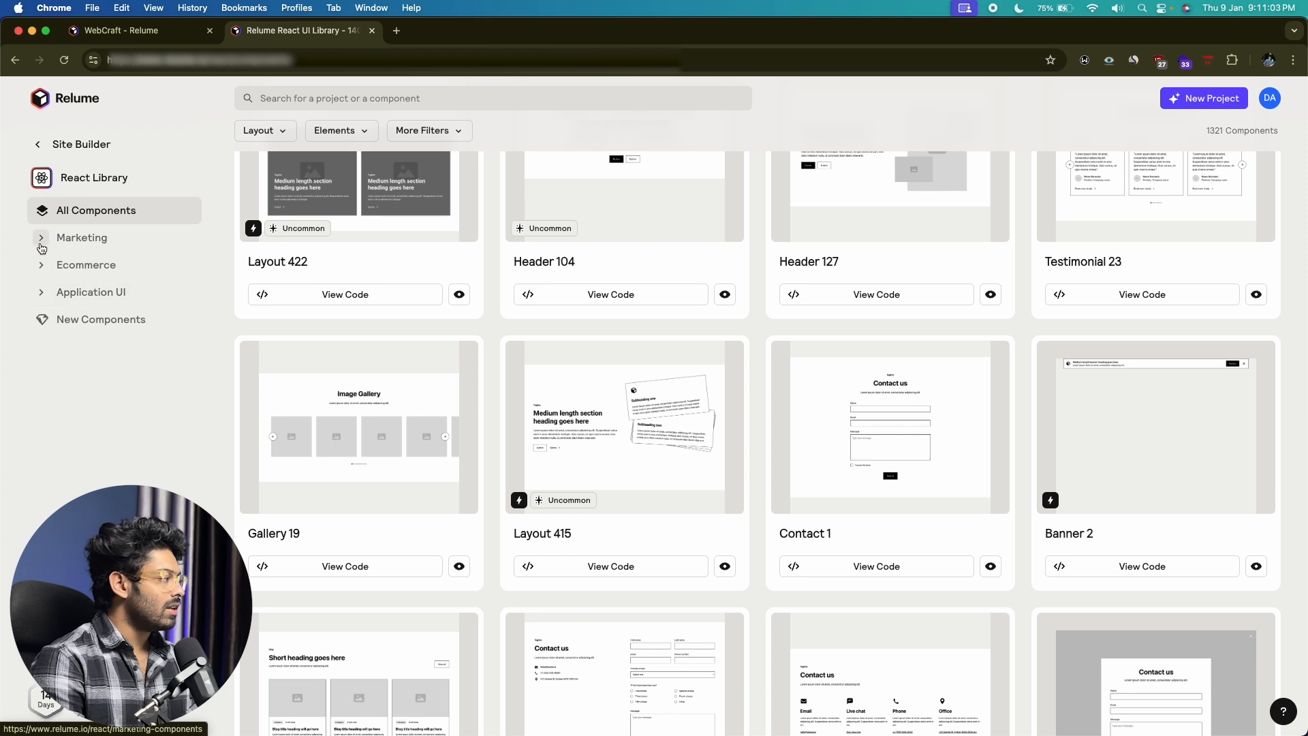
Show the Navbars category of the Marketing components and look through its designs
{"action": "left_click", "coordinate": [41, 239]}
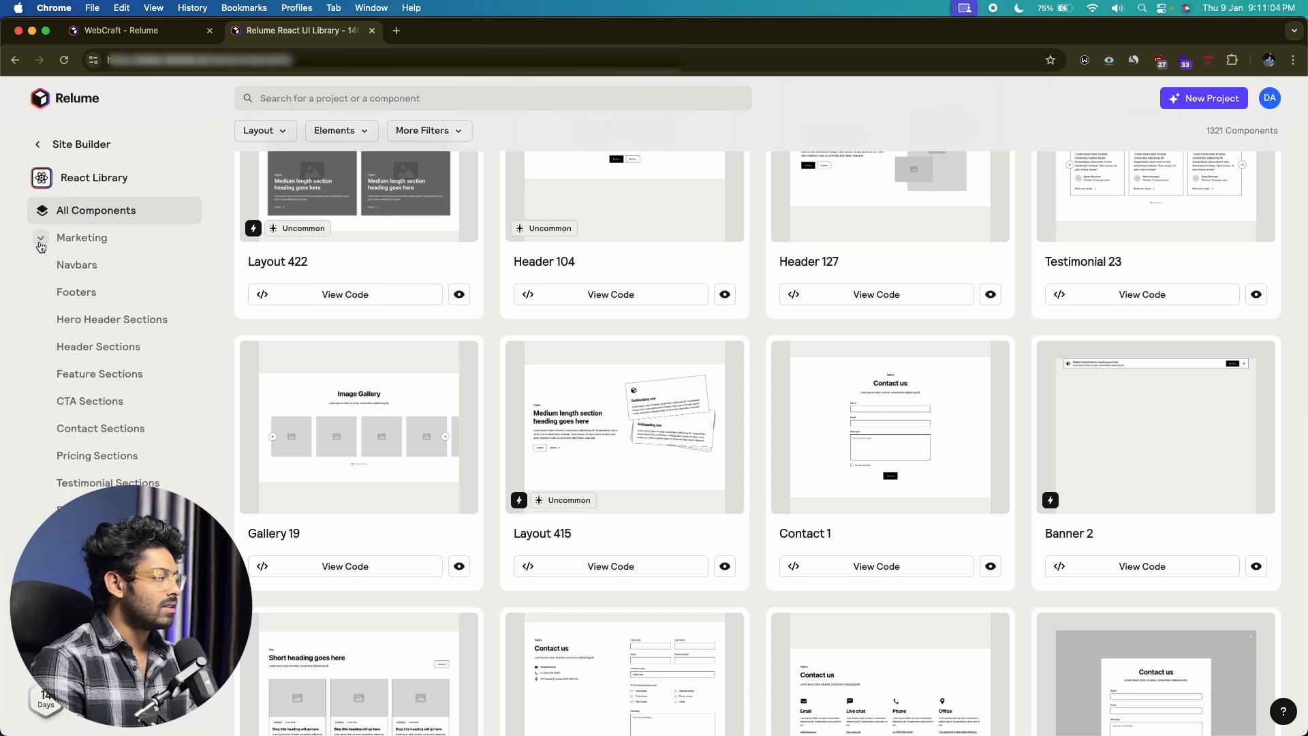
{"action": "left_click", "coordinate": [82, 270]}
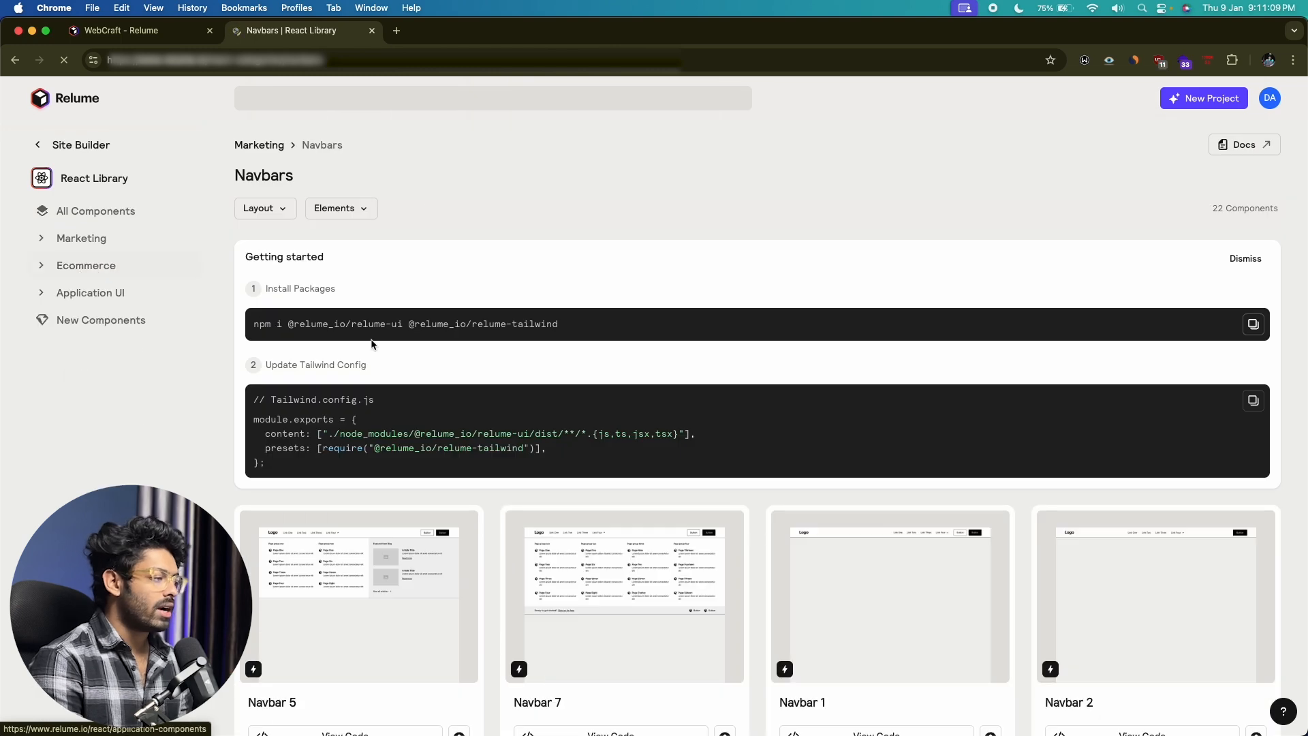
{"action": "scroll", "coordinate": [371, 344], "scroll_direction": "down", "scroll_amount": 5}
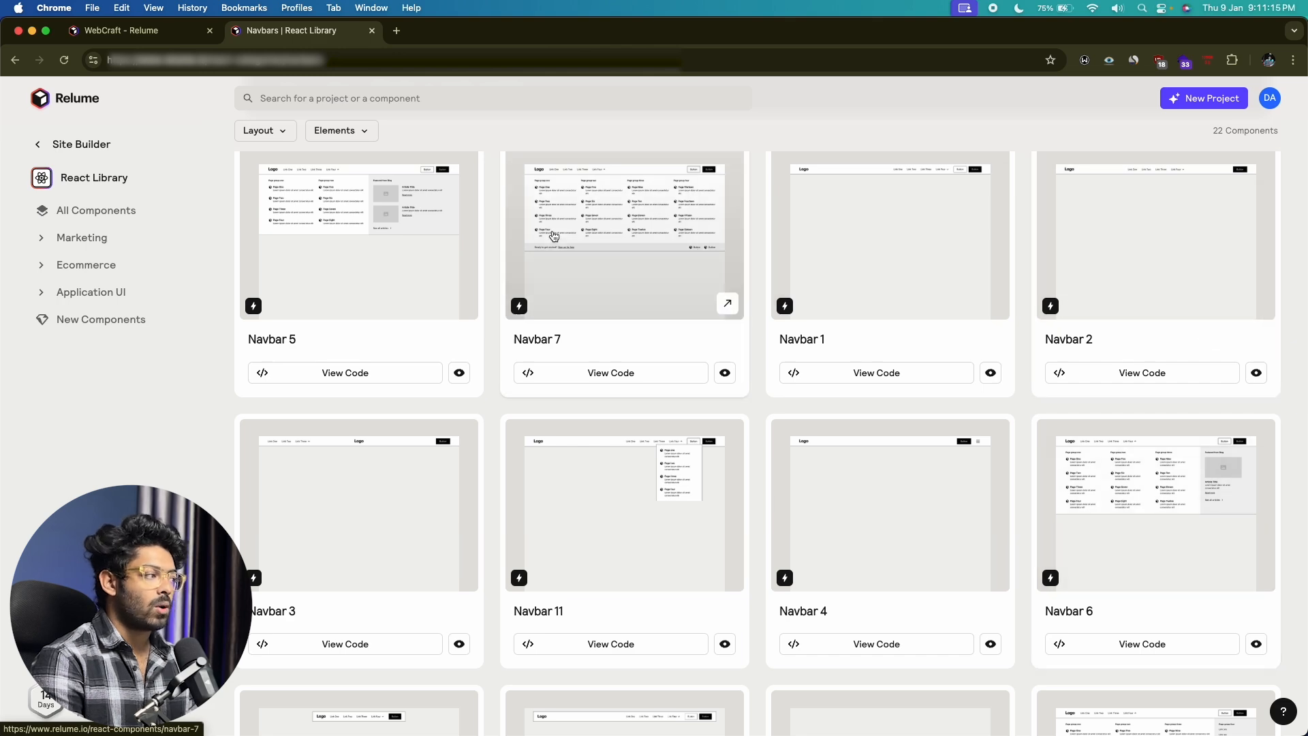
Open the Navbar 5 component, read through its React code and view its image preview
{"action": "left_click", "coordinate": [362, 256]}
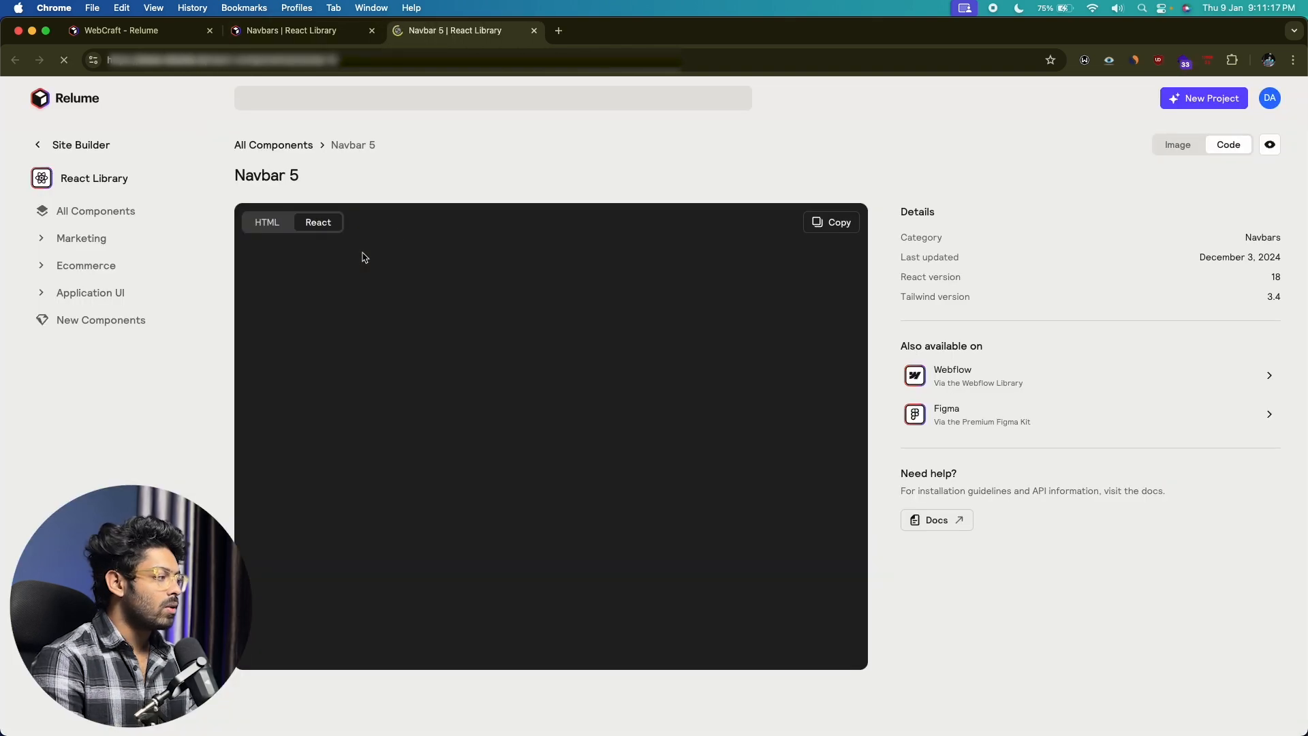
{"action": "scroll", "coordinate": [335, 246], "scroll_direction": "down", "scroll_amount": 10}
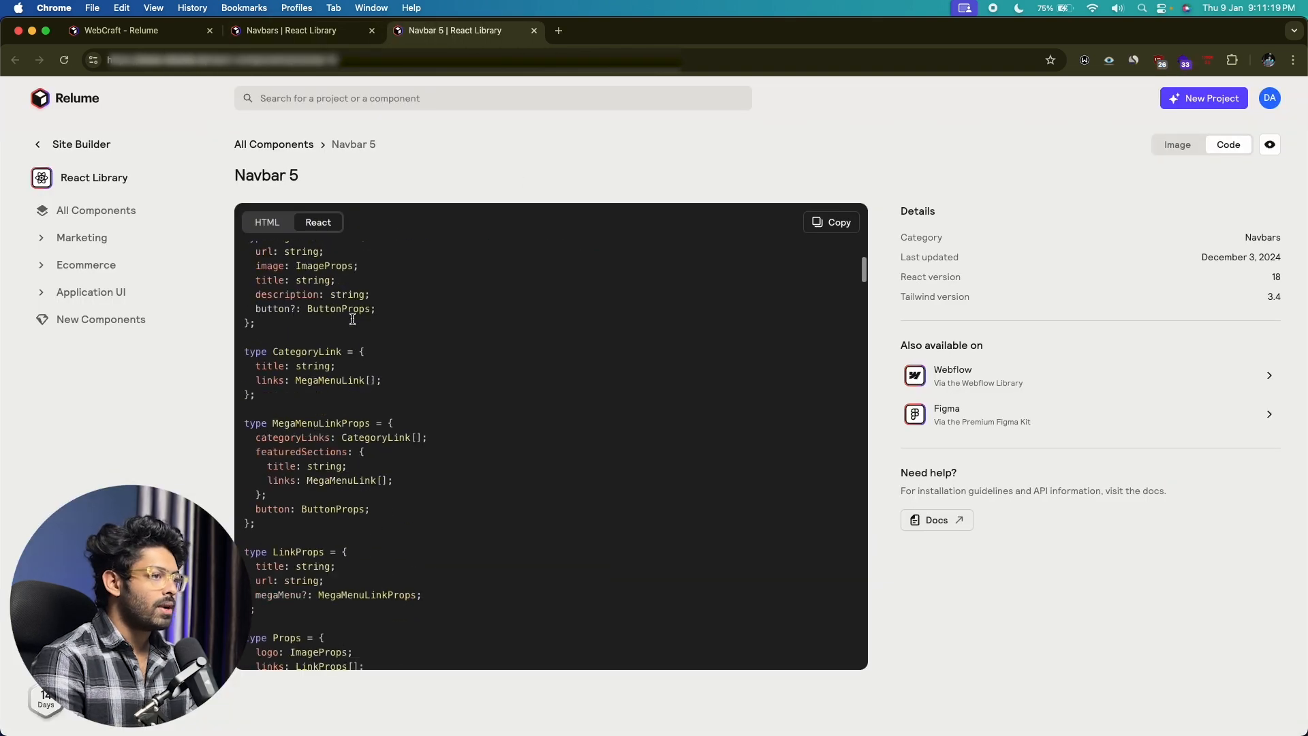
{"action": "scroll", "coordinate": [477, 341], "scroll_direction": "up", "scroll_amount": 10}
{"action": "left_click", "coordinate": [1185, 153]}
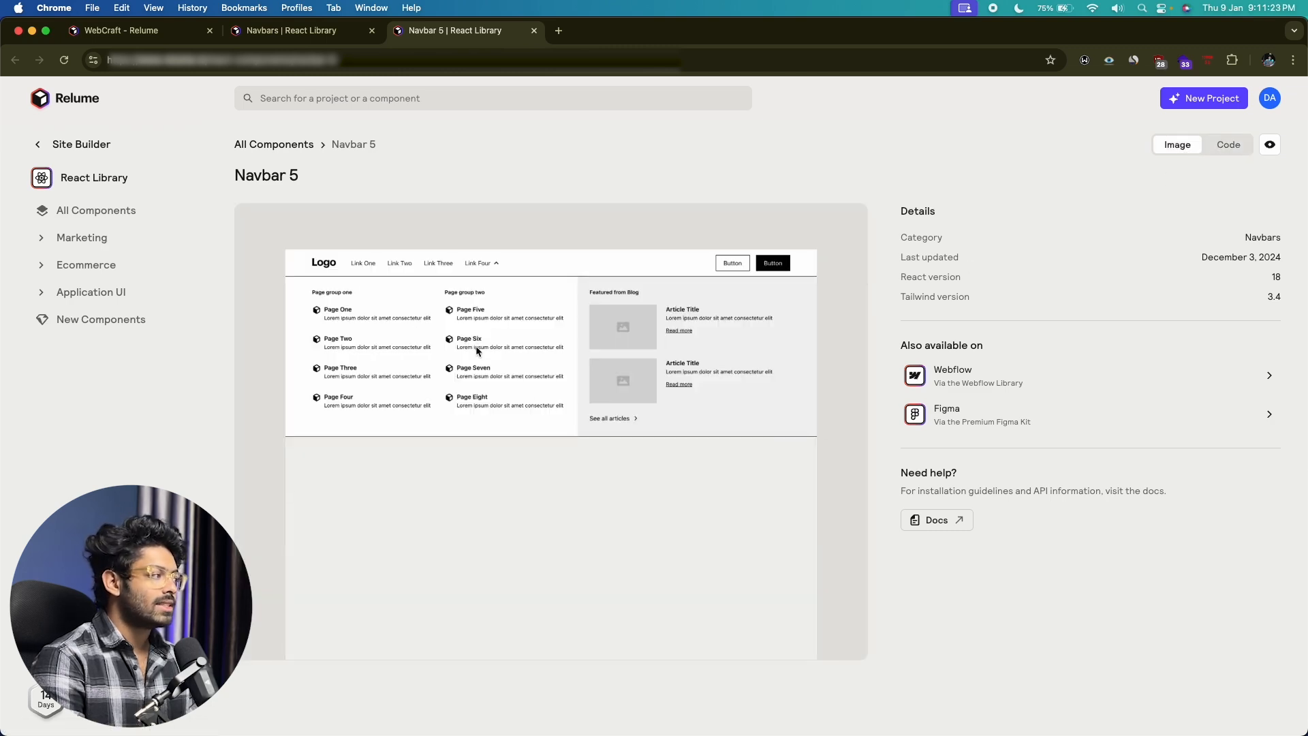
Return to the WebCraft project and examine the sections generated for each page of the sitemap
{"action": "left_click", "coordinate": [130, 30]}
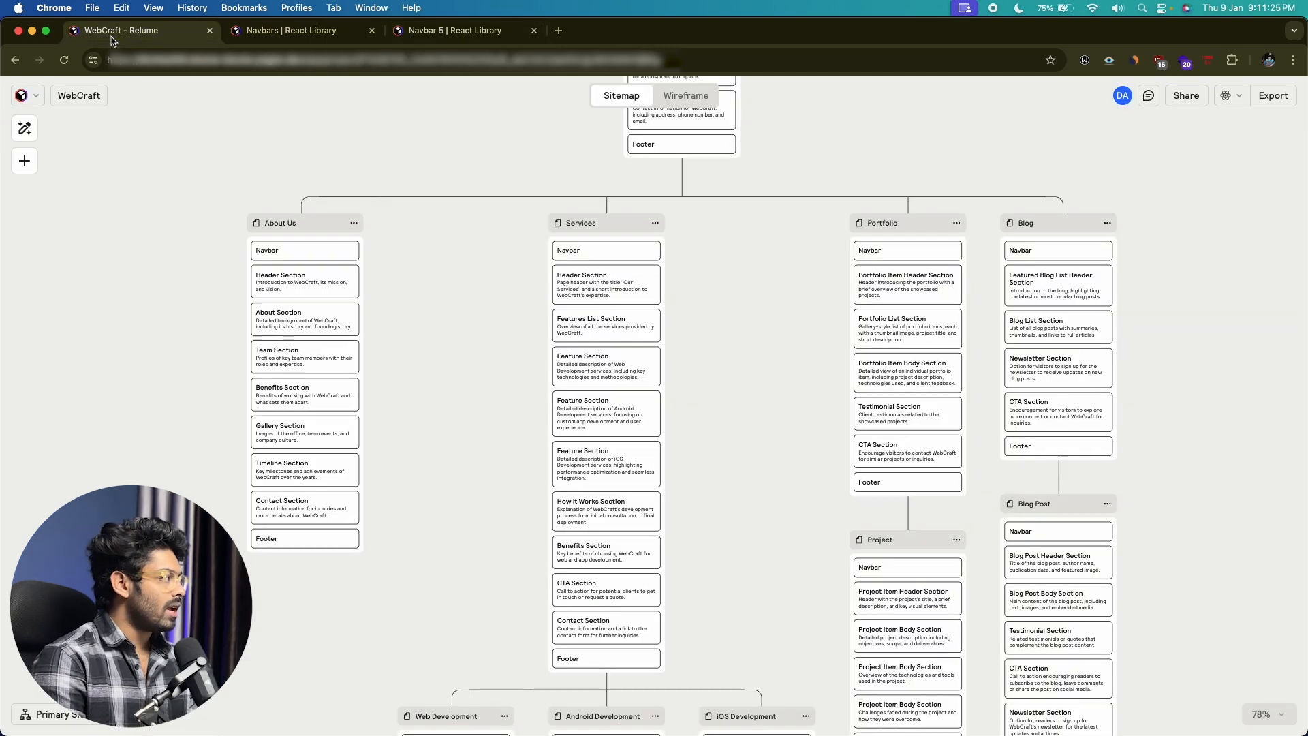
{"action": "scroll", "coordinate": [717, 362], "scroll_direction": "down", "scroll_amount": 2}
{"action": "scroll", "coordinate": [717, 362], "scroll_direction": "down", "scroll_amount": 5}
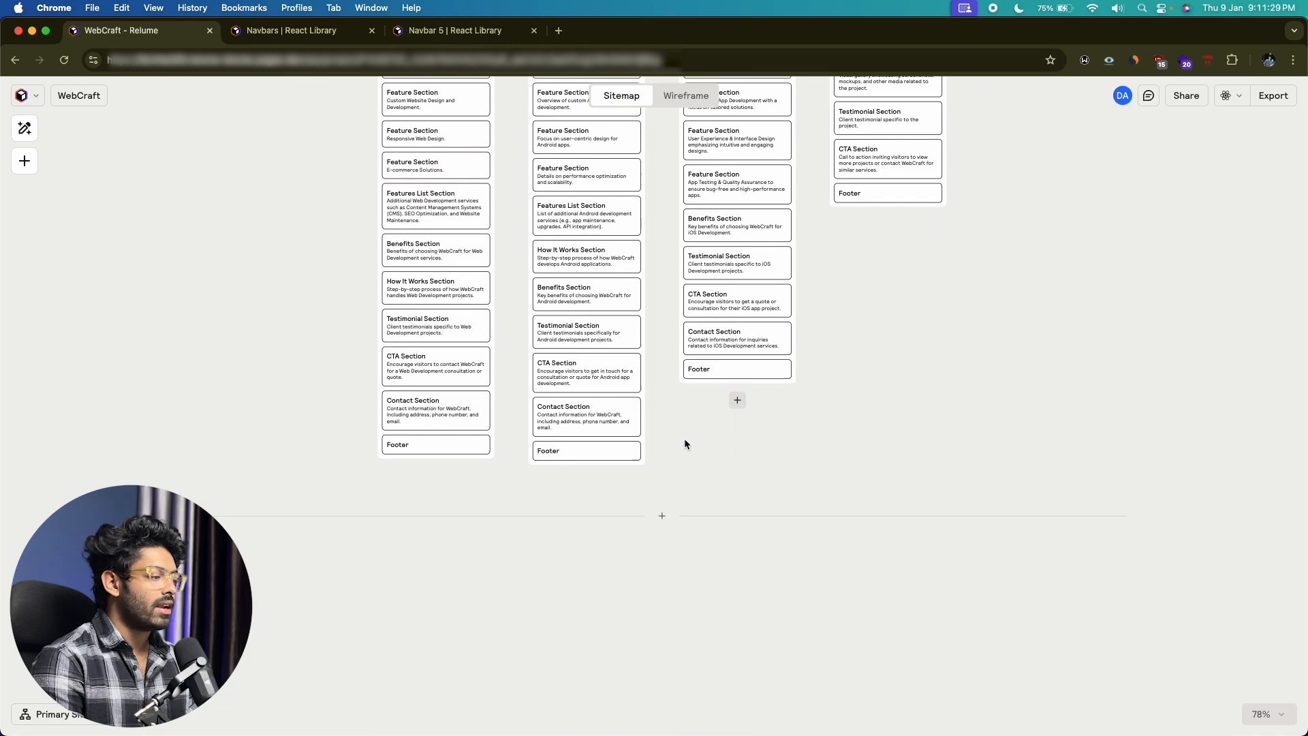
{"action": "scroll", "coordinate": [684, 439], "scroll_direction": "up", "scroll_amount": 10}
{"action": "scroll", "coordinate": [684, 438], "scroll_direction": "up", "scroll_amount": 2}
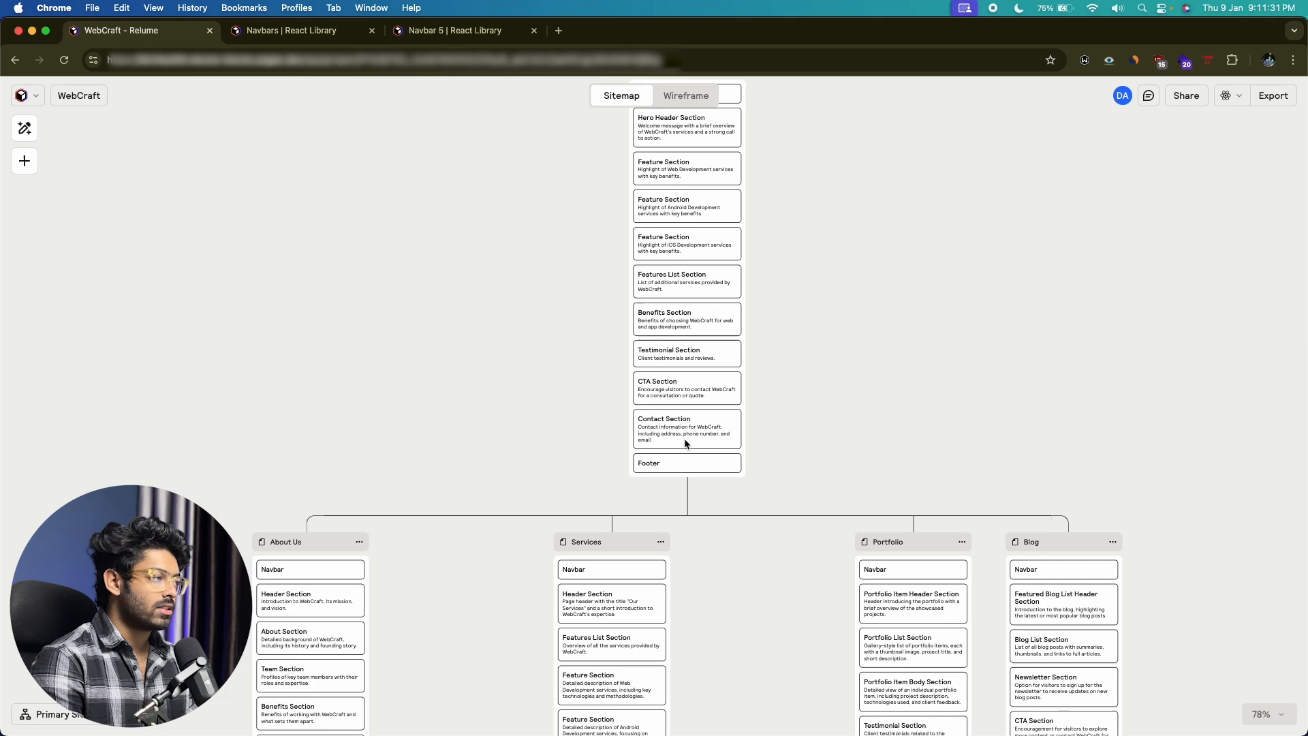
{"action": "scroll", "coordinate": [684, 439], "scroll_direction": "down", "scroll_amount": 3}
{"action": "scroll", "coordinate": [377, 436], "scroll_direction": "down", "scroll_amount": 3}
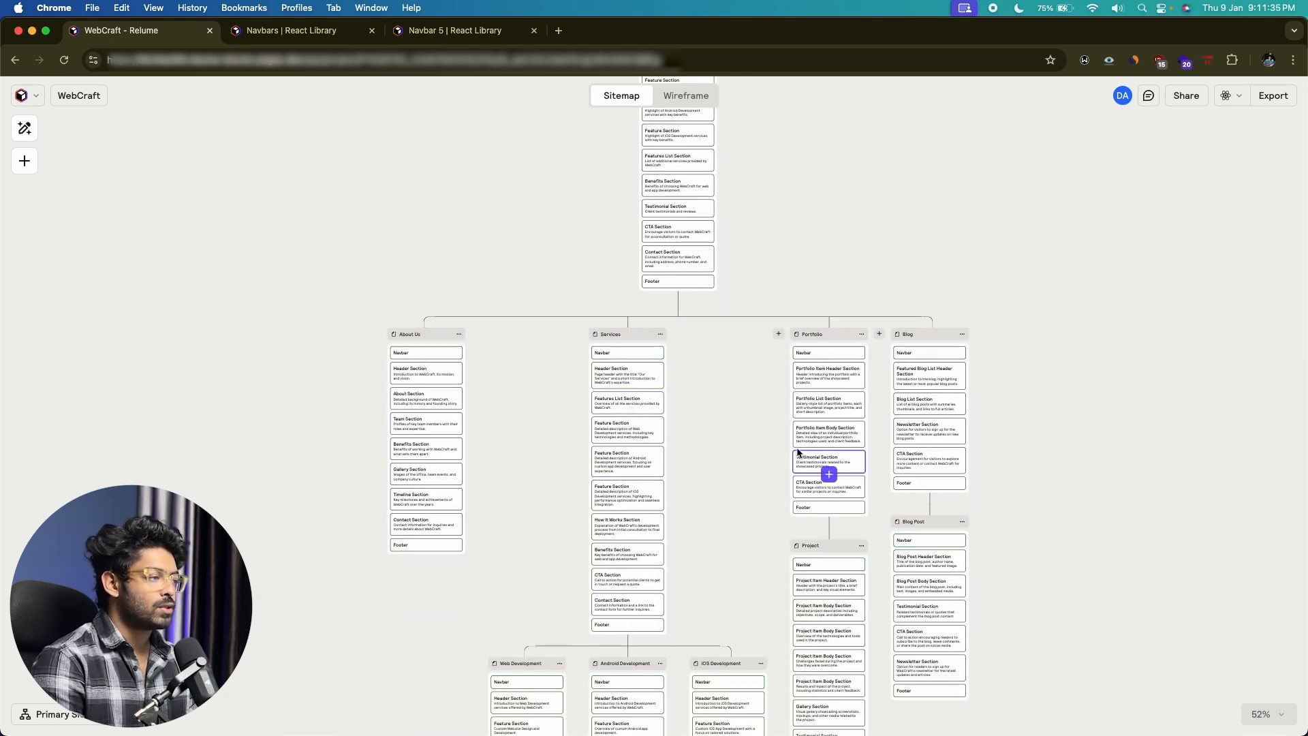
Examine the sections listed under the Web Development, Android Development and iOS Development pages of the sitemap
{"action": "scroll", "coordinate": [881, 364], "scroll_direction": "down", "scroll_amount": 2}
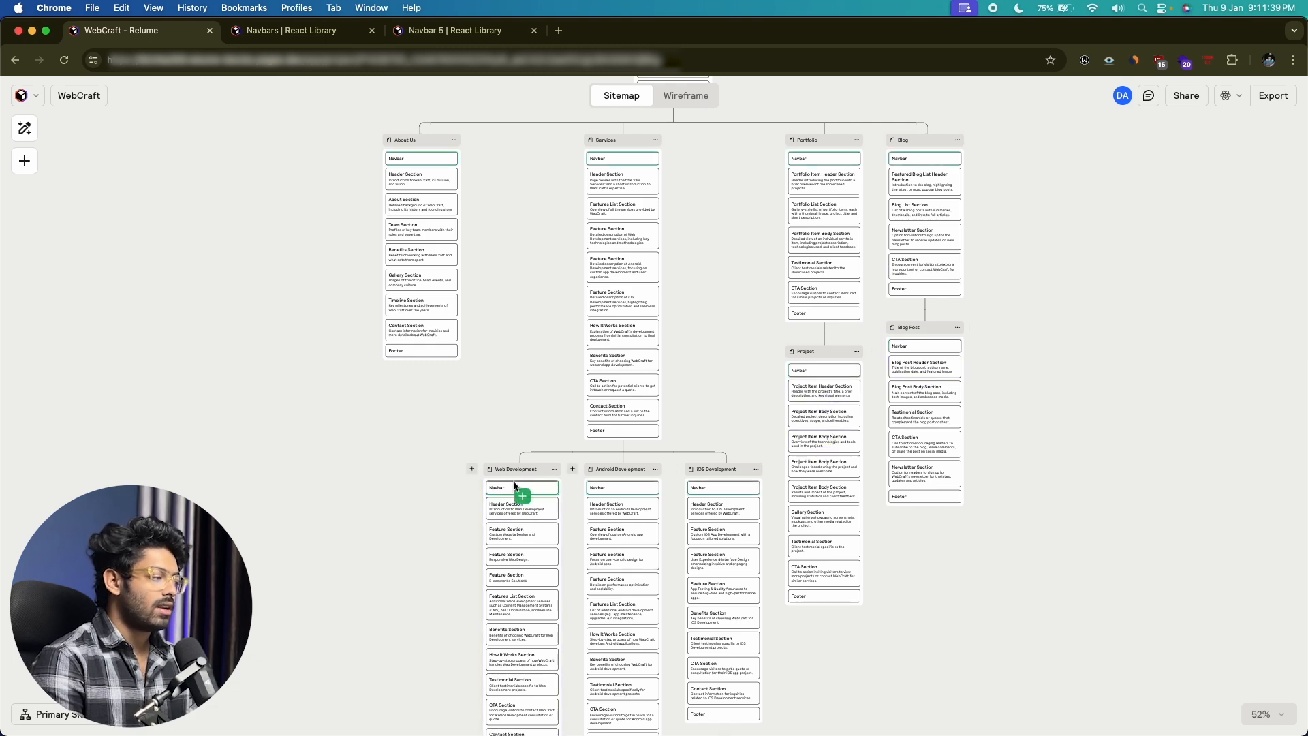
{"action": "scroll", "coordinate": [657, 474], "scroll_direction": "up", "scroll_amount": 2}
{"action": "scroll", "coordinate": [656, 473], "scroll_direction": "up", "scroll_amount": 2}
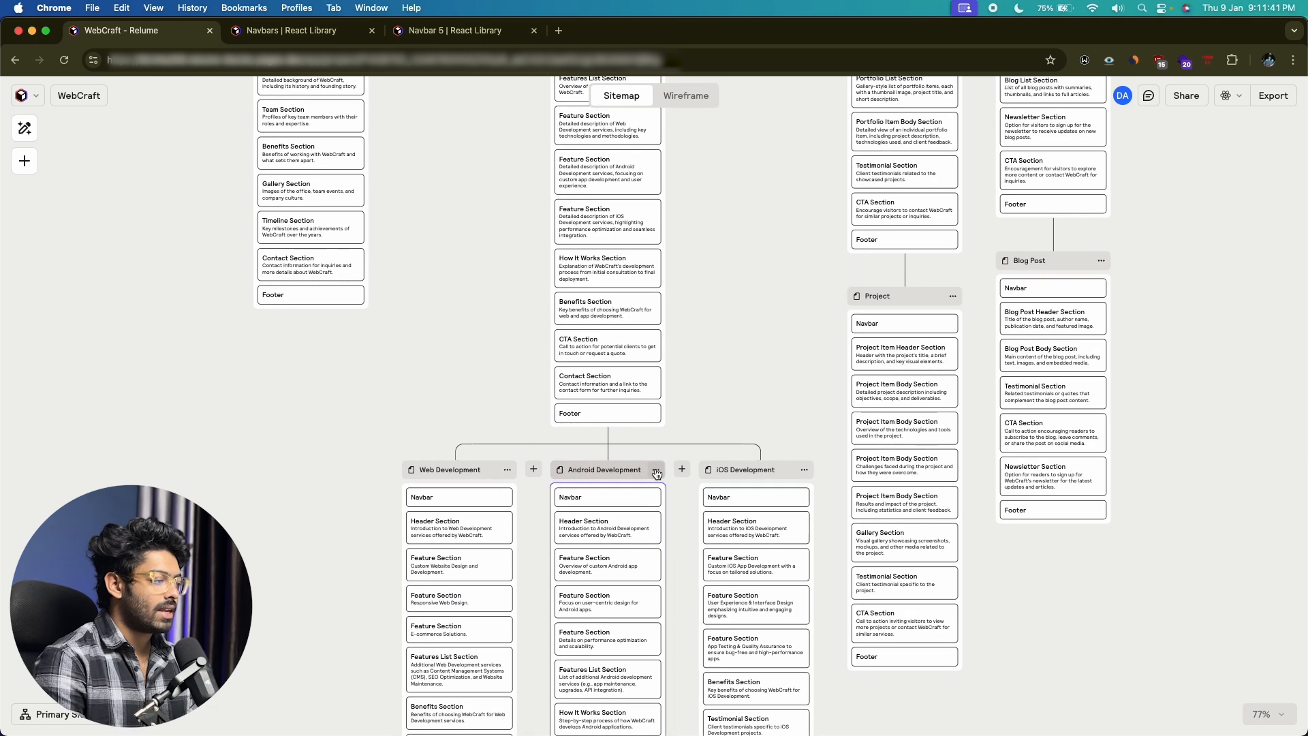
{"action": "scroll", "coordinate": [656, 474], "scroll_direction": "down", "scroll_amount": 5}
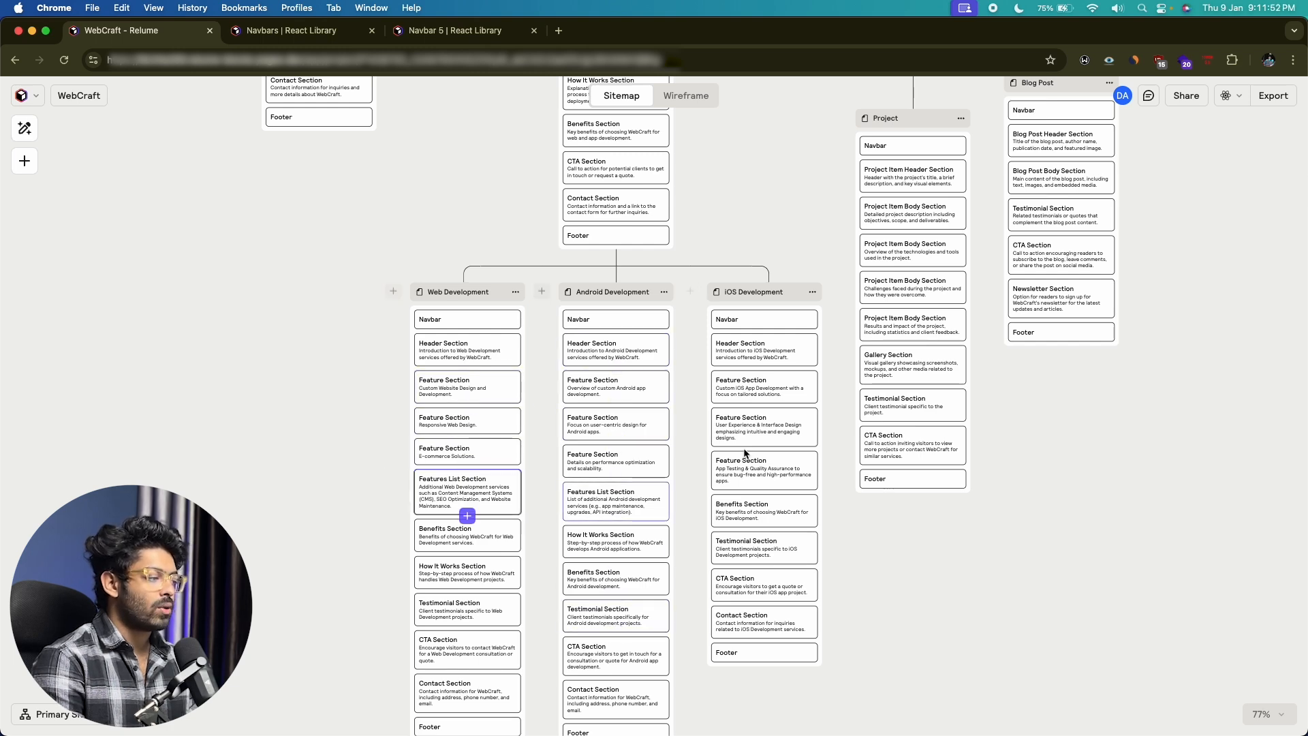
{"action": "scroll", "coordinate": [499, 370], "scroll_direction": "up", "scroll_amount": 3}
{"action": "scroll", "coordinate": [499, 369], "scroll_direction": "up", "scroll_amount": 5}
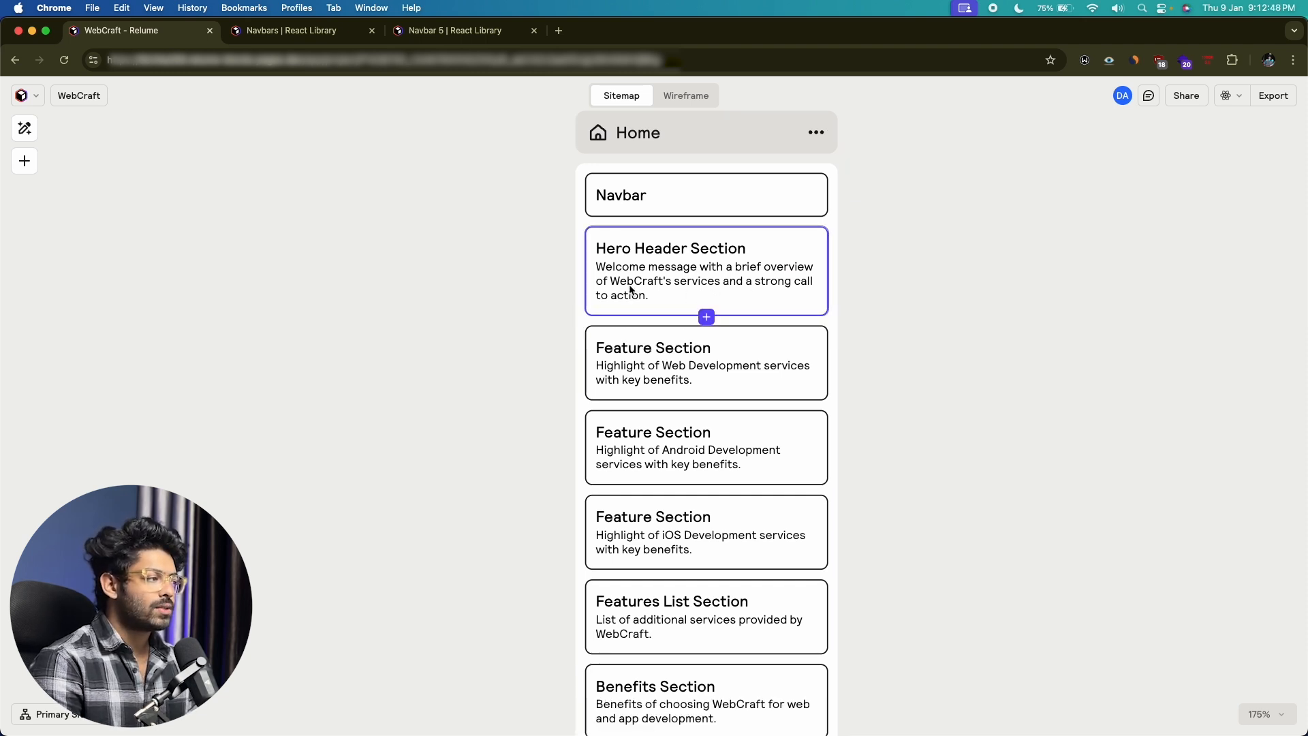
Select the Home page's Hero Header Section and open its description text for editing
{"action": "left_click", "coordinate": [632, 285]}
{"action": "left_click", "coordinate": [632, 285]}
{"action": "left_click", "coordinate": [651, 295]}
{"action": "left_click_drag", "start_coordinate": [650, 295], "coordinate": [596, 270]}
{"action": "left_click", "coordinate": [640, 293]}
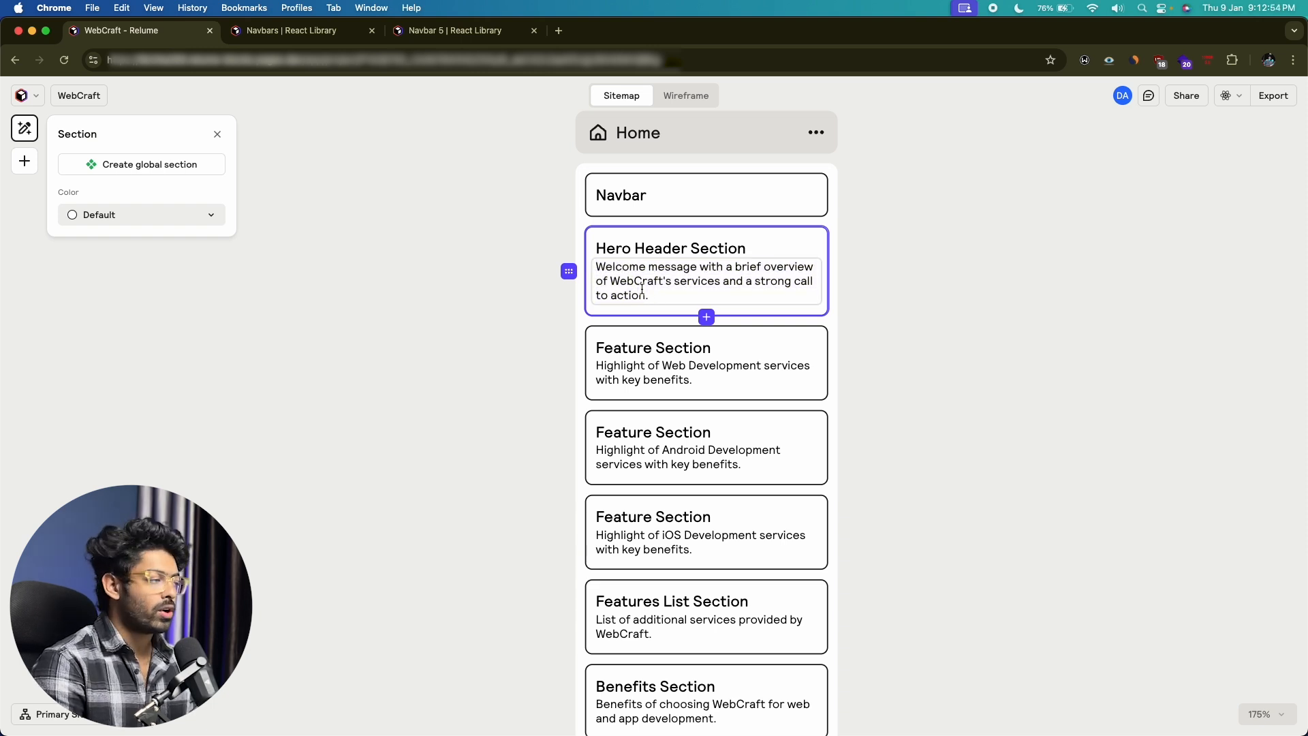
Delete the Feature Section describing Android Development services from the Services page
{"action": "scroll", "coordinate": [480, 430], "scroll_direction": "down", "scroll_amount": 6}
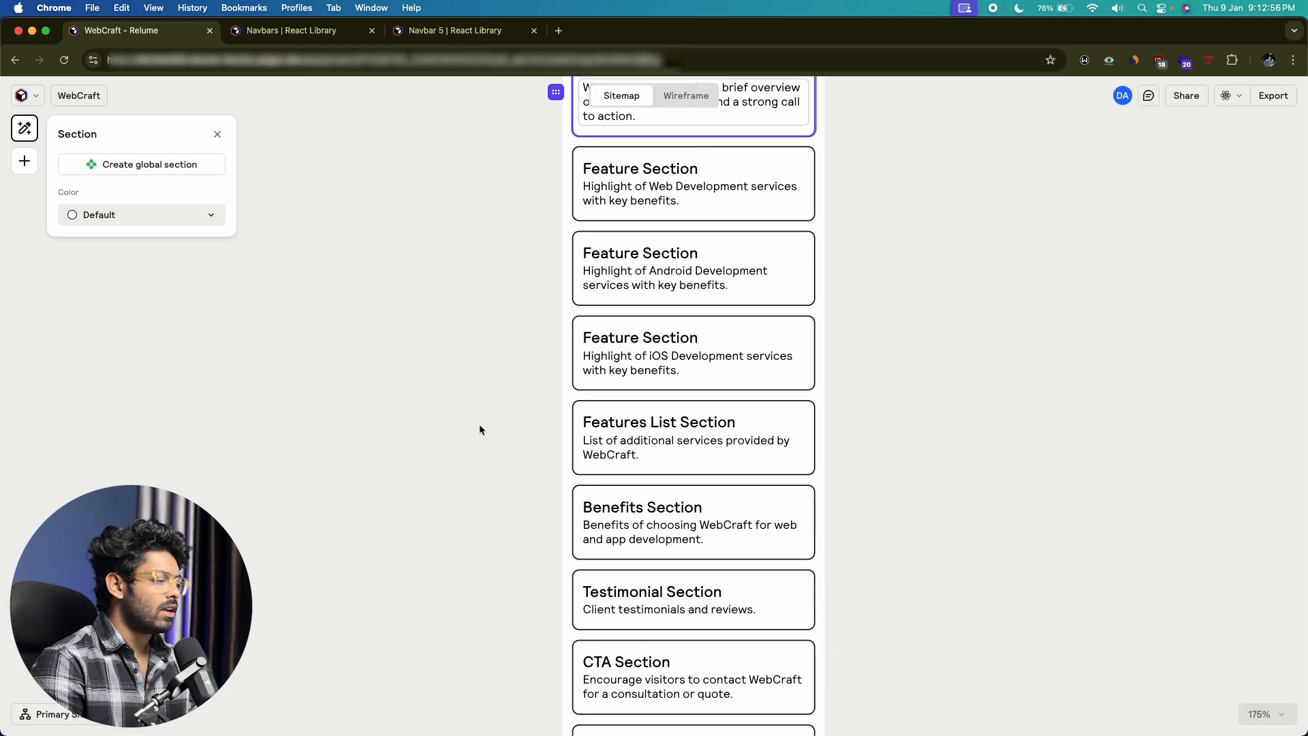
{"action": "scroll", "coordinate": [482, 409], "scroll_direction": "down", "scroll_amount": 15}
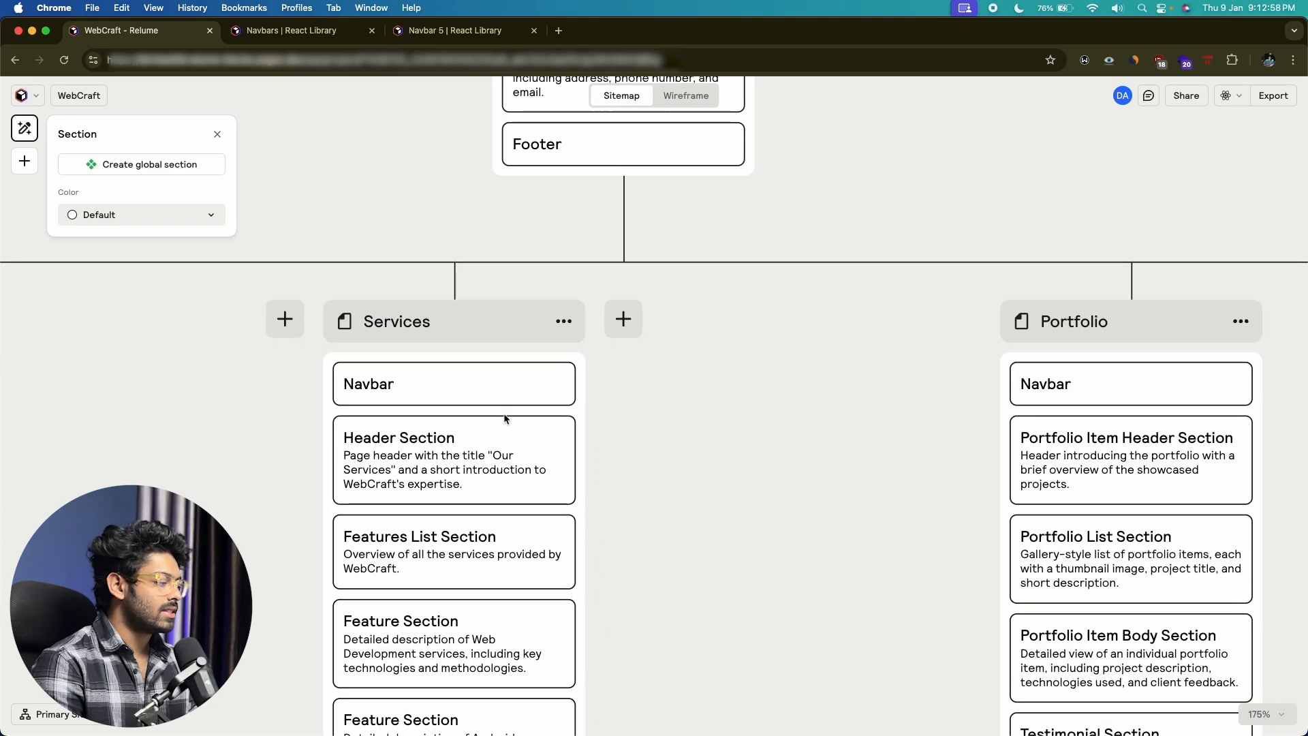
{"action": "left_click", "coordinate": [356, 435]}
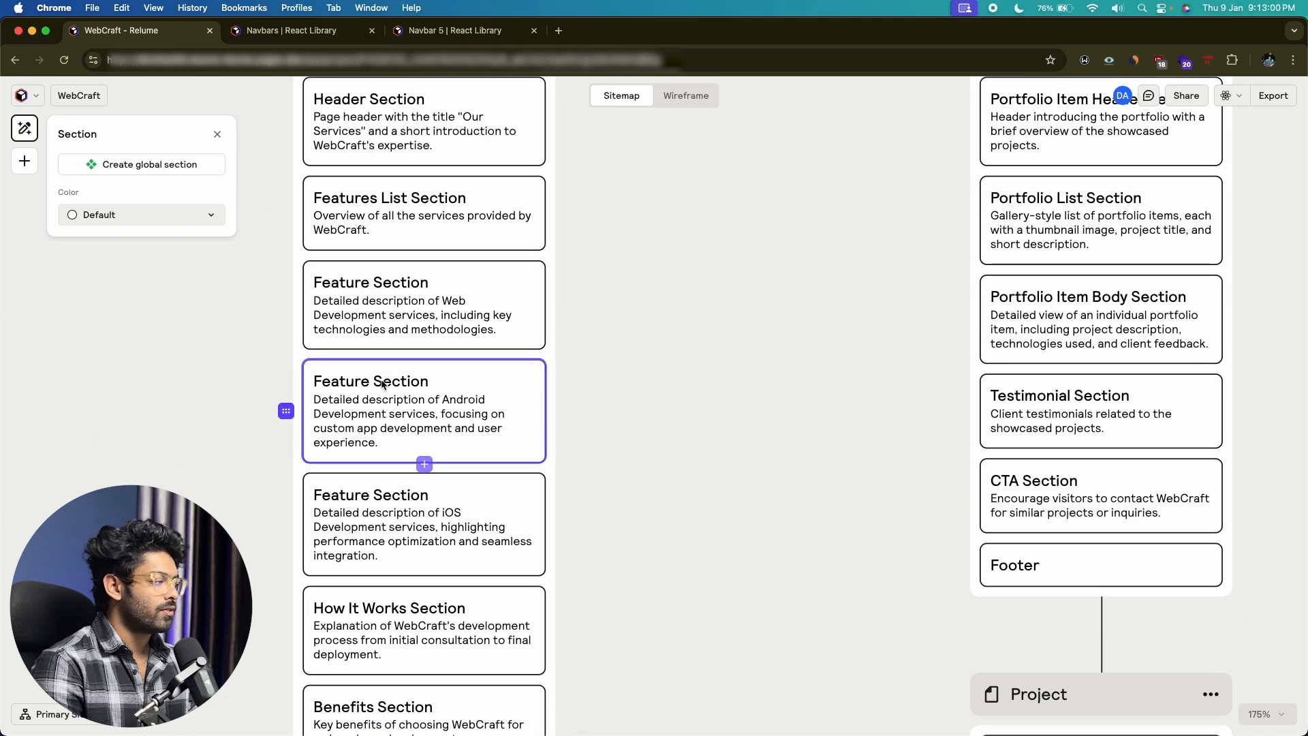
{"action": "right_click", "coordinate": [383, 421]}
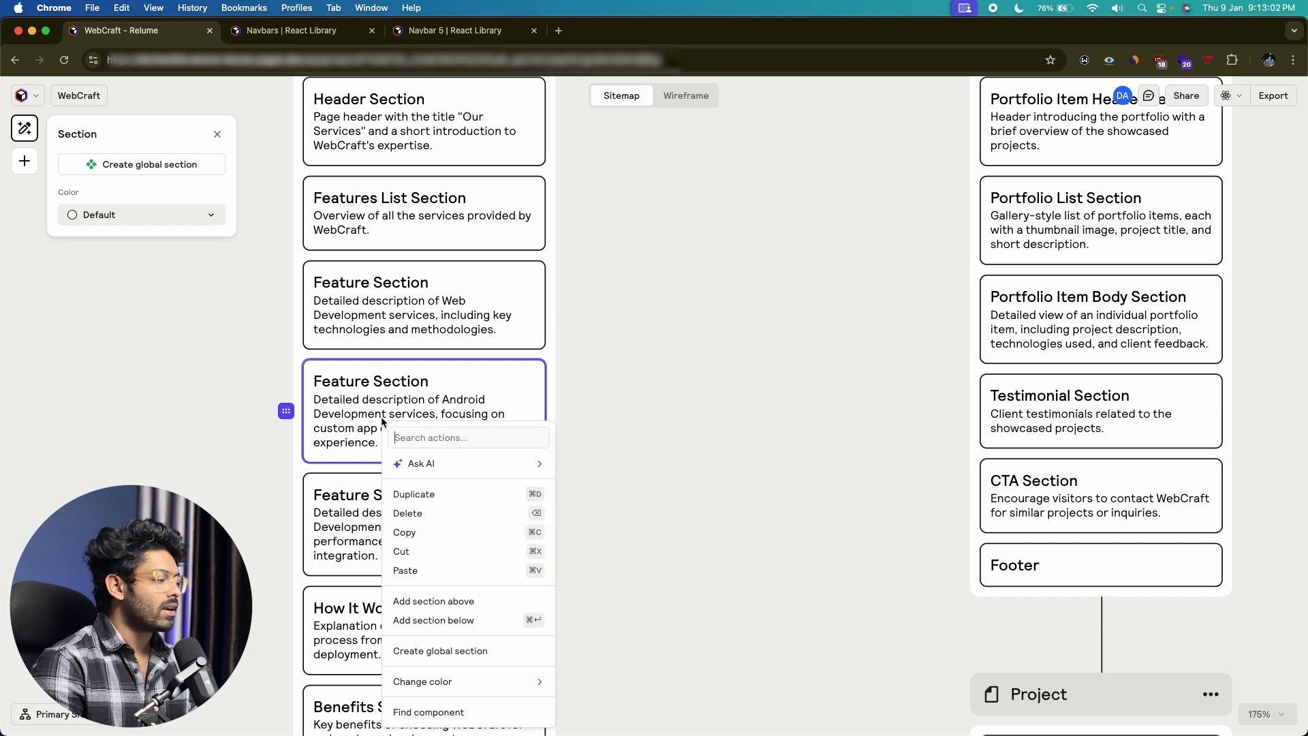
{"action": "left_click", "coordinate": [408, 513]}
Add a CTA section below the Footer of the Services page
{"action": "scroll", "coordinate": [422, 521], "scroll_direction": "down", "scroll_amount": 5}
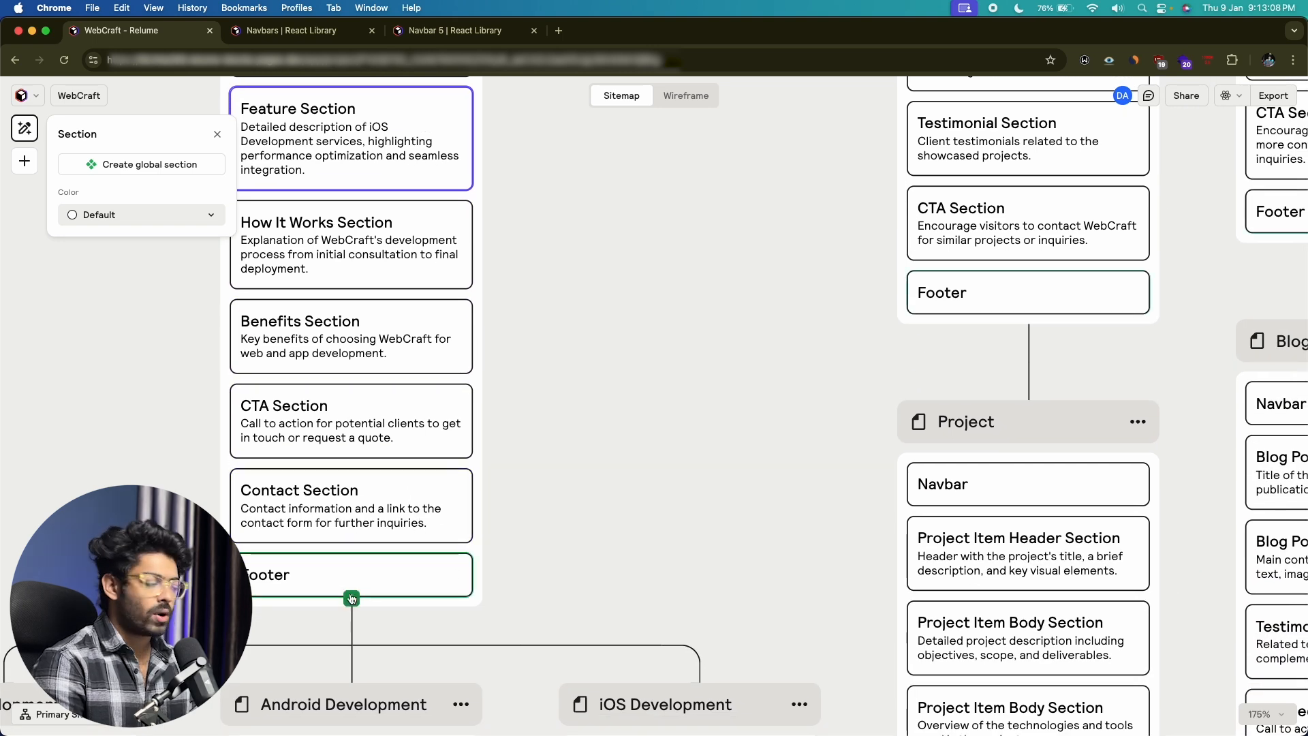
{"action": "left_click", "coordinate": [350, 599]}
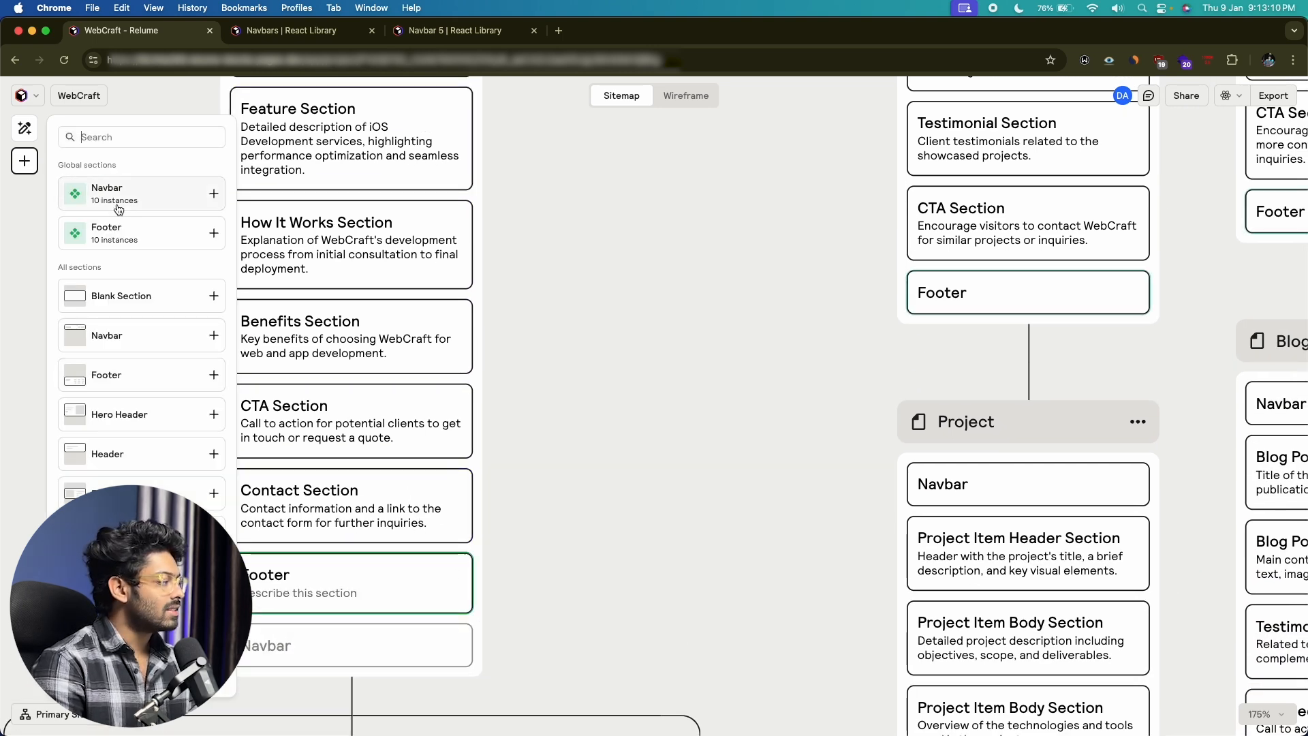
{"action": "scroll", "coordinate": [130, 306], "scroll_direction": "down", "scroll_amount": 10}
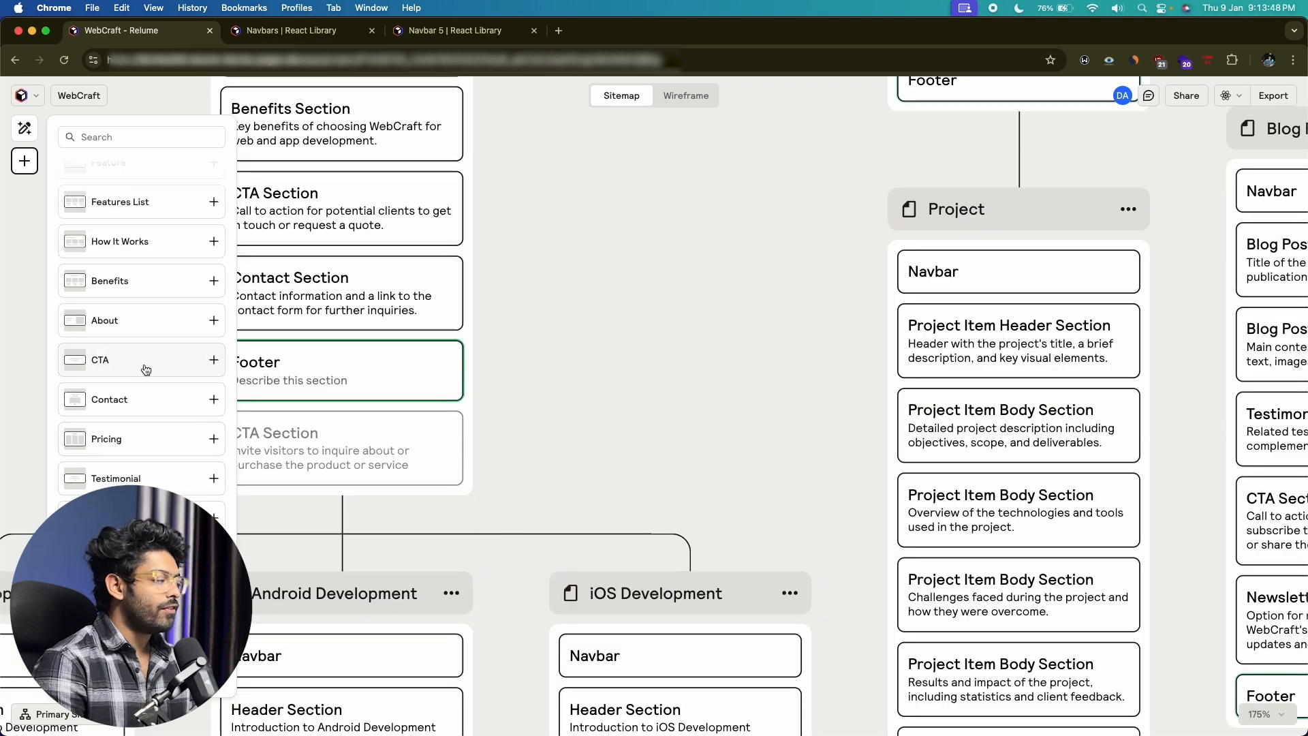
{"action": "left_click", "coordinate": [144, 365]}
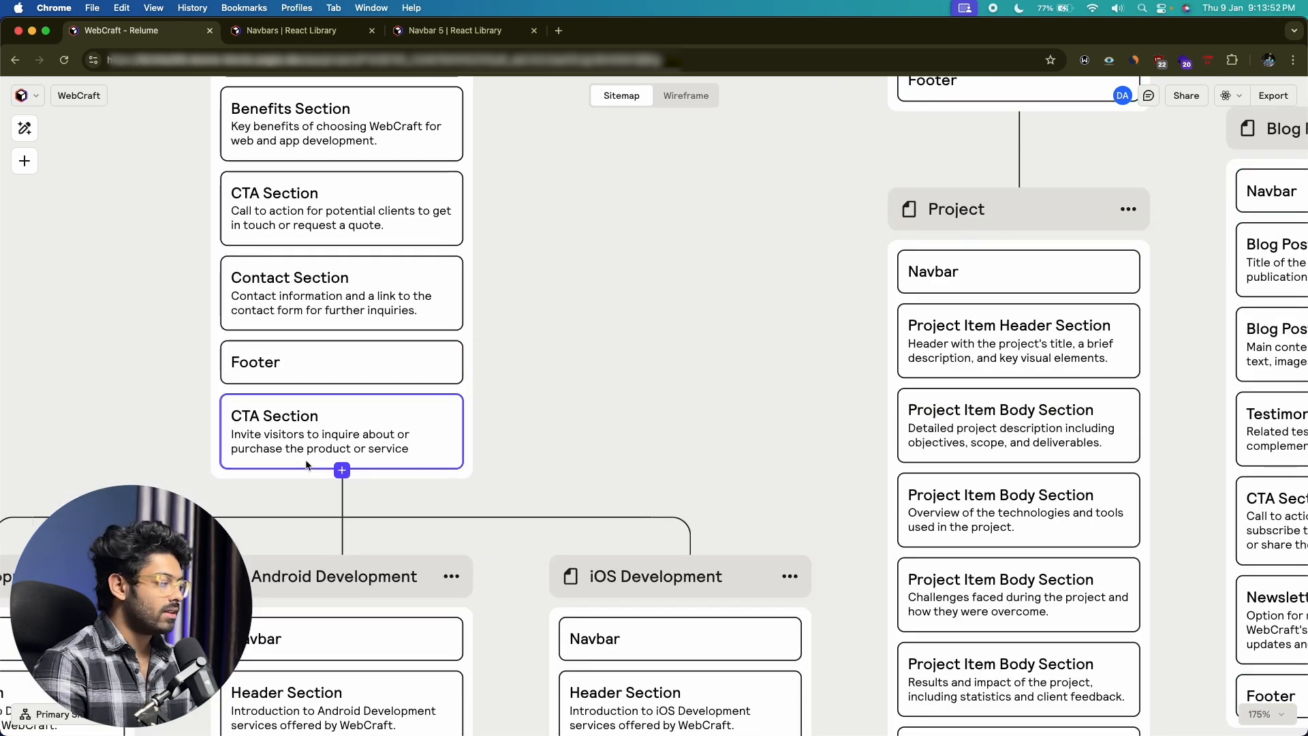
Open the description of the CTA Section below the Services page's Footer and select its text
{"action": "double_click", "coordinate": [306, 454]}
{"action": "left_click_drag", "start_coordinate": [413, 447], "coordinate": [212, 424]}
{"action": "scroll", "coordinate": [539, 282], "scroll_direction": "down", "scroll_amount": 5}
{"action": "left_click", "coordinate": [571, 289]}
Switch the WebCraft project from the sitemap to the wireframe view
{"action": "scroll", "coordinate": [571, 289], "scroll_direction": "down", "scroll_amount": 8}
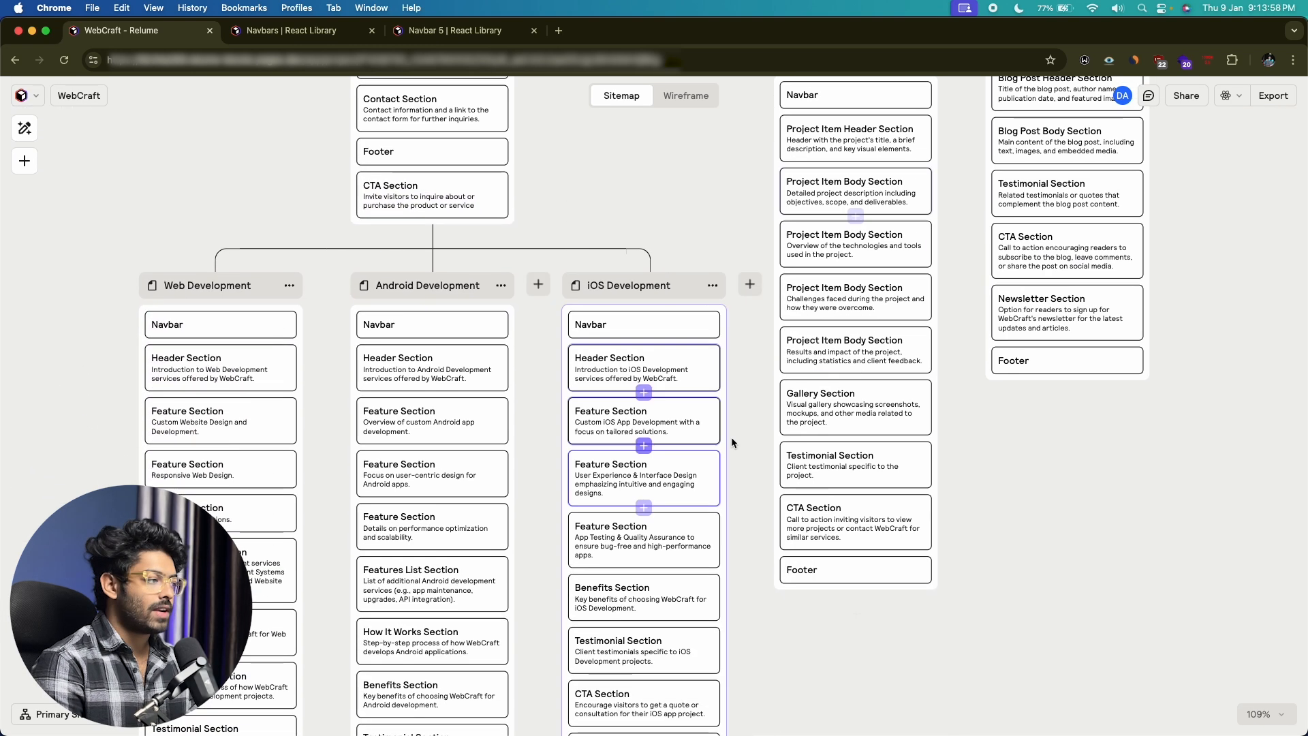
{"action": "scroll", "coordinate": [657, 467], "scroll_direction": "up", "scroll_amount": 14}
{"action": "scroll", "coordinate": [657, 467], "scroll_direction": "down", "scroll_amount": 4}
{"action": "scroll", "coordinate": [657, 467], "scroll_direction": "up", "scroll_amount": 8}
{"action": "scroll", "coordinate": [659, 467], "scroll_direction": "up", "scroll_amount": 5}
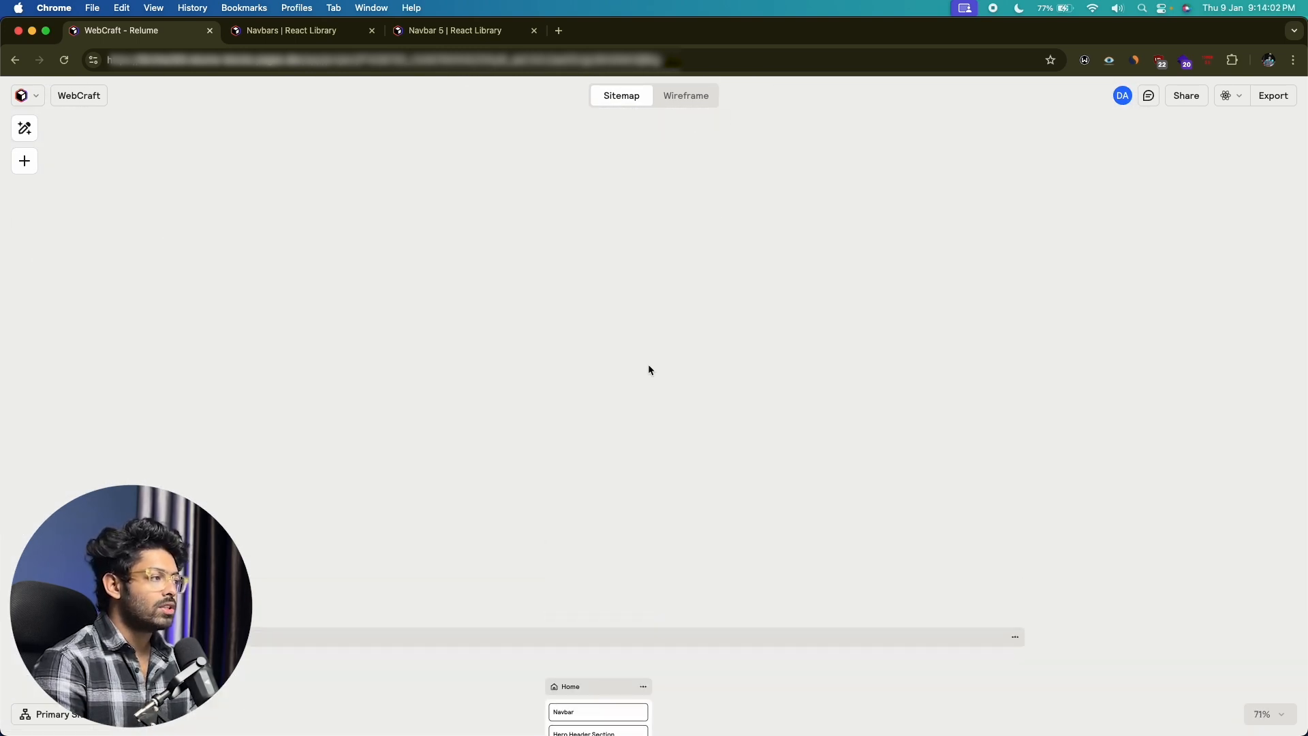
{"action": "scroll", "coordinate": [648, 370], "scroll_direction": "down", "scroll_amount": 8}
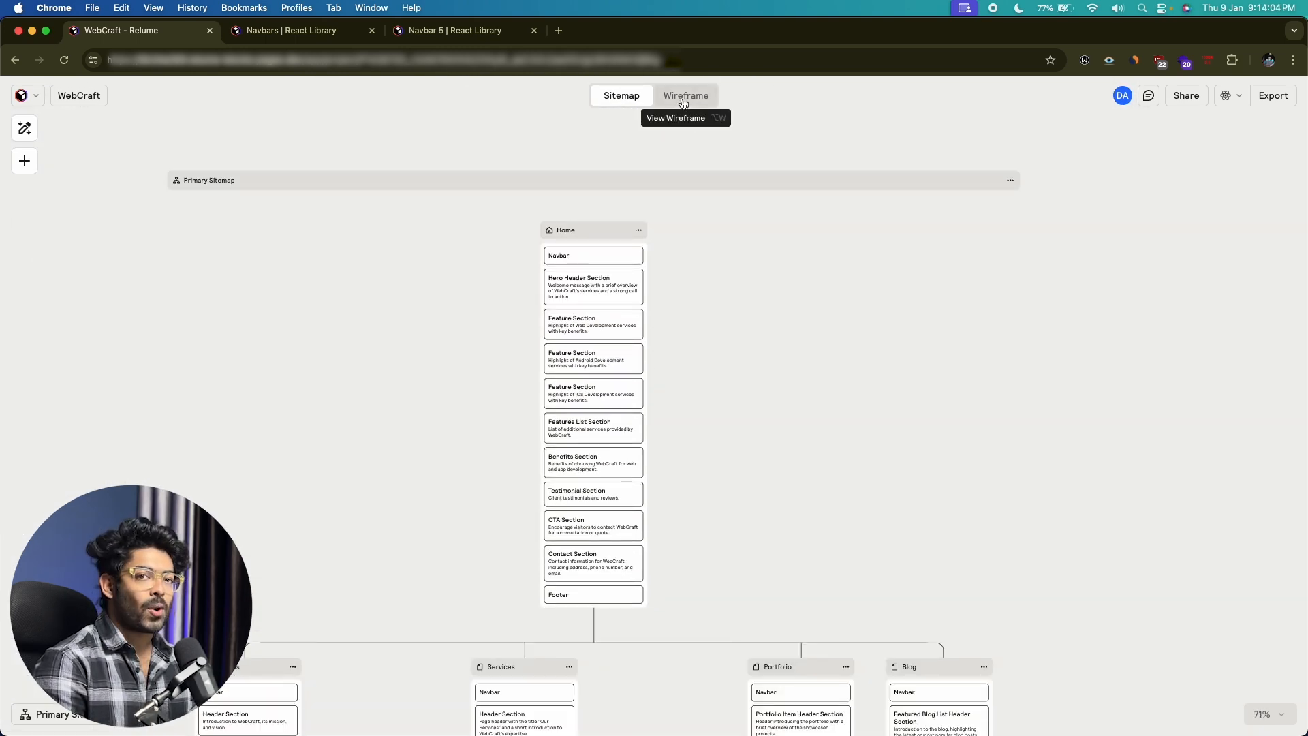
{"action": "left_click", "coordinate": [683, 102]}
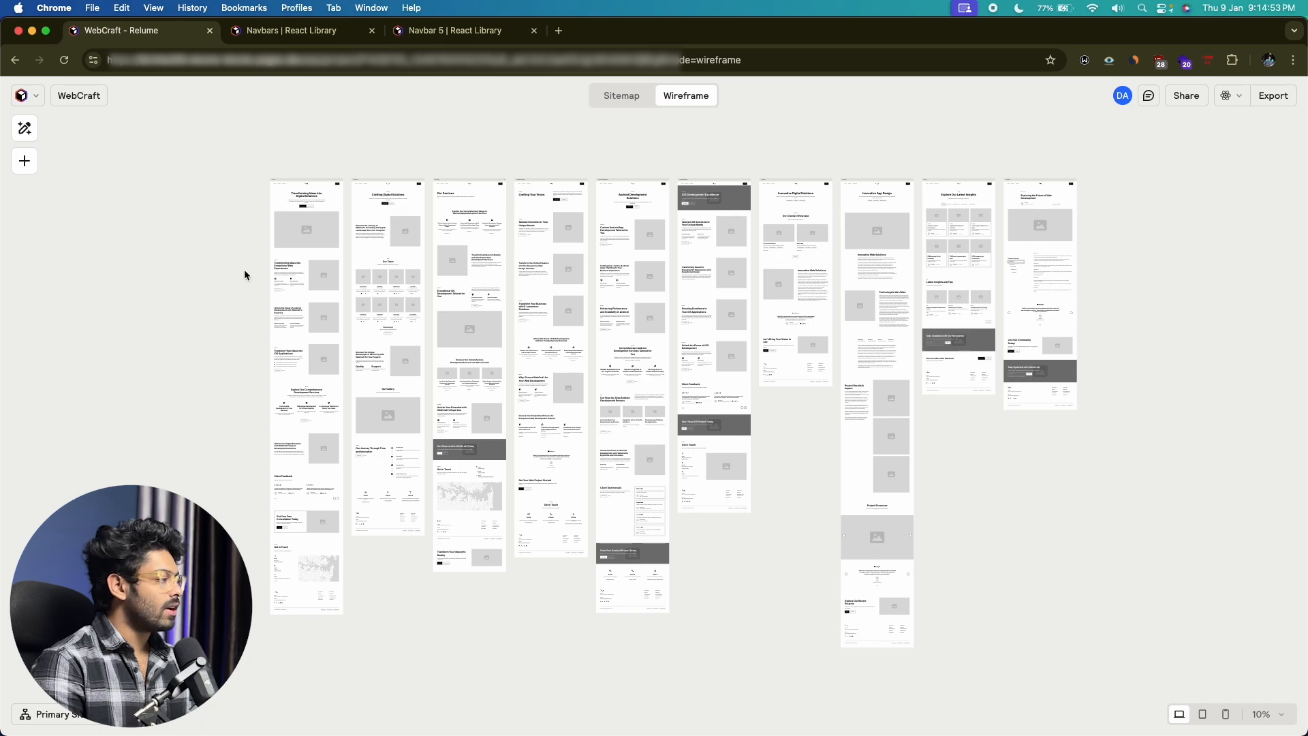
Examine the generated Home and About Us wireframes, including their feature and team sections
{"action": "scroll", "coordinate": [243, 268], "scroll_direction": "up", "scroll_amount": 10}
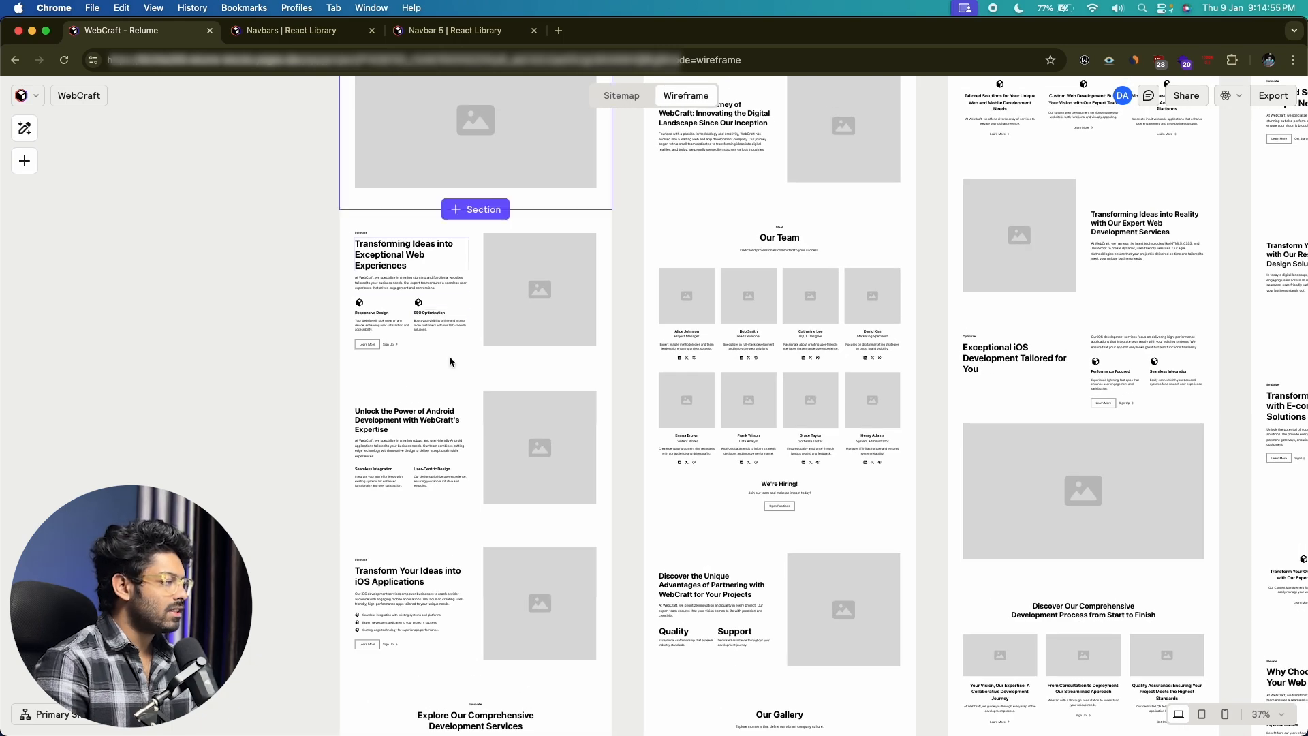
{"action": "scroll", "coordinate": [341, 367], "scroll_direction": "up", "scroll_amount": 4}
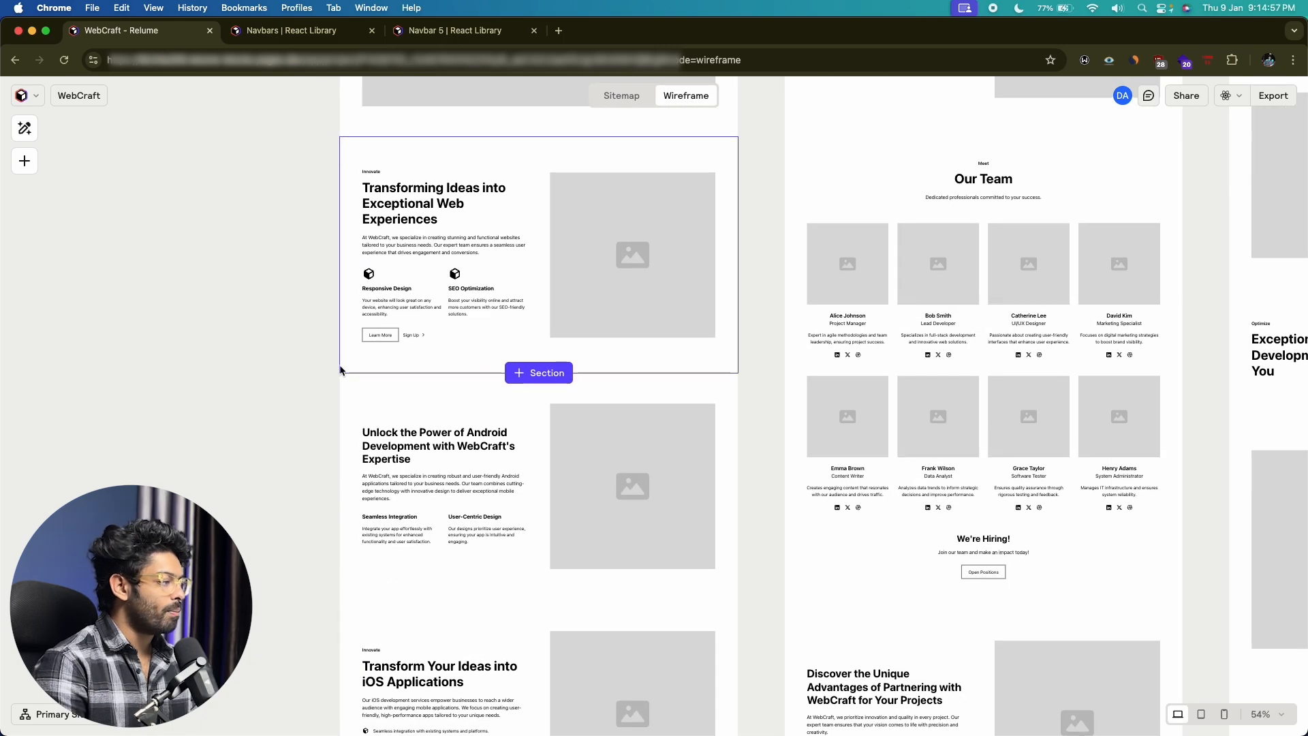
{"action": "scroll", "coordinate": [339, 365], "scroll_direction": "up", "scroll_amount": 10}
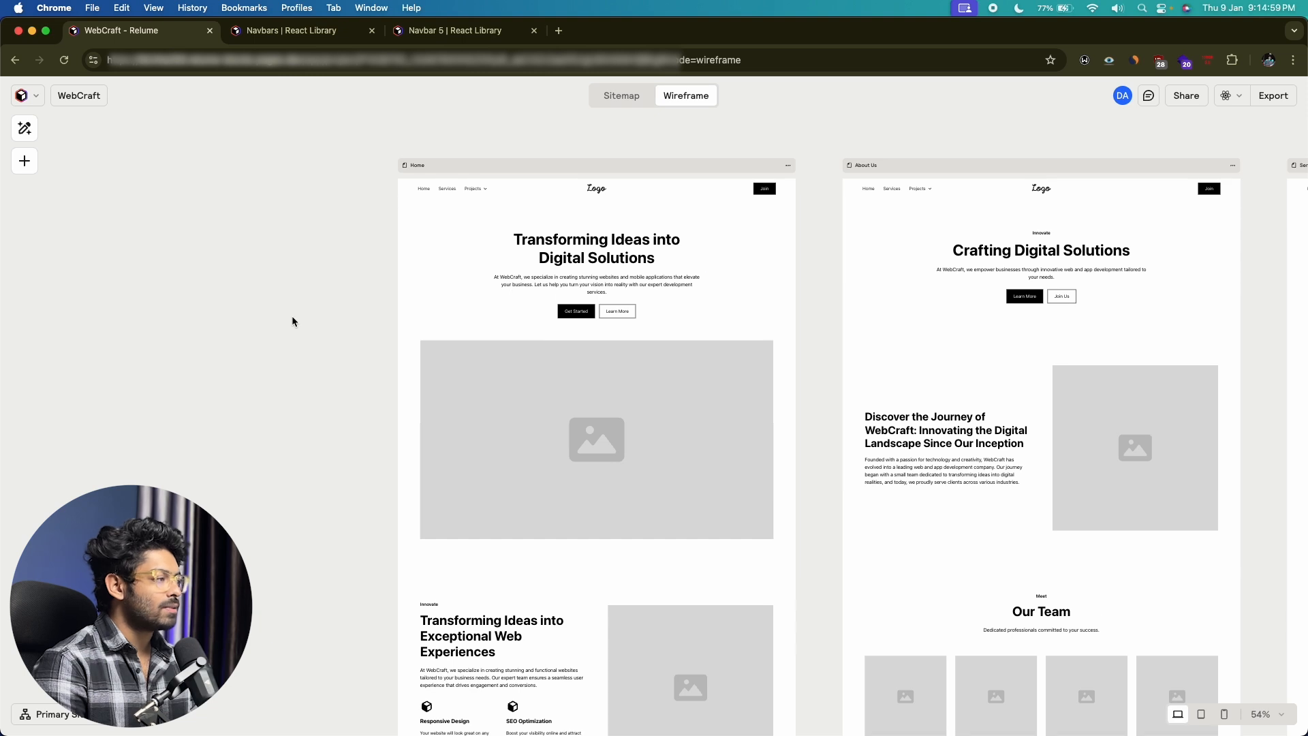
{"action": "scroll", "coordinate": [333, 285], "scroll_direction": "right", "scroll_amount": 2}
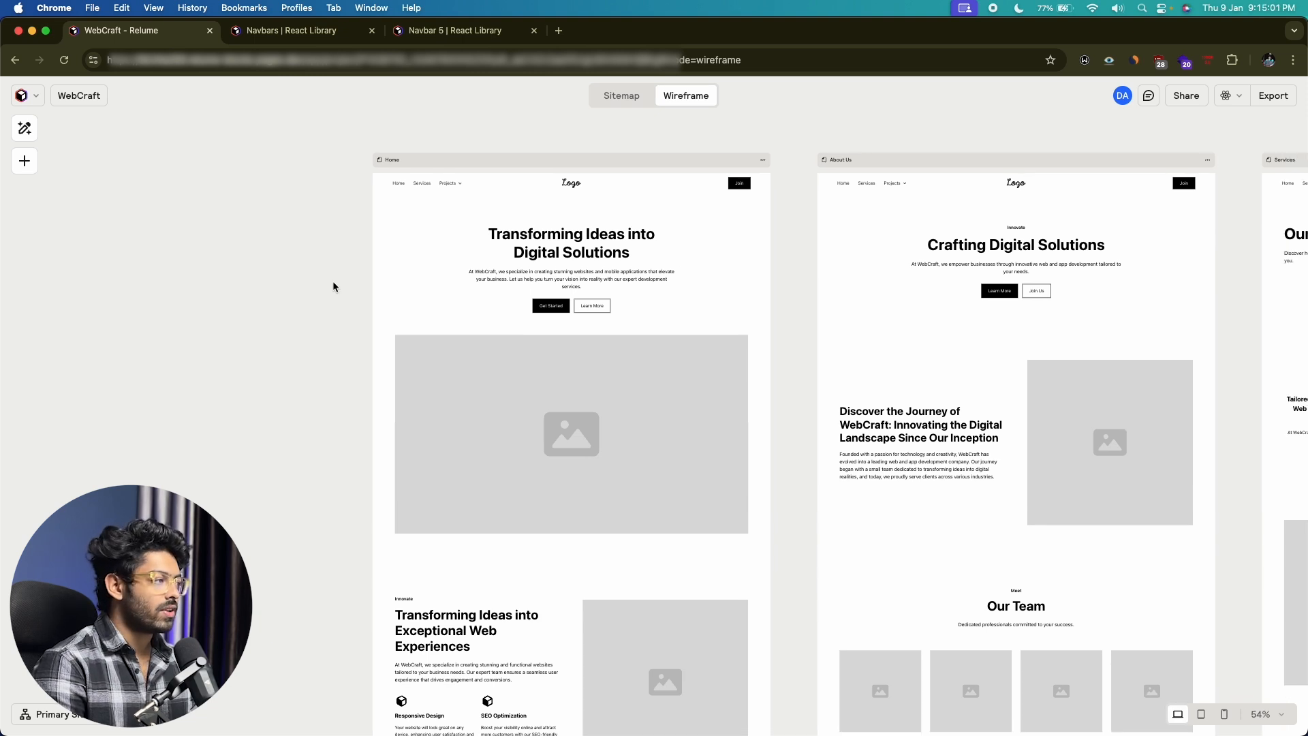
{"action": "scroll", "coordinate": [522, 249], "scroll_direction": "down", "scroll_amount": 5}
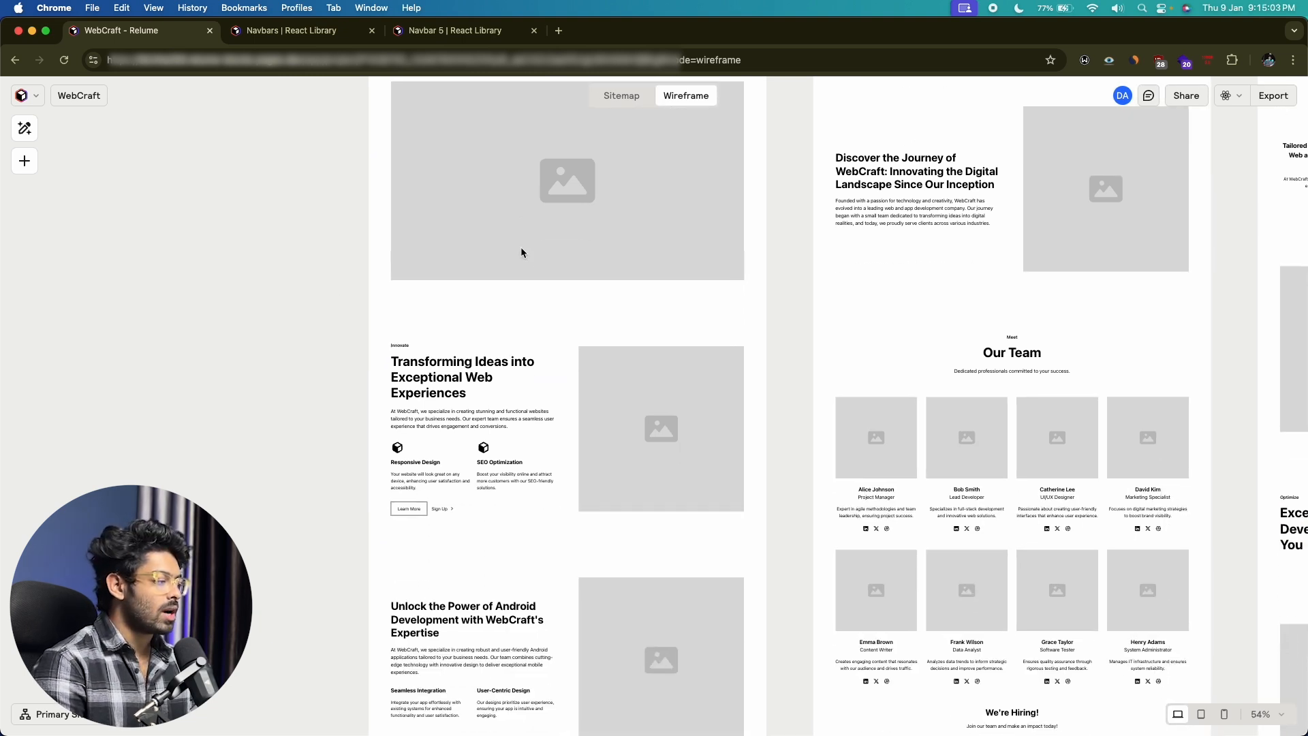
{"action": "scroll", "coordinate": [536, 489], "scroll_direction": "down", "scroll_amount": 5}
{"action": "scroll", "coordinate": [536, 488], "scroll_direction": "right", "scroll_amount": 1}
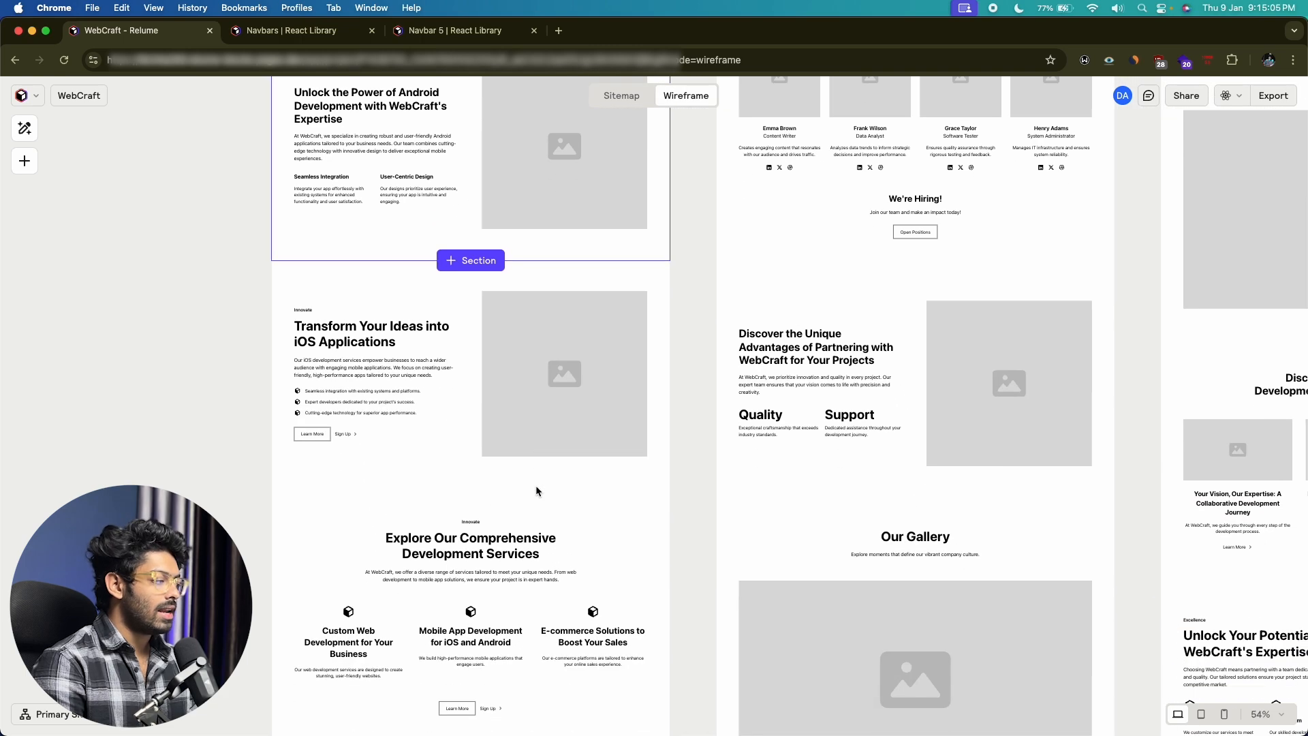
{"action": "scroll", "coordinate": [536, 485], "scroll_direction": "up", "scroll_amount": 8}
{"action": "scroll", "coordinate": [544, 317], "scroll_direction": "up", "scroll_amount": 3}
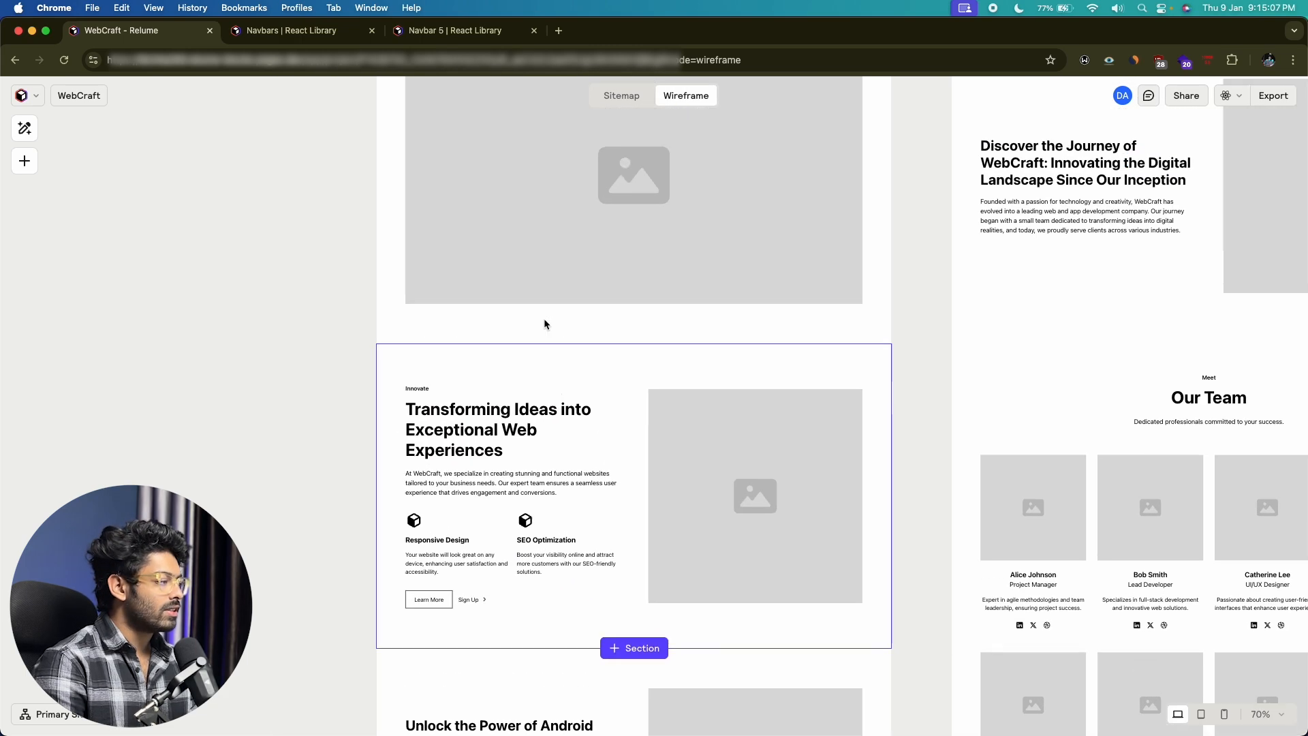
Review the Home page wireframe from its hero header down to the contact section and footer
{"action": "scroll", "coordinate": [544, 318], "scroll_direction": "up", "scroll_amount": 1}
{"action": "mouse_move", "coordinate": [558, 174]}
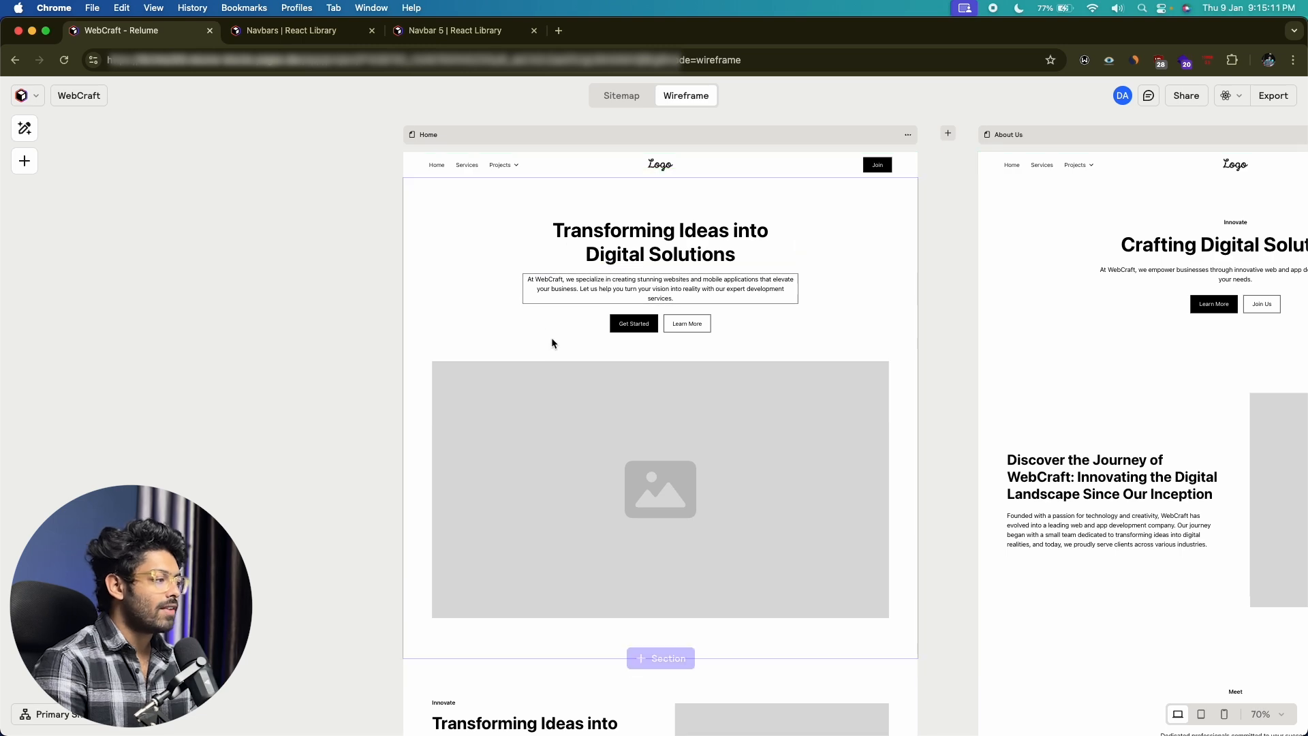
{"action": "scroll", "coordinate": [623, 461], "scroll_direction": "down", "scroll_amount": 10}
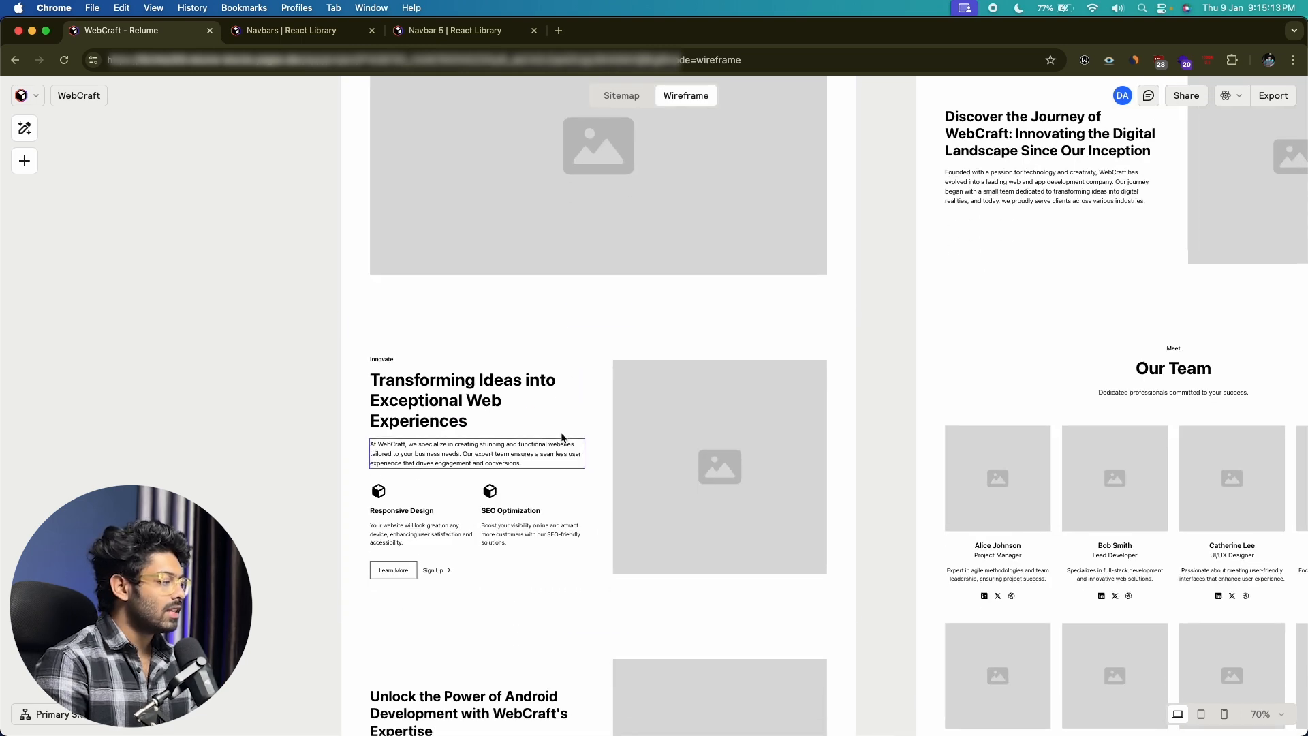
{"action": "scroll", "coordinate": [492, 383], "scroll_direction": "down", "scroll_amount": 15}
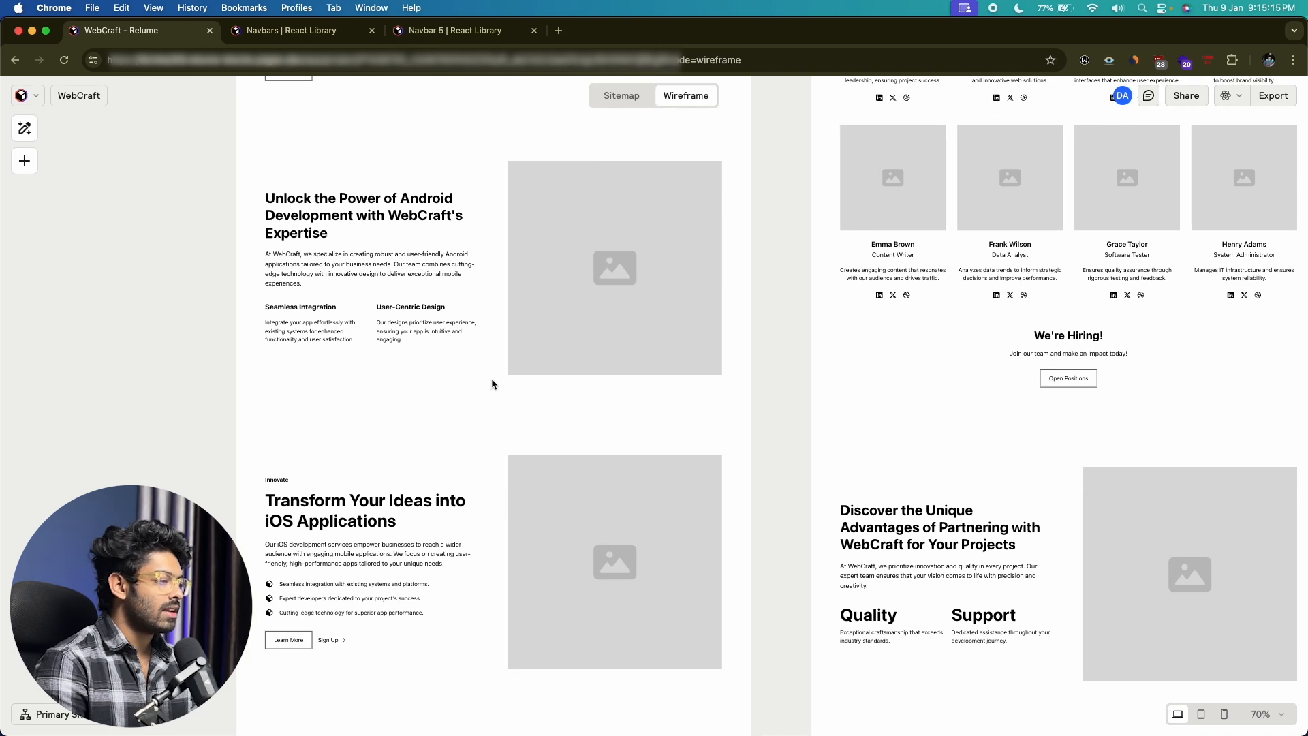
{"action": "scroll", "coordinate": [261, 304], "scroll_direction": "down", "scroll_amount": 5, "text": "ctrl"}
{"action": "scroll", "coordinate": [260, 304], "scroll_direction": "down", "scroll_amount": 10}
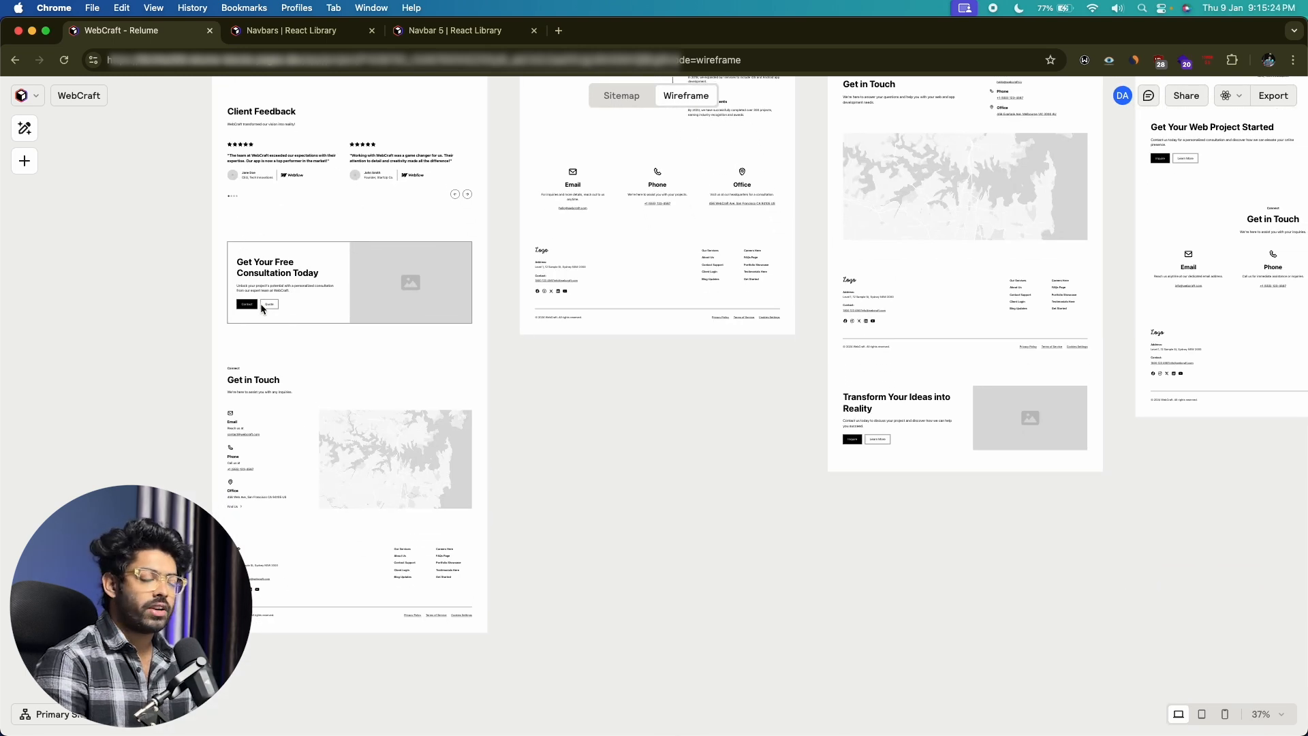
{"action": "scroll", "coordinate": [261, 304], "scroll_direction": "up", "scroll_amount": 15}
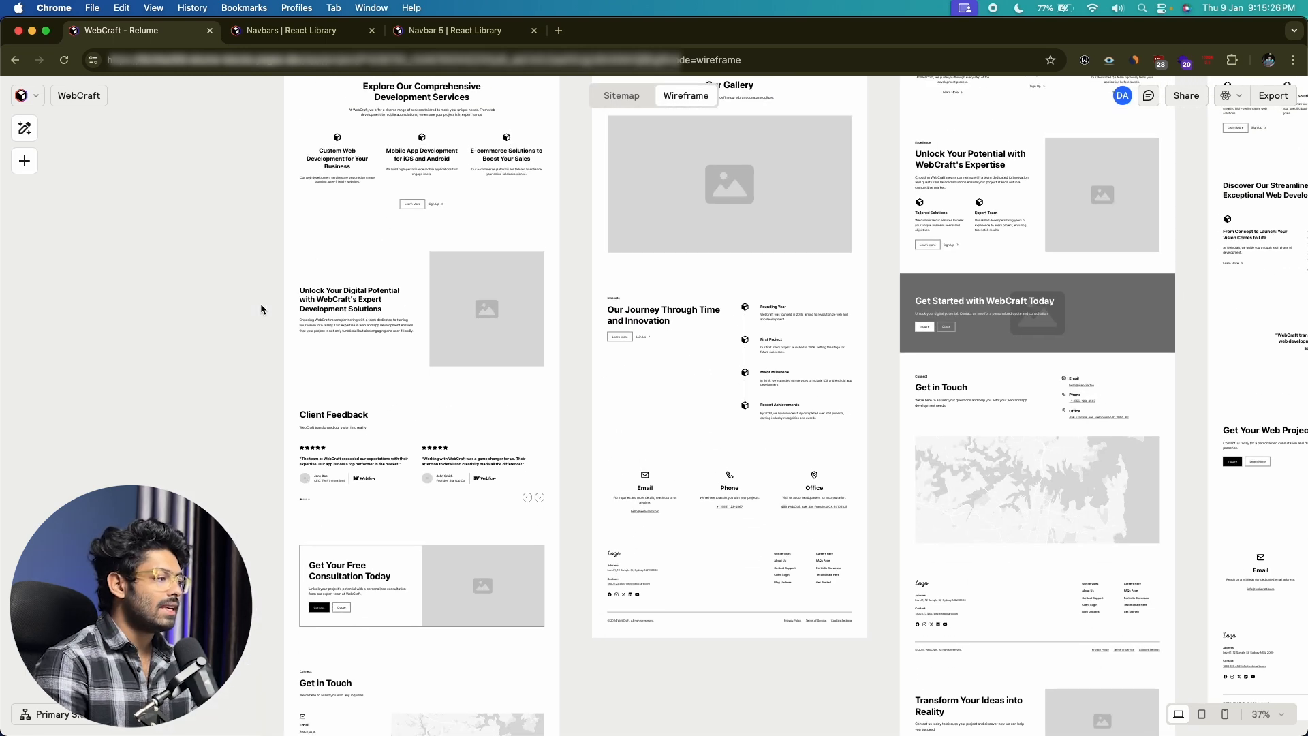
{"action": "scroll", "coordinate": [260, 304], "scroll_direction": "up", "scroll_amount": 5}
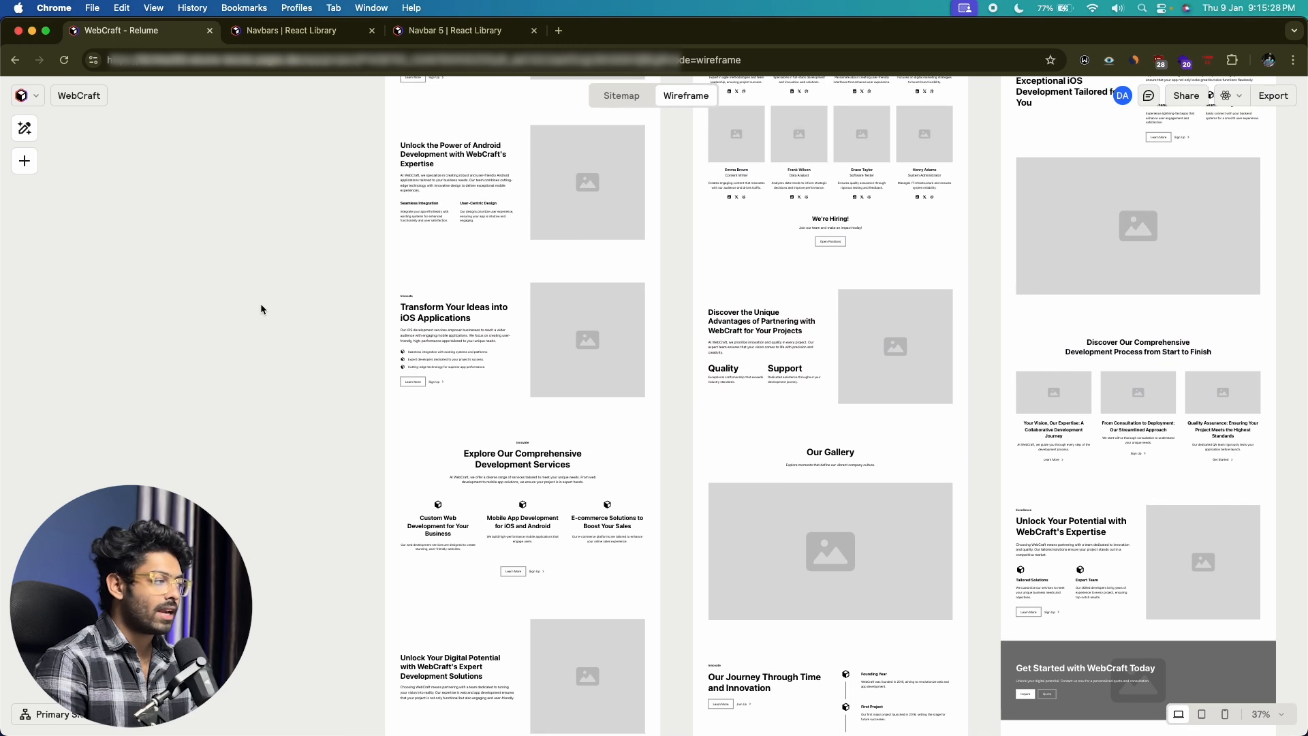
Open the section settings of the Home page's "Transform Your Ideas into iOS Applications" feature section
{"action": "scroll", "coordinate": [460, 281], "scroll_direction": "up", "scroll_amount": 3, "text": "ctrl"}
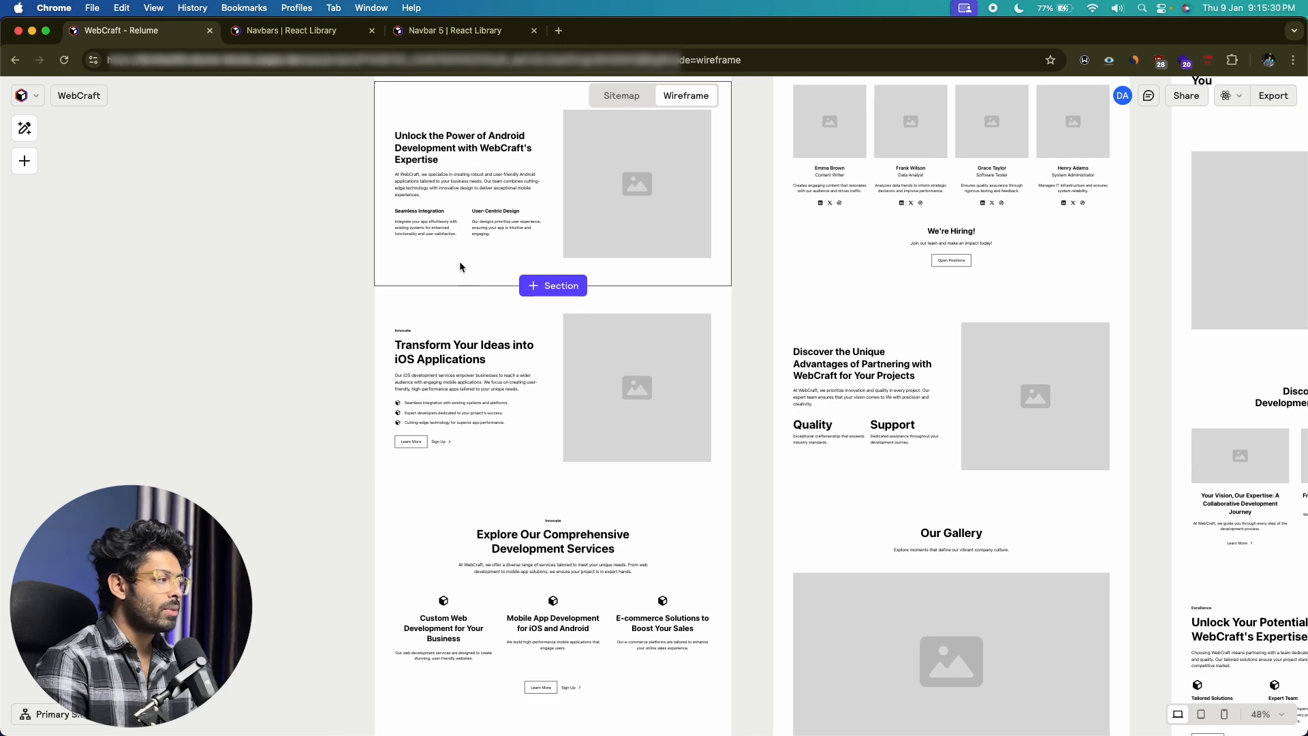
{"action": "scroll", "coordinate": [410, 364], "scroll_direction": "up", "scroll_amount": 6, "text": "ctrl"}
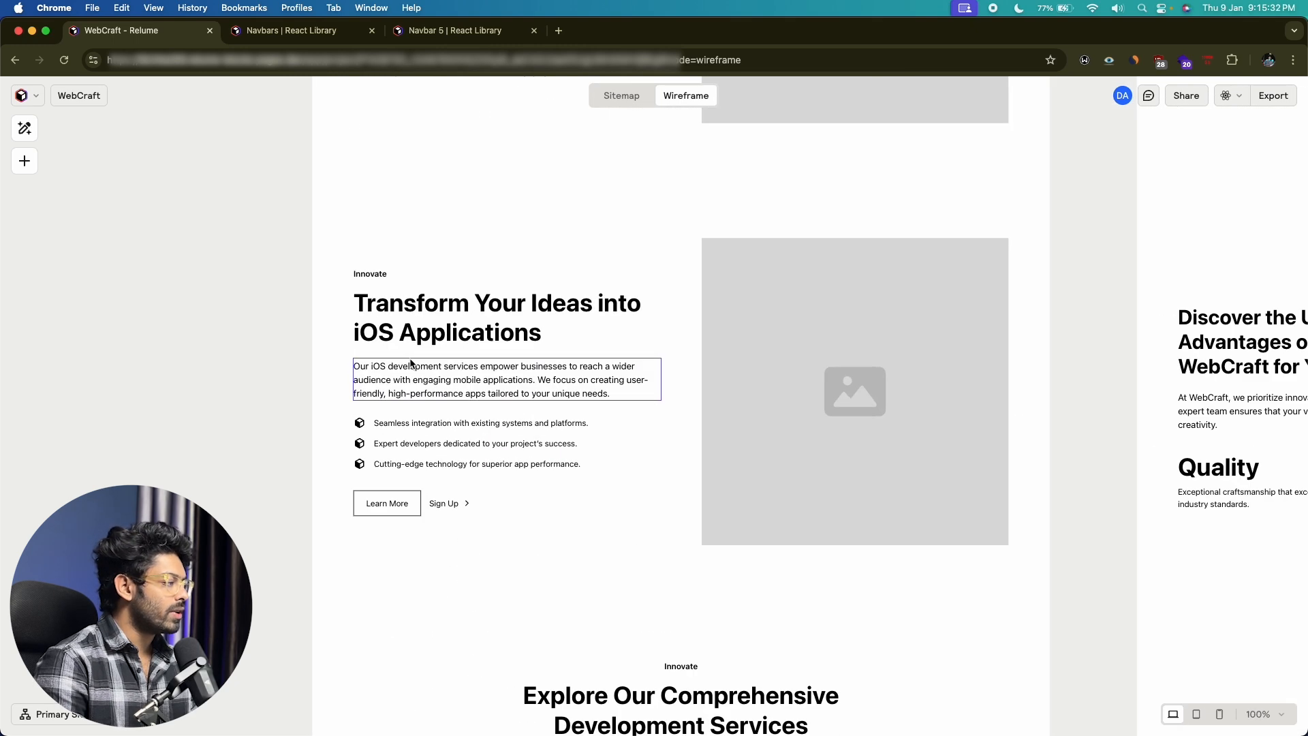
{"action": "scroll", "coordinate": [410, 363], "scroll_direction": "up", "scroll_amount": 3, "text": "ctrl"}
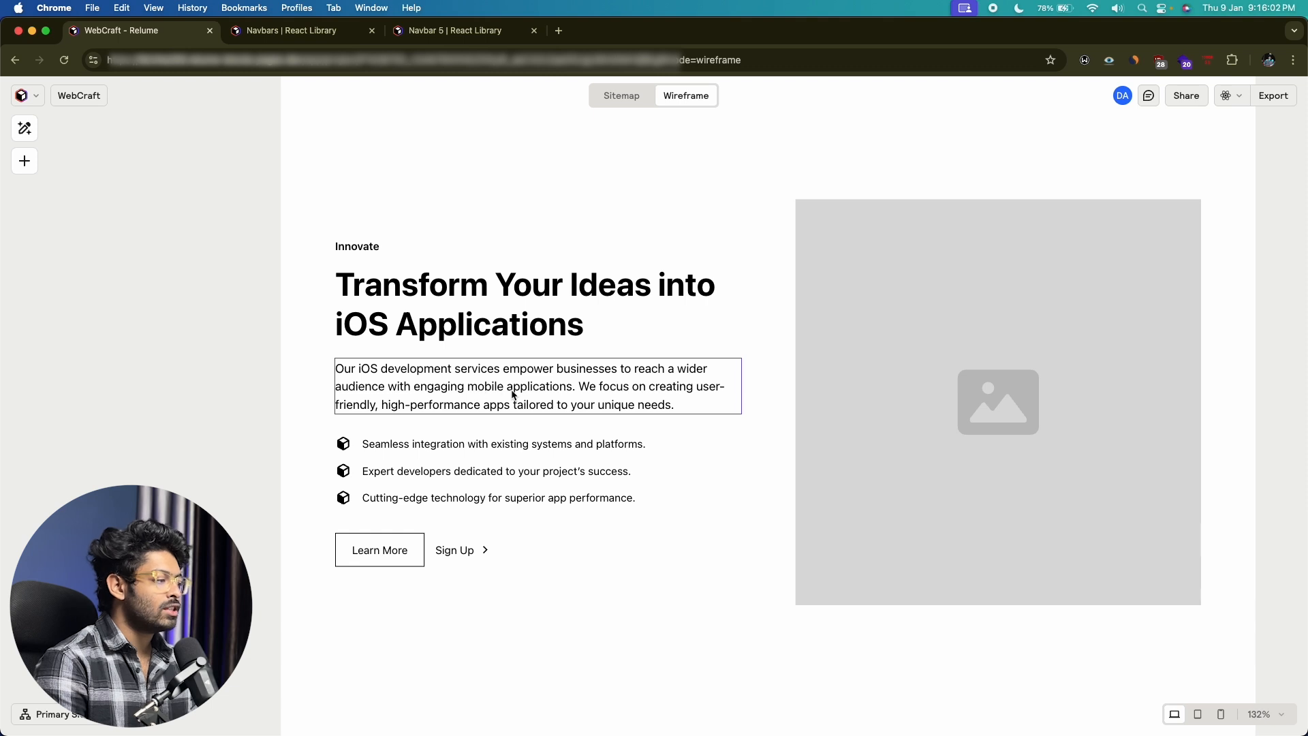
{"action": "scroll", "coordinate": [513, 394], "scroll_direction": "down", "scroll_amount": 3}
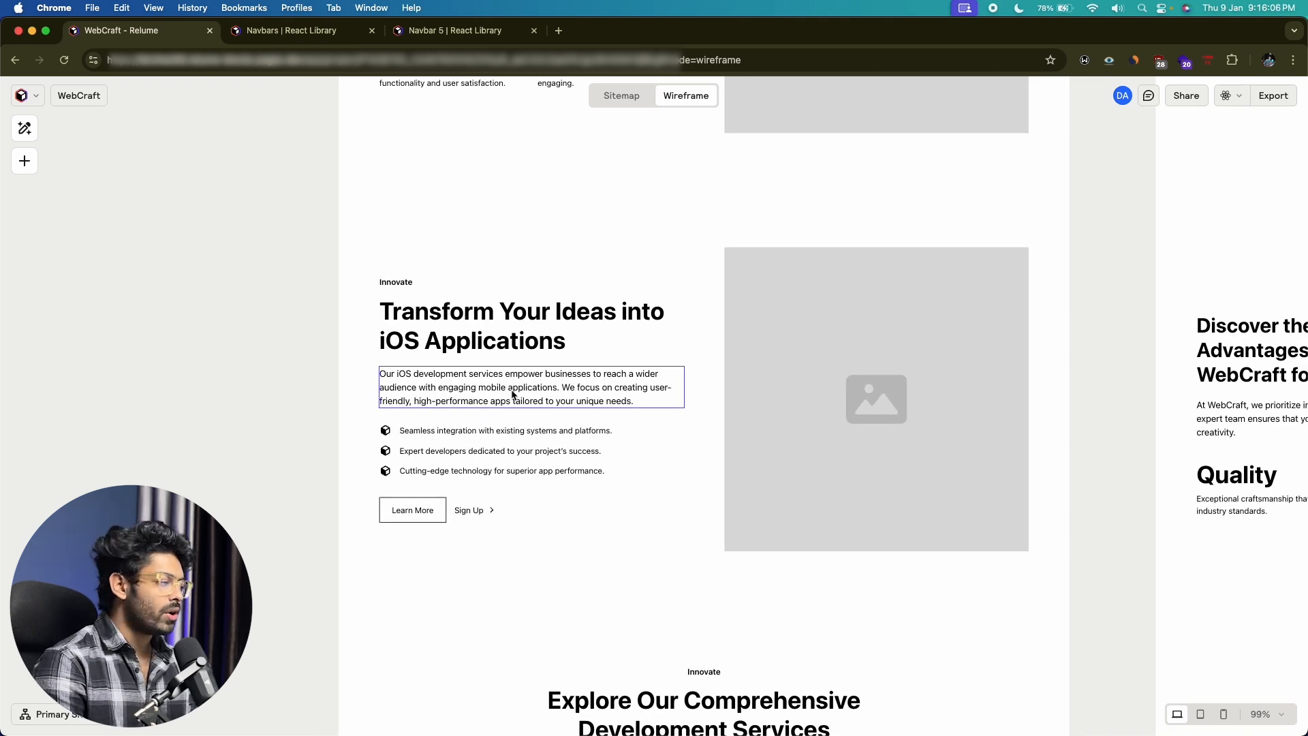
{"action": "left_click", "coordinate": [501, 393]}
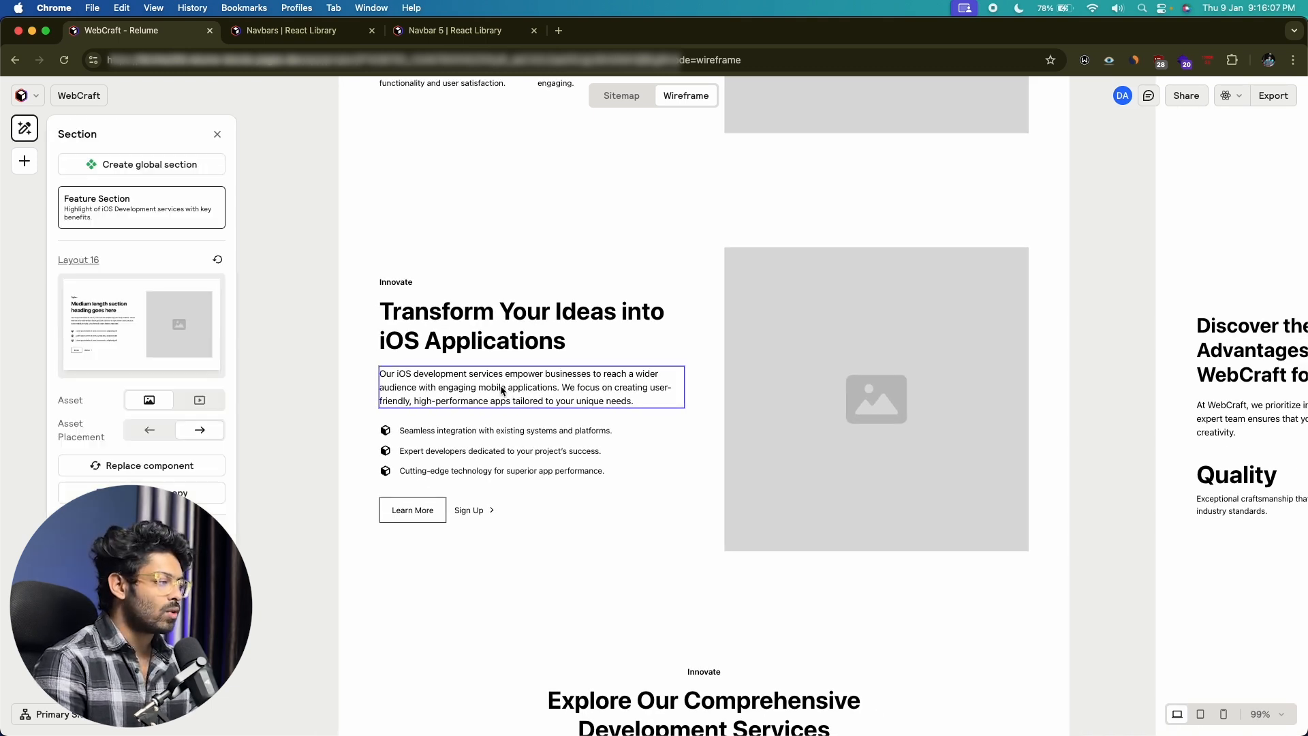
Regenerate the copy of the Home page's "Transform Your Ideas into iOS Applications" feature section with AI, using the existing section title and description
{"action": "double_click", "coordinate": [475, 394]}
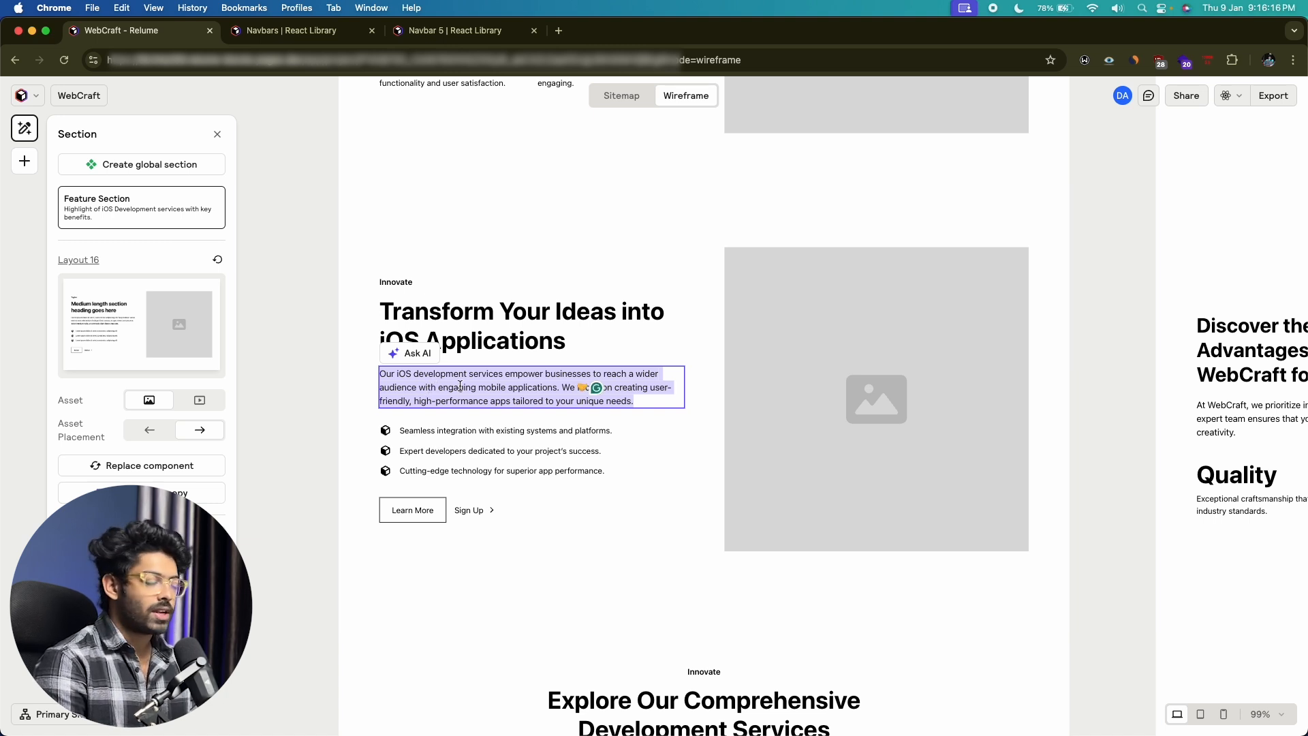
{"action": "left_click", "coordinate": [409, 353]}
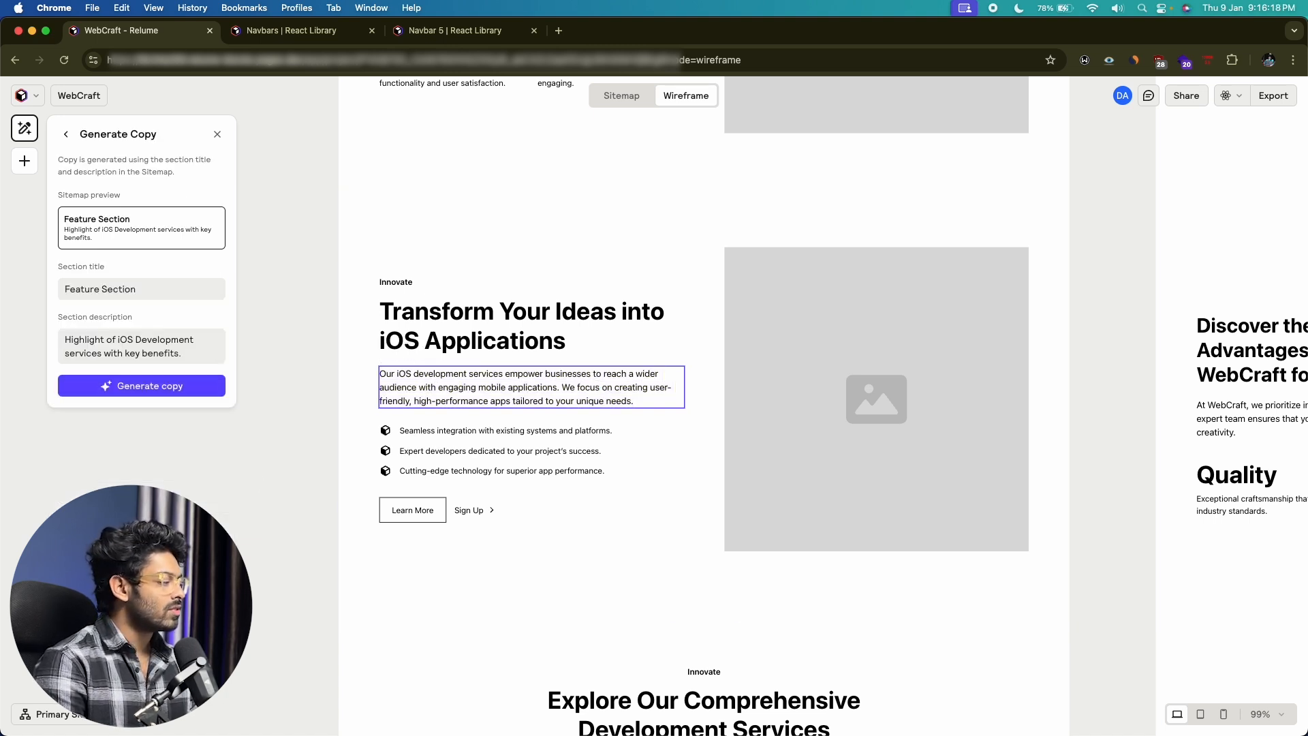
{"action": "left_click", "coordinate": [138, 393]}
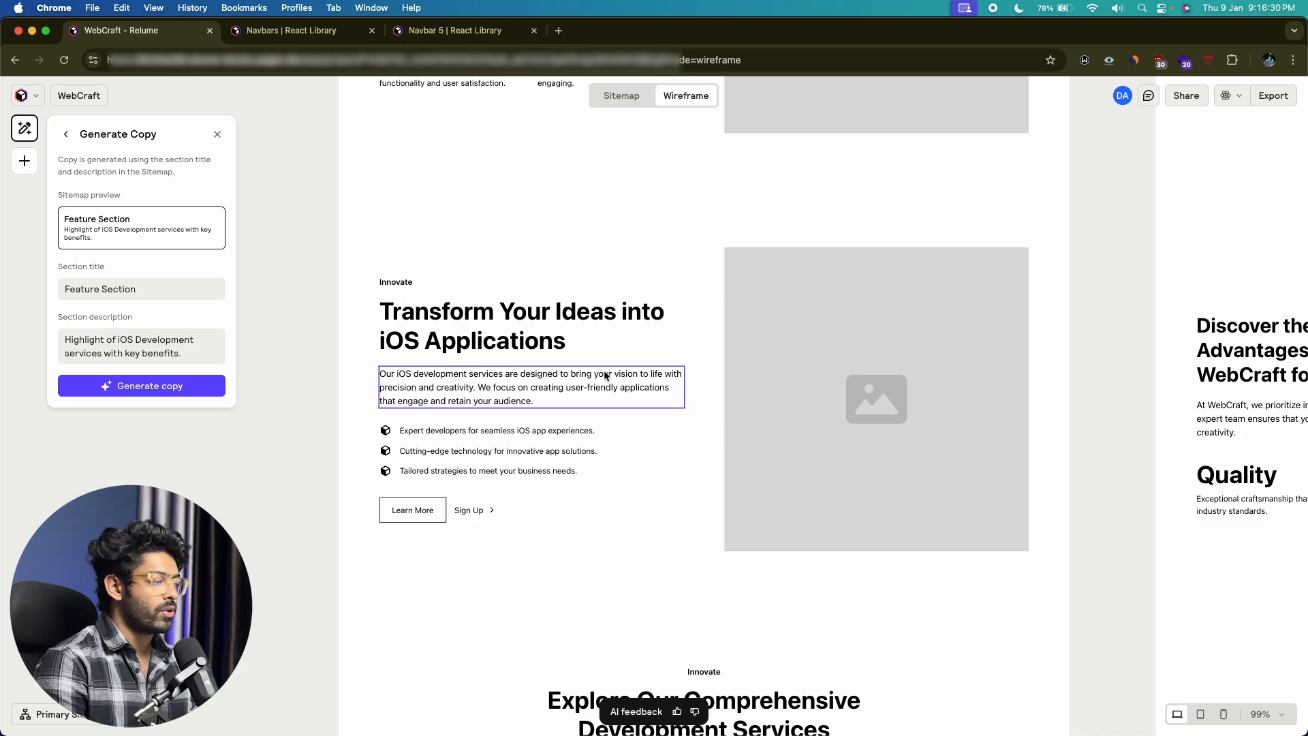
Open the description paragraph of the Home page's "Transforming Ideas into Exceptional Web Experiences" section for editing, and leave it without edits
{"action": "scroll", "coordinate": [603, 373], "scroll_direction": "down", "scroll_amount": 10}
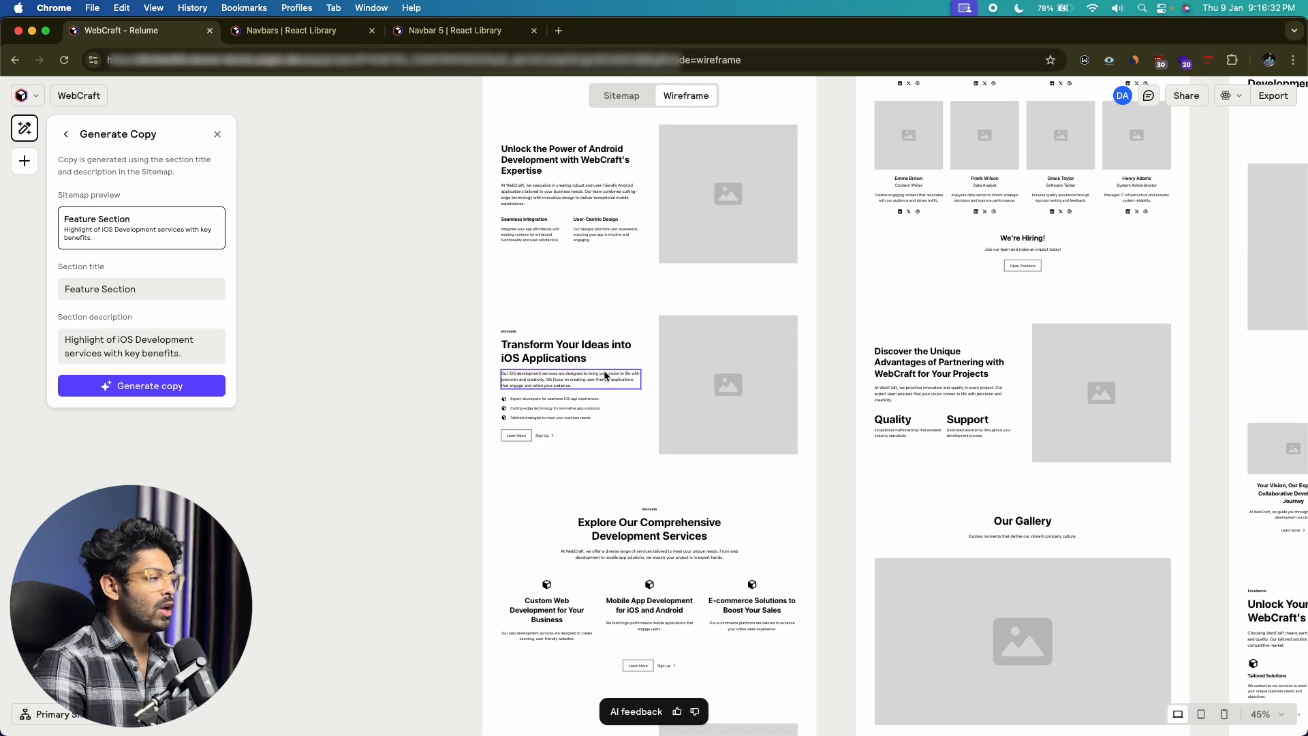
{"action": "scroll", "coordinate": [969, 292], "scroll_direction": "up", "scroll_amount": 5}
{"action": "scroll", "coordinate": [968, 292], "scroll_direction": "down", "scroll_amount": 5}
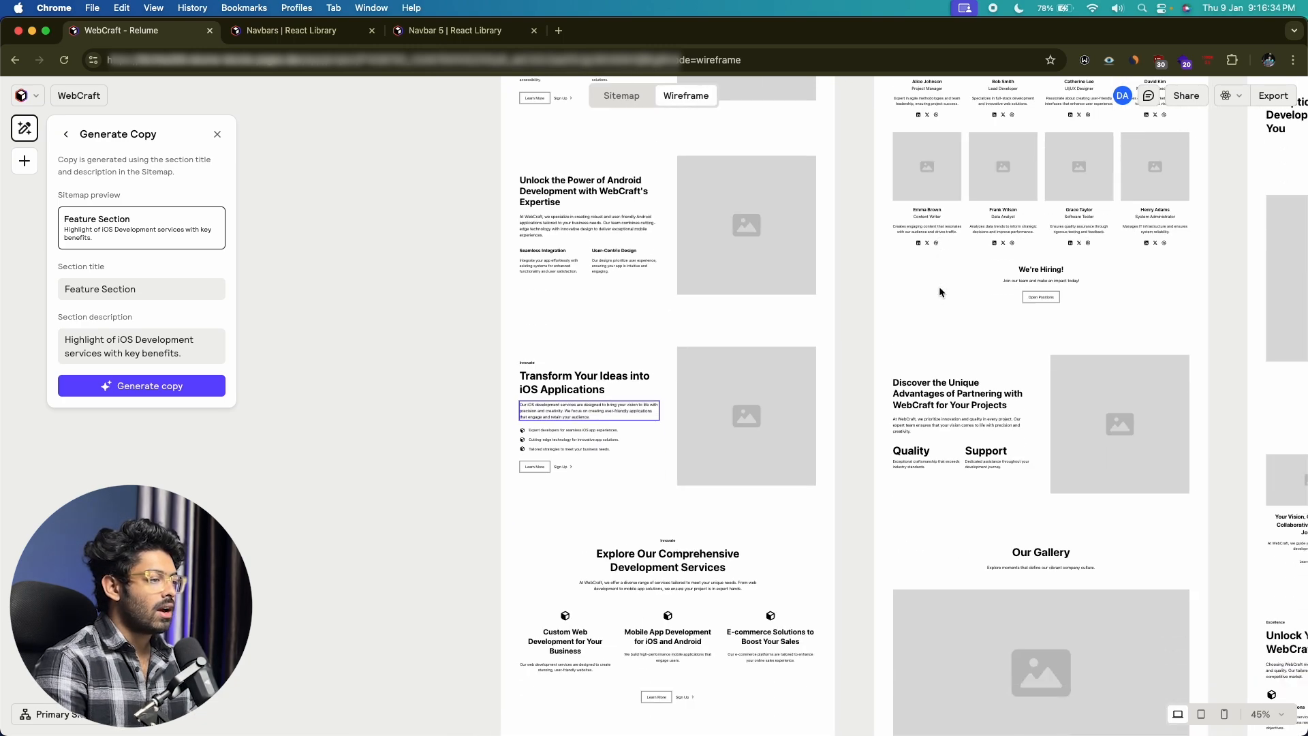
{"action": "scroll", "coordinate": [1023, 240], "scroll_direction": "up", "scroll_amount": 3}
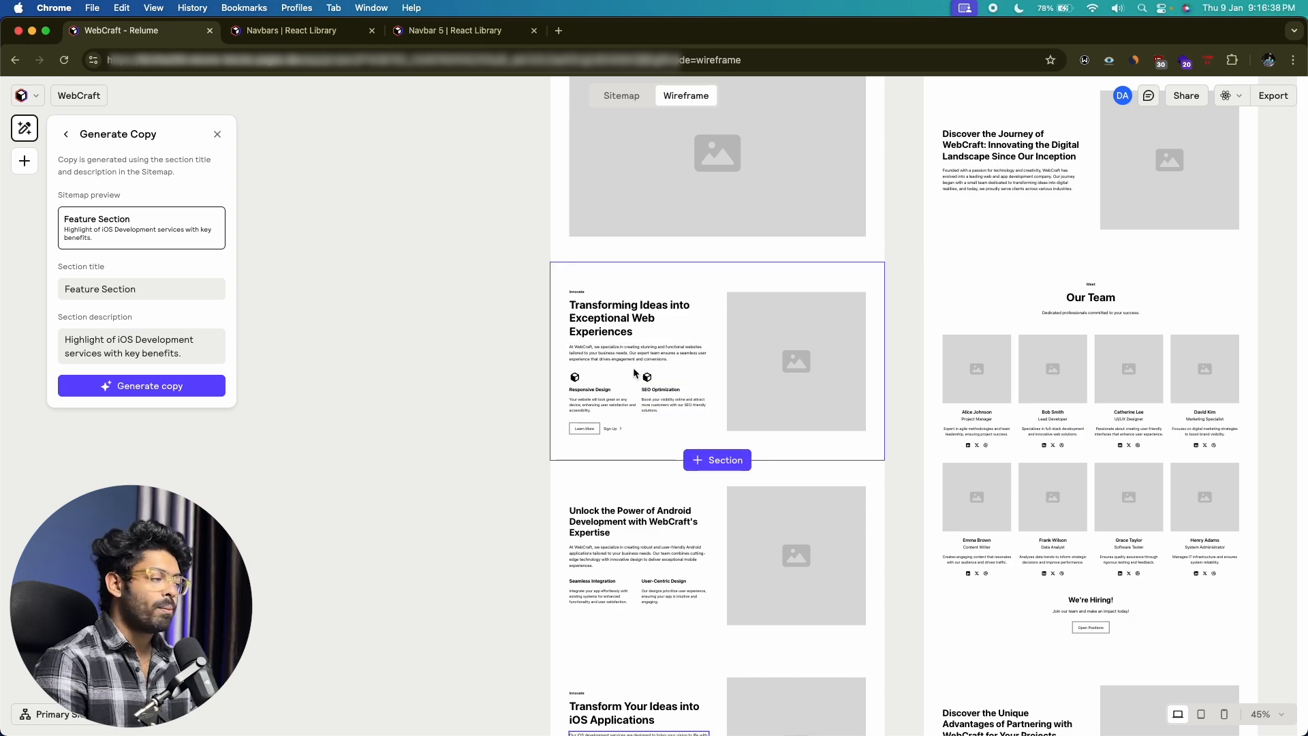
{"action": "scroll", "coordinate": [634, 374], "scroll_direction": "up", "scroll_amount": 10}
{"action": "left_click", "coordinate": [605, 295]}
{"action": "double_click", "coordinate": [605, 295]}
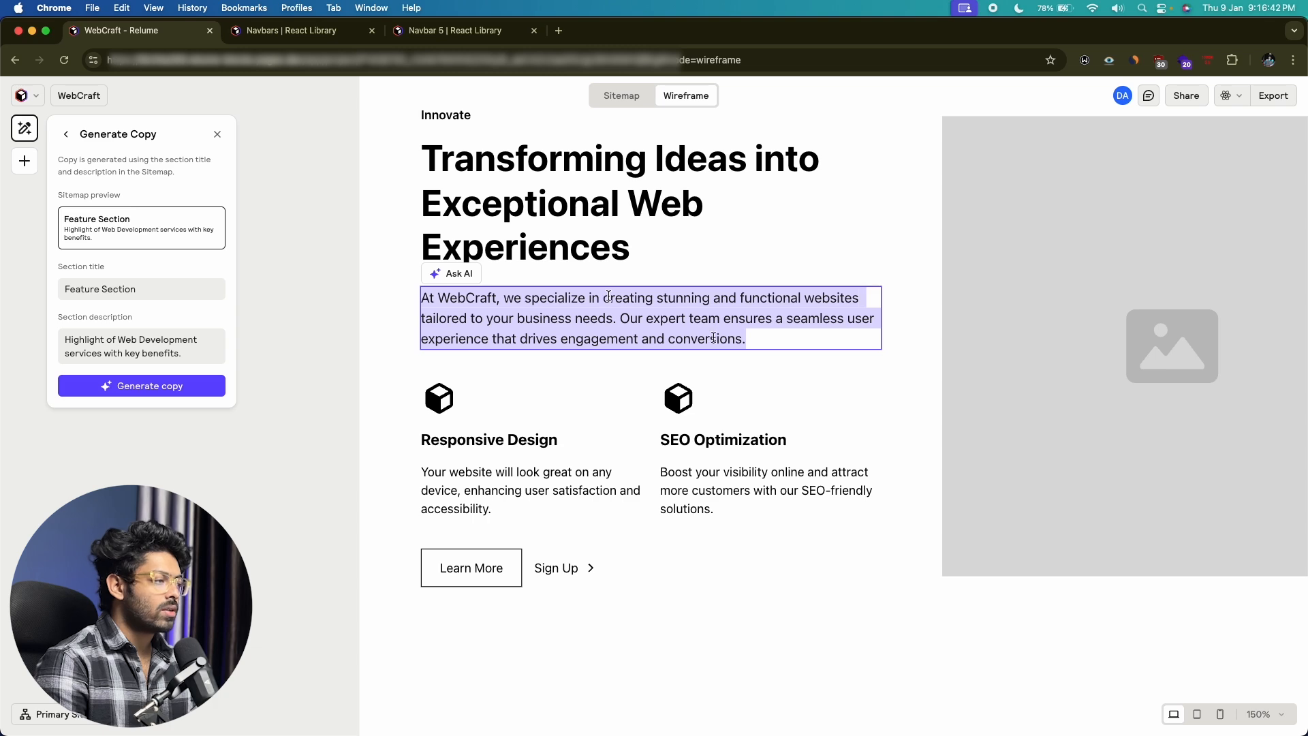
{"action": "left_click", "coordinate": [745, 338]}
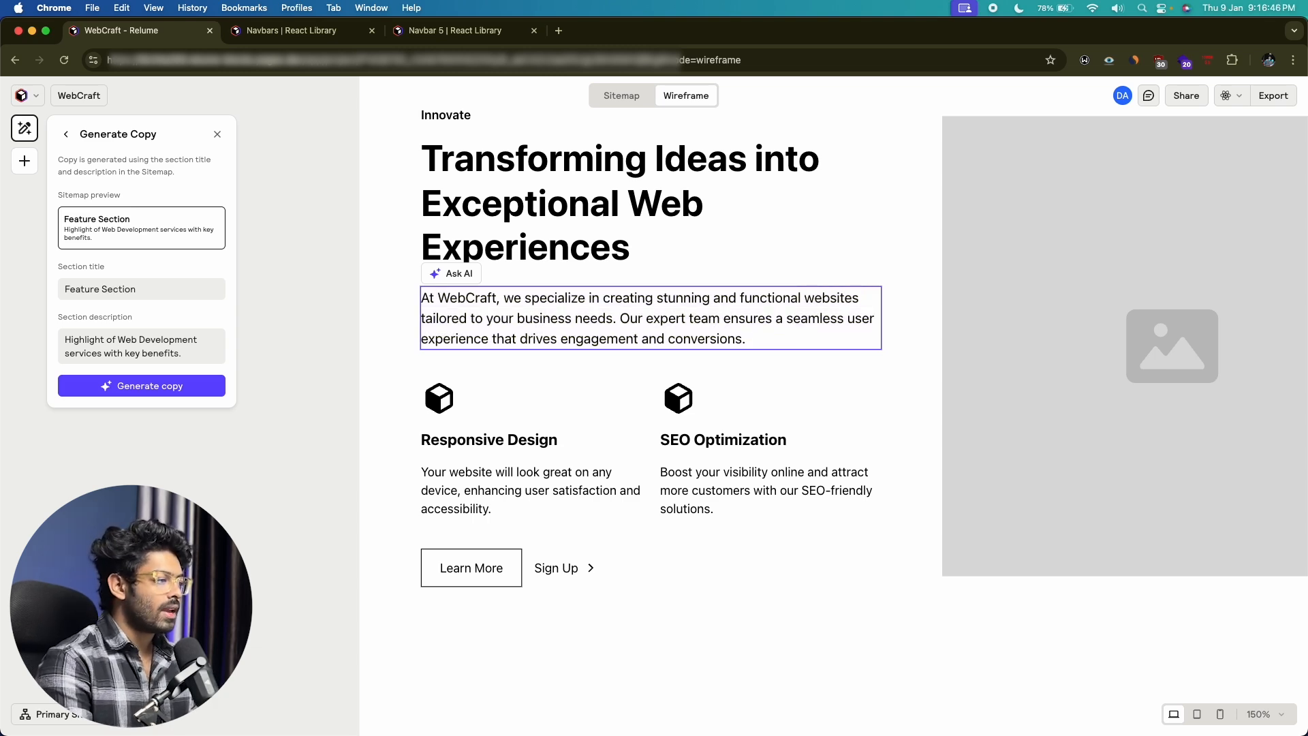
{"action": "scroll", "coordinate": [624, 385], "scroll_direction": "down", "scroll_amount": 10}
{"action": "left_click", "coordinate": [502, 426]}
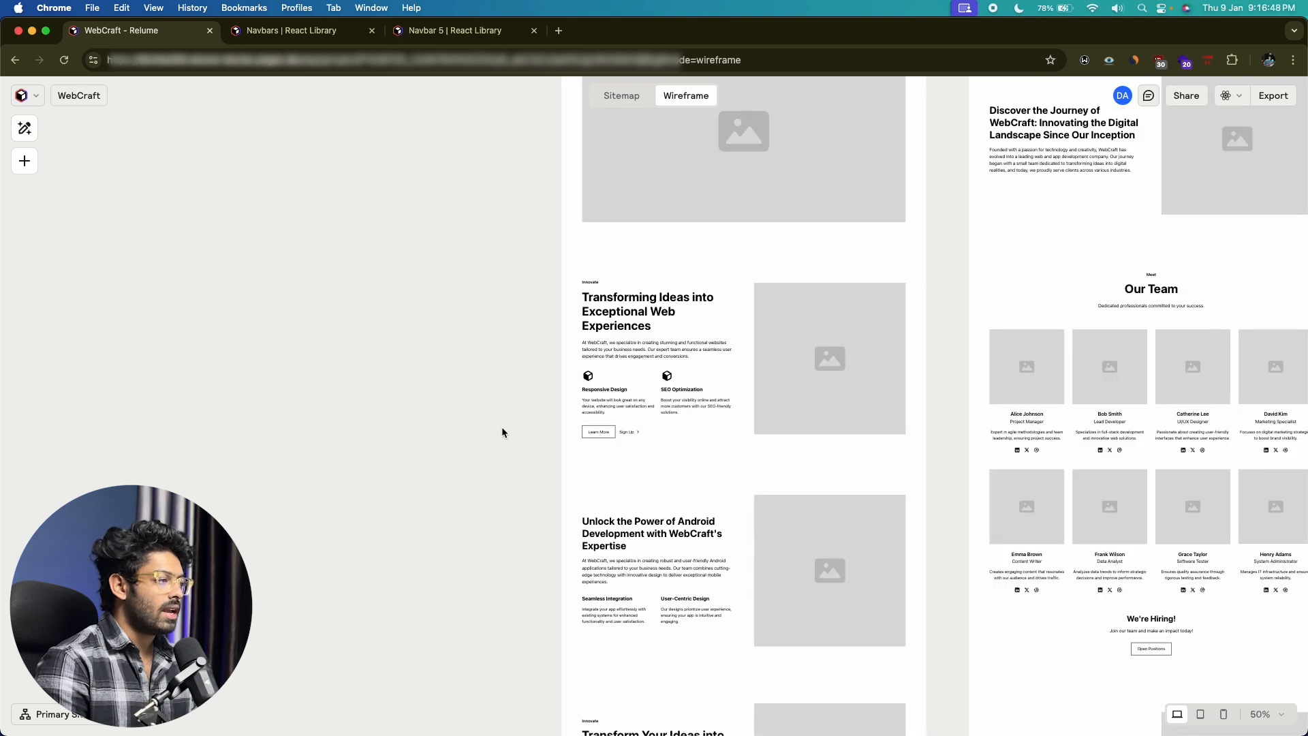
Replace the Home page's hero header section with the suggested Header 36 component
{"action": "scroll", "coordinate": [501, 429], "scroll_direction": "up", "scroll_amount": 5}
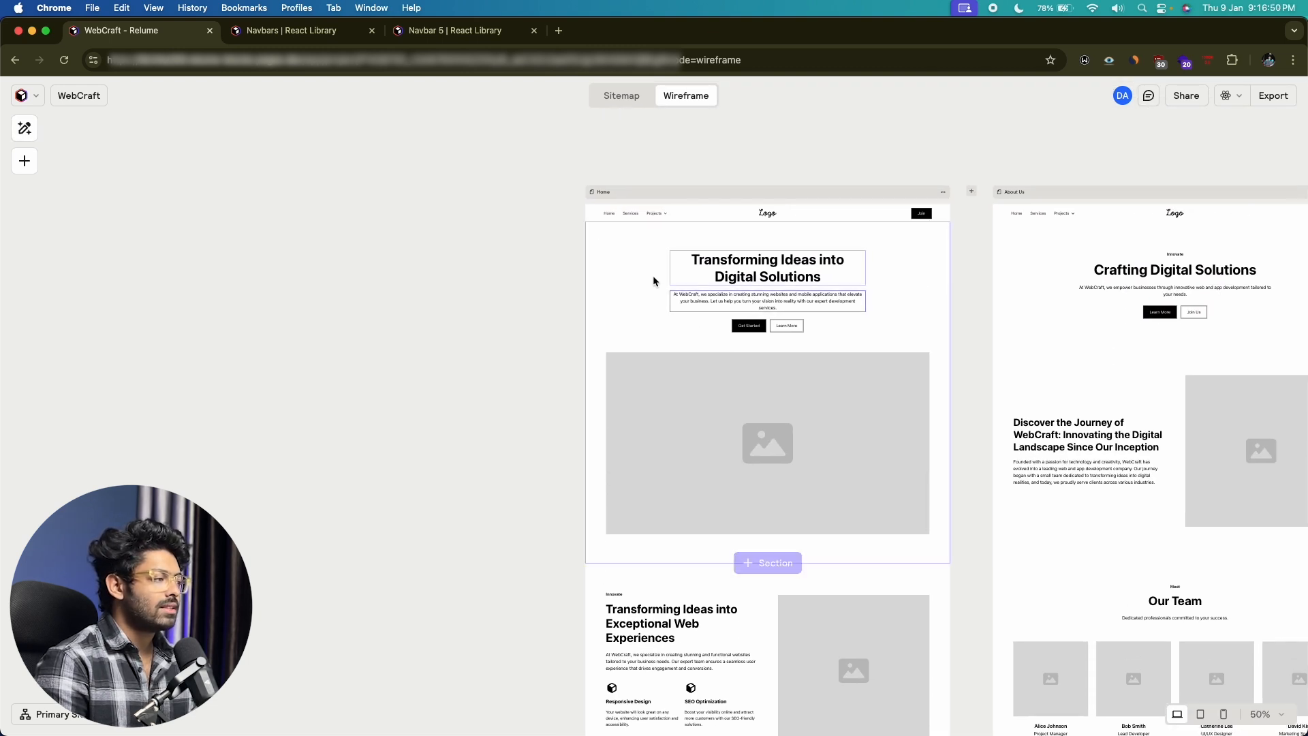
{"action": "scroll", "coordinate": [642, 279], "scroll_direction": "down", "scroll_amount": 3}
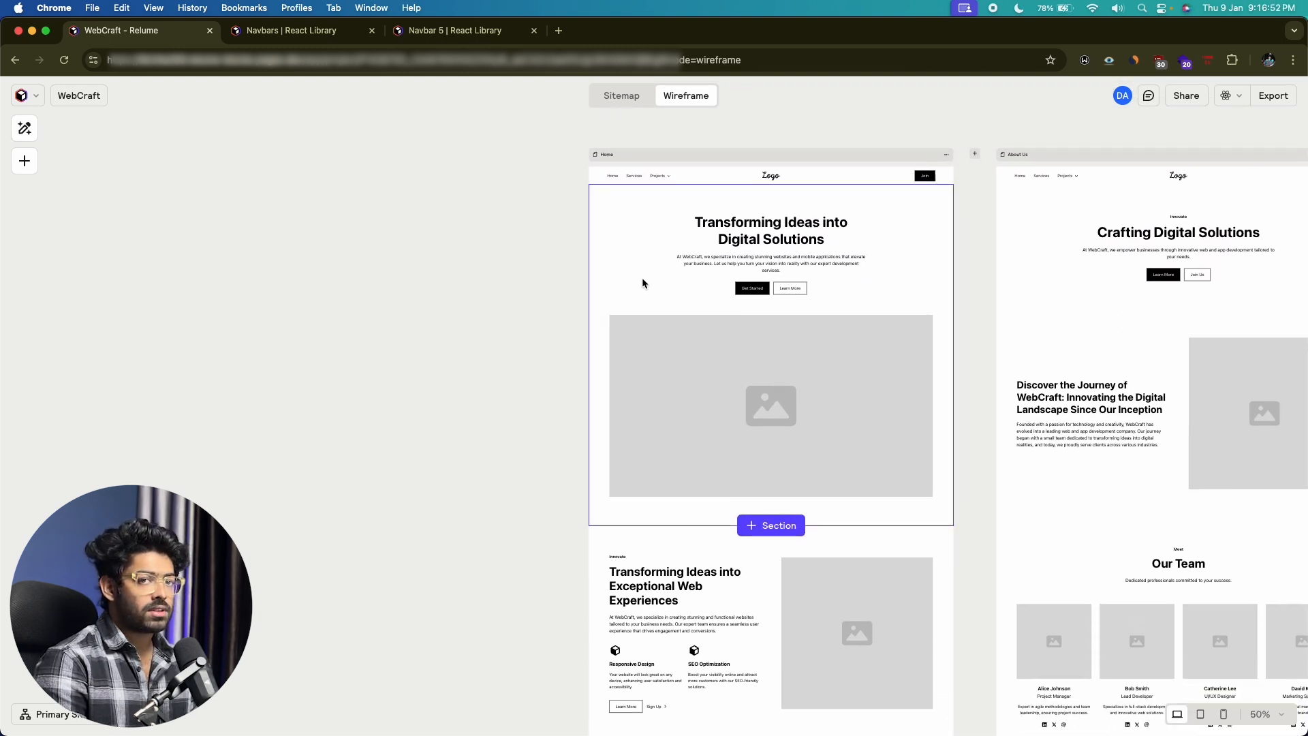
{"action": "scroll", "coordinate": [847, 356], "scroll_direction": "right", "scroll_amount": 5}
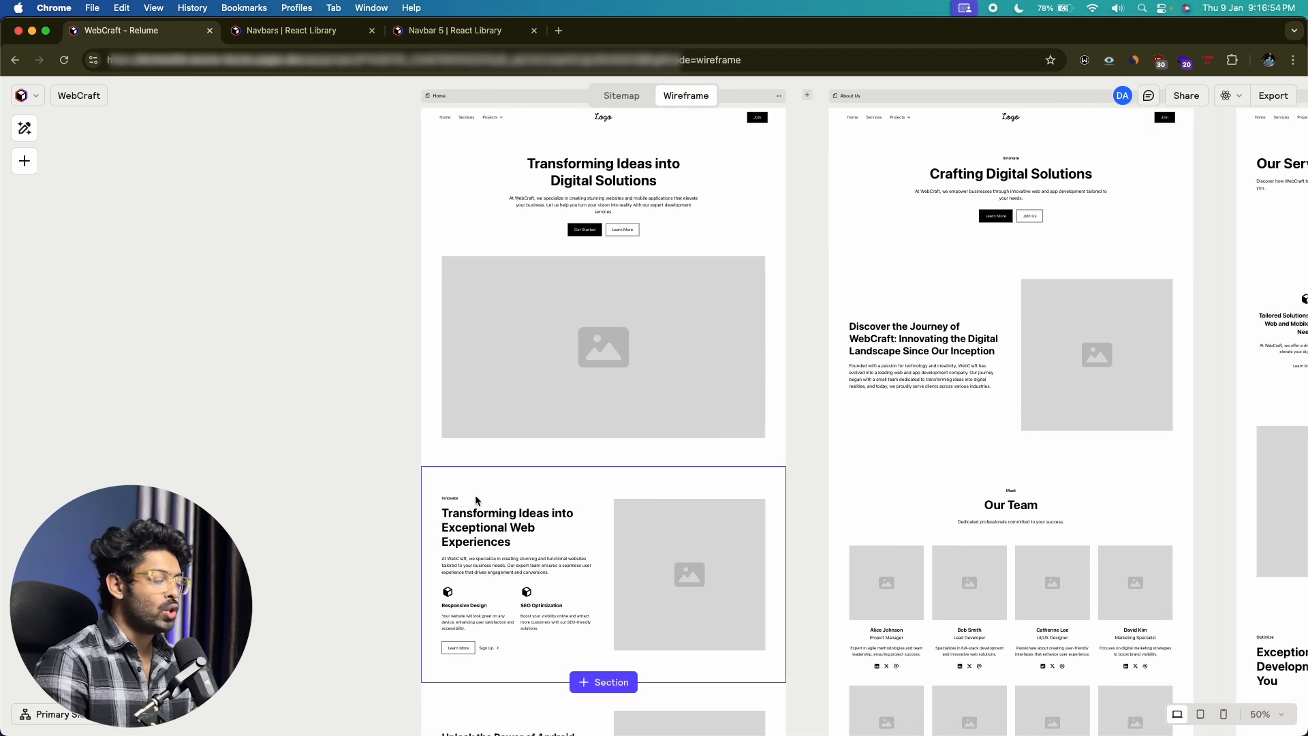
{"action": "left_click", "coordinate": [470, 197]}
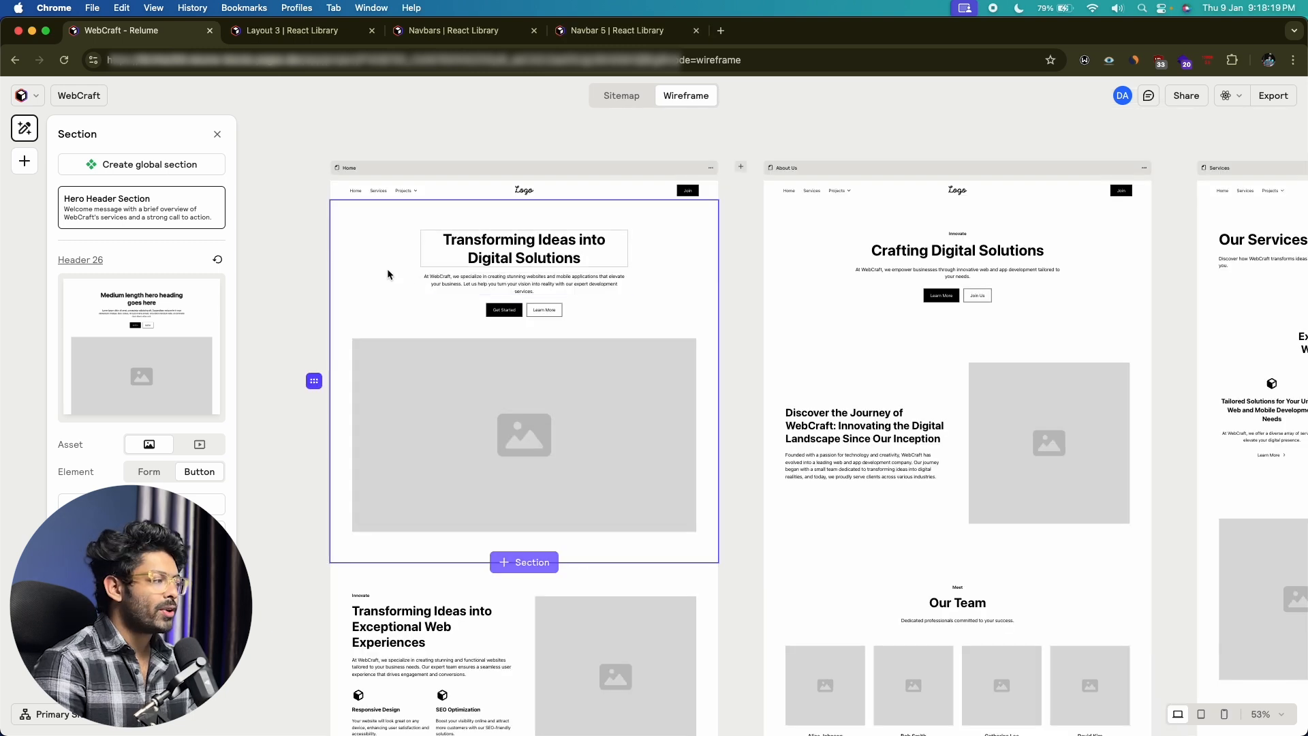
{"action": "scroll", "coordinate": [394, 263], "scroll_direction": "down", "scroll_amount": 2}
{"action": "scroll", "coordinate": [393, 264], "scroll_direction": "down", "scroll_amount": 1}
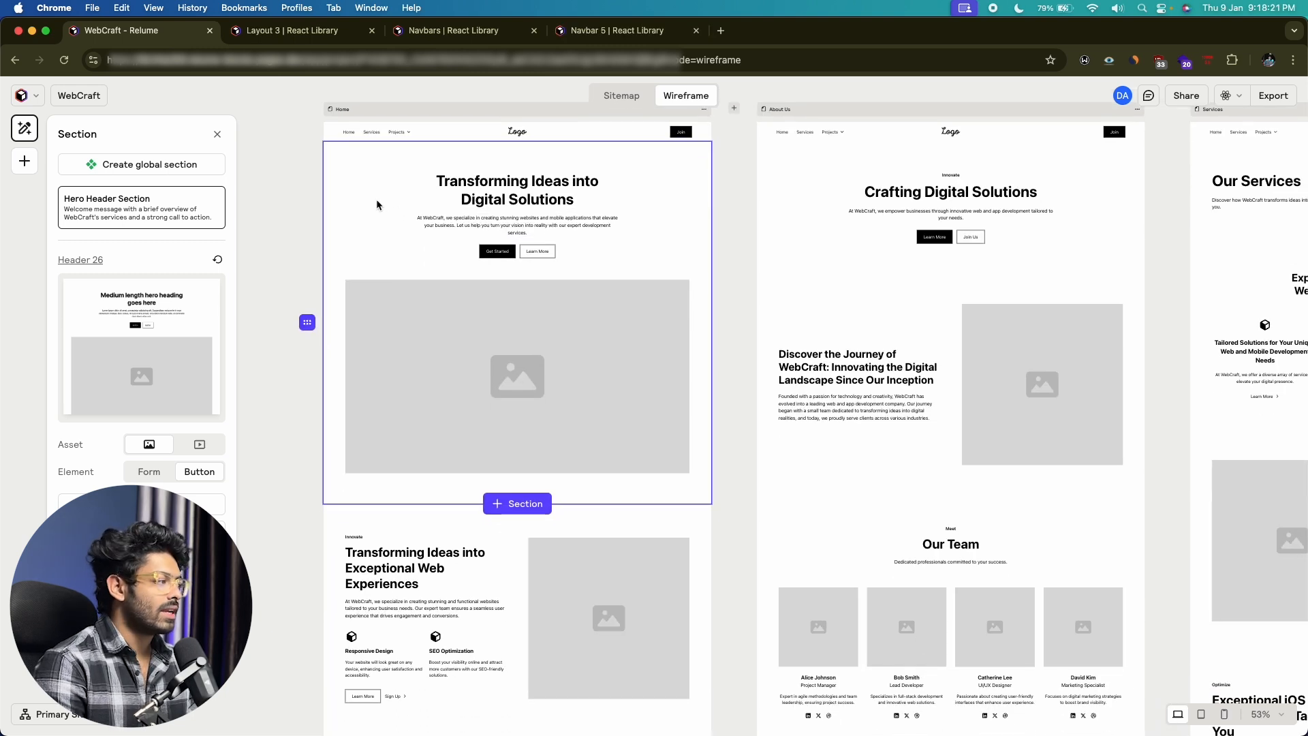
{"action": "right_click", "coordinate": [376, 204]}
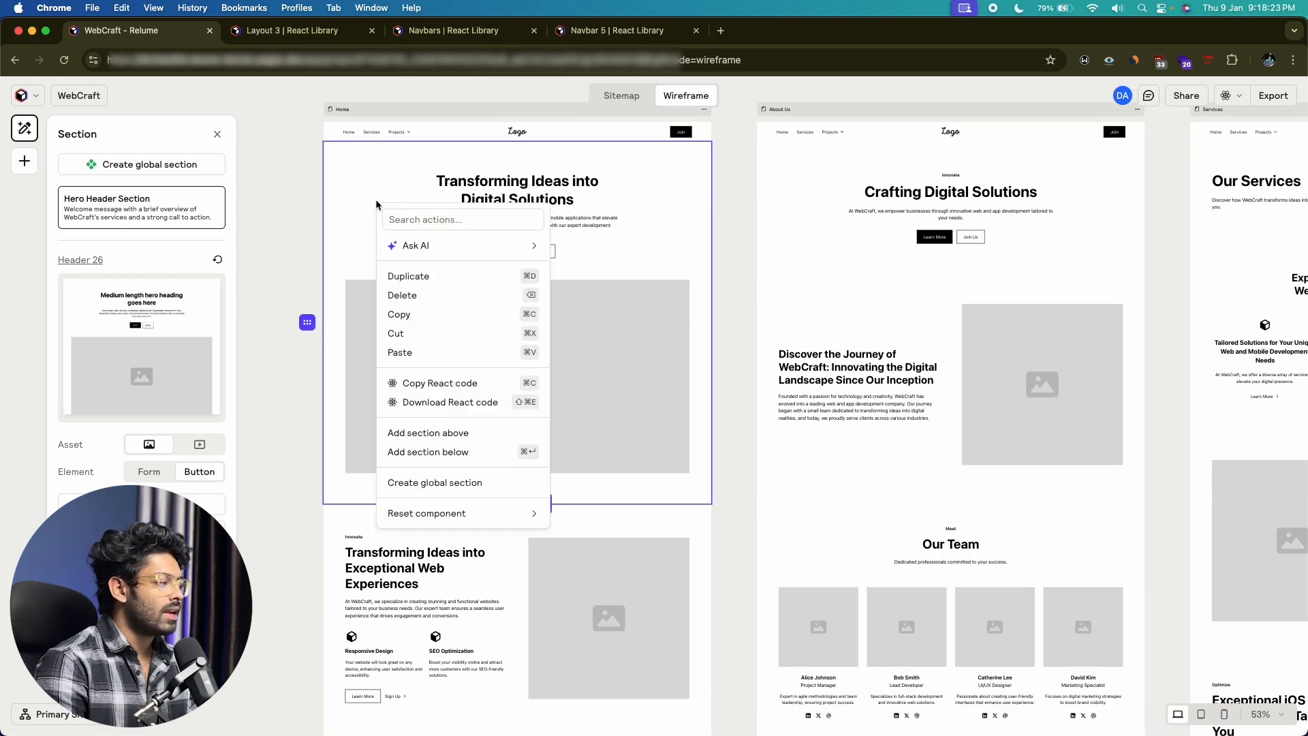
{"action": "mouse_move", "coordinate": [443, 250]}
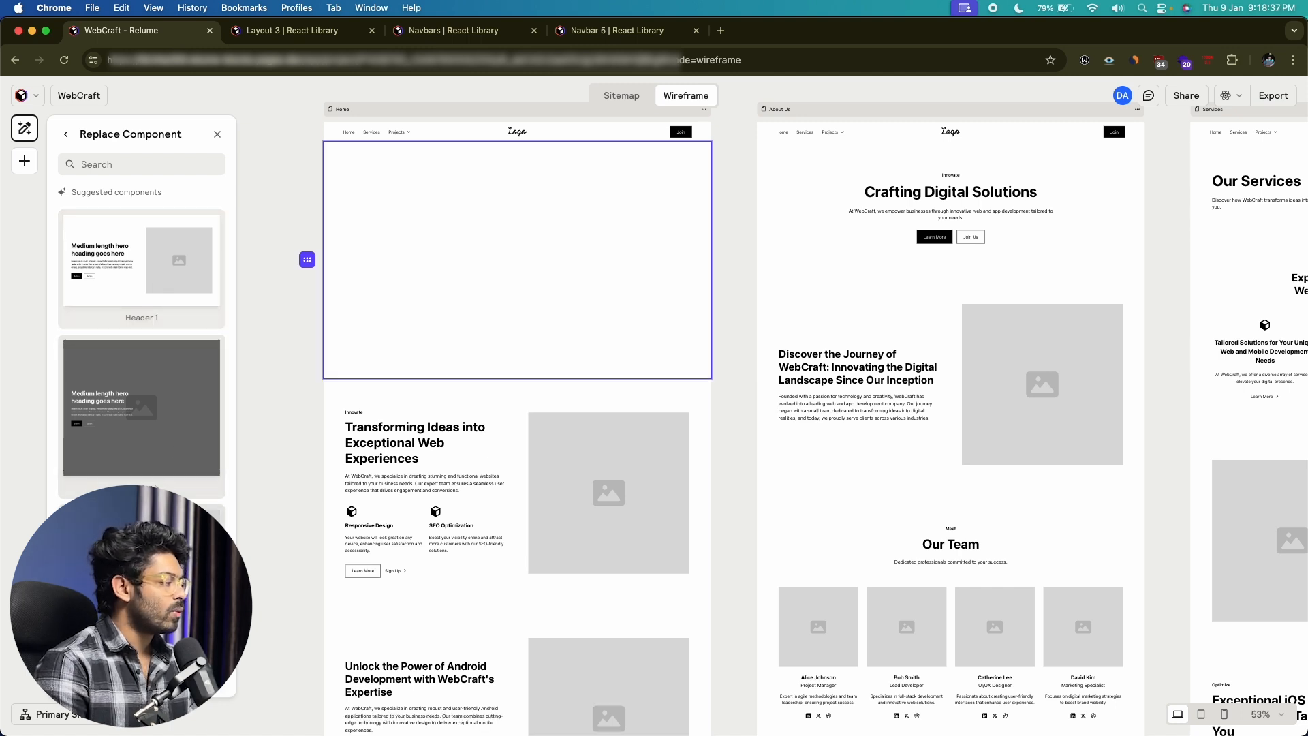
{"action": "scroll", "coordinate": [142, 341], "scroll_direction": "down", "scroll_amount": 5}
{"action": "scroll", "coordinate": [169, 425], "scroll_direction": "down", "scroll_amount": 10}
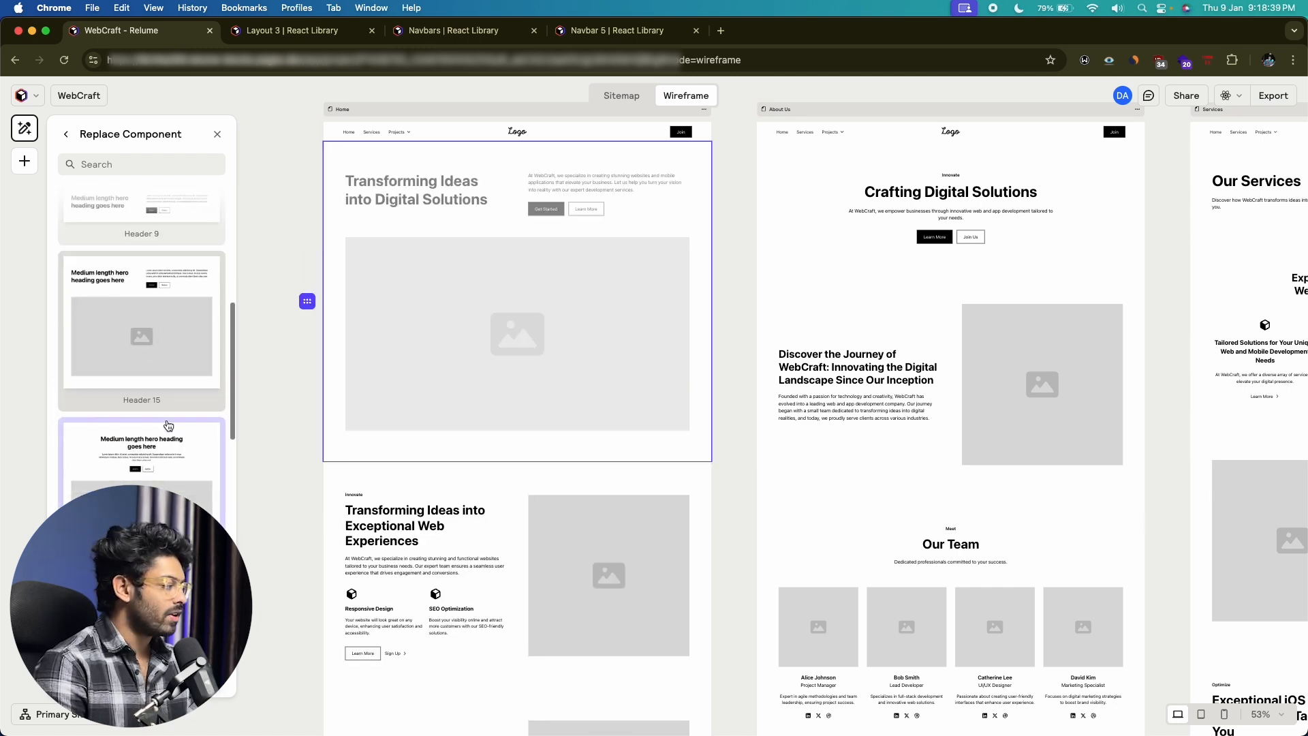
{"action": "scroll", "coordinate": [169, 426], "scroll_direction": "down", "scroll_amount": 10}
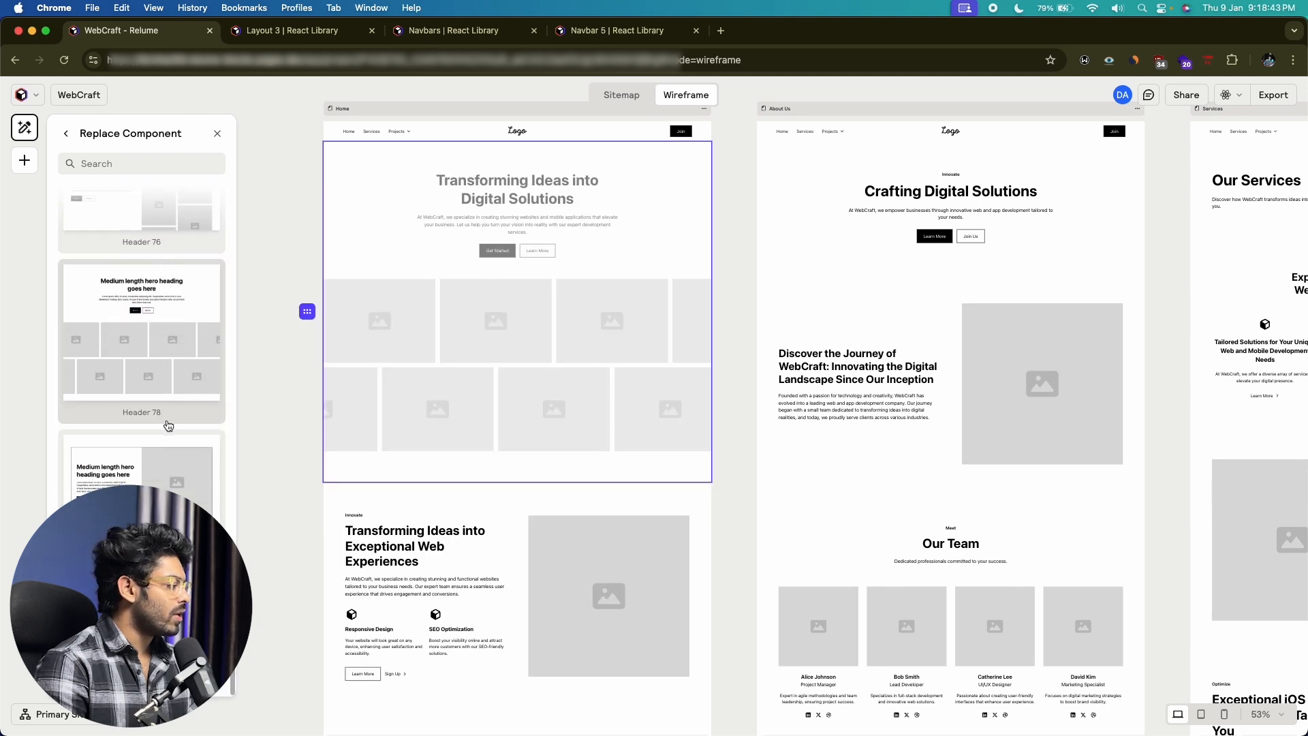
{"action": "scroll", "coordinate": [168, 426], "scroll_direction": "up", "scroll_amount": 10}
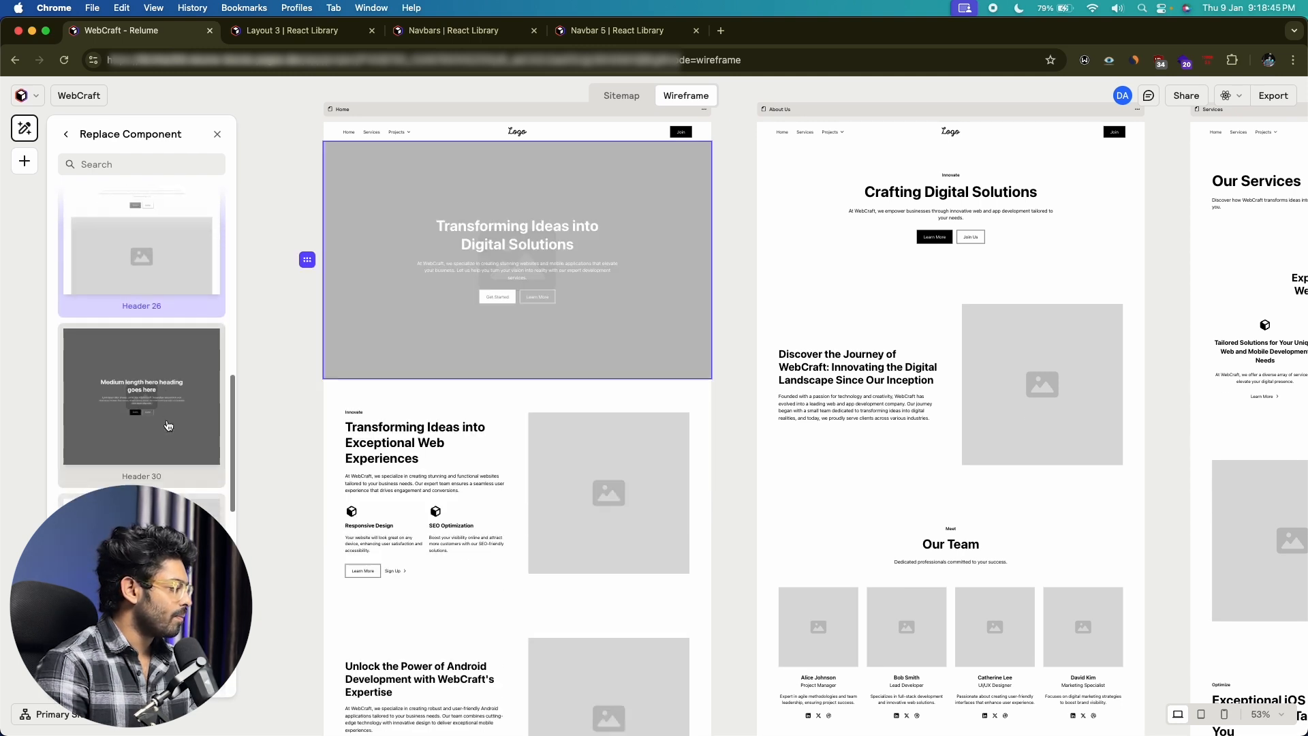
{"action": "scroll", "coordinate": [160, 450], "scroll_direction": "down", "scroll_amount": 2}
{"action": "left_click", "coordinate": [153, 466]}
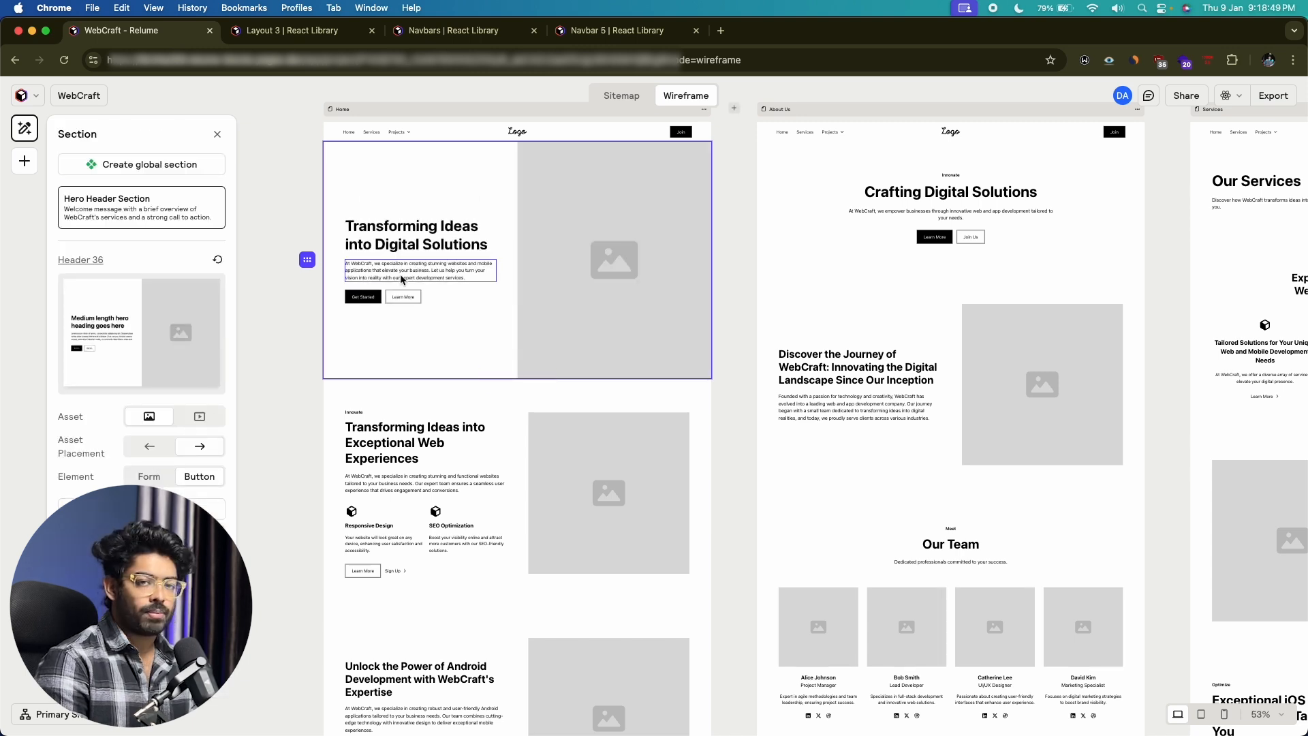
Replace the About Us page's "Our Team" section with the suggested Team 16 component
{"action": "scroll", "coordinate": [575, 377], "scroll_direction": "down", "scroll_amount": 8}
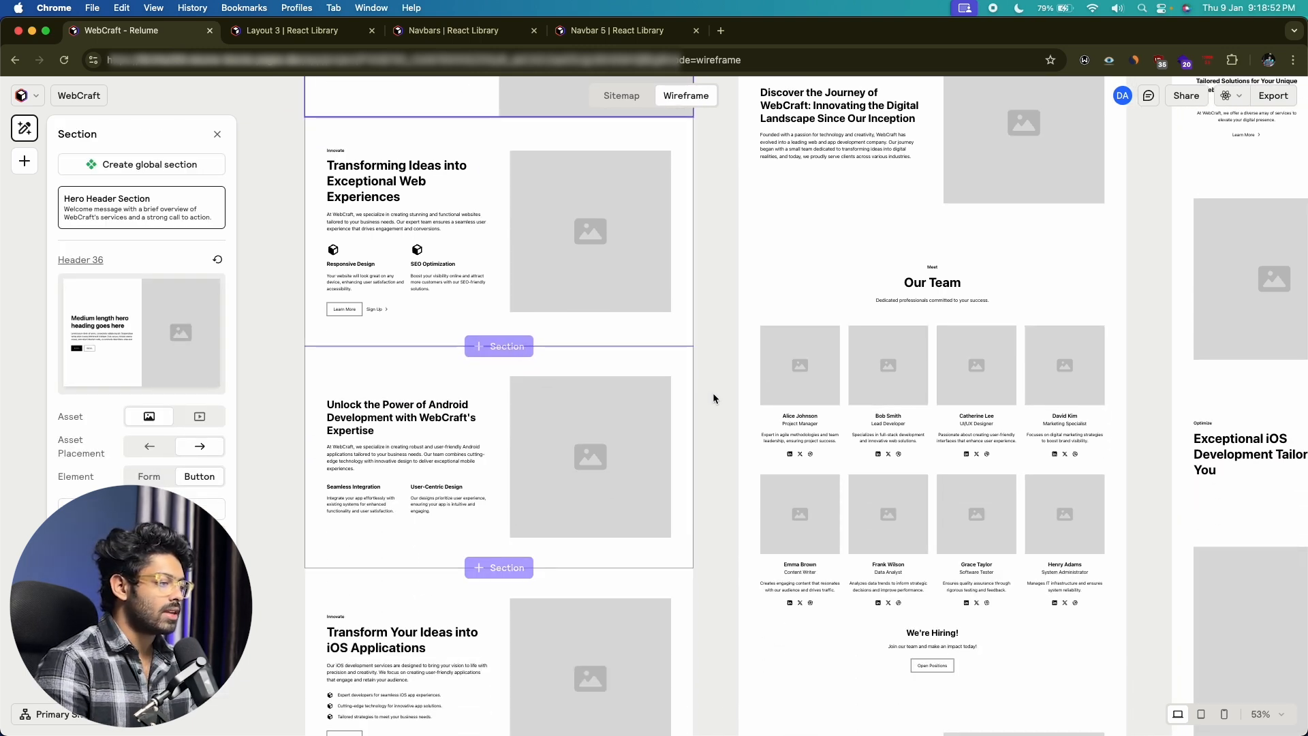
{"action": "left_click", "coordinate": [813, 284]}
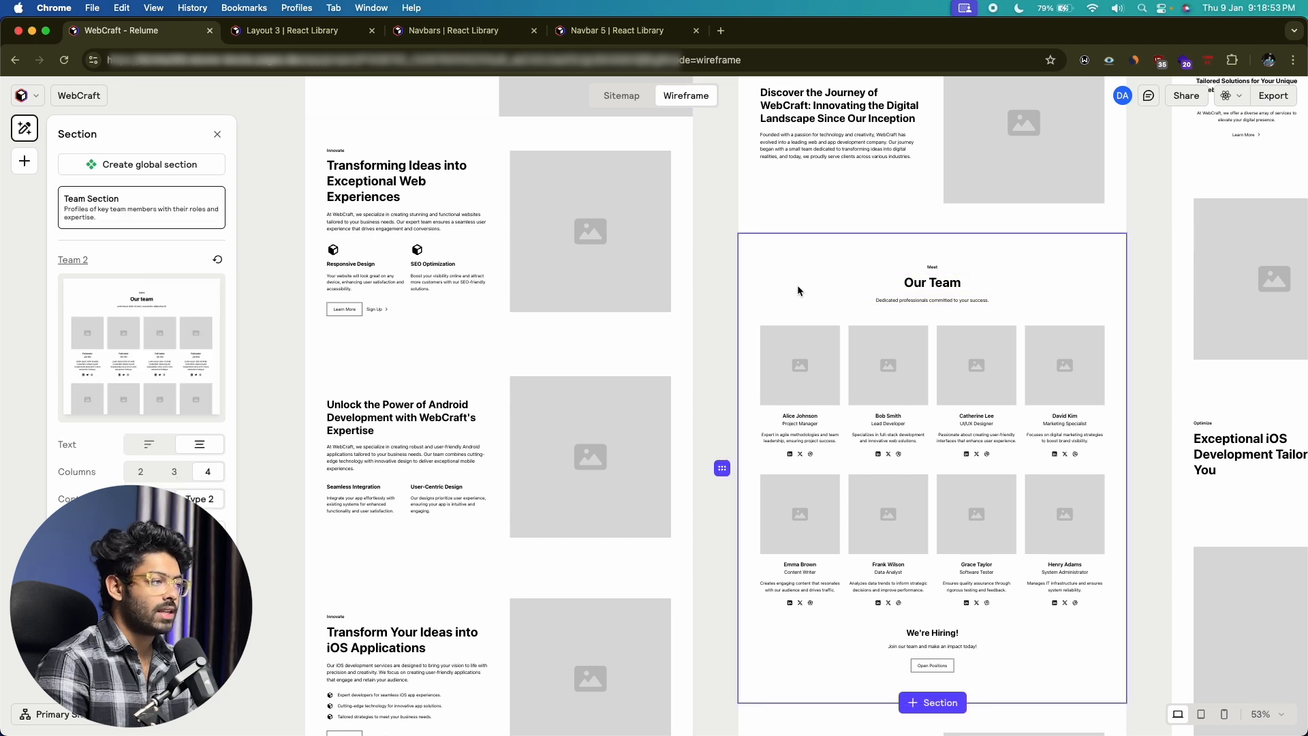
{"action": "right_click", "coordinate": [797, 285]}
{"action": "mouse_move", "coordinate": [820, 330]}
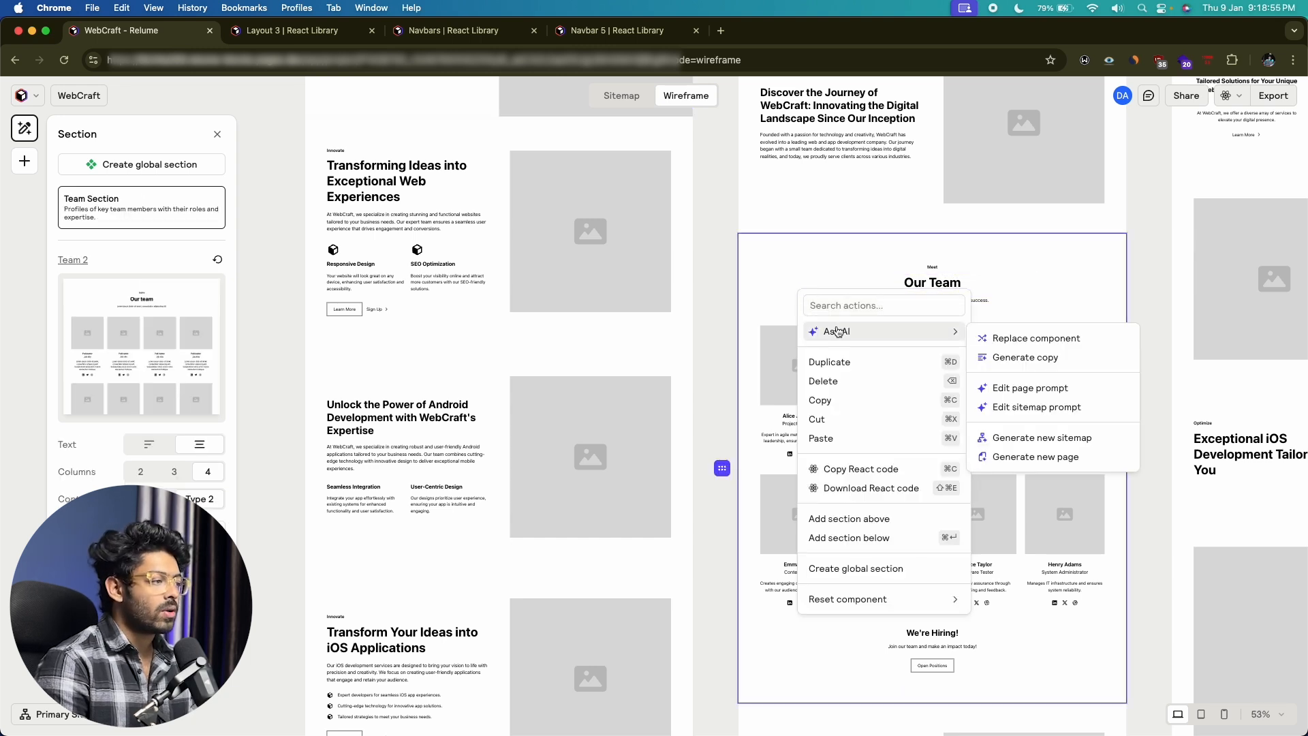
{"action": "left_click", "coordinate": [1013, 341]}
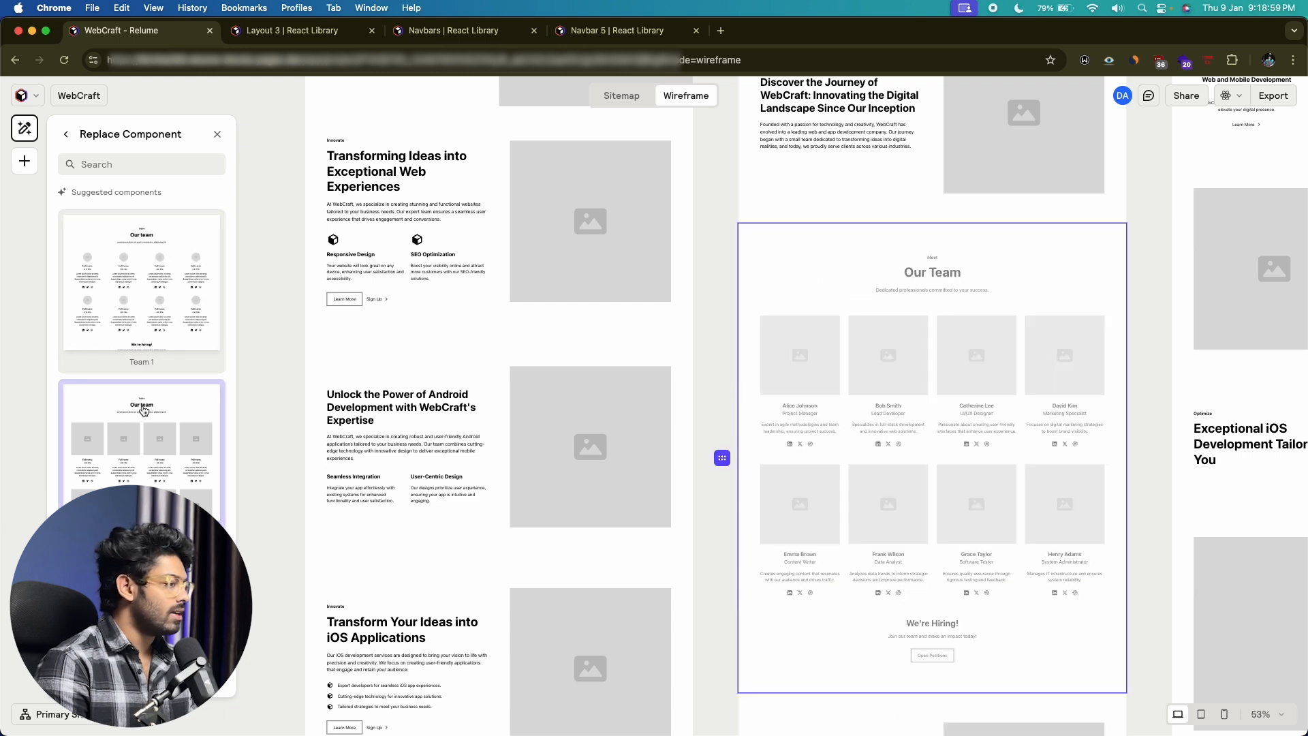
{"action": "scroll", "coordinate": [143, 408], "scroll_direction": "down", "scroll_amount": 4}
{"action": "scroll", "coordinate": [143, 409], "scroll_direction": "down", "scroll_amount": 6}
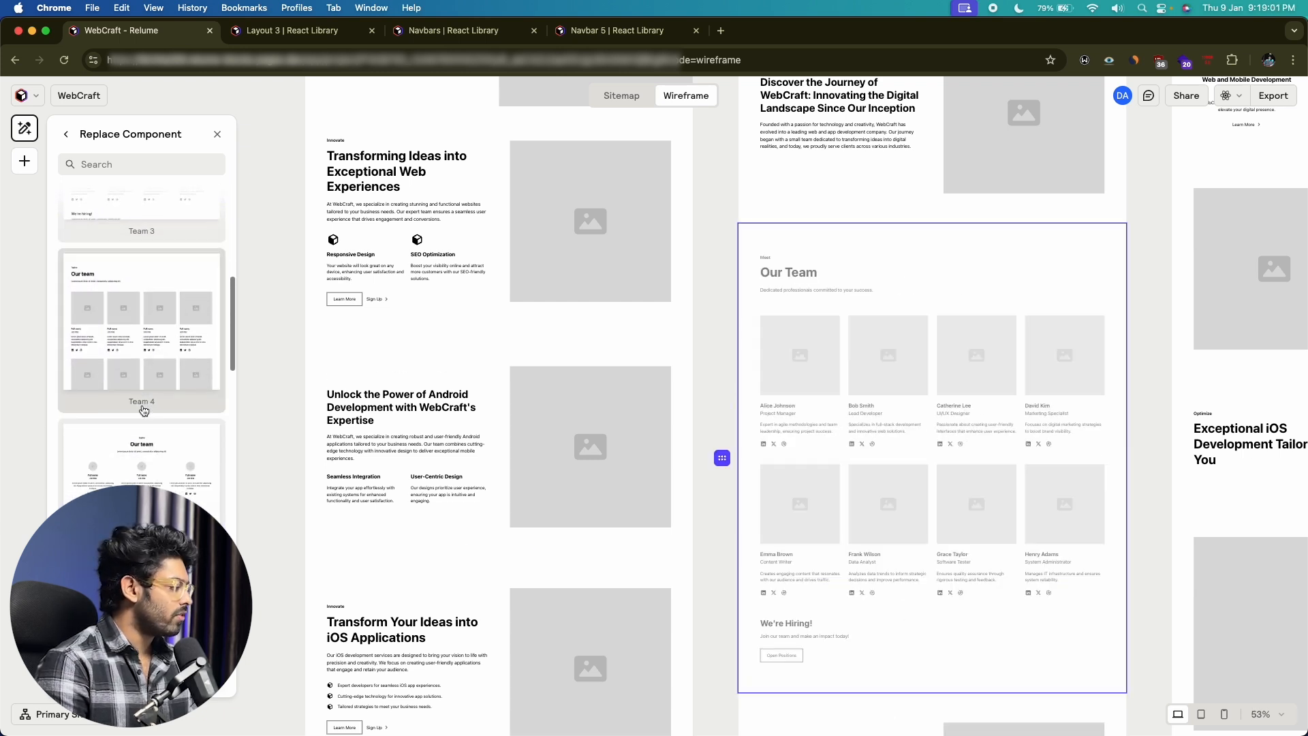
{"action": "scroll", "coordinate": [143, 410], "scroll_direction": "down", "scroll_amount": 10}
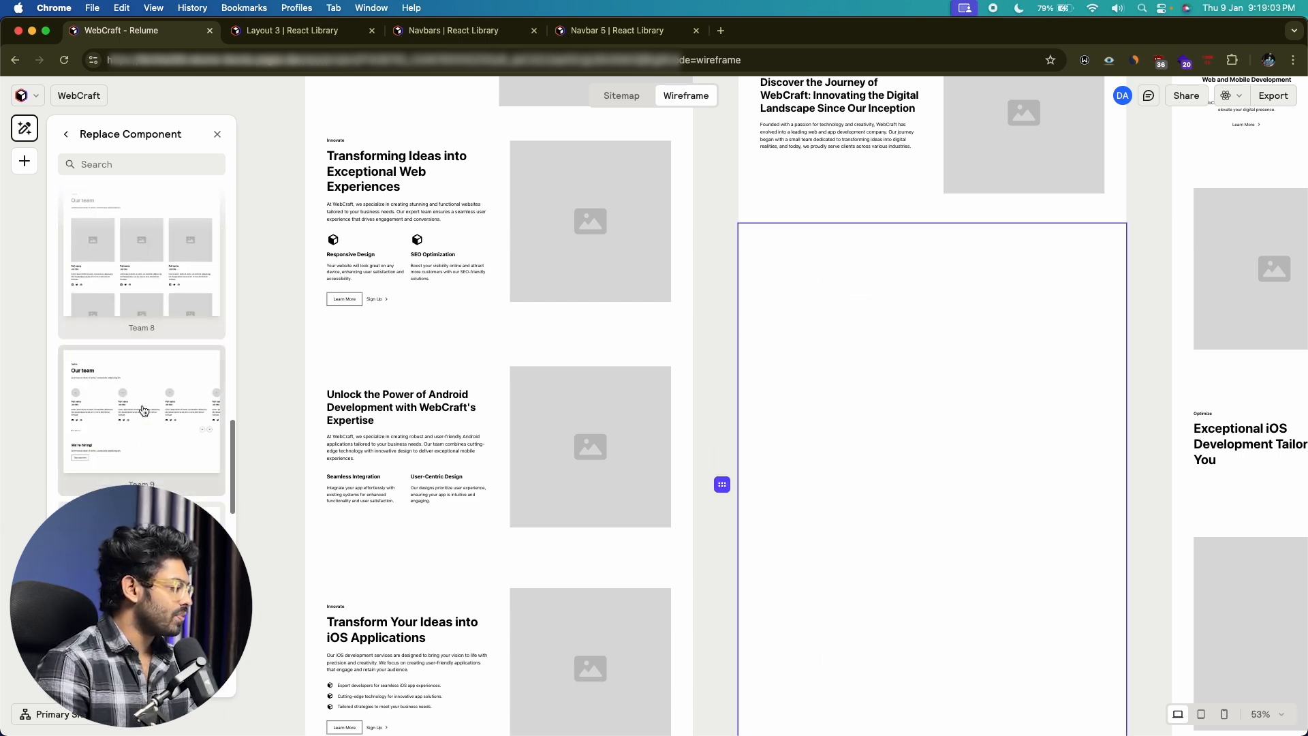
{"action": "scroll", "coordinate": [143, 409], "scroll_direction": "down", "scroll_amount": 6}
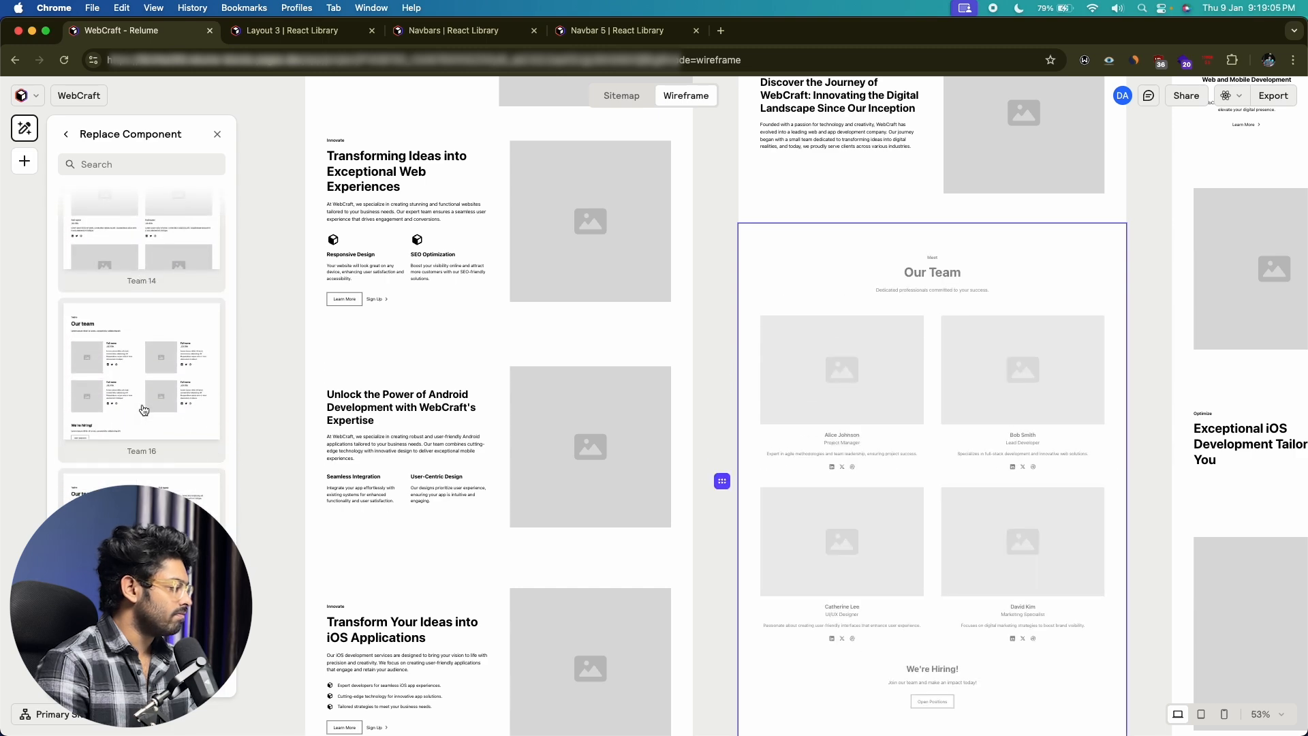
{"action": "left_click", "coordinate": [147, 368]}
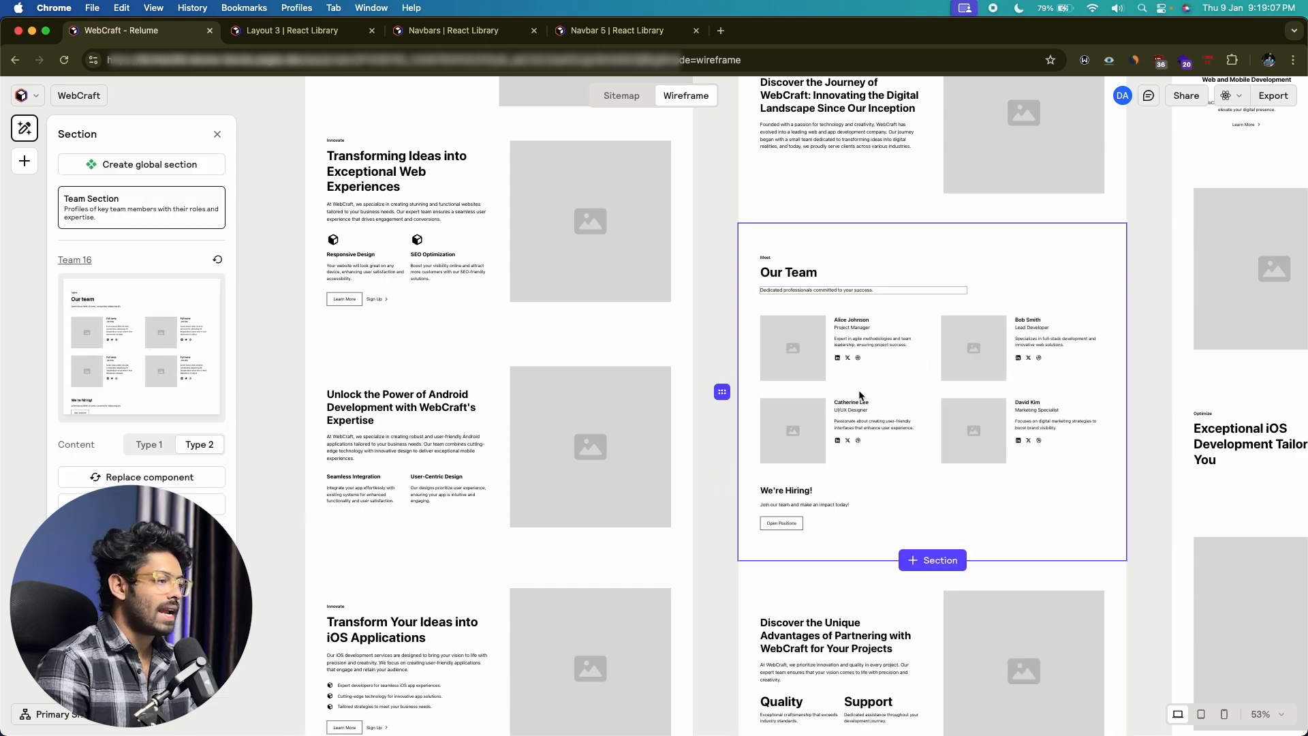
Look over the wireframes of all the project's pages, from their headers down to their footers
{"action": "scroll", "coordinate": [835, 376], "scroll_direction": "down", "scroll_amount": 5}
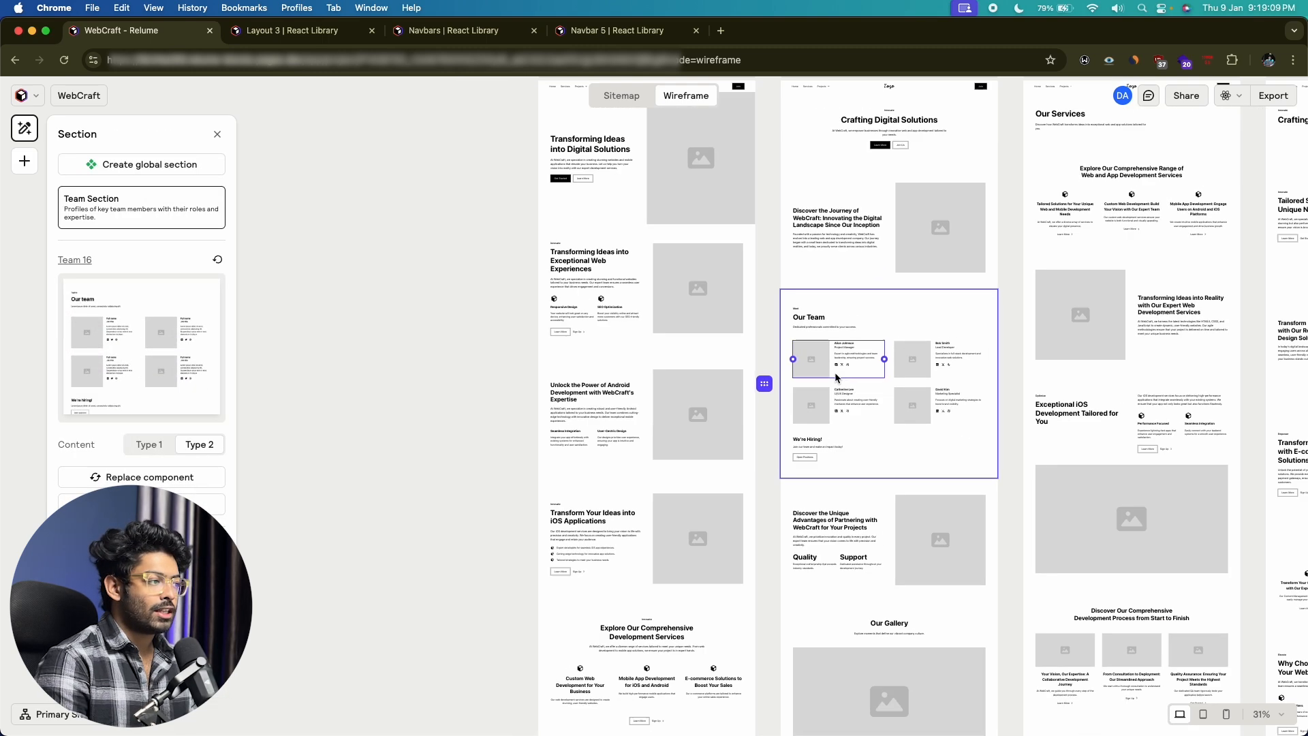
{"action": "scroll", "coordinate": [886, 273], "scroll_direction": "right", "scroll_amount": 2}
{"action": "scroll", "coordinate": [896, 248], "scroll_direction": "down", "scroll_amount": 10}
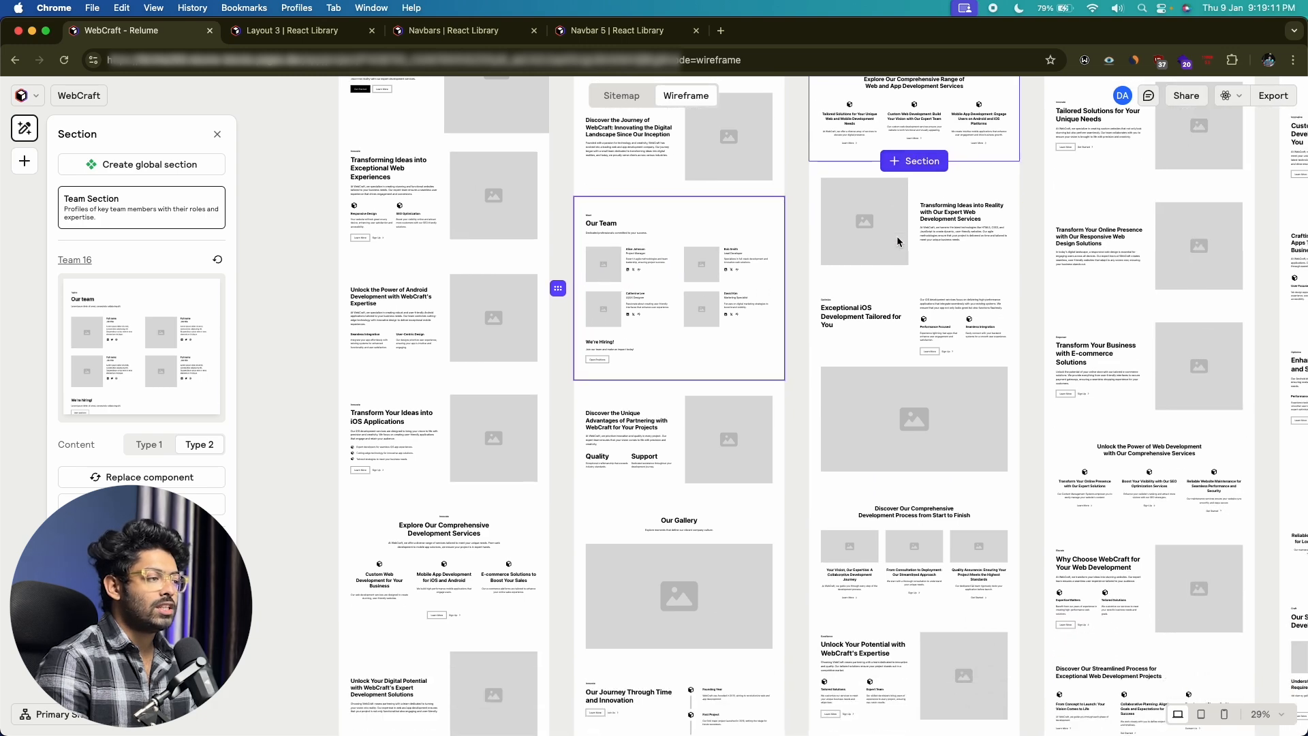
{"action": "scroll", "coordinate": [896, 239], "scroll_direction": "down", "scroll_amount": 1}
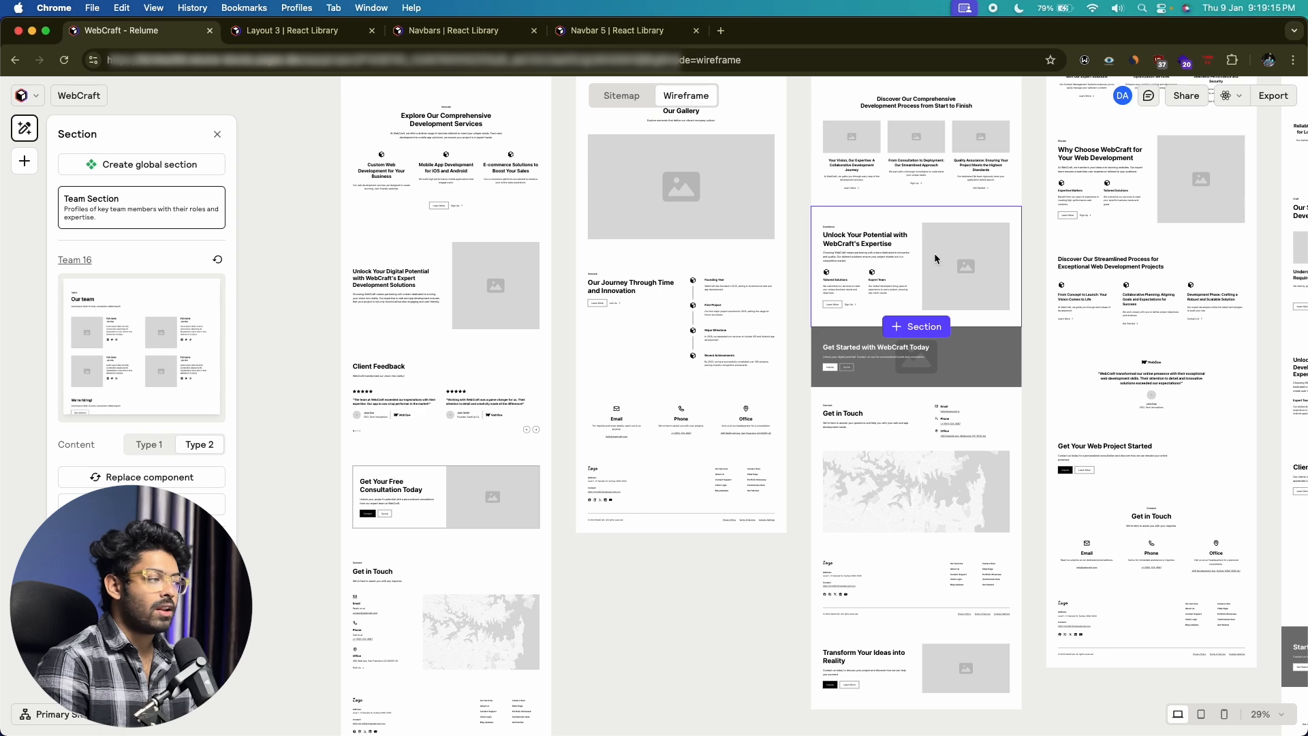
{"action": "scroll", "coordinate": [935, 252], "scroll_direction": "down", "scroll_amount": 5}
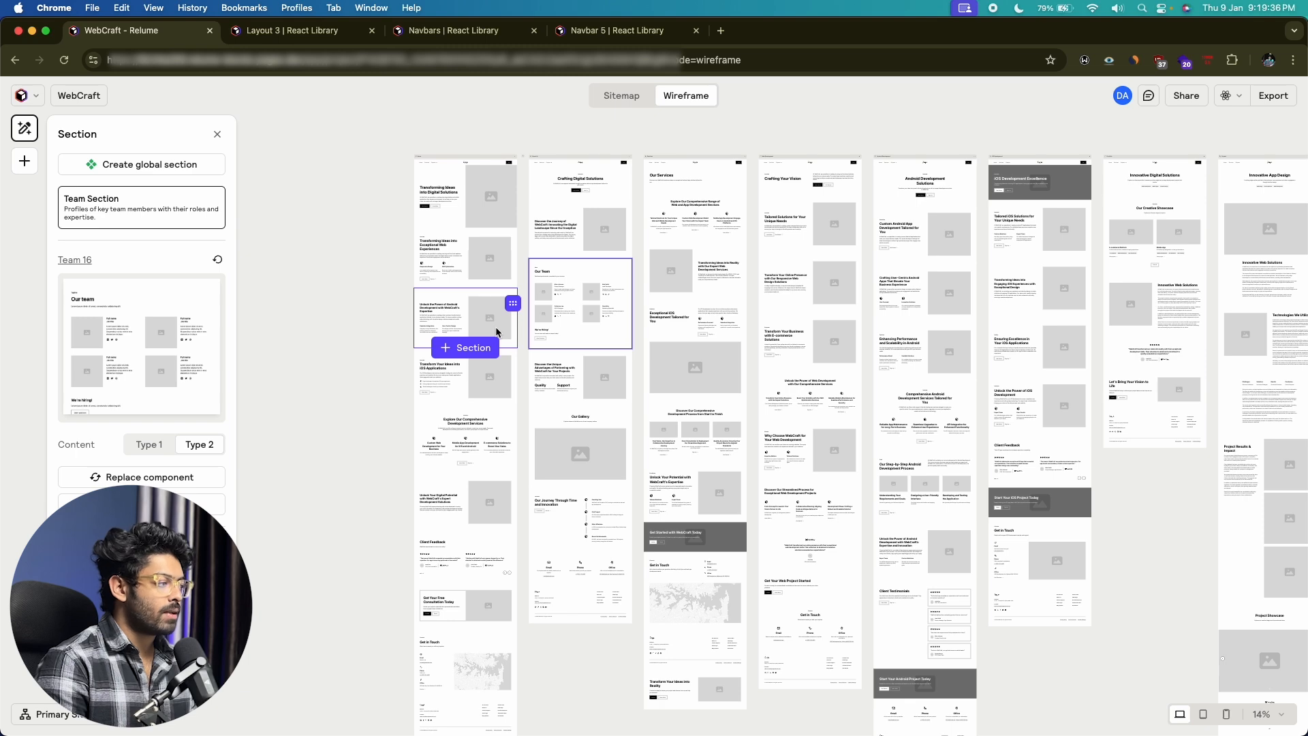
Switch to the React Library page for Layout 3 and browse the library's full component collection
{"action": "left_click", "coordinate": [293, 30]}
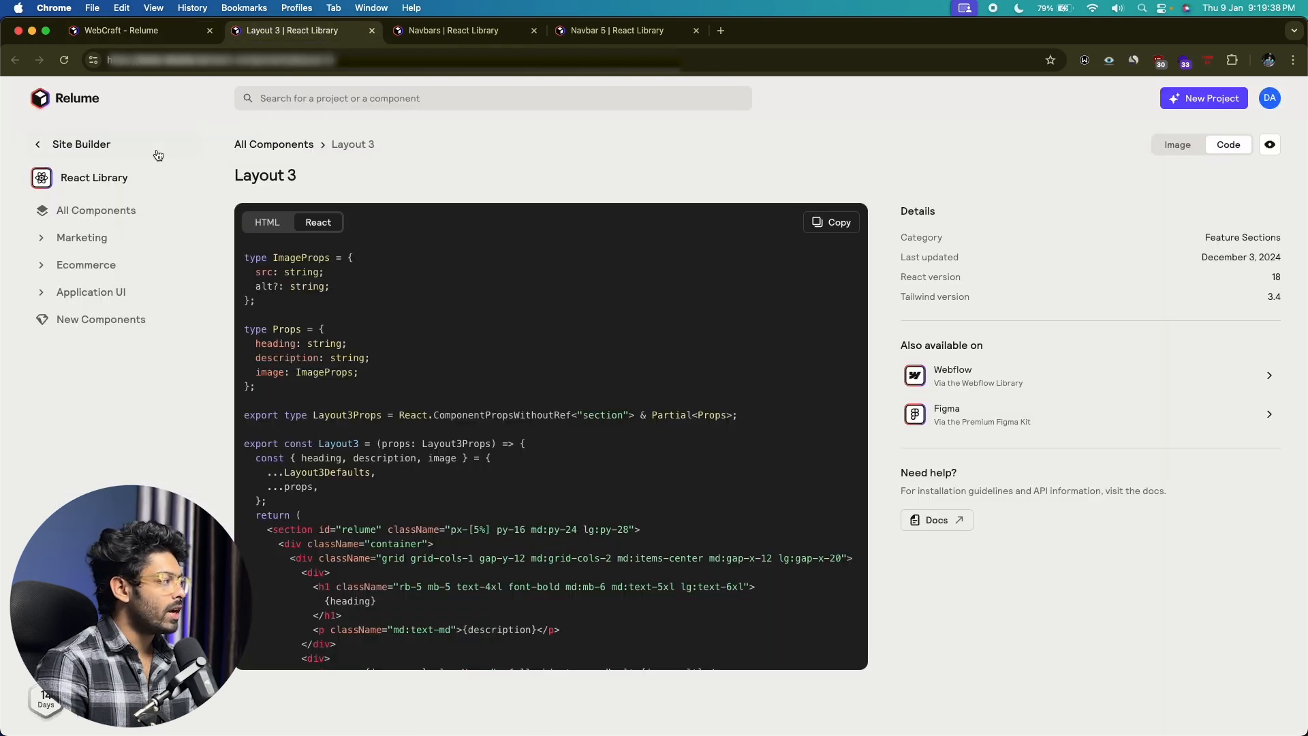
{"action": "left_click", "coordinate": [120, 213]}
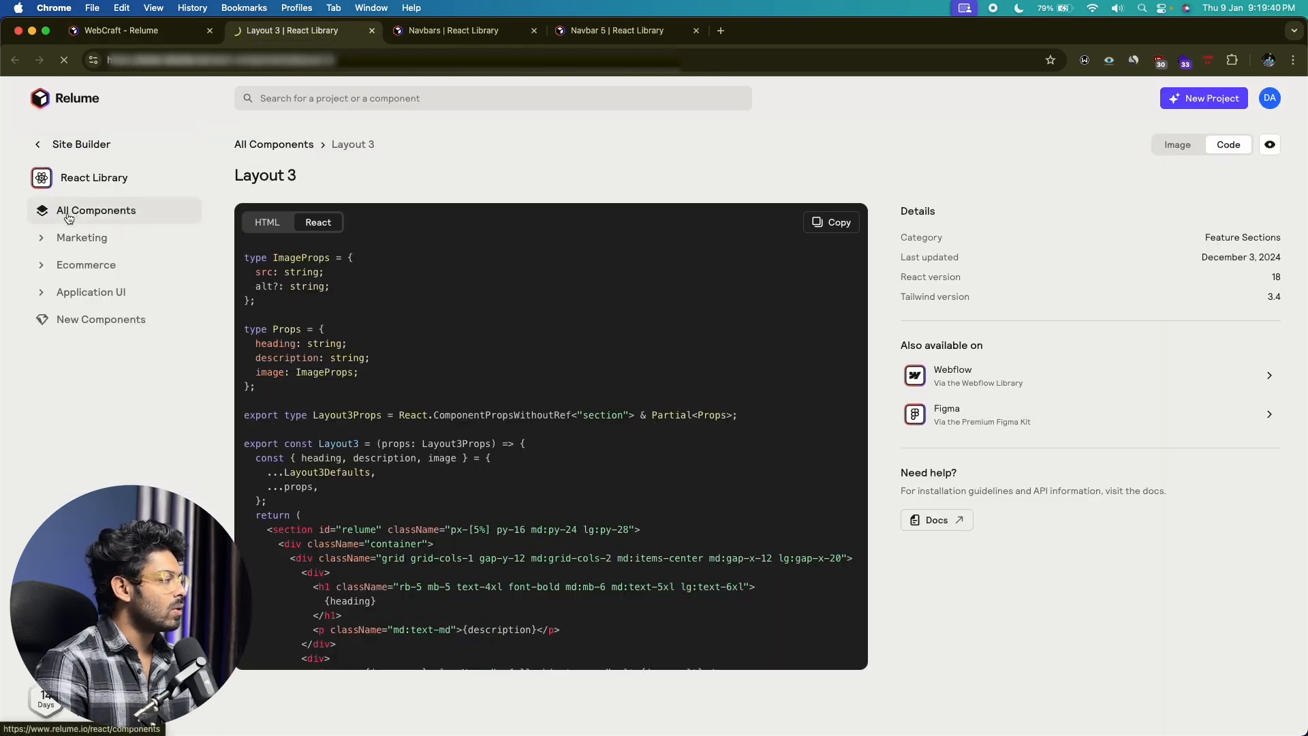
{"action": "scroll", "coordinate": [396, 286], "scroll_direction": "down", "scroll_amount": 7}
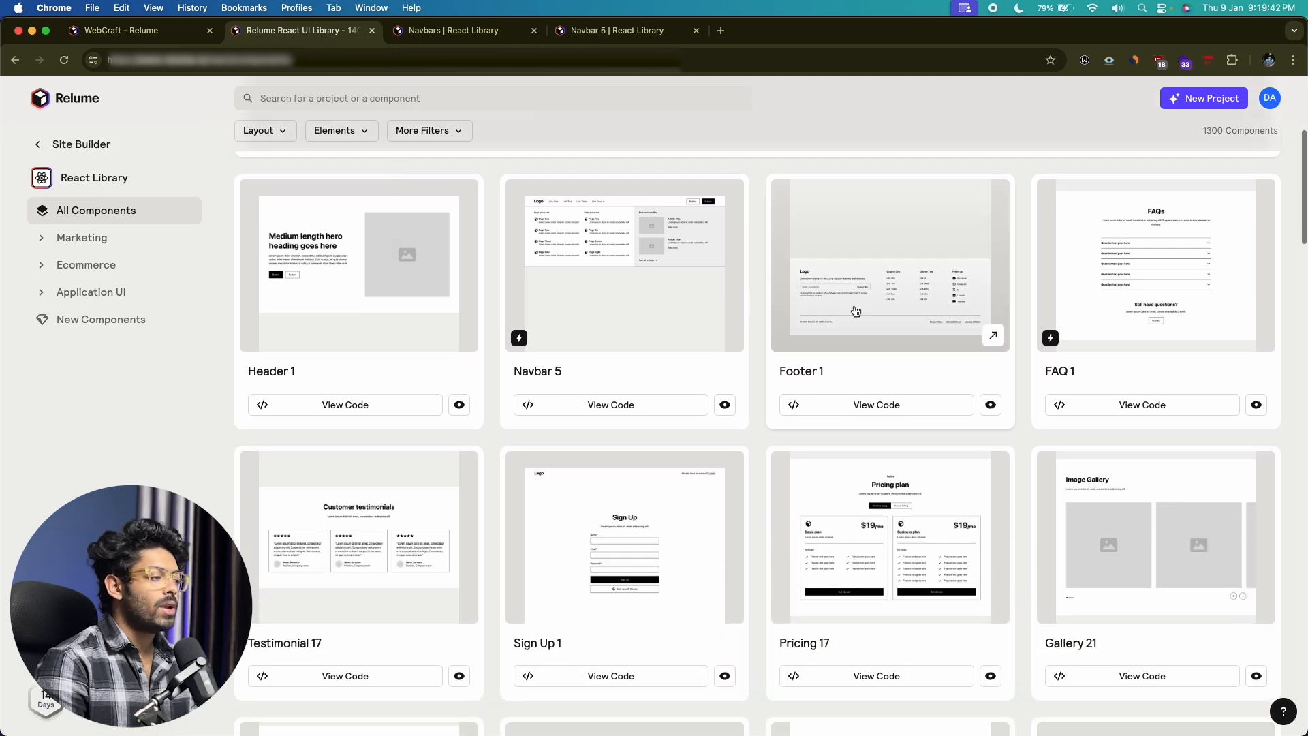
Review the Layout, Elements and More Filters options available for the full React component collection
{"action": "scroll", "coordinate": [855, 310], "scroll_direction": "down", "scroll_amount": 4}
{"action": "scroll", "coordinate": [855, 311], "scroll_direction": "up", "scroll_amount": 11}
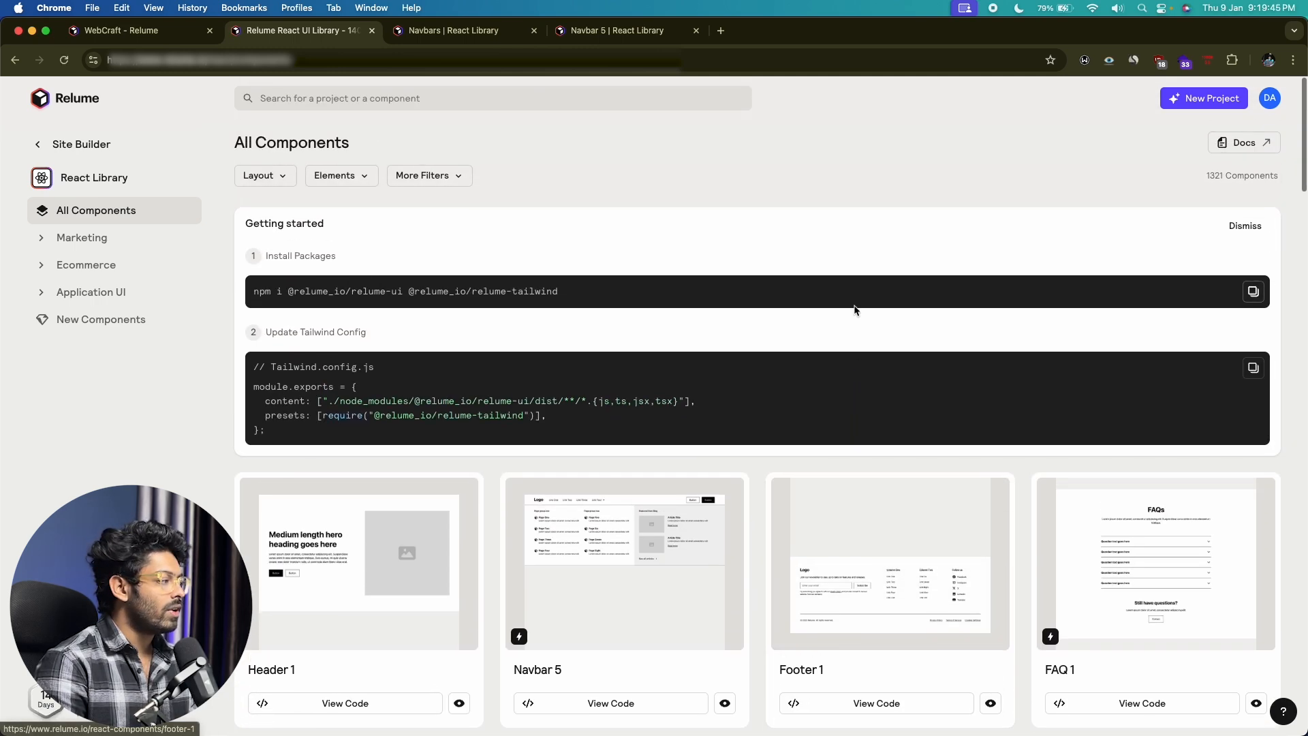
{"action": "left_click", "coordinate": [291, 178]}
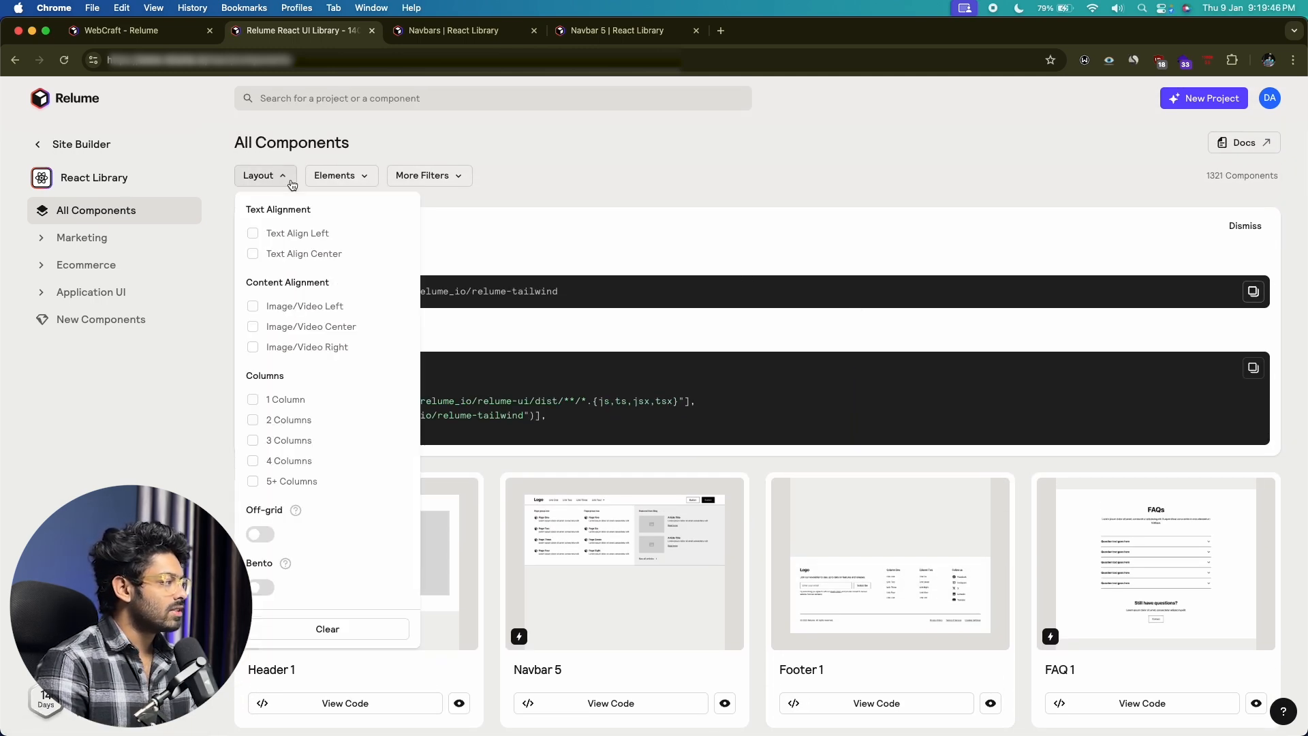
{"action": "left_click", "coordinate": [337, 176]}
{"action": "left_click", "coordinate": [422, 178]}
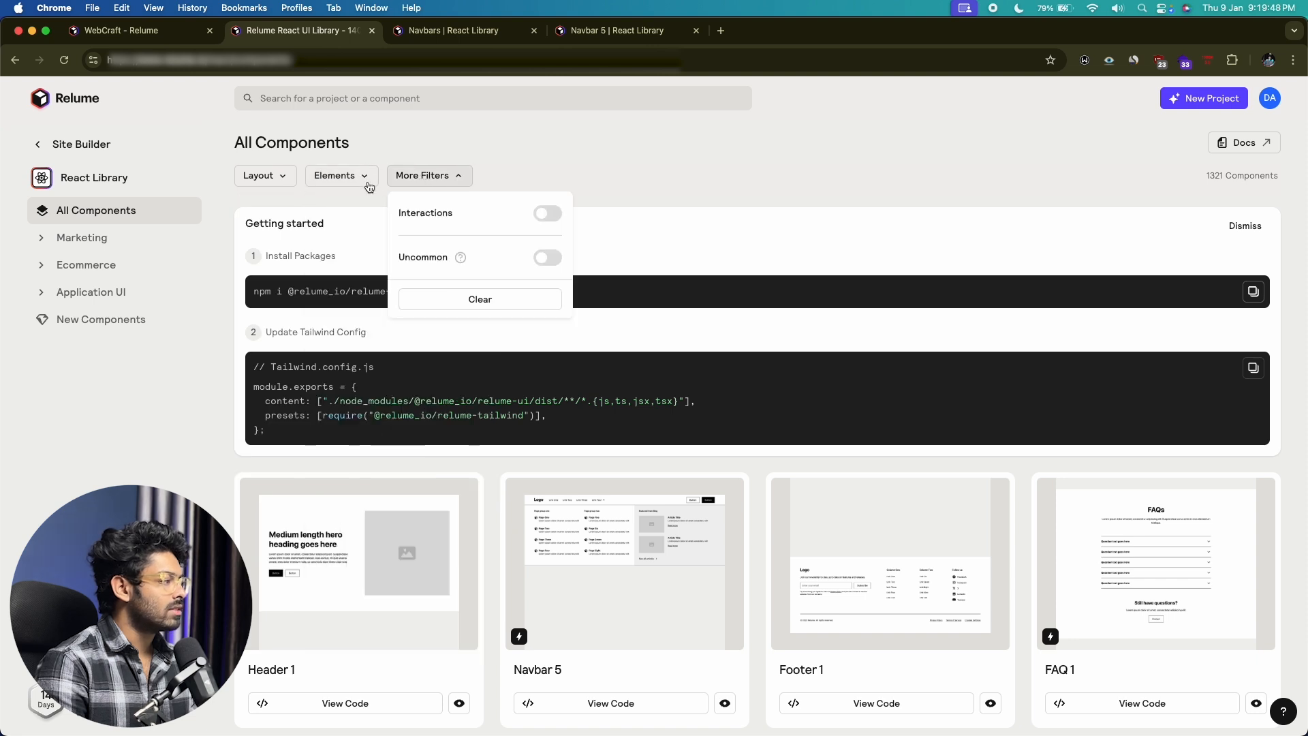
{"action": "left_click", "coordinate": [271, 192]}
{"action": "left_click", "coordinate": [269, 181]}
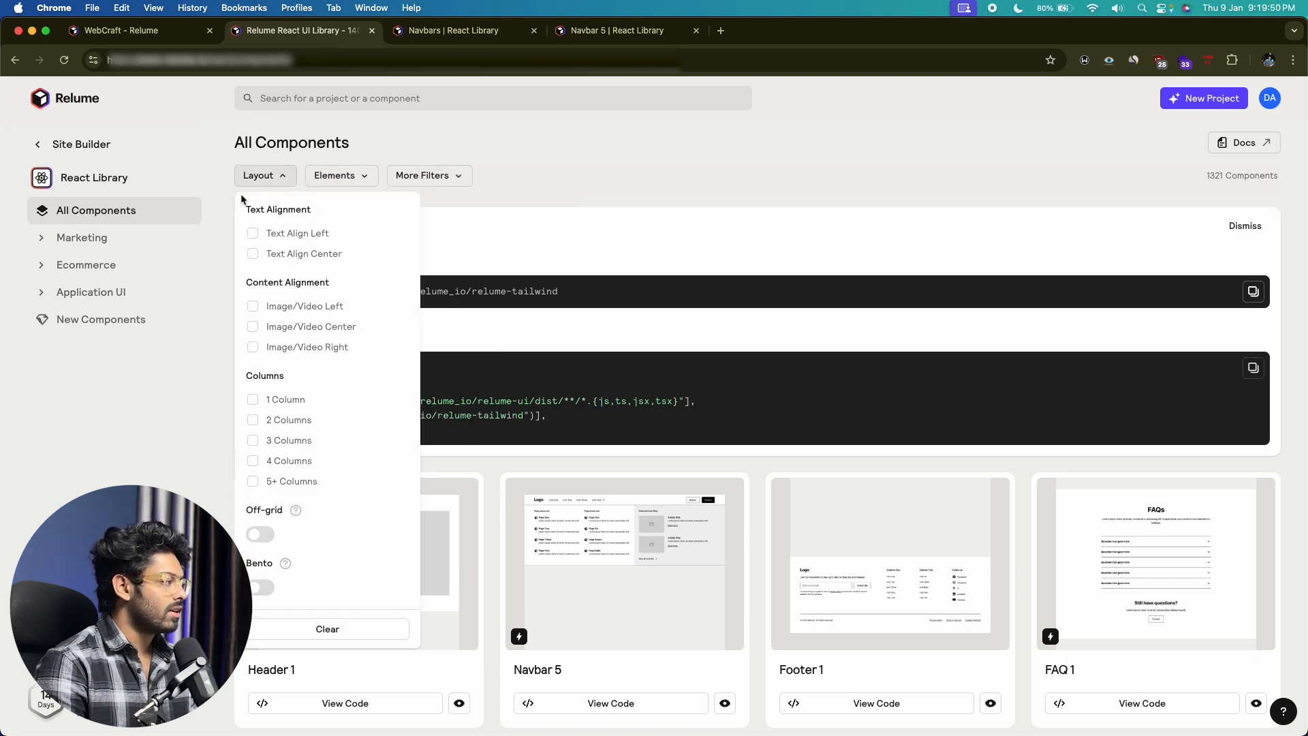
Open the Product List Sections category under Ecommerce and browse its components
{"action": "left_click", "coordinate": [44, 271]}
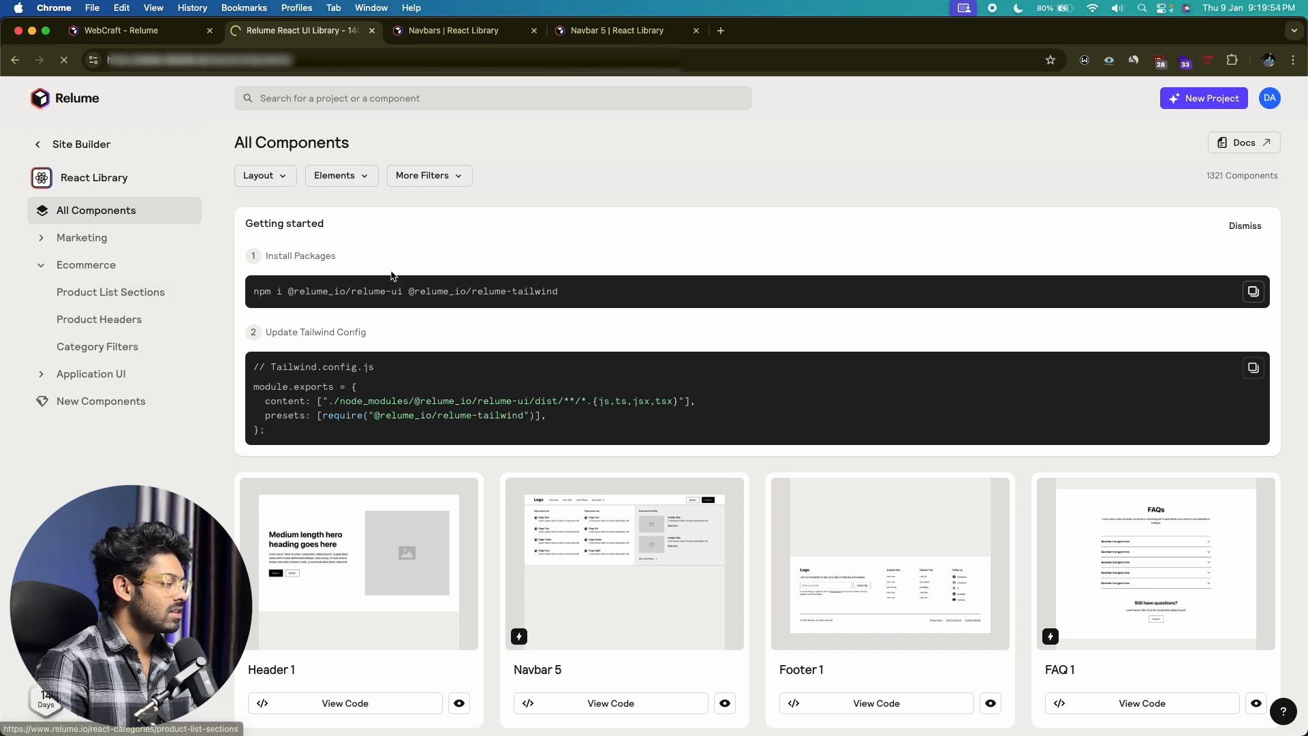
{"action": "scroll", "coordinate": [445, 342], "scroll_direction": "down", "scroll_amount": 3}
{"action": "scroll", "coordinate": [388, 313], "scroll_direction": "up", "scroll_amount": 3}
{"action": "scroll", "coordinate": [388, 312], "scroll_direction": "down", "scroll_amount": 4}
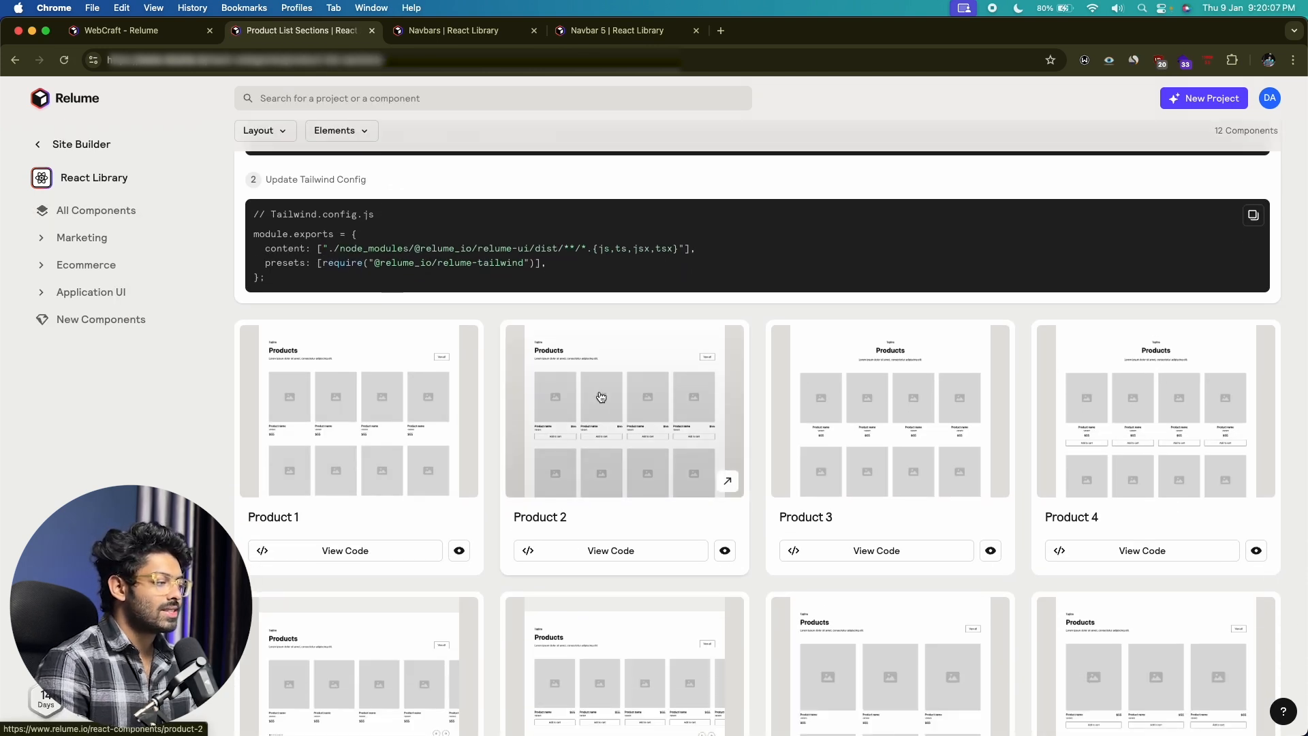
{"action": "scroll", "coordinate": [600, 397], "scroll_direction": "down", "scroll_amount": 5}
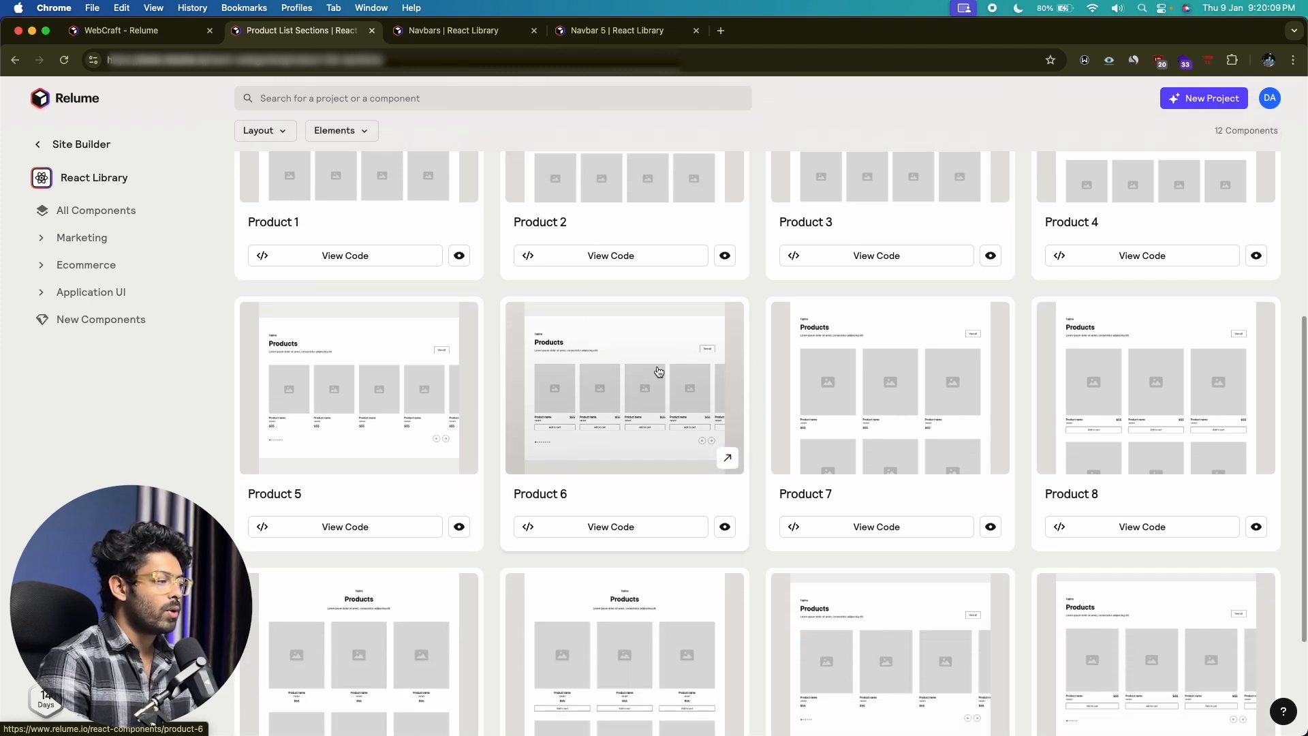
Open the Product 6 component and examine its preview image and React code, including the Relume UI imports and carousel markup
{"action": "left_click", "coordinate": [617, 394]}
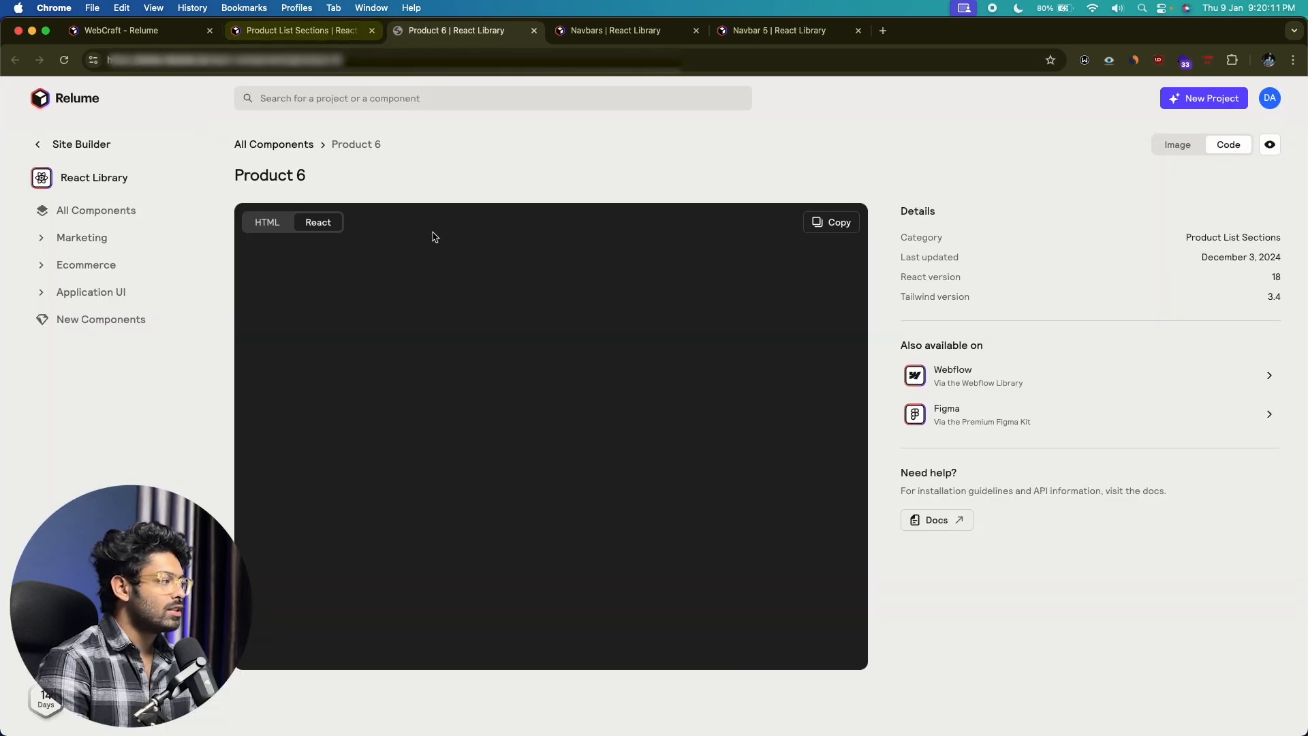
{"action": "left_click", "coordinate": [1177, 145]}
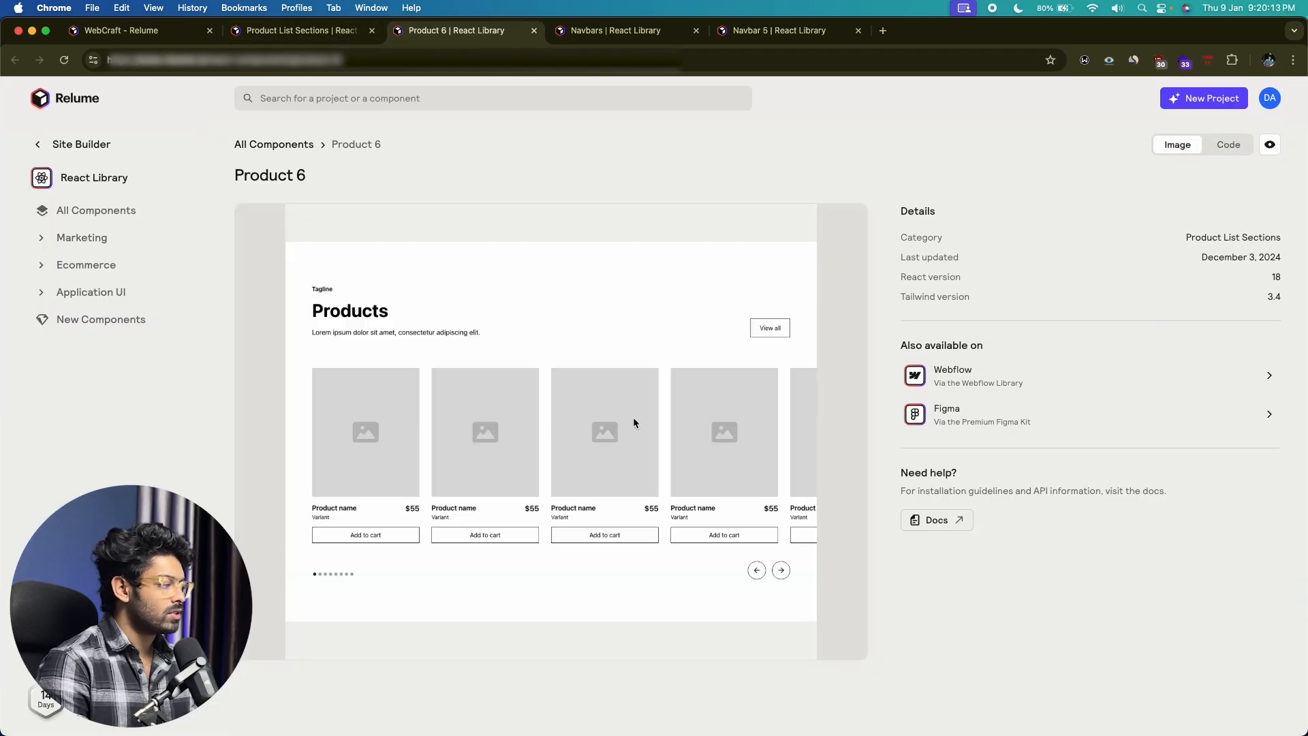
{"action": "left_click", "coordinate": [1220, 146]}
{"action": "scroll", "coordinate": [432, 459], "scroll_direction": "down", "scroll_amount": 10}
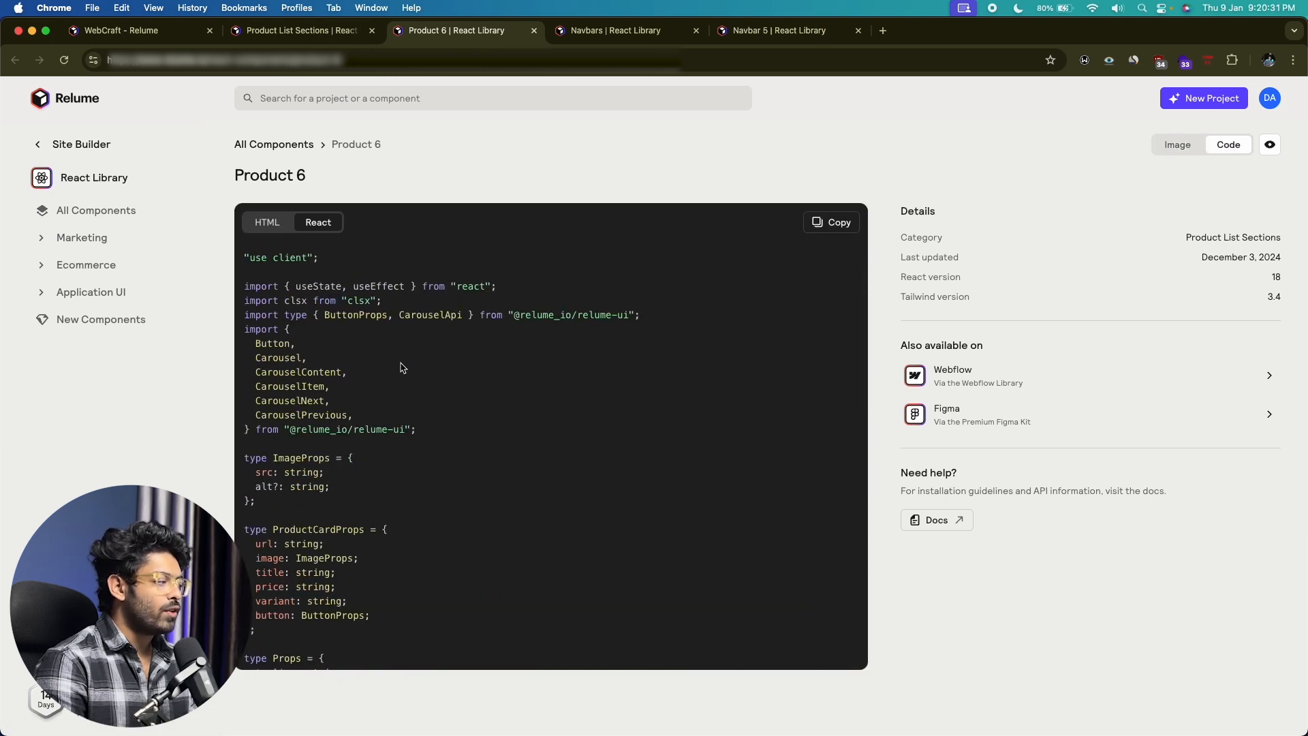
{"action": "scroll", "coordinate": [402, 368], "scroll_direction": "down", "scroll_amount": 10}
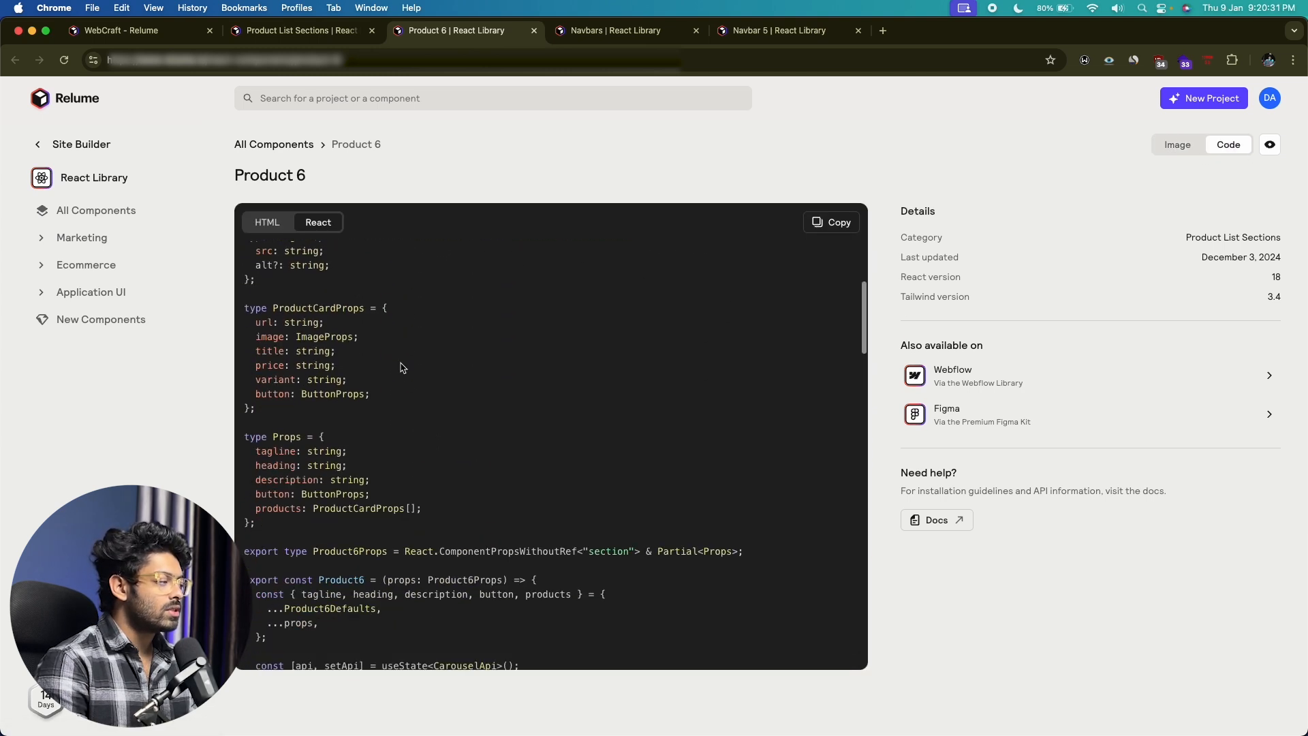
{"action": "scroll", "coordinate": [412, 378], "scroll_direction": "up", "scroll_amount": 10}
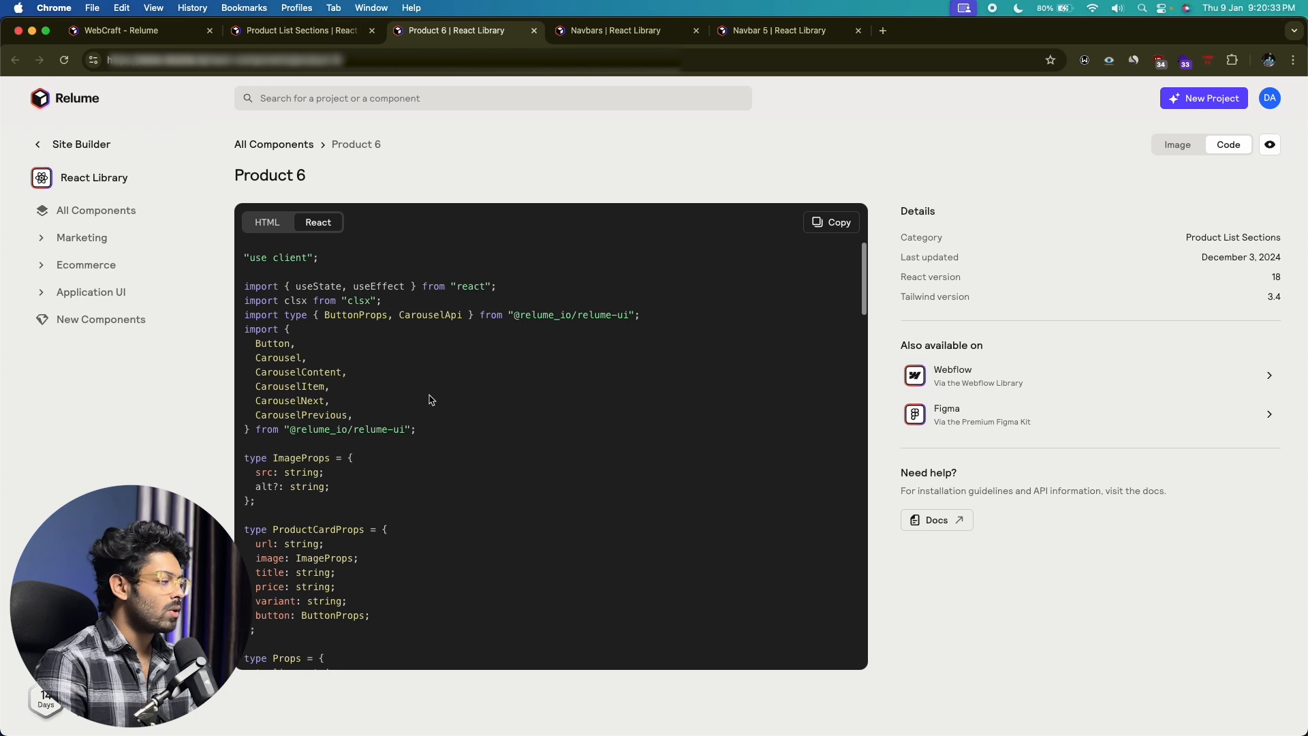
{"action": "left_click_drag", "start_coordinate": [646, 313], "coordinate": [486, 315]}
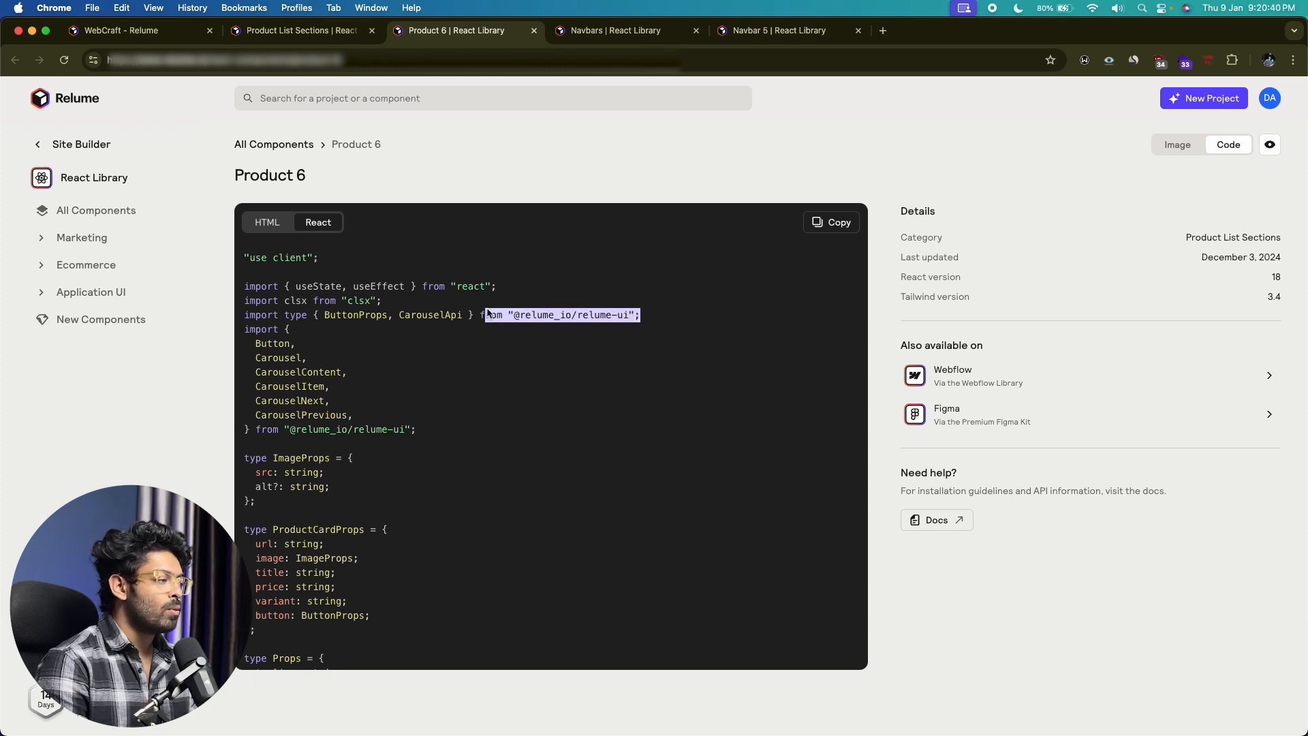
{"action": "left_click", "coordinate": [488, 313]}
{"action": "scroll", "coordinate": [488, 314], "scroll_direction": "down", "scroll_amount": 15}
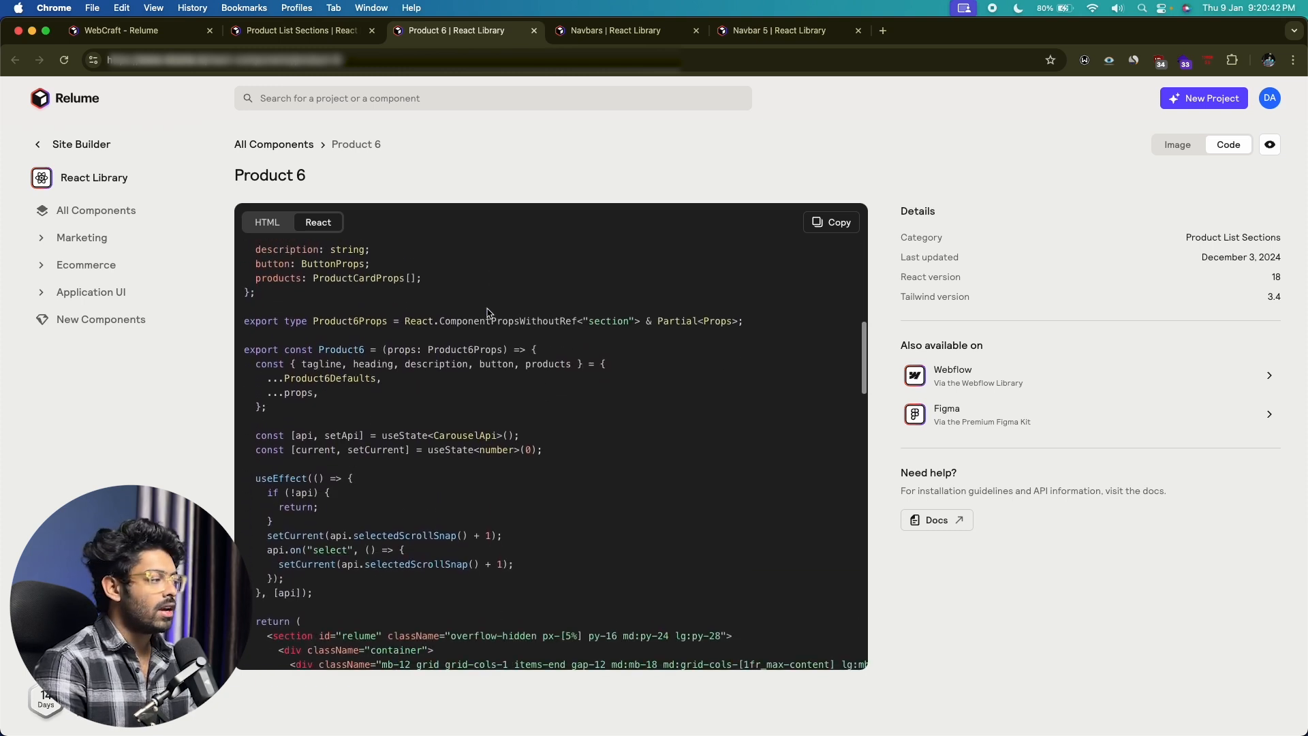
{"action": "scroll", "coordinate": [488, 313], "scroll_direction": "down", "scroll_amount": 1}
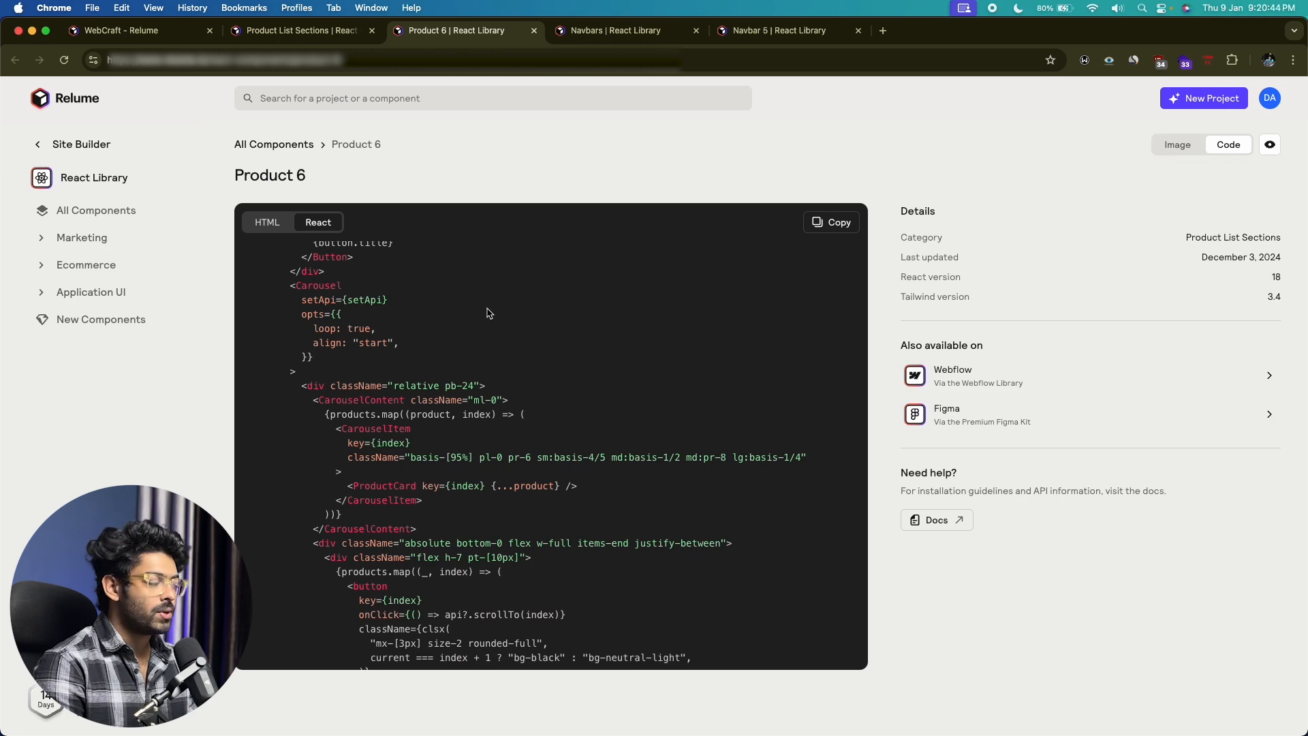
Return to the WebCraft project's wireframes and delete the Benefits Section from the Web Development page
{"action": "left_click", "coordinate": [163, 31]}
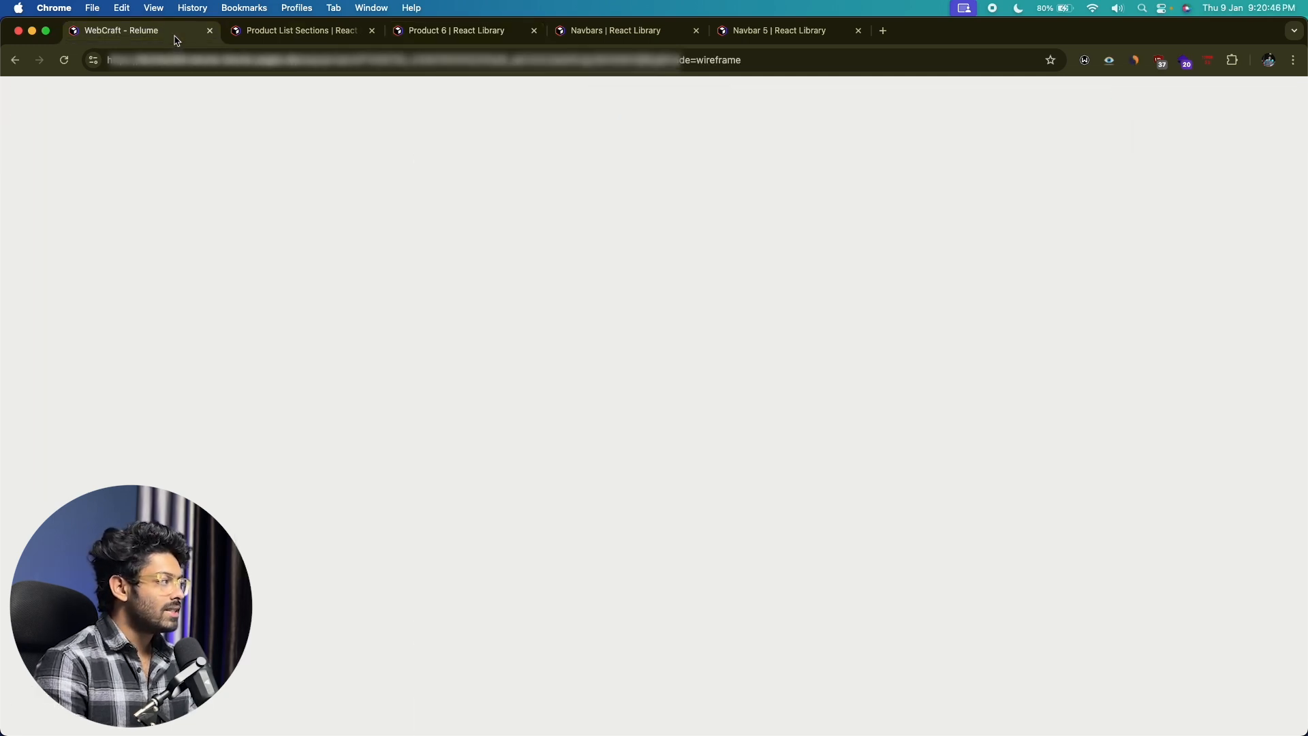
{"action": "scroll", "coordinate": [830, 283], "scroll_direction": "down", "scroll_amount": 3}
{"action": "scroll", "coordinate": [833, 289], "scroll_direction": "right", "scroll_amount": 3}
{"action": "scroll", "coordinate": [836, 290], "scroll_direction": "down", "scroll_amount": 3}
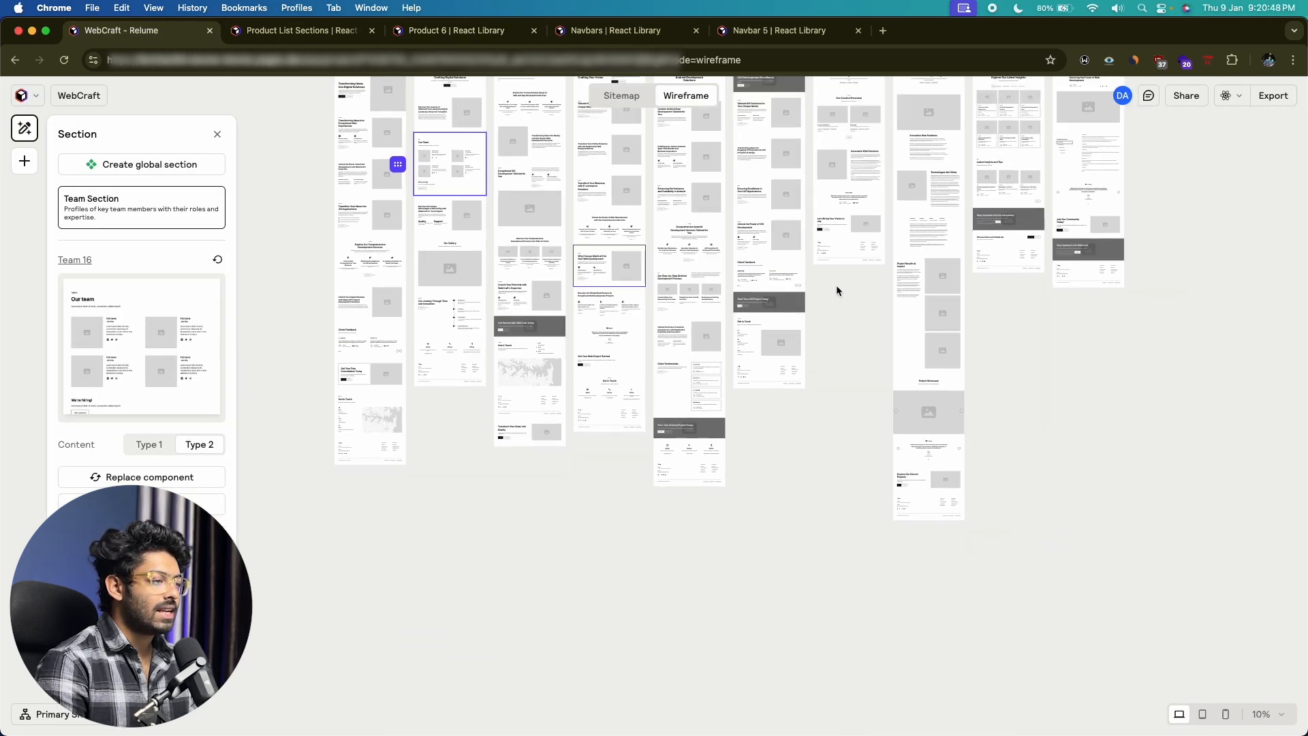
{"action": "scroll", "coordinate": [831, 441], "scroll_direction": "up", "scroll_amount": 3}
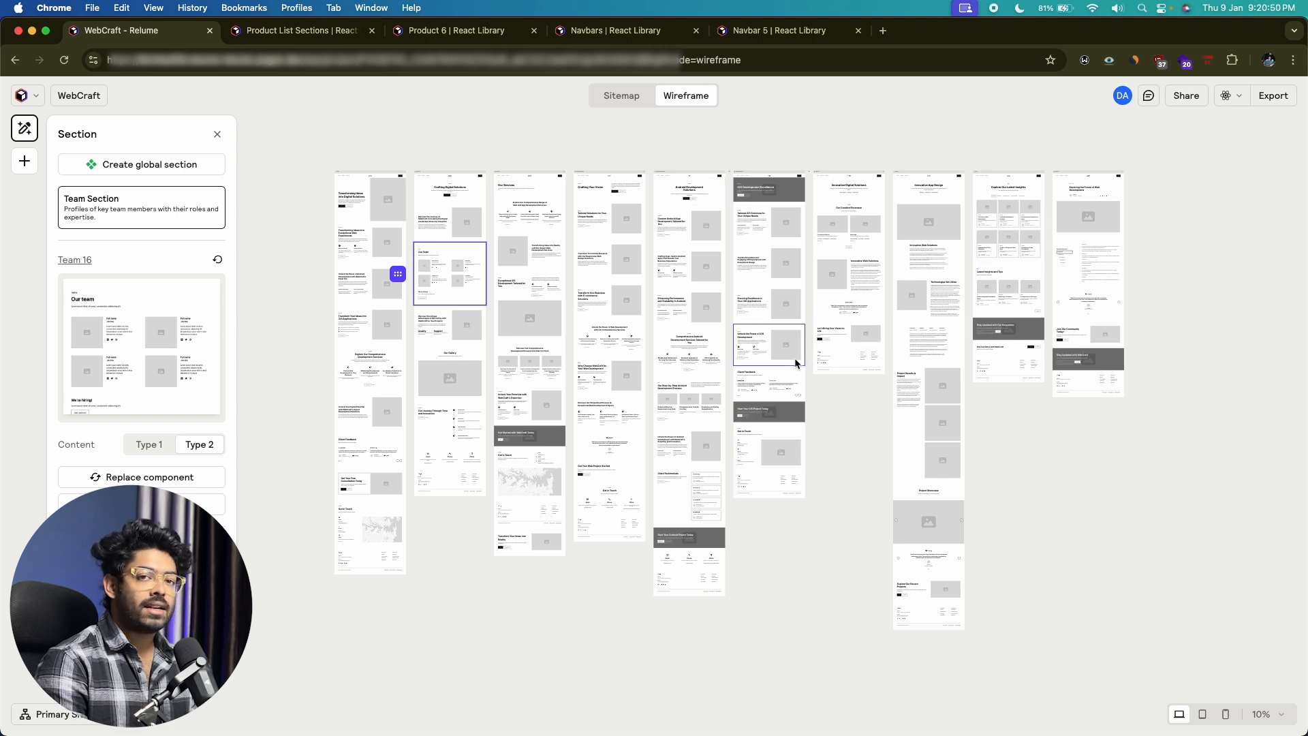
{"action": "scroll", "coordinate": [344, 304], "scroll_direction": "up", "scroll_amount": 3}
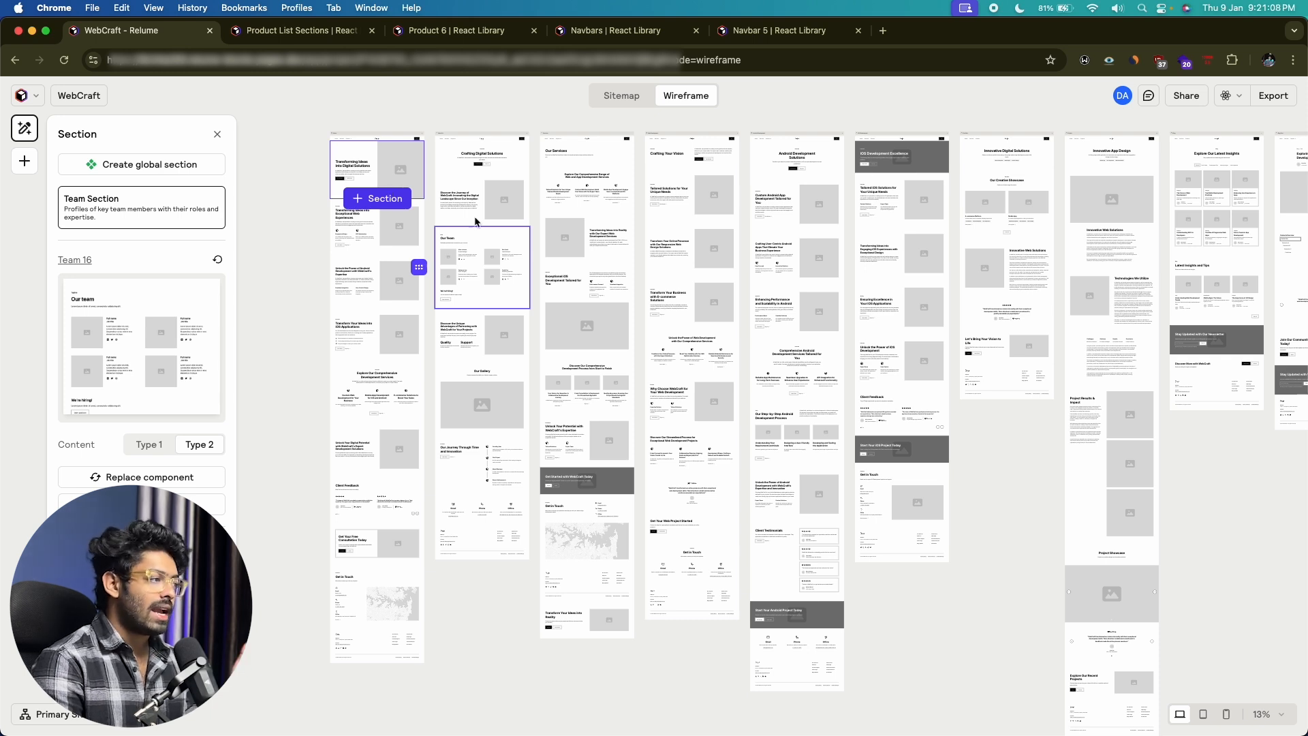
{"action": "left_click", "coordinate": [691, 400]}
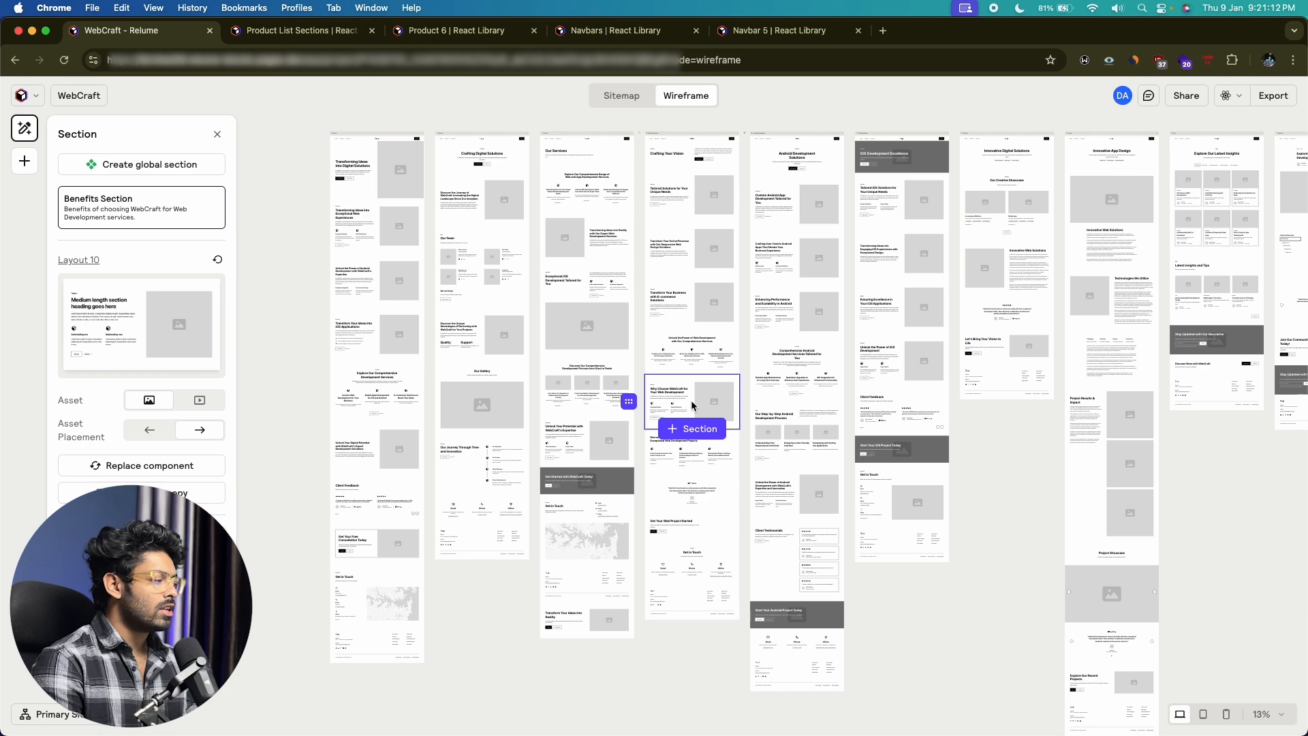
{"action": "right_click", "coordinate": [691, 401]}
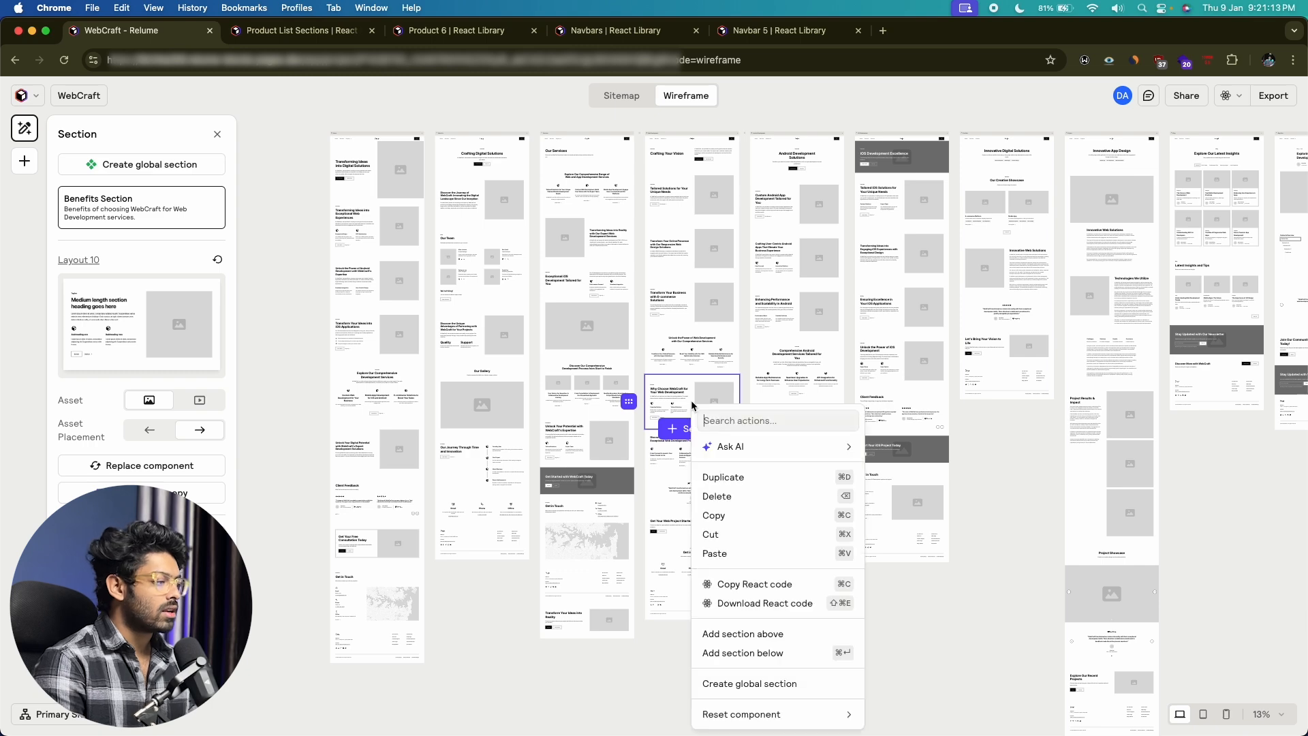
{"action": "left_click", "coordinate": [726, 497]}
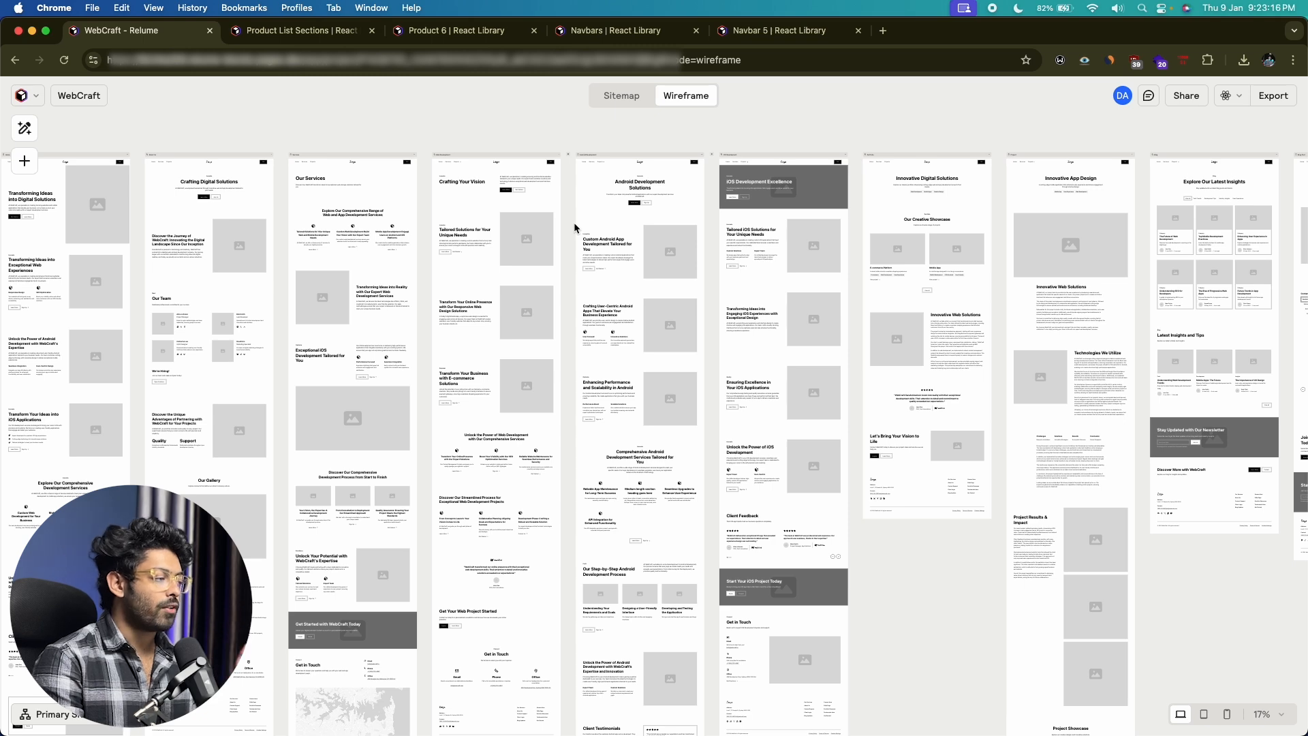
Choose React as the export format and export the WebCraft project
{"action": "scroll", "coordinate": [573, 222], "scroll_direction": "down", "scroll_amount": 3}
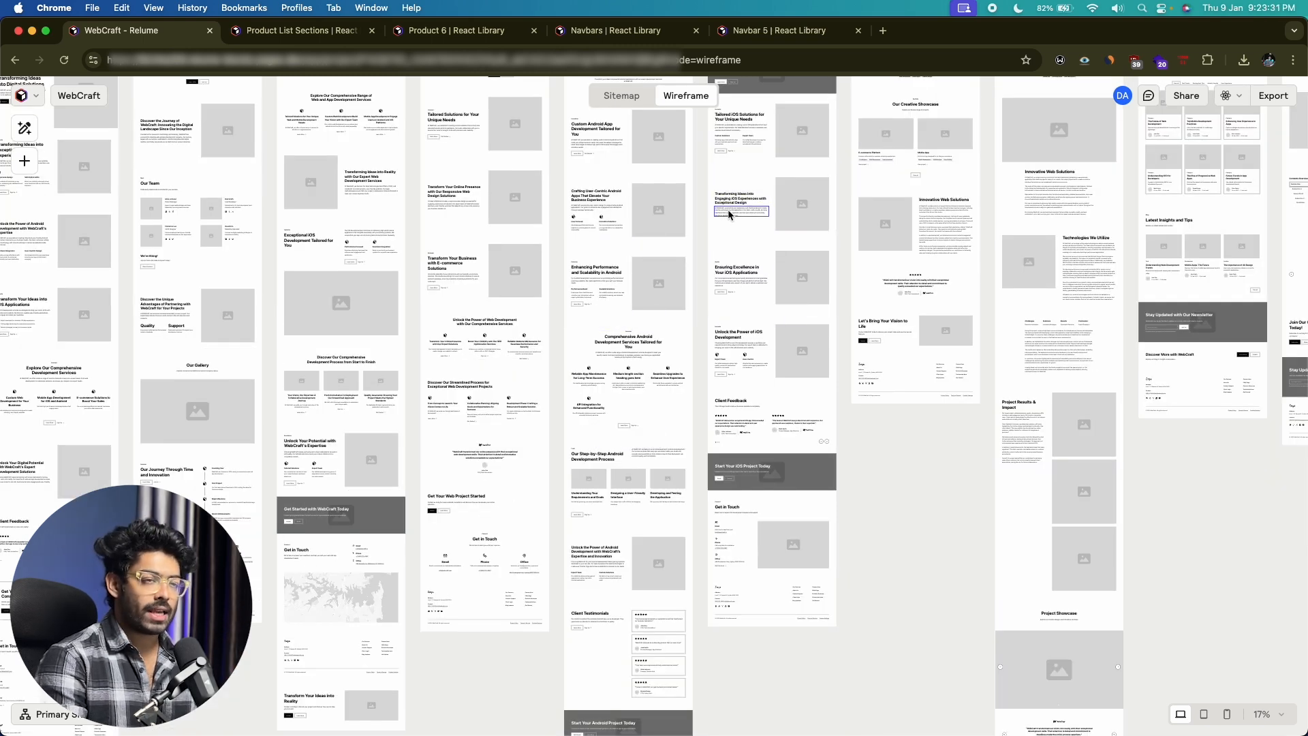
{"action": "scroll", "coordinate": [729, 215], "scroll_direction": "down", "scroll_amount": 3}
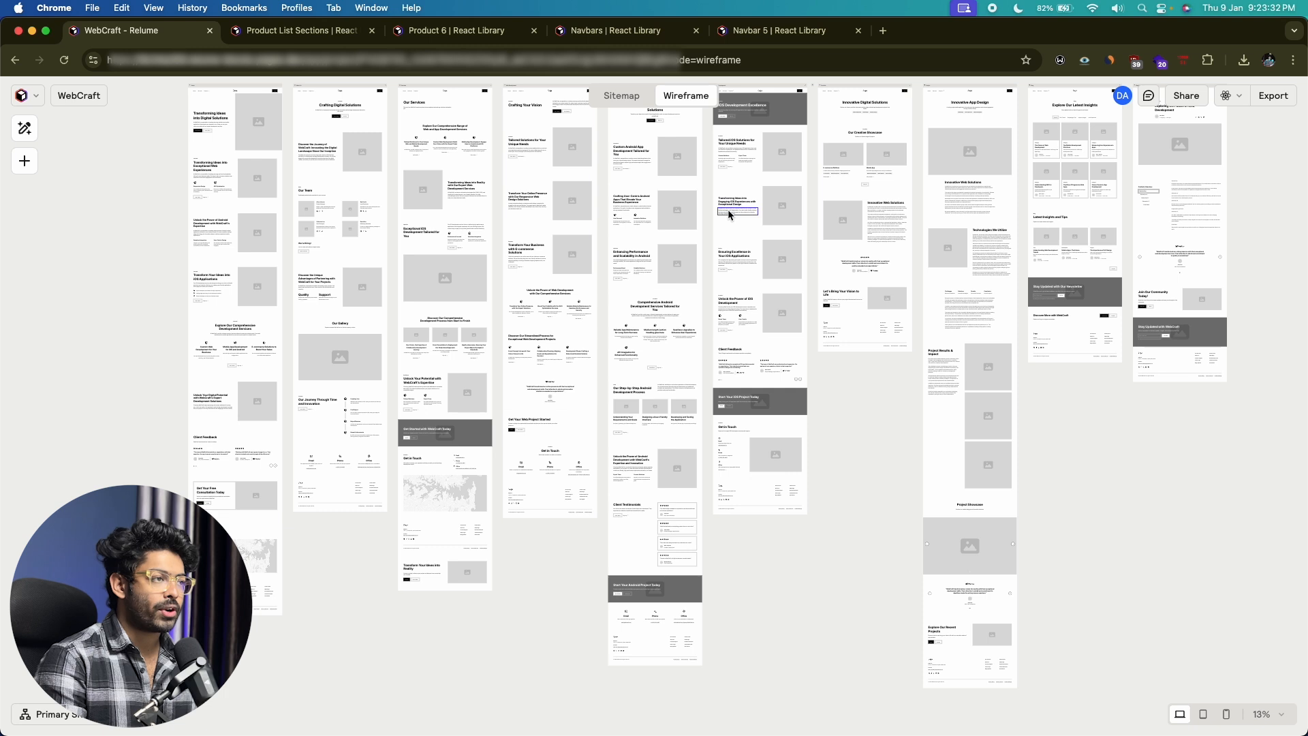
{"action": "left_click", "coordinate": [1238, 101]}
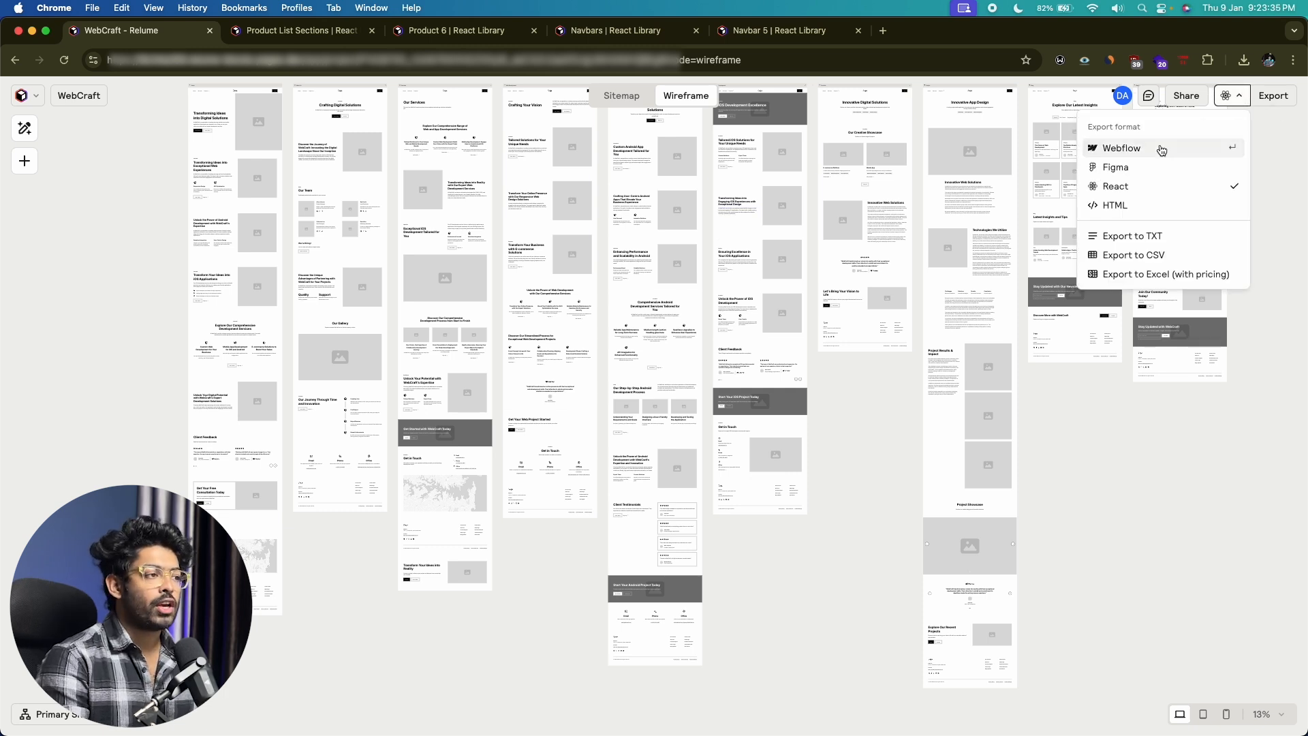
{"action": "left_click", "coordinate": [1135, 186]}
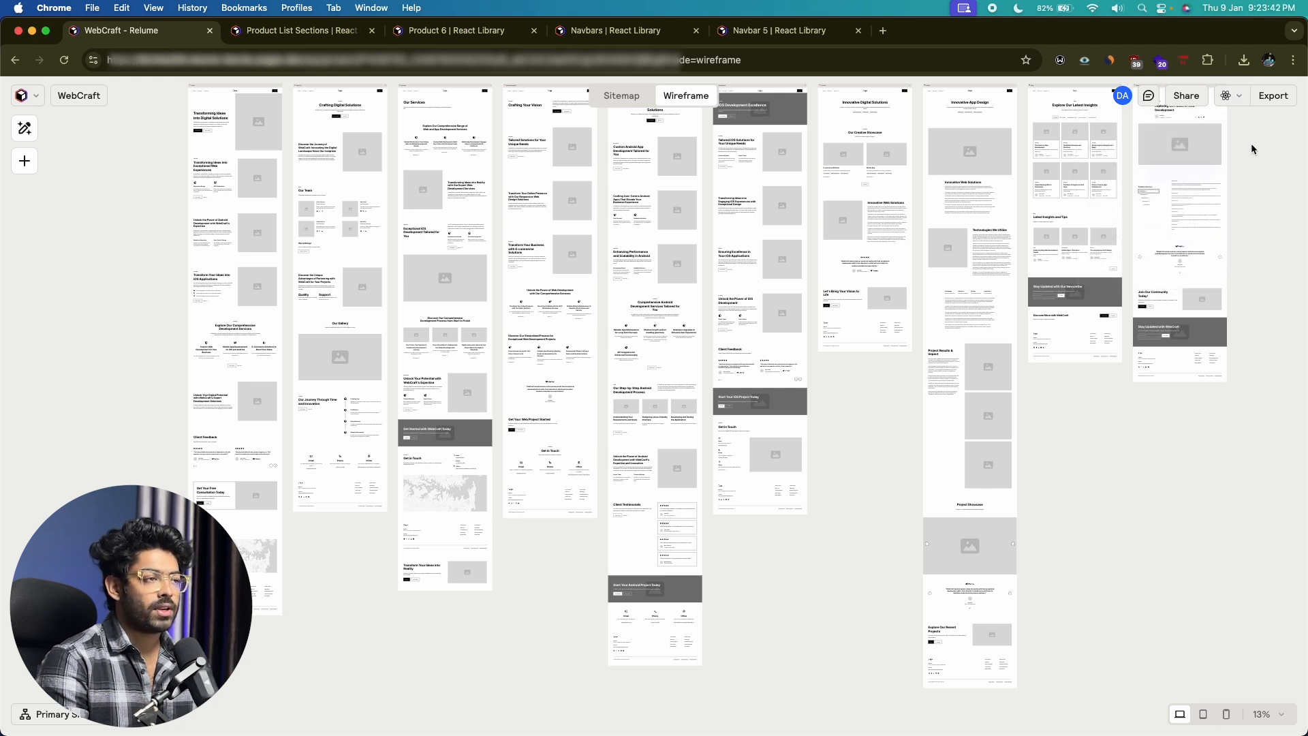
{"action": "left_click", "coordinate": [1270, 98]}
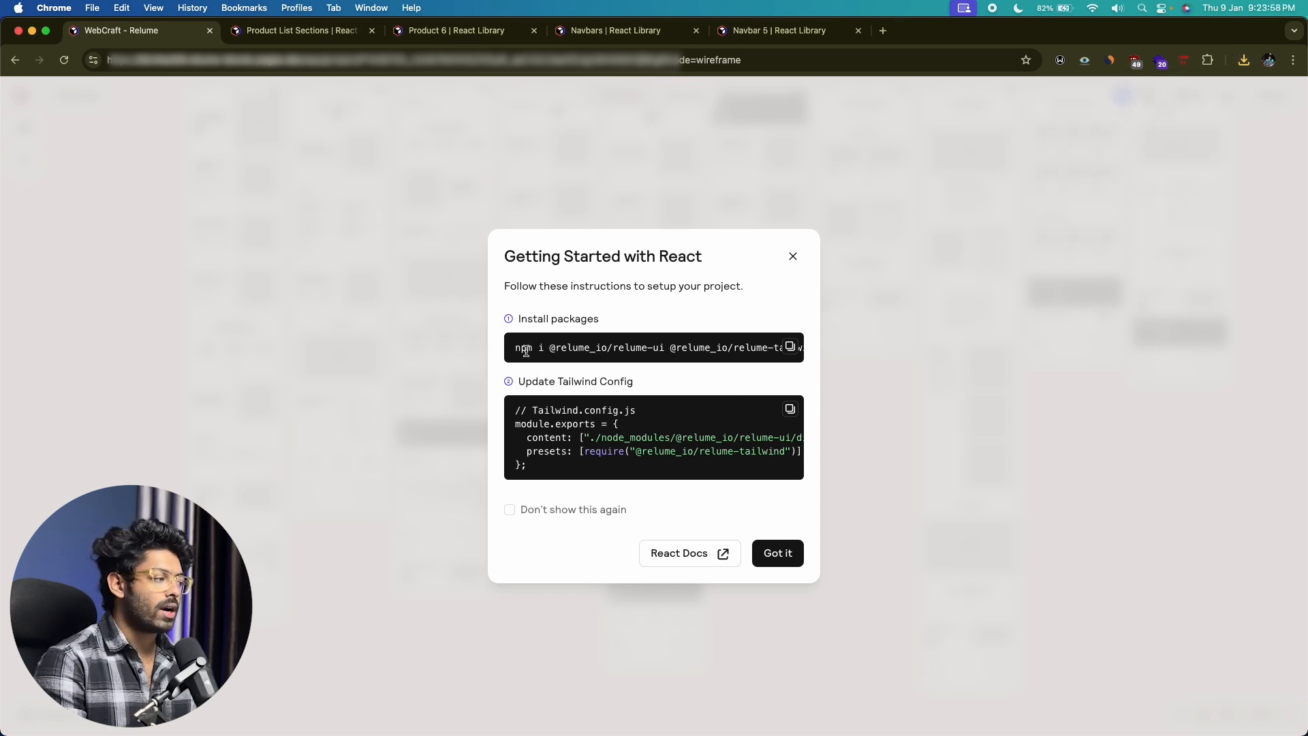
Review the package install command in the React setup instructions and close them
{"action": "left_click_drag", "start_coordinate": [526, 350], "coordinate": [647, 351]}
{"action": "left_click", "coordinate": [649, 351]}
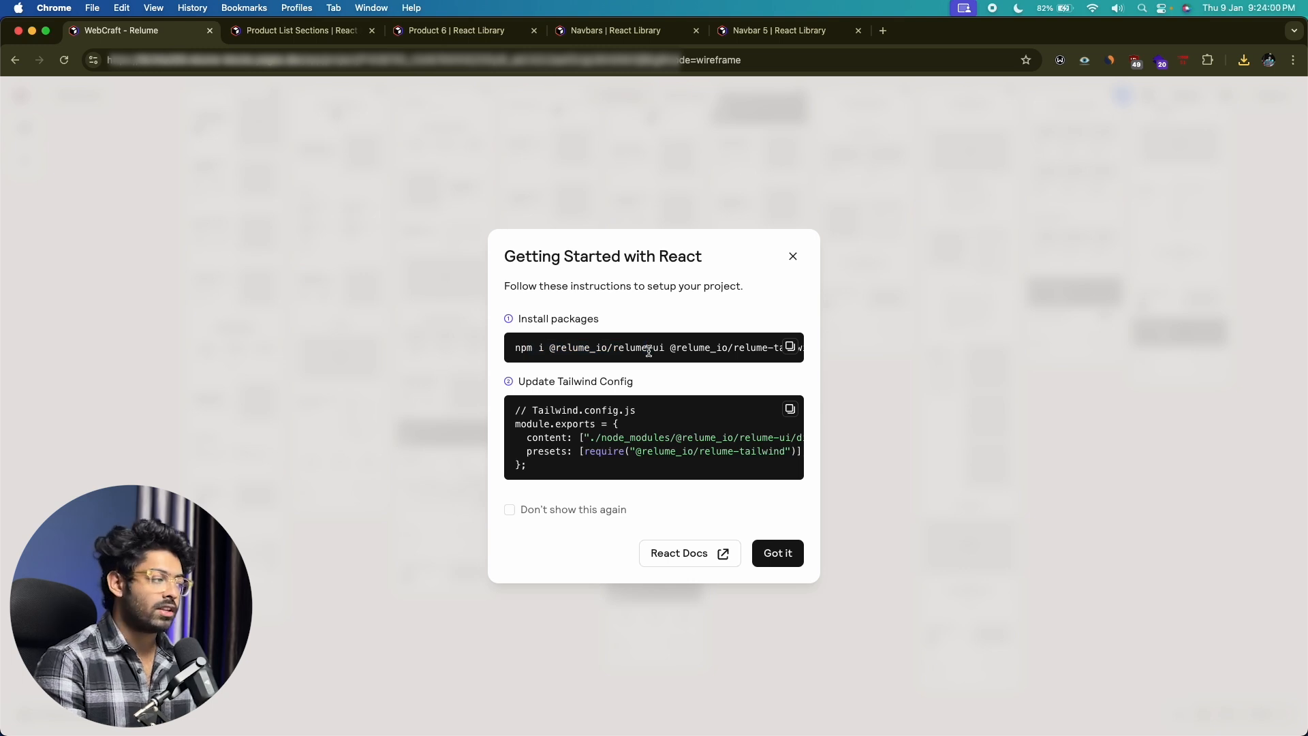
{"action": "left_click", "coordinate": [792, 257]}
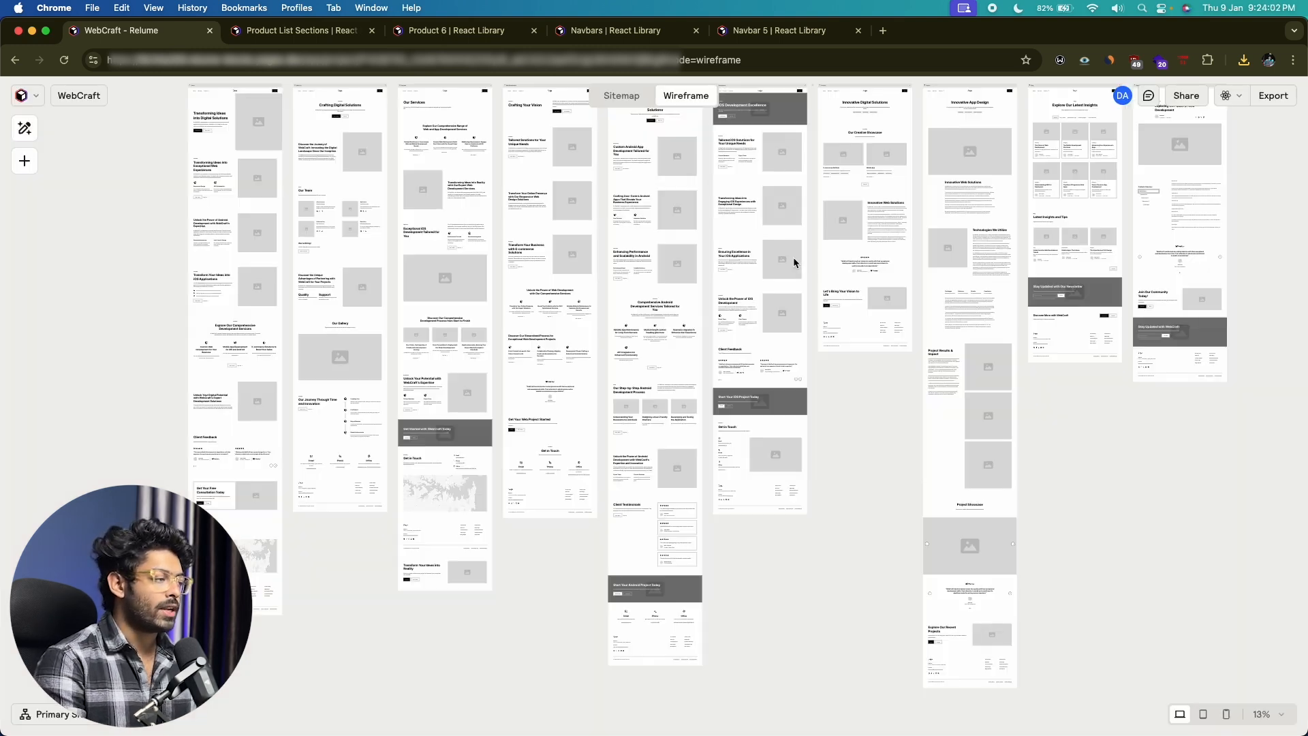
Download the React code of the Services page's Benefits Section, headed "Unlock Your Potential with WebCraft's Expertise"
{"action": "scroll", "coordinate": [599, 306], "scroll_direction": "up", "scroll_amount": 5}
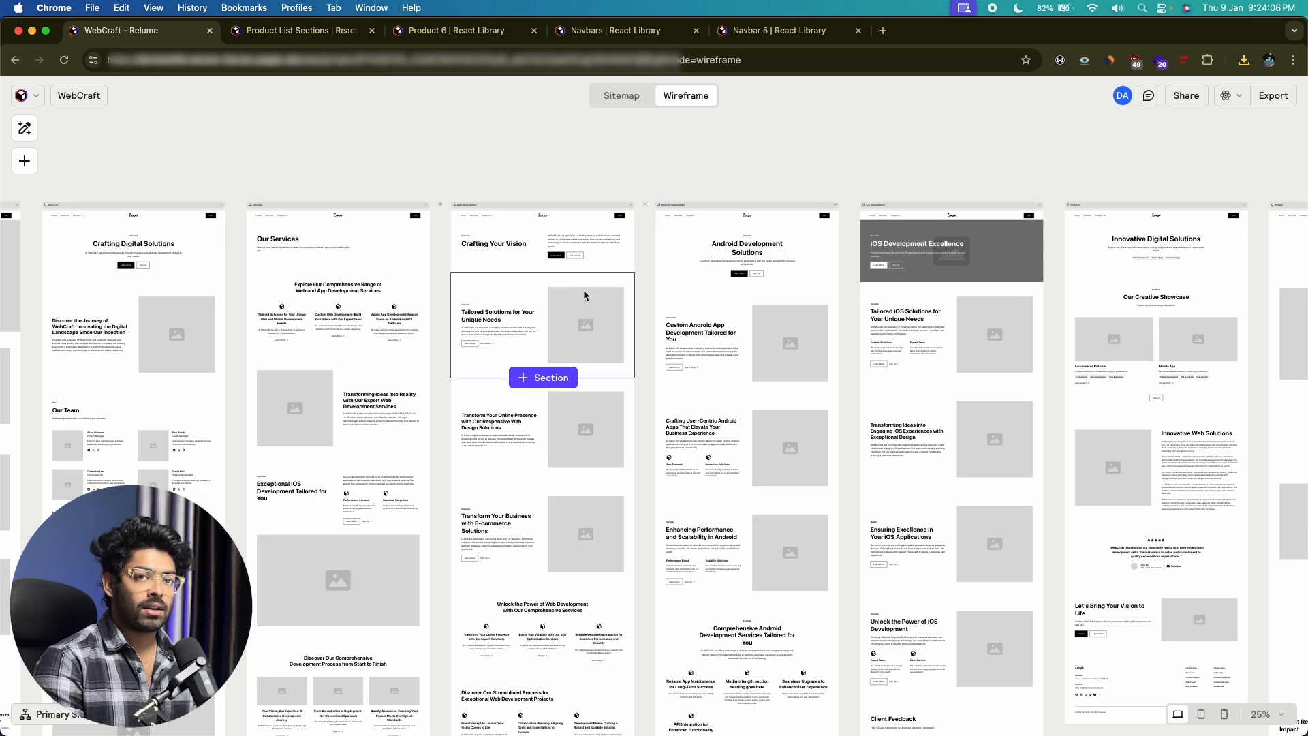
{"action": "scroll", "coordinate": [583, 288], "scroll_direction": "up", "scroll_amount": 2}
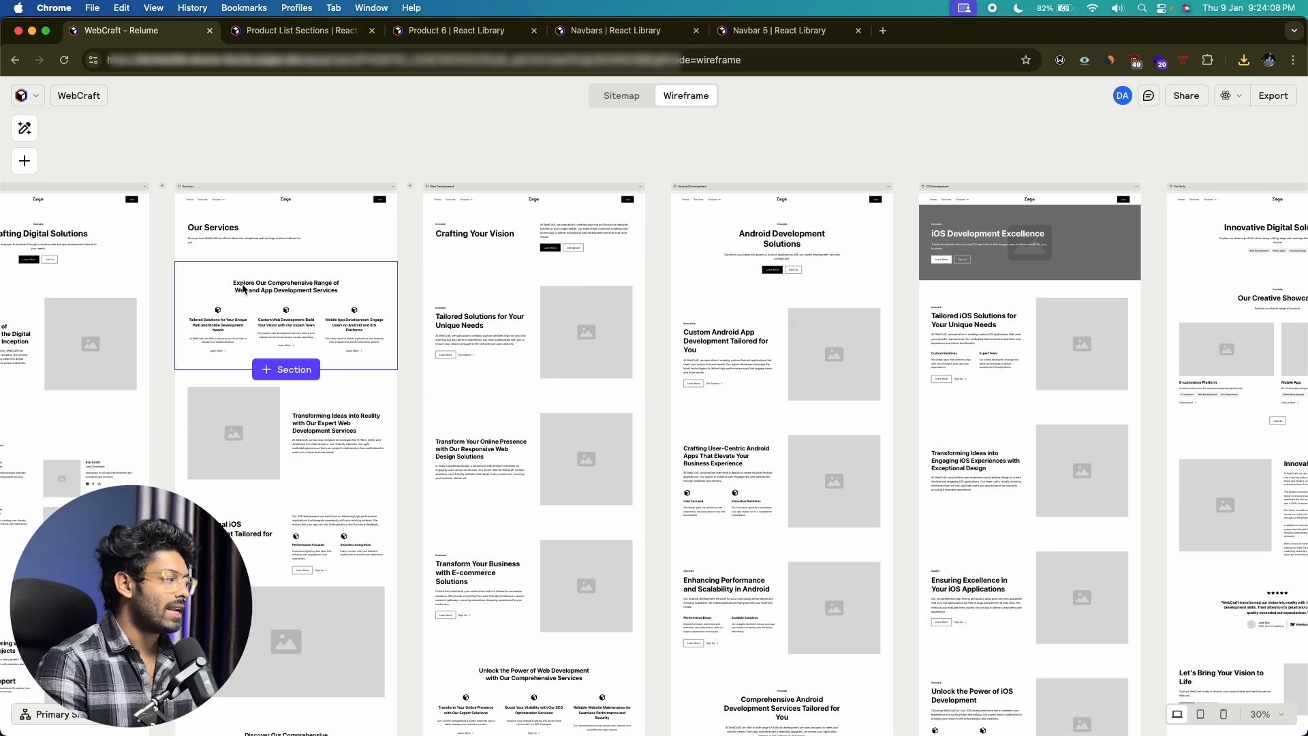
{"action": "scroll", "coordinate": [490, 286], "scroll_direction": "down", "scroll_amount": 10}
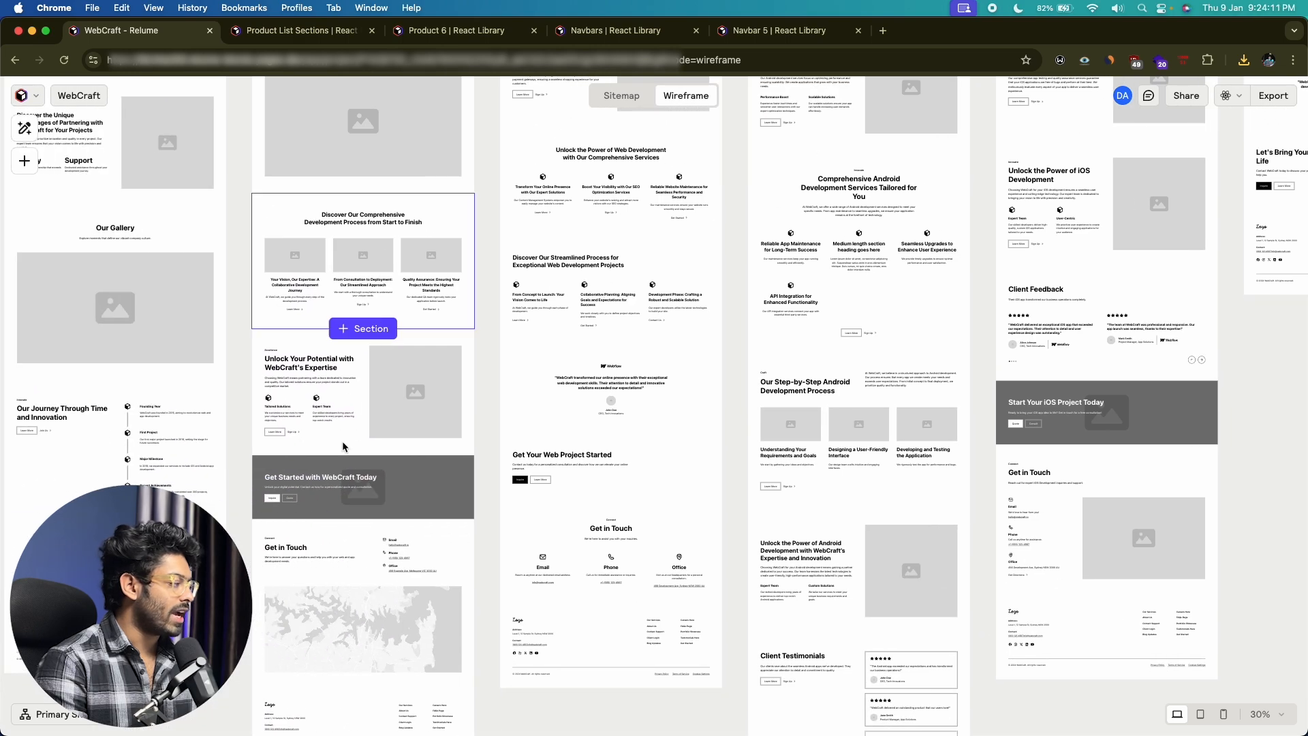
{"action": "left_click", "coordinate": [321, 351]}
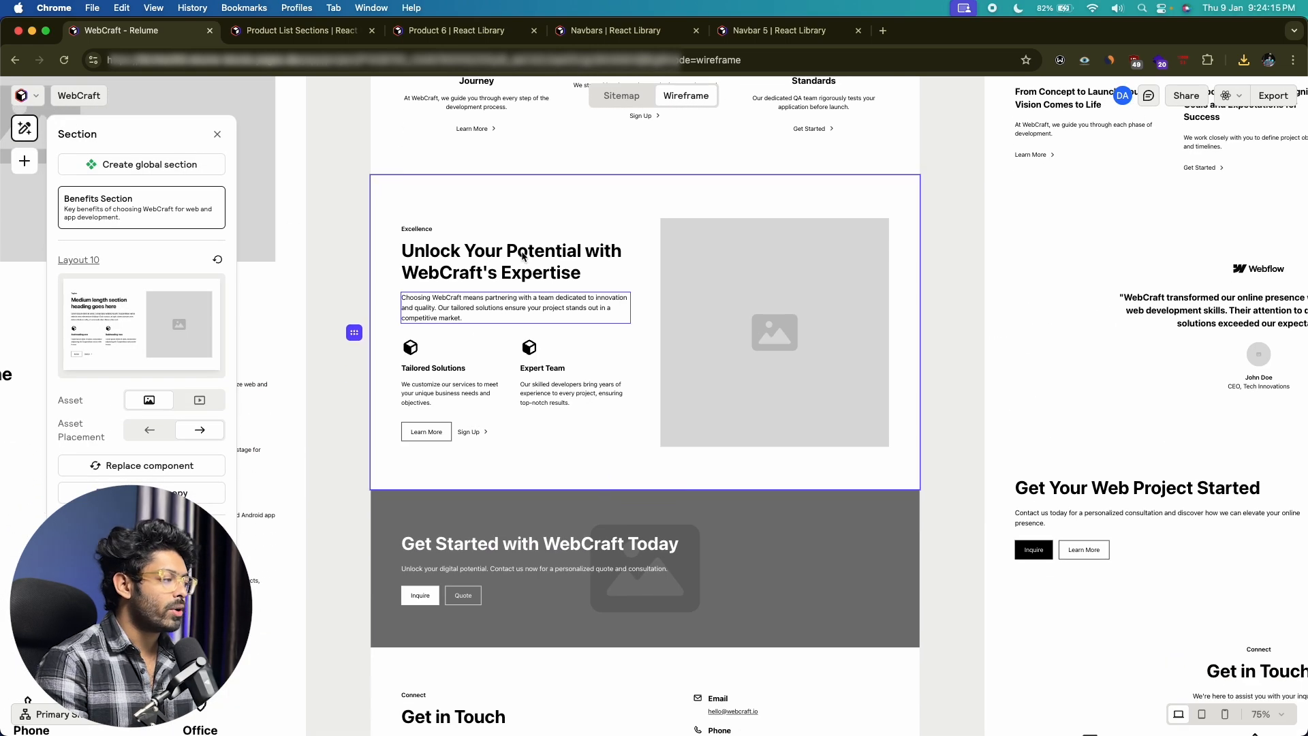
{"action": "right_click", "coordinate": [521, 211]}
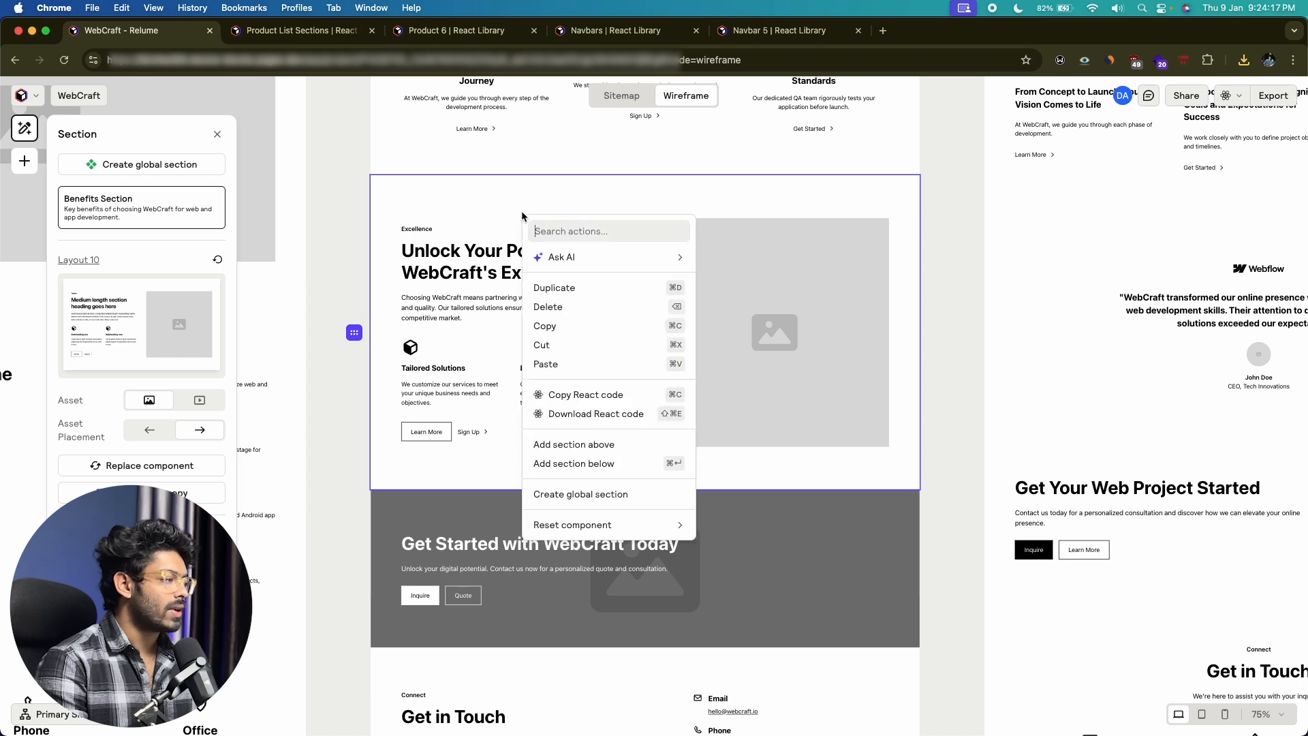
{"action": "left_click", "coordinate": [604, 414]}
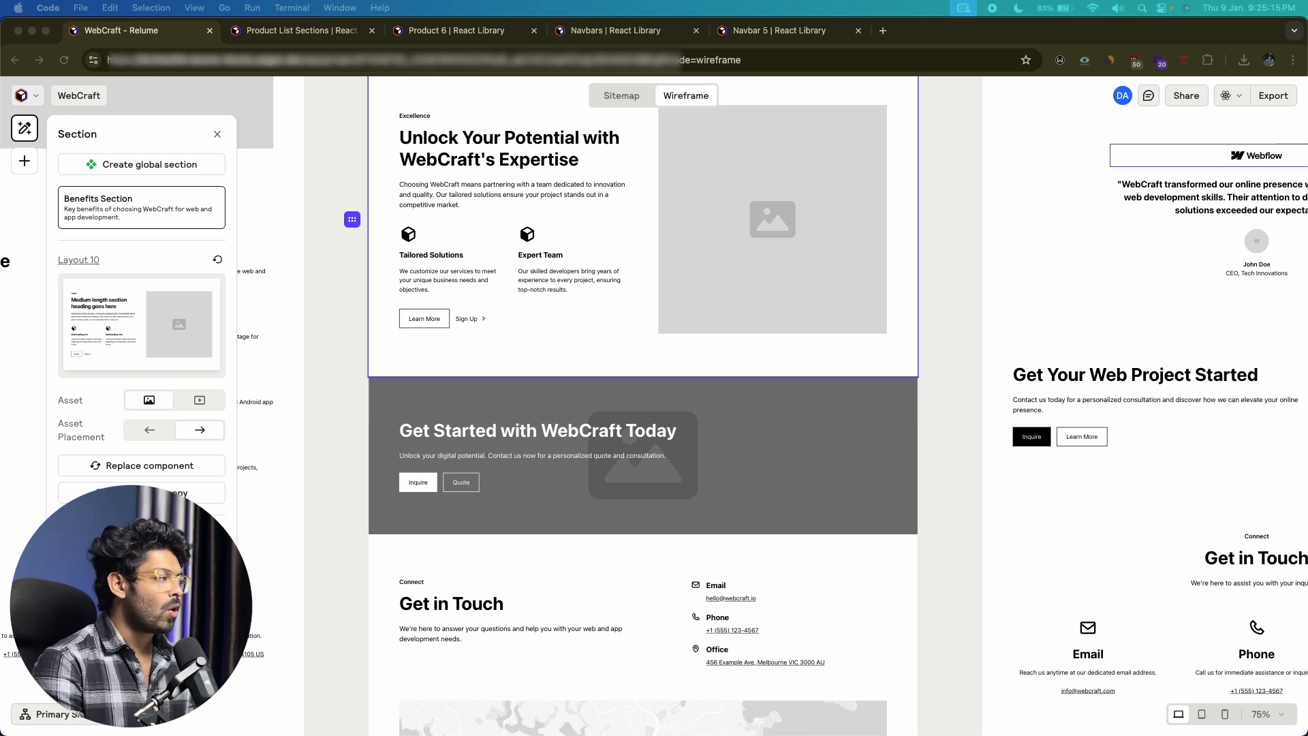
Bring the VS Code window fully into view and open the Vite dev server's local address from its terminal in the browser
{"action": "left_click_drag", "start_coordinate": [1307, 131], "coordinate": [585, 114]}
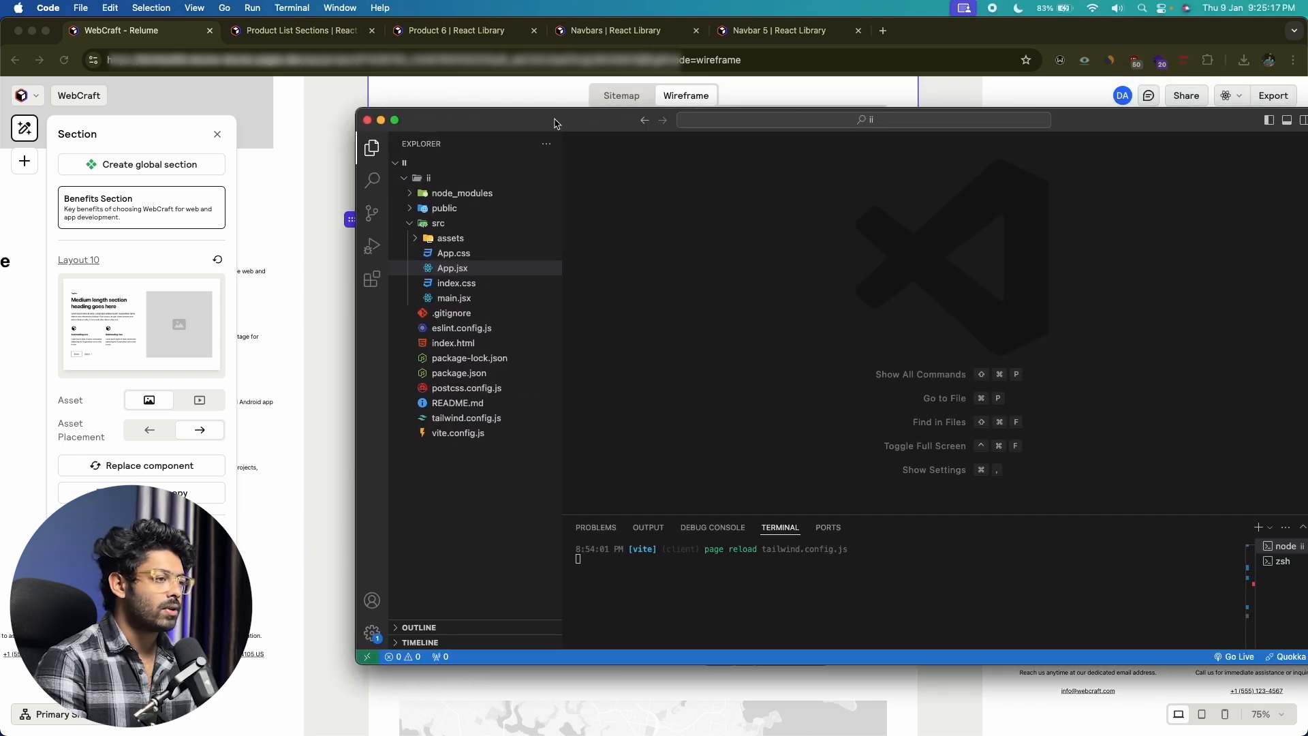
{"action": "left_click_drag", "start_coordinate": [358, 116], "coordinate": [535, 121]}
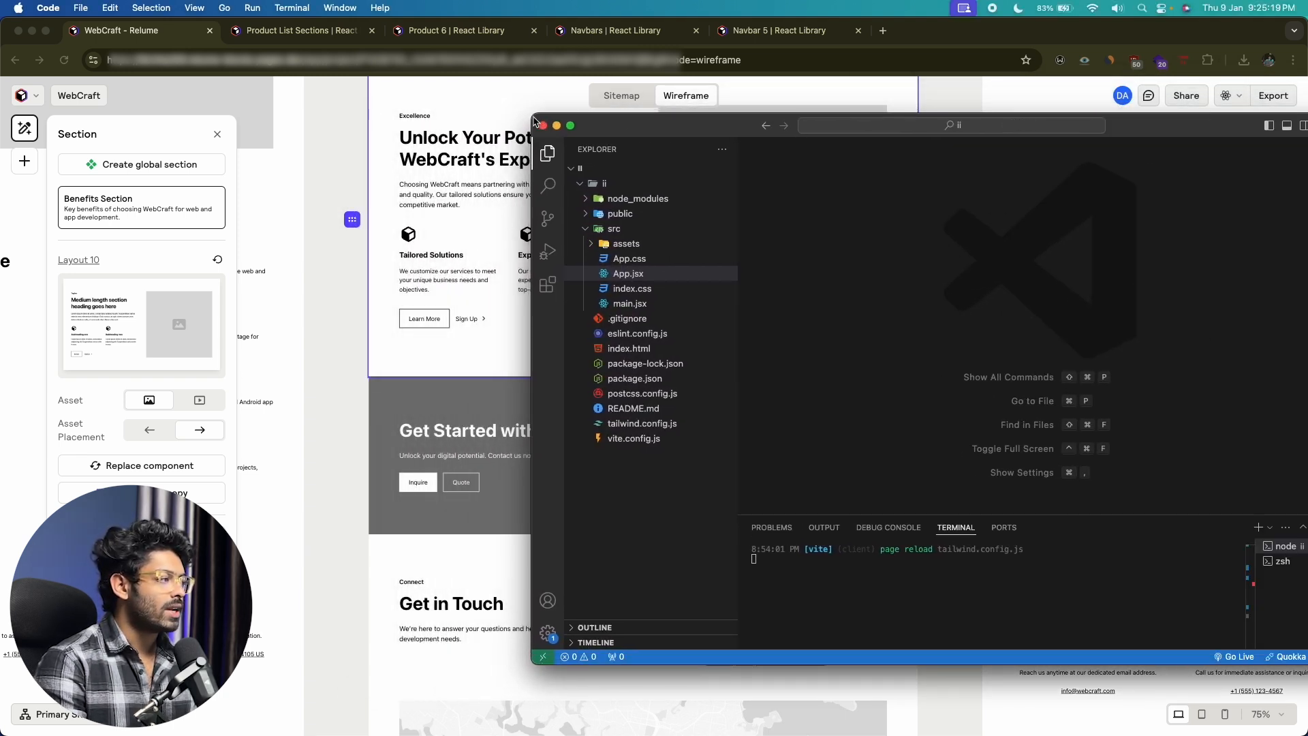
{"action": "left_click_drag", "start_coordinate": [636, 134], "coordinate": [564, 135]}
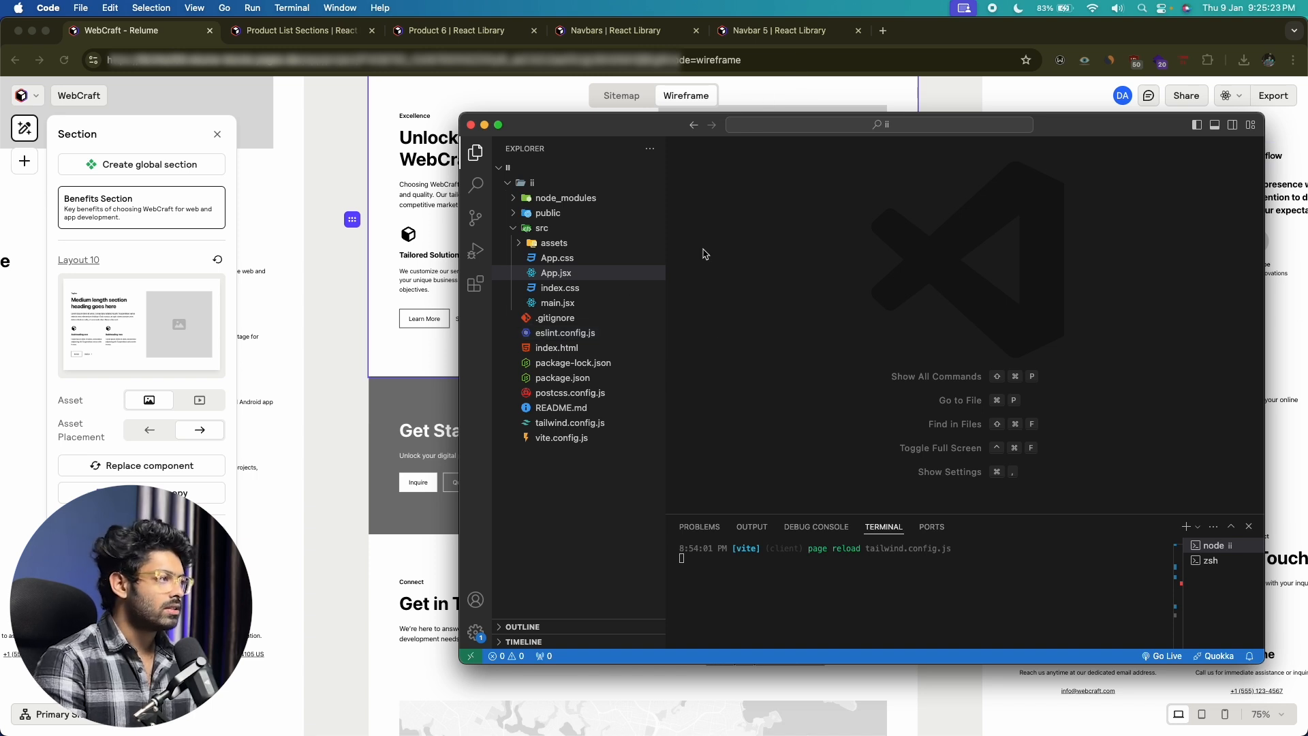
{"action": "scroll", "coordinate": [812, 567], "scroll_direction": "up", "scroll_amount": 2}
{"action": "scroll", "coordinate": [812, 566], "scroll_direction": "up", "scroll_amount": 3}
{"action": "left_click", "coordinate": [815, 578], "text": "super"}
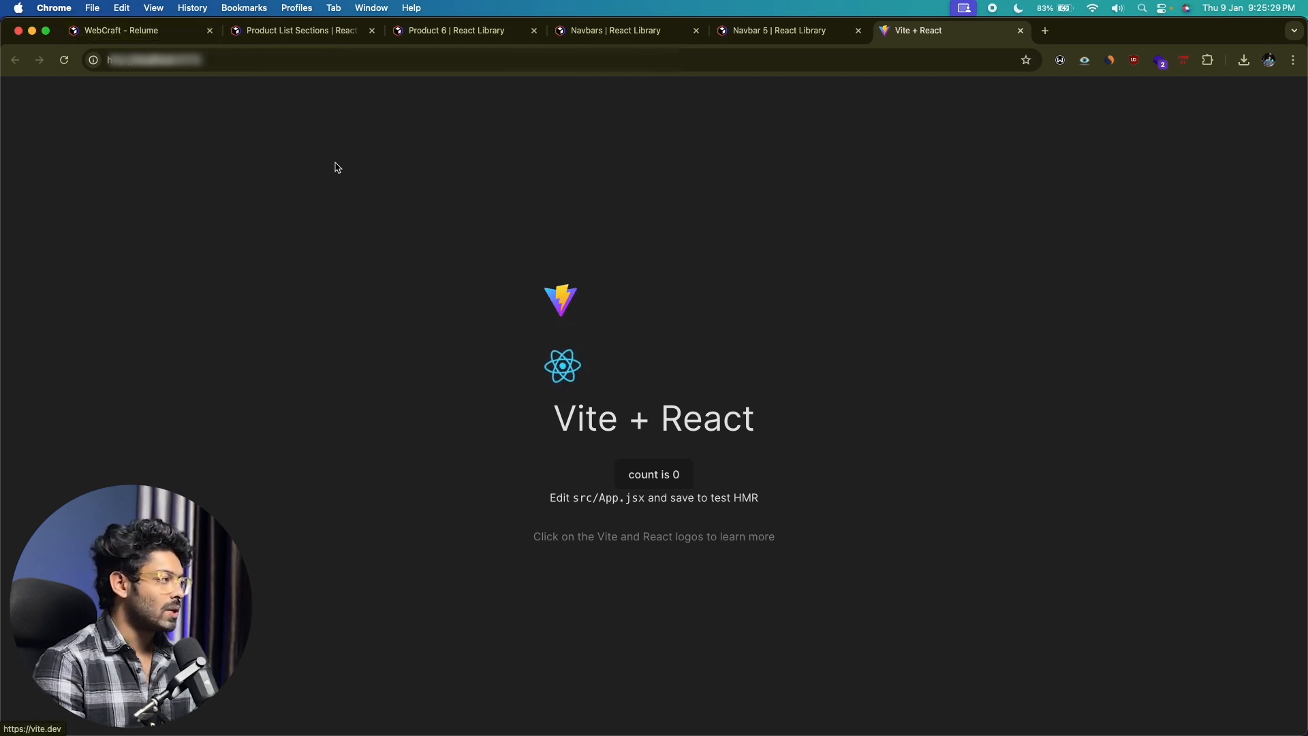
Return to the WebCraft project in Relume and export the whole project as React again
{"action": "left_click", "coordinate": [160, 32]}
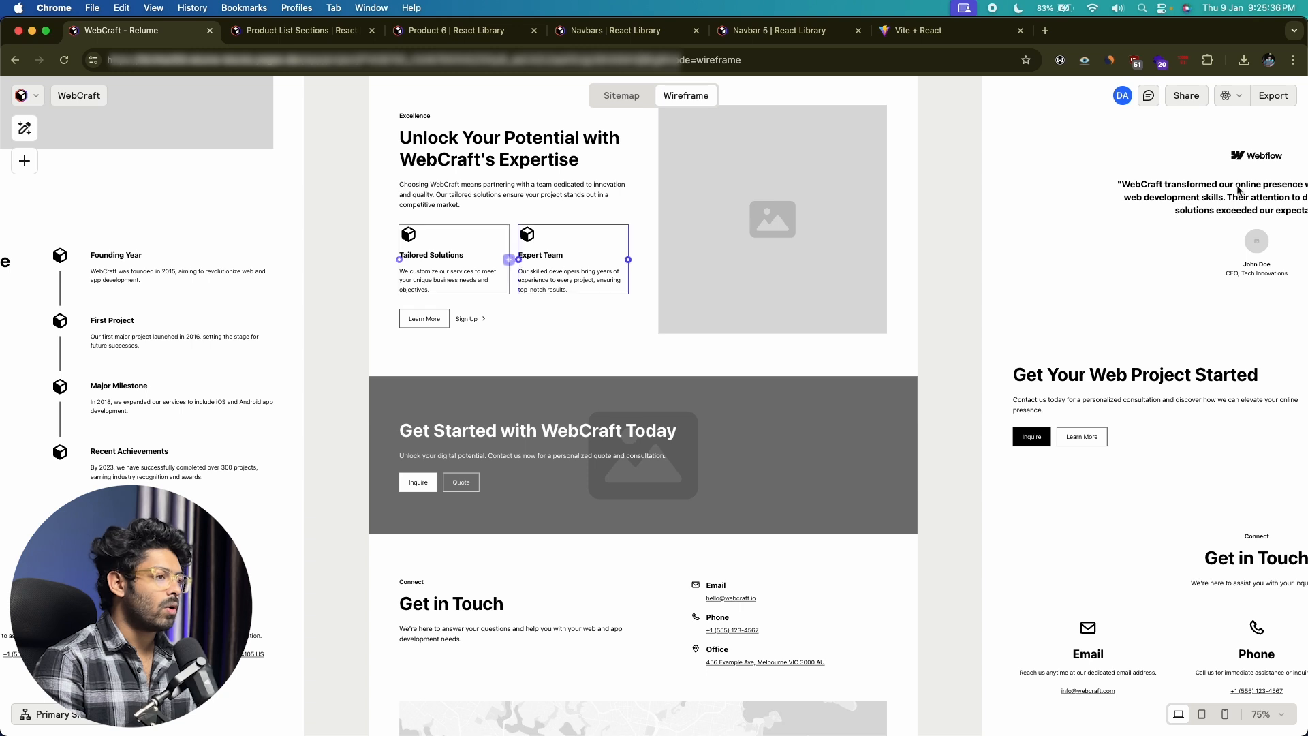
{"action": "left_click", "coordinate": [1257, 99]}
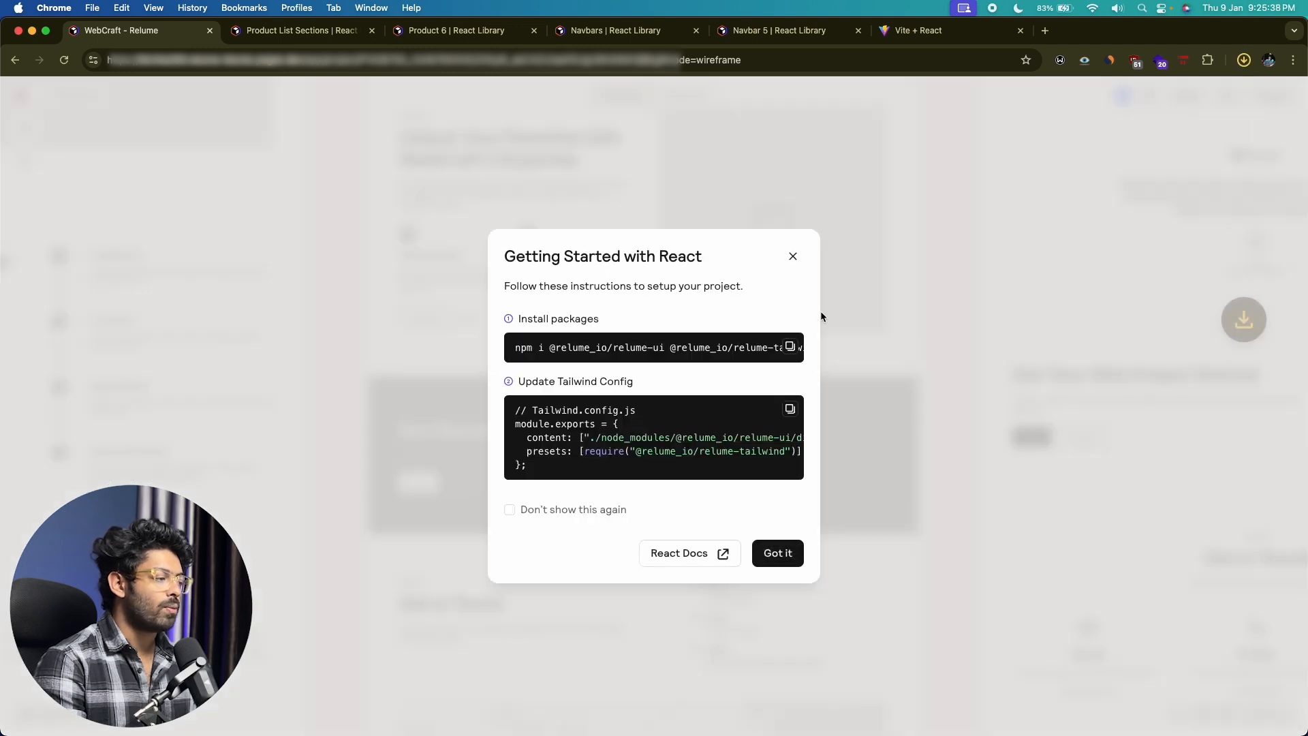
{"action": "left_click", "coordinate": [711, 286]}
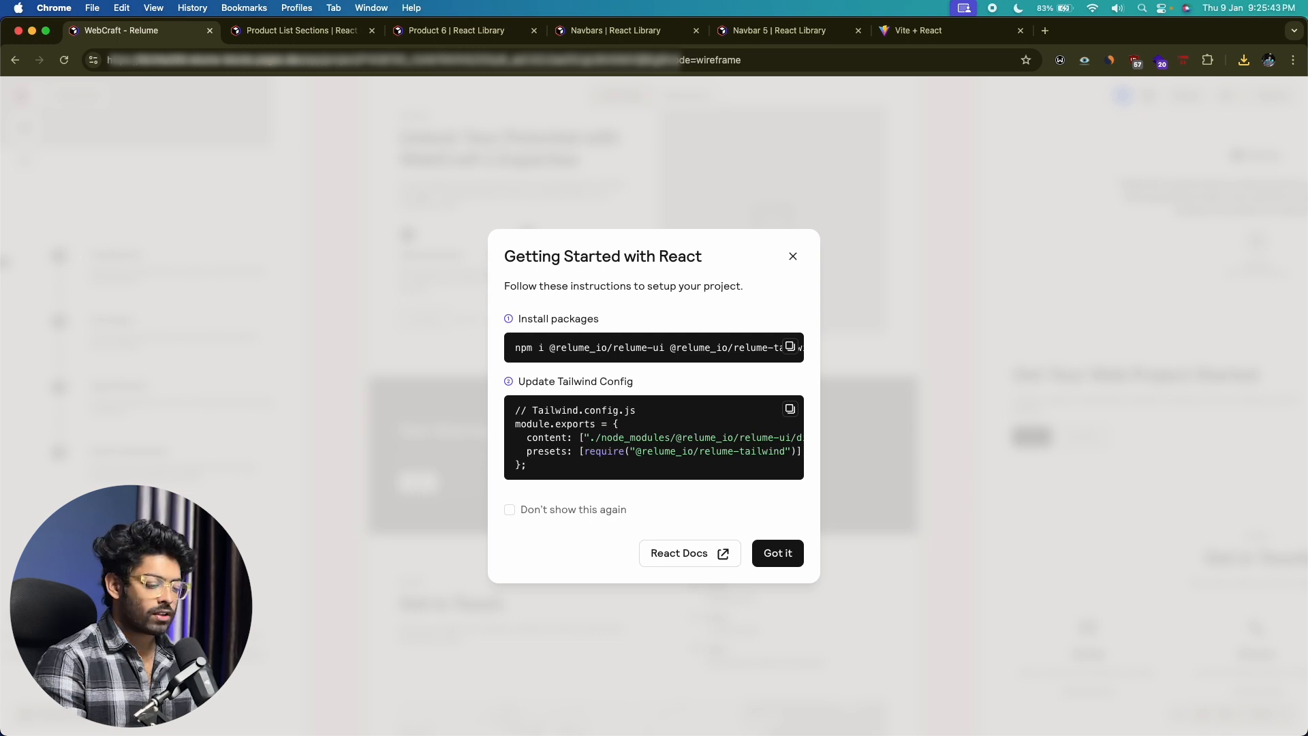
Switch to VS Code and open the project's tailwind.config.js file
{"action": "key", "text": "super+Tab"}
{"action": "left_click_drag", "start_coordinate": [654, 128], "coordinate": [607, 99]}
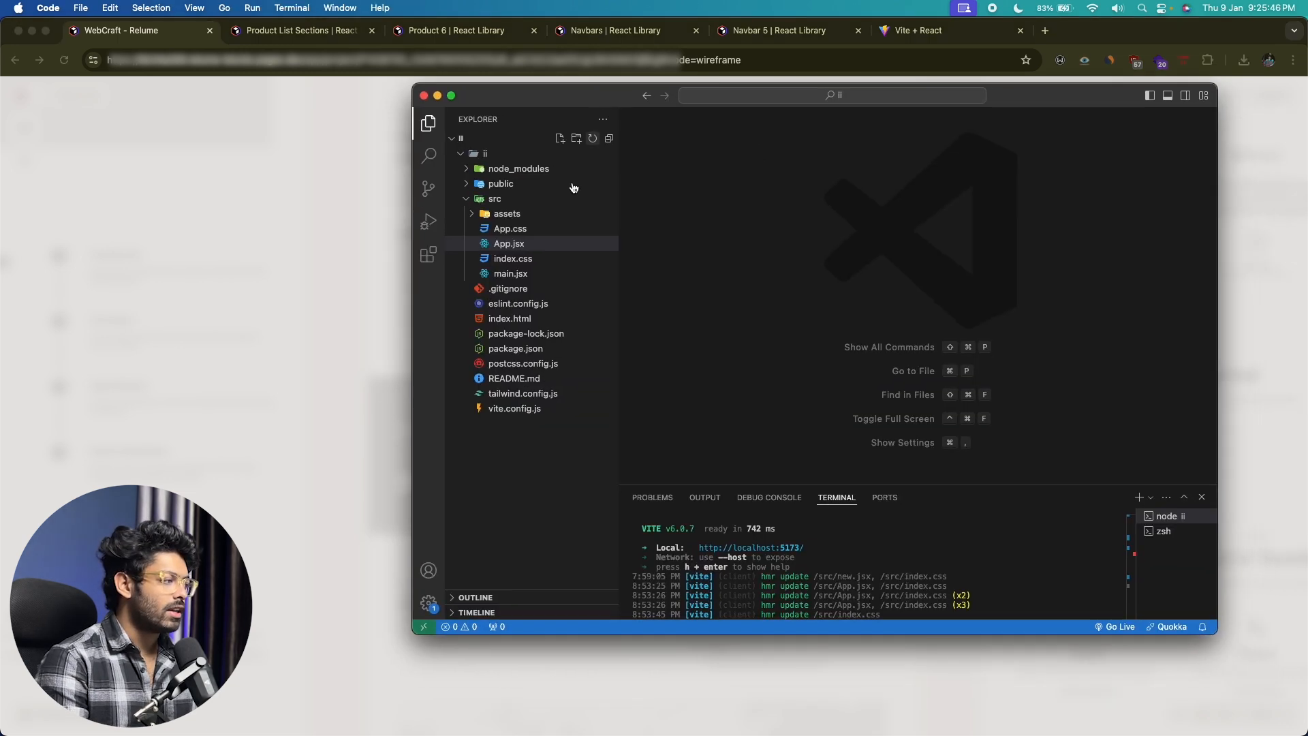
{"action": "left_click", "coordinate": [505, 399]}
Open the Tailwind CSS installation docs in a new browser tab and list the Framework Guides
{"action": "key", "text": "super+Tab"}
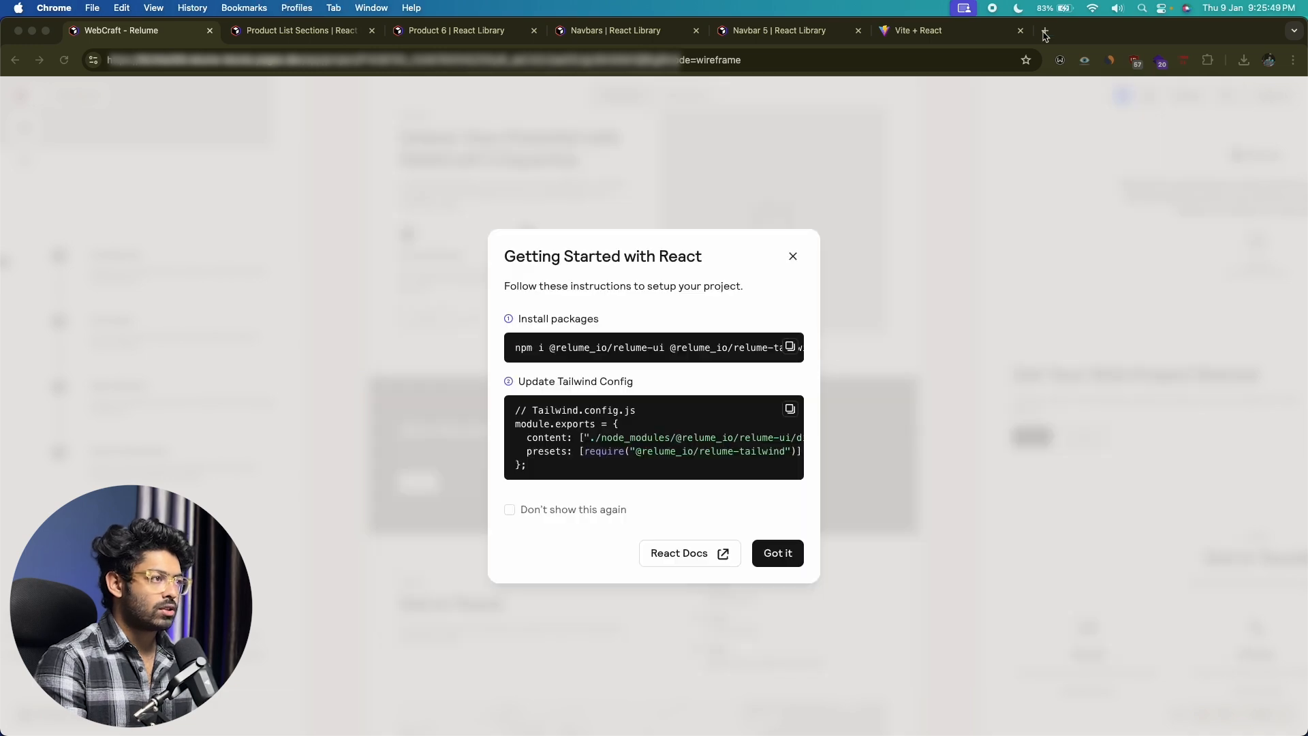
{"action": "left_click", "coordinate": [1043, 36]}
{"action": "type", "text": "tailwin"}
{"action": "key", "text": "Return"}
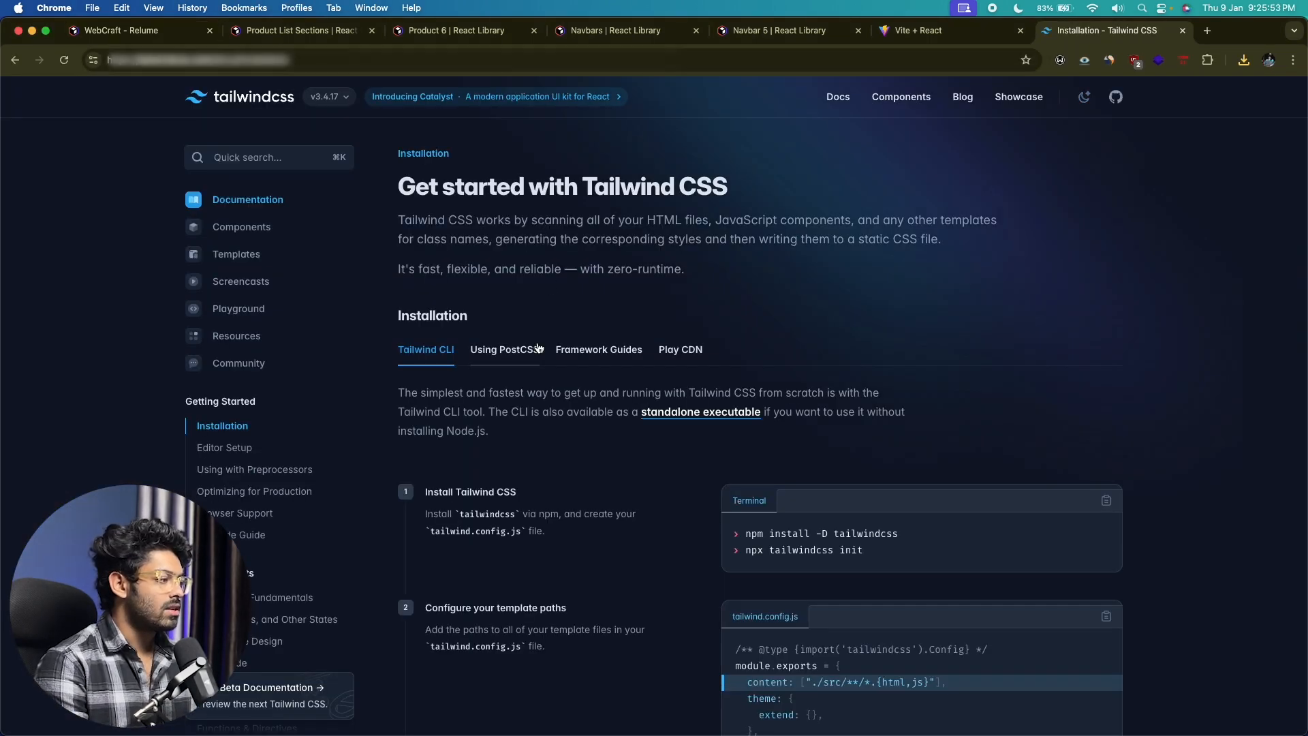
{"action": "left_click", "coordinate": [585, 348]}
{"action": "scroll", "coordinate": [729, 257], "scroll_direction": "down", "scroll_amount": 3}
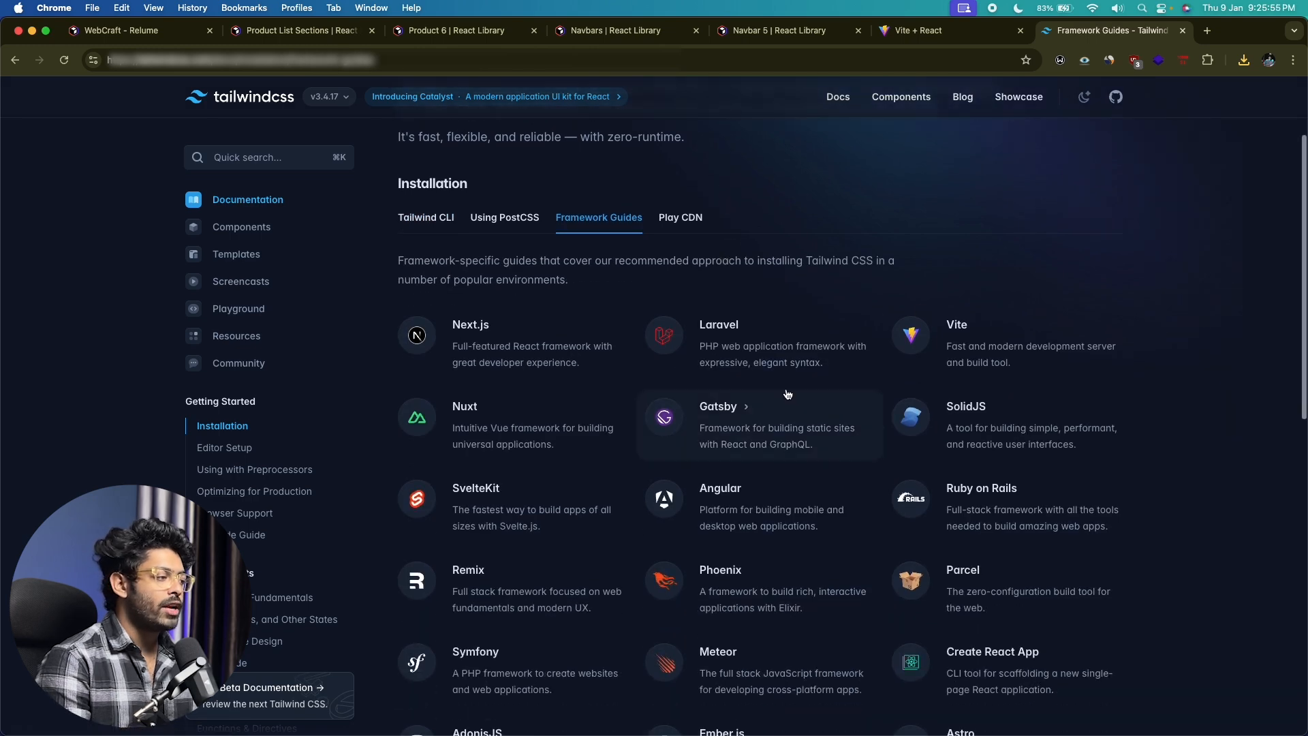
{"action": "scroll", "coordinate": [780, 415], "scroll_direction": "down", "scroll_amount": 1}
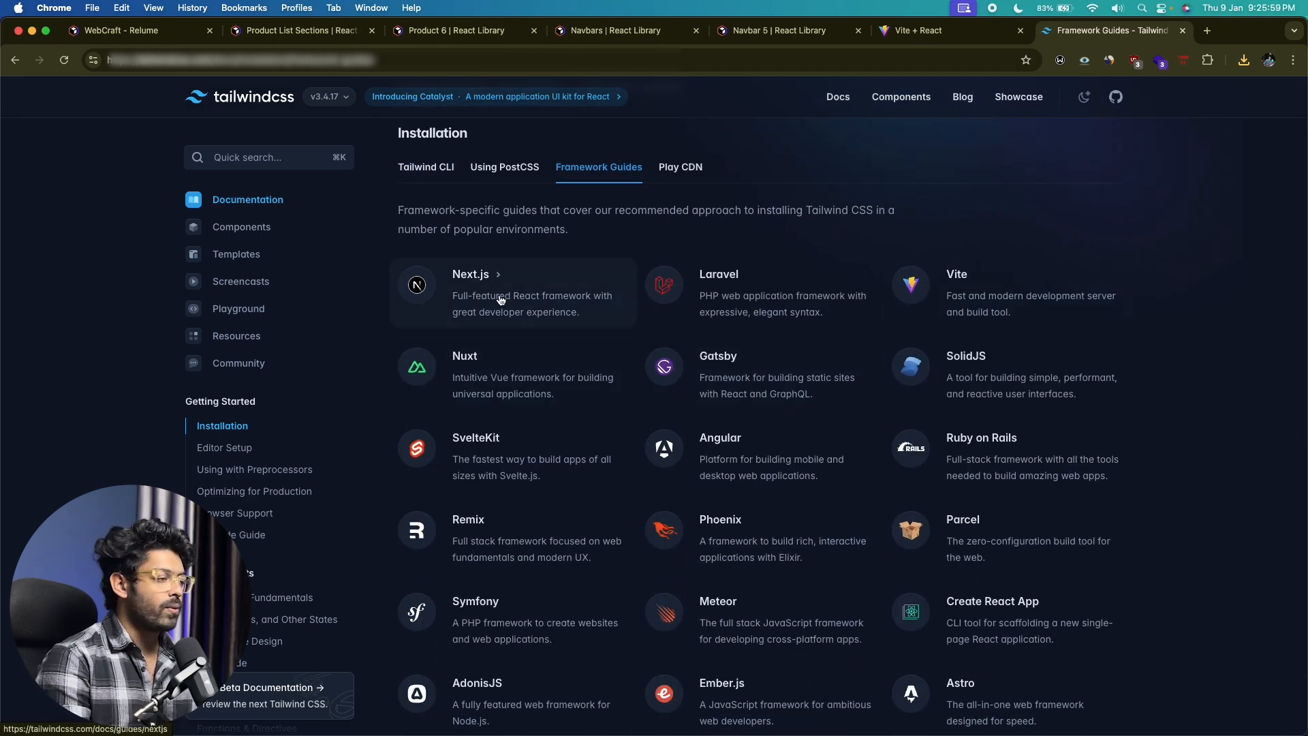
Open the Vite guide and read through its Tailwind CSS setup steps
{"action": "left_click", "coordinate": [913, 283]}
{"action": "scroll", "coordinate": [913, 283], "scroll_direction": "down", "scroll_amount": 4}
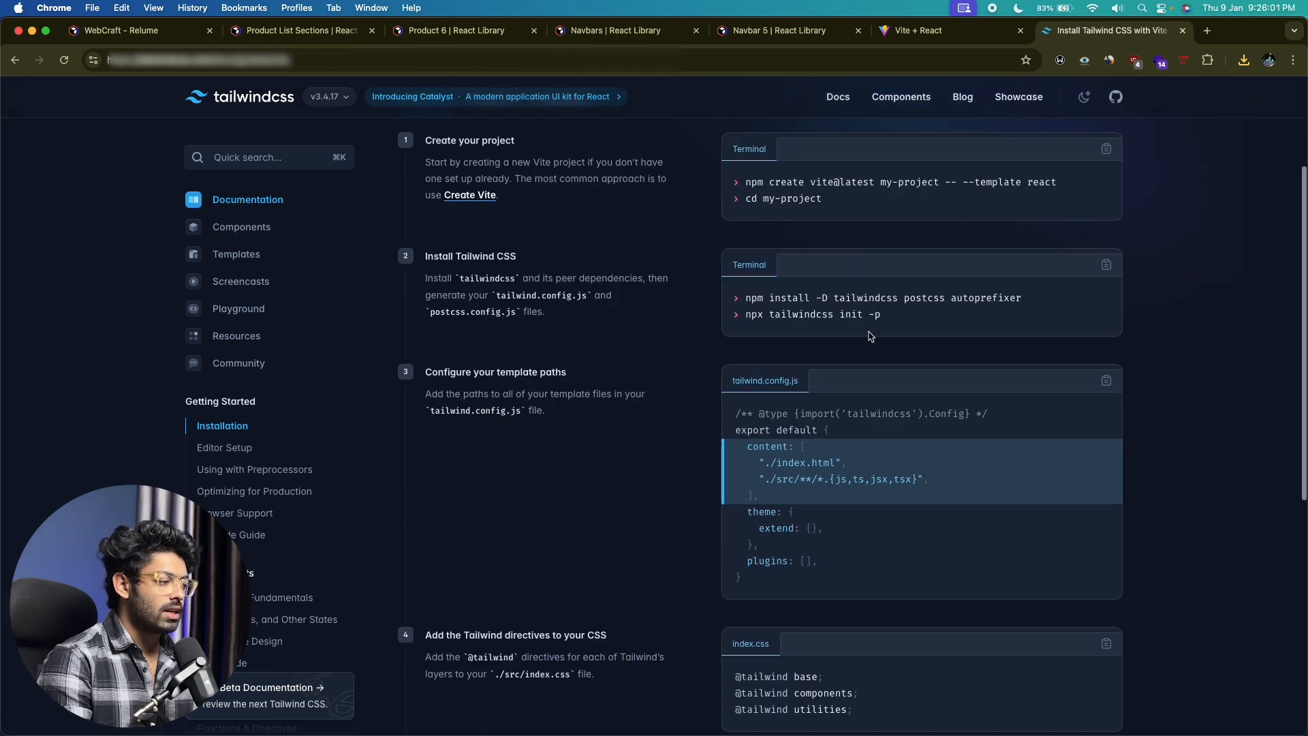
{"action": "scroll", "coordinate": [873, 355], "scroll_direction": "down", "scroll_amount": 7}
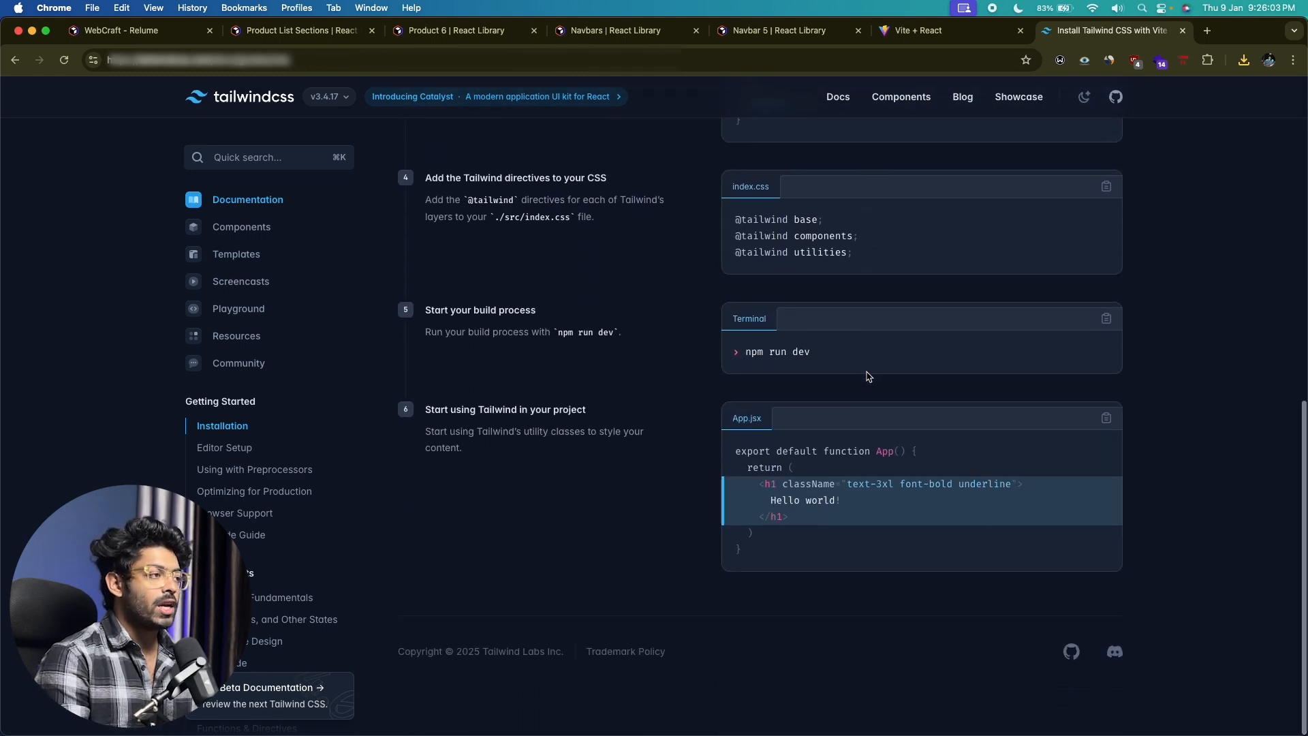
{"action": "scroll", "coordinate": [873, 361], "scroll_direction": "up", "scroll_amount": 3}
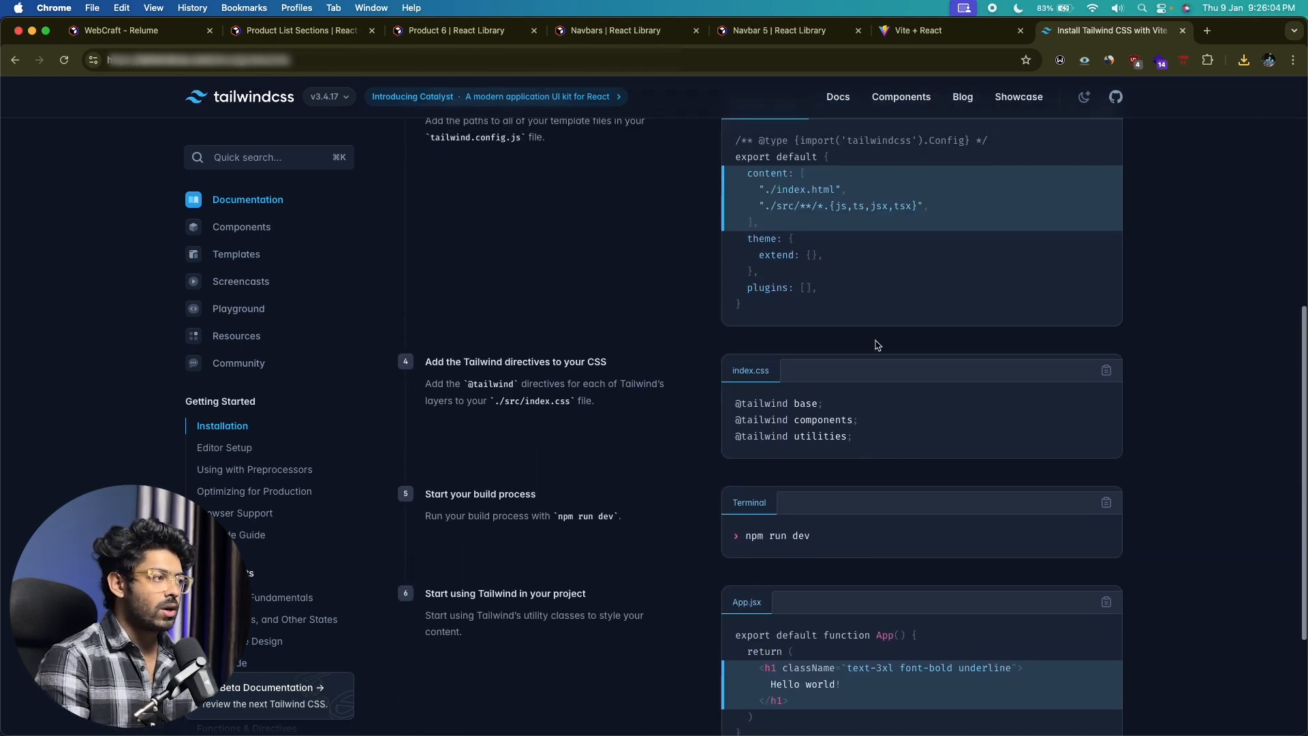
{"action": "left_click", "coordinate": [299, 30]}
{"action": "left_click", "coordinate": [123, 30]}
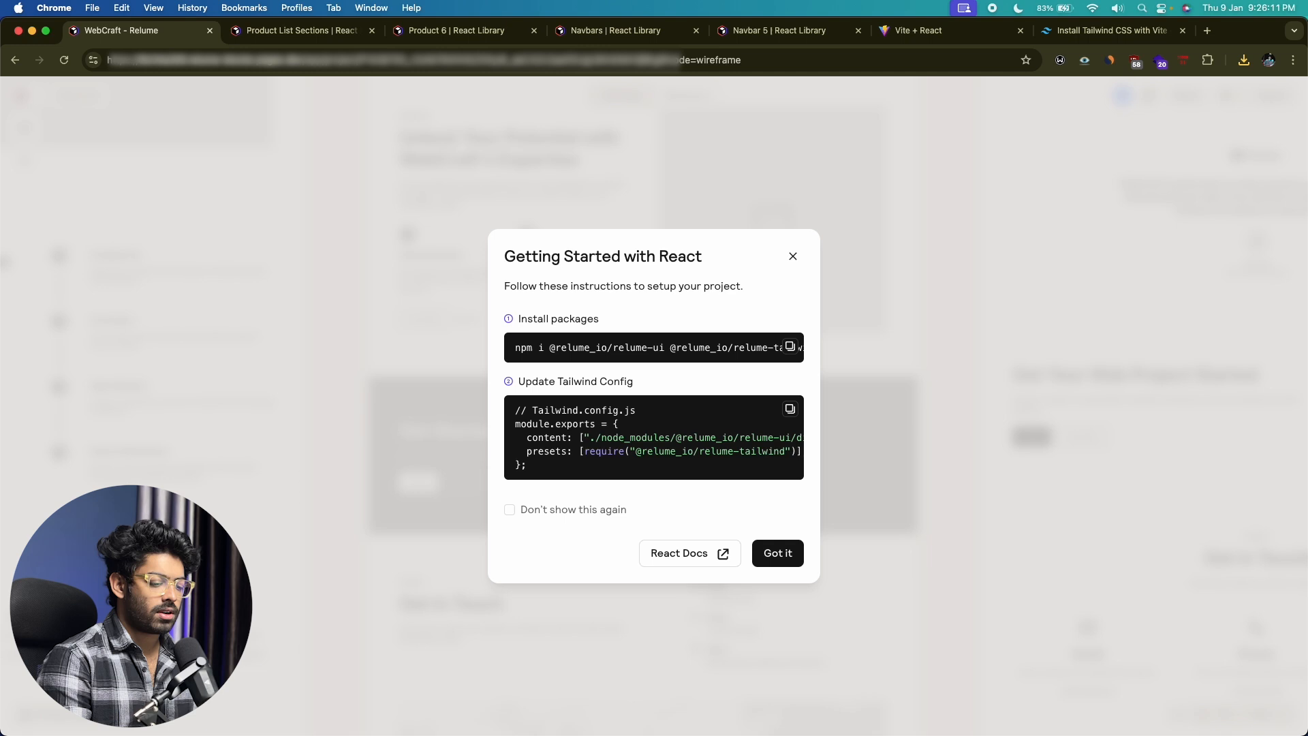
{"action": "key", "text": "super+Tab"}
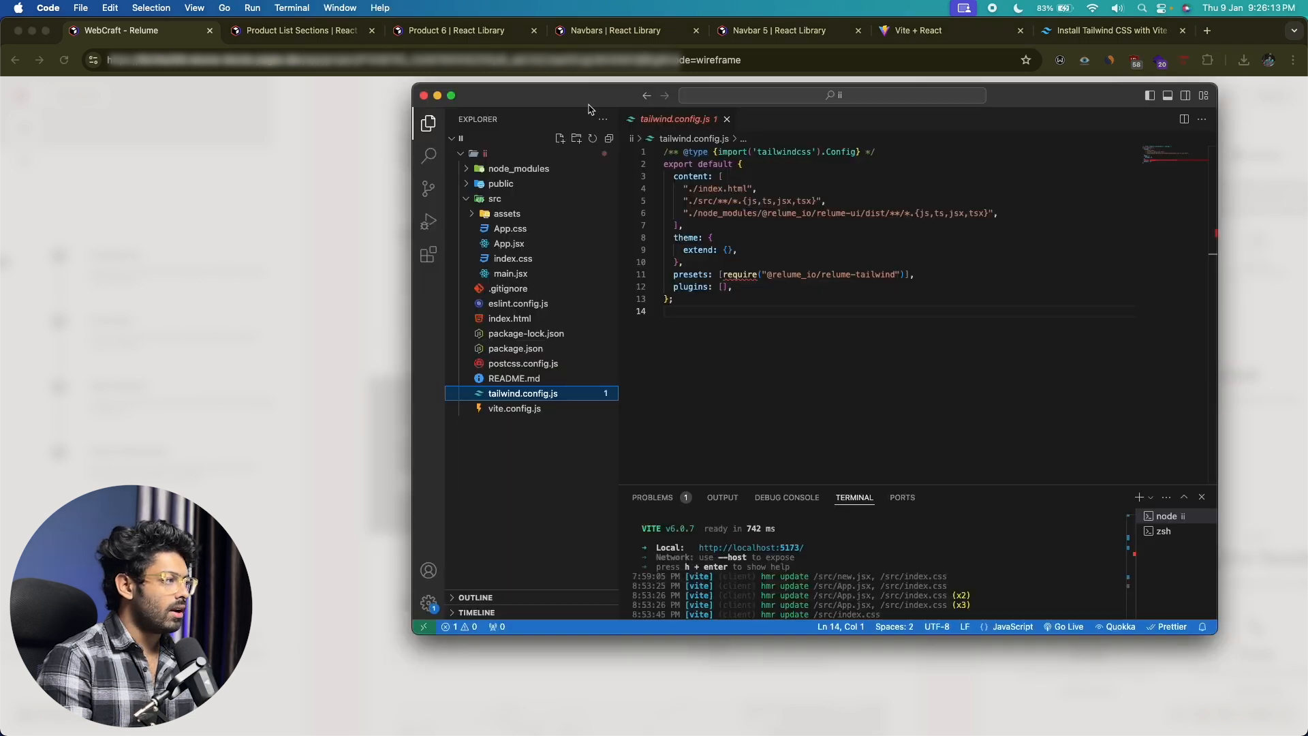
{"action": "left_click_drag", "start_coordinate": [584, 109], "coordinate": [566, 107]}
{"action": "left_click", "coordinate": [1143, 530]}
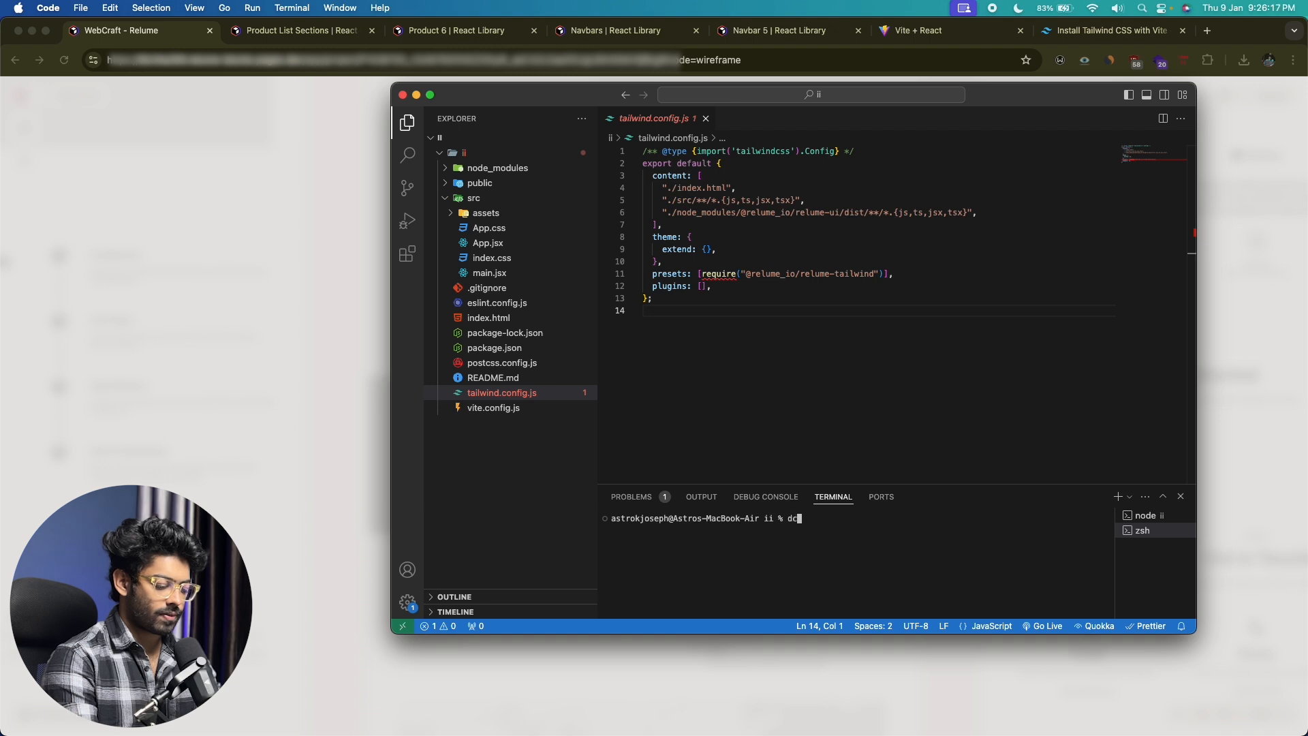
{"action": "type", "text": "cd ii"}
{"action": "key", "text": "Return"}
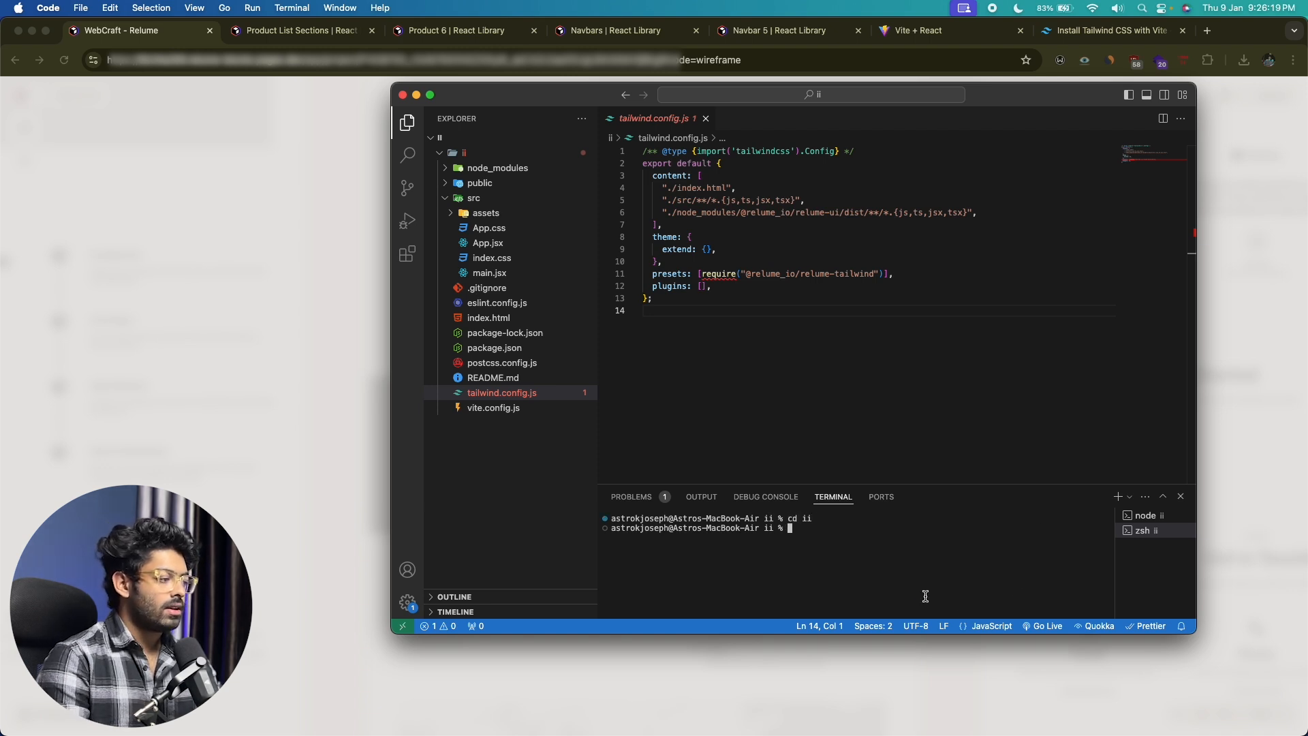
{"action": "type", "text": "npm i @relume_io/relume-ui @relume_io/relume-tailwind"}
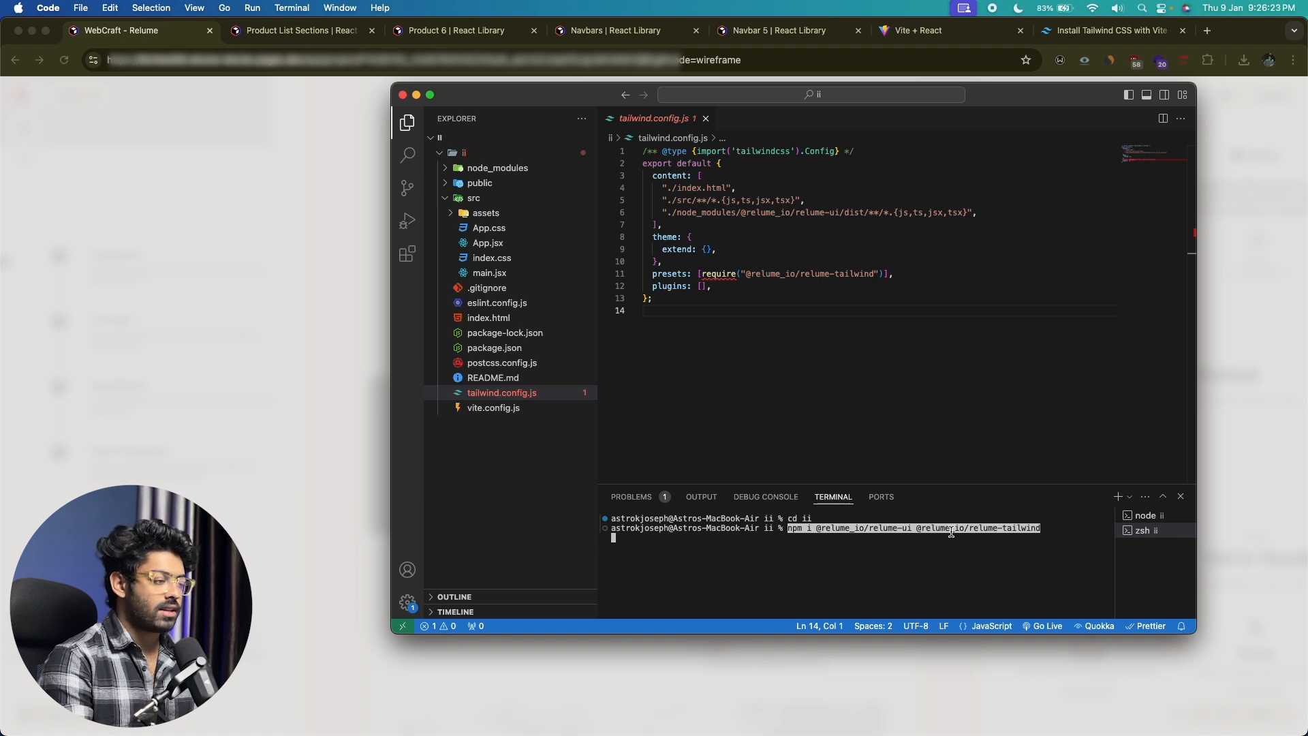
{"action": "key", "text": "Return"}
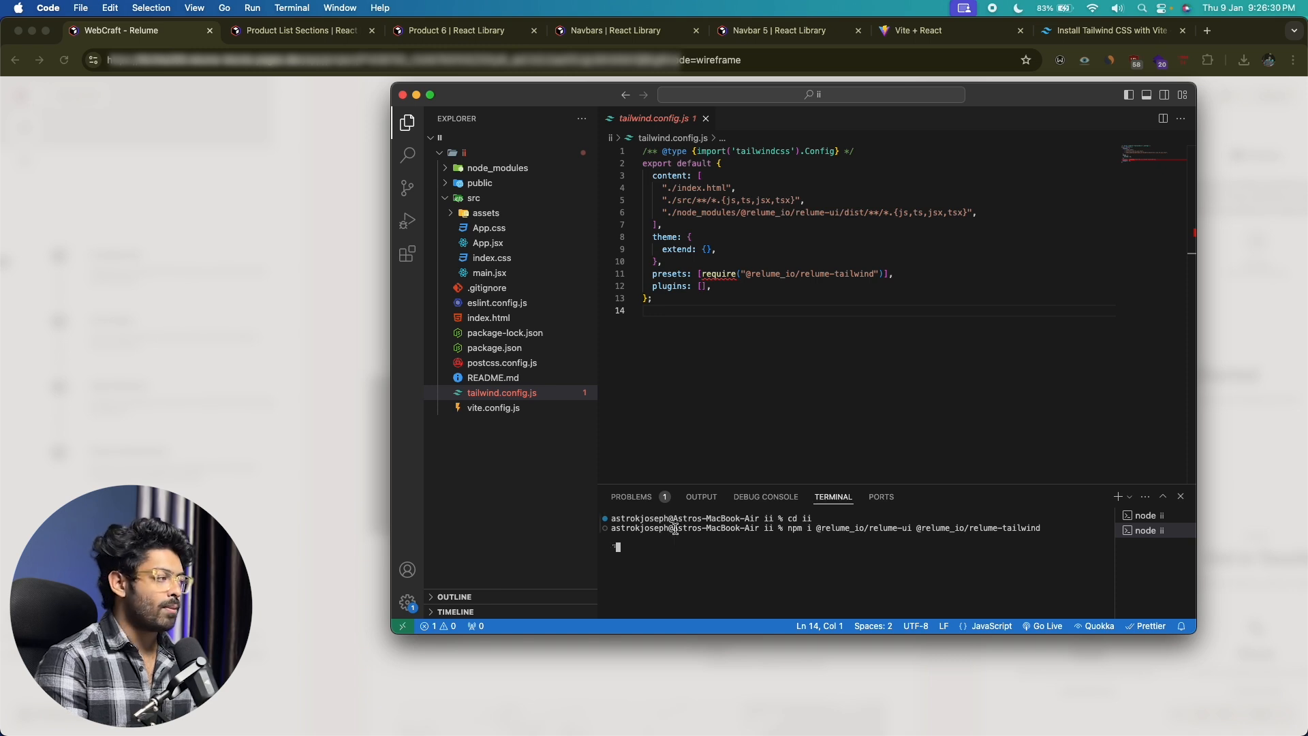
Examine the content and presets lines under Update Tailwind Config in Relume's React setup instructions
{"action": "left_click", "coordinate": [304, 460]}
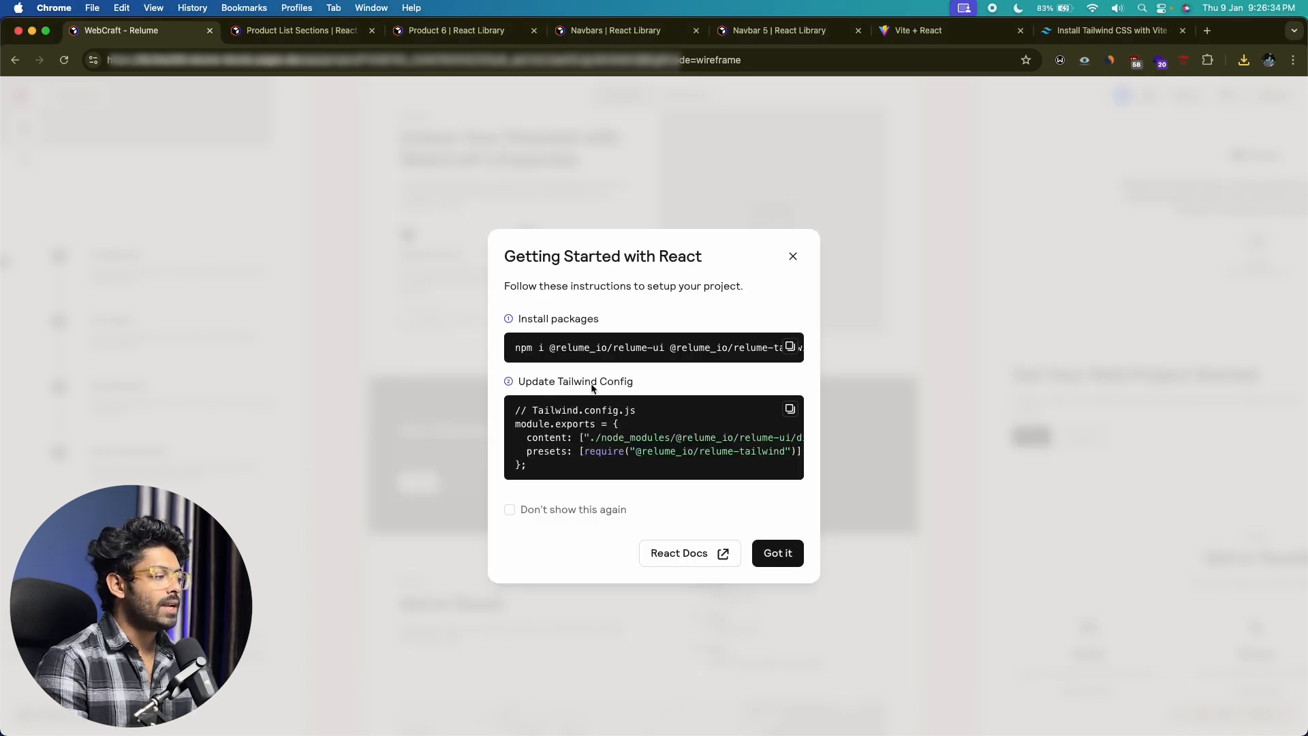
{"action": "left_click_drag", "start_coordinate": [528, 437], "coordinate": [778, 448]}
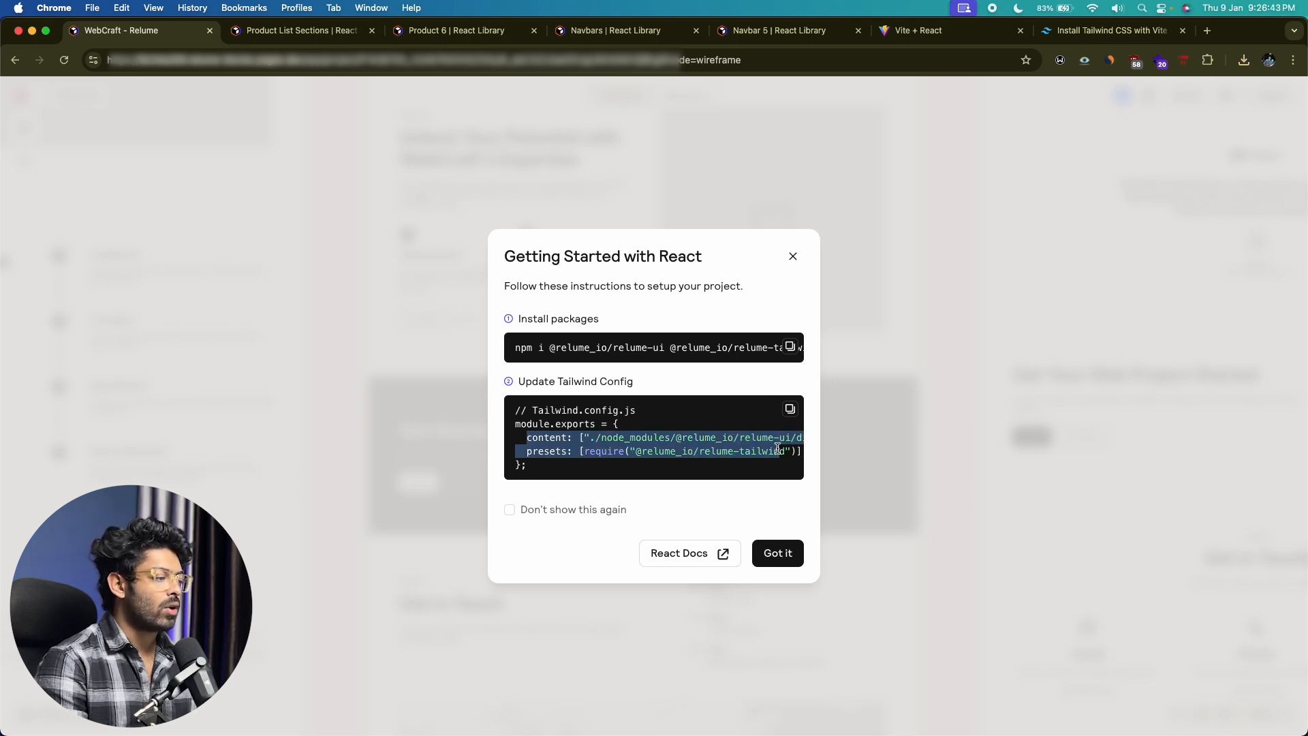
{"action": "left_click", "coordinate": [777, 448]}
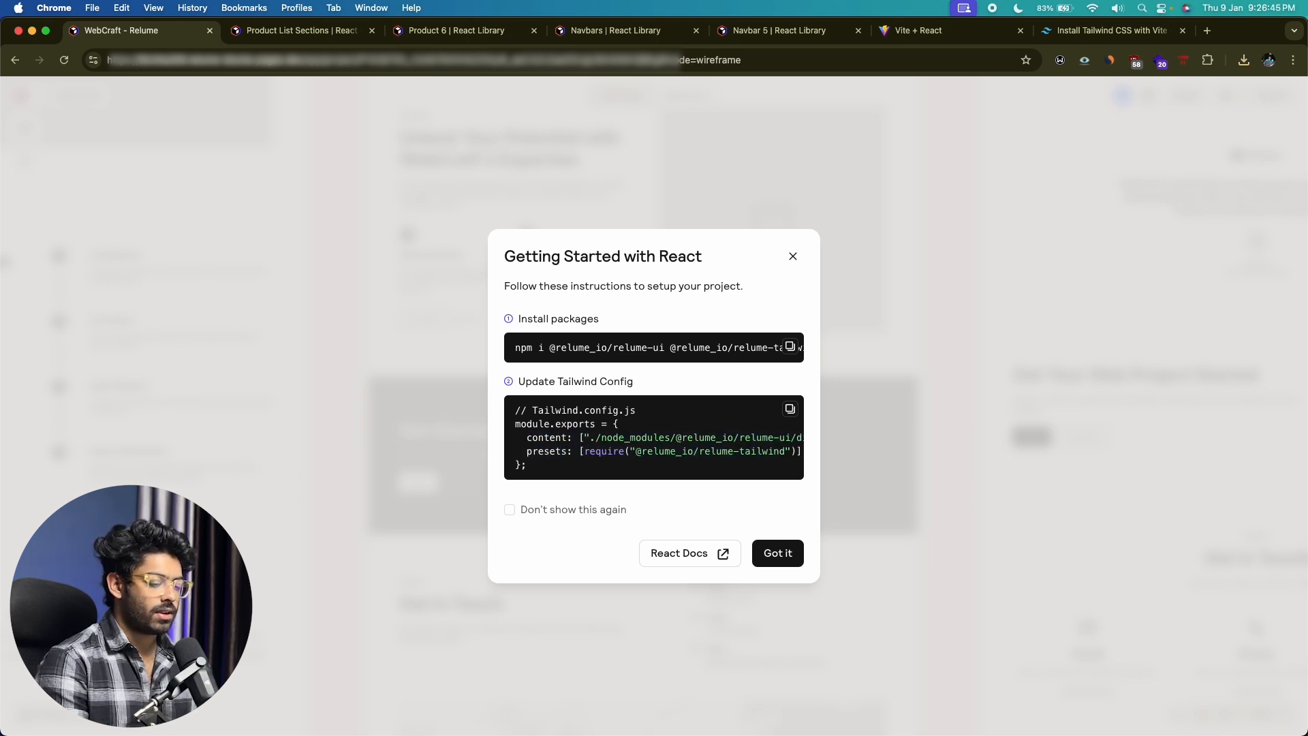
In VS Code, check the Relume content path and presets entry in tailwind.config.js, and close the file
{"action": "key", "text": "super+Tab"}
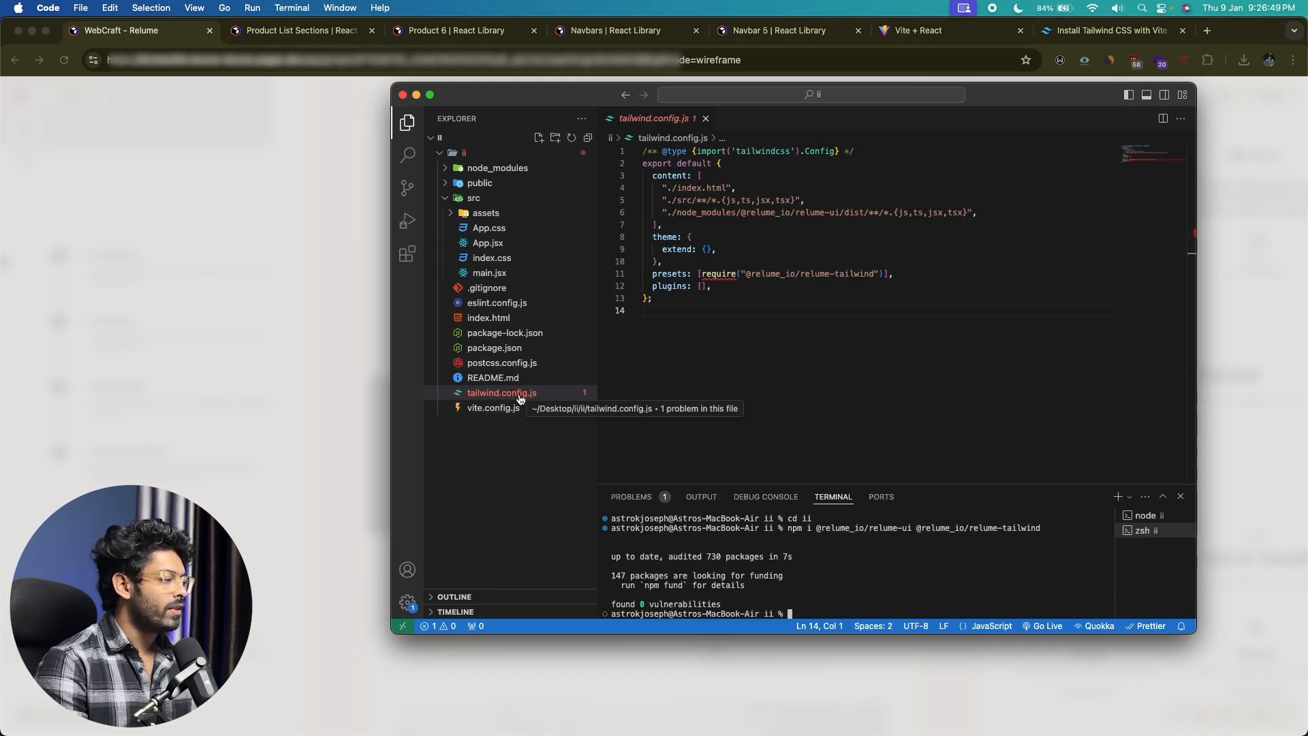
{"action": "left_click", "coordinate": [713, 355]}
{"action": "left_click_drag", "start_coordinate": [658, 214], "coordinate": [964, 214]}
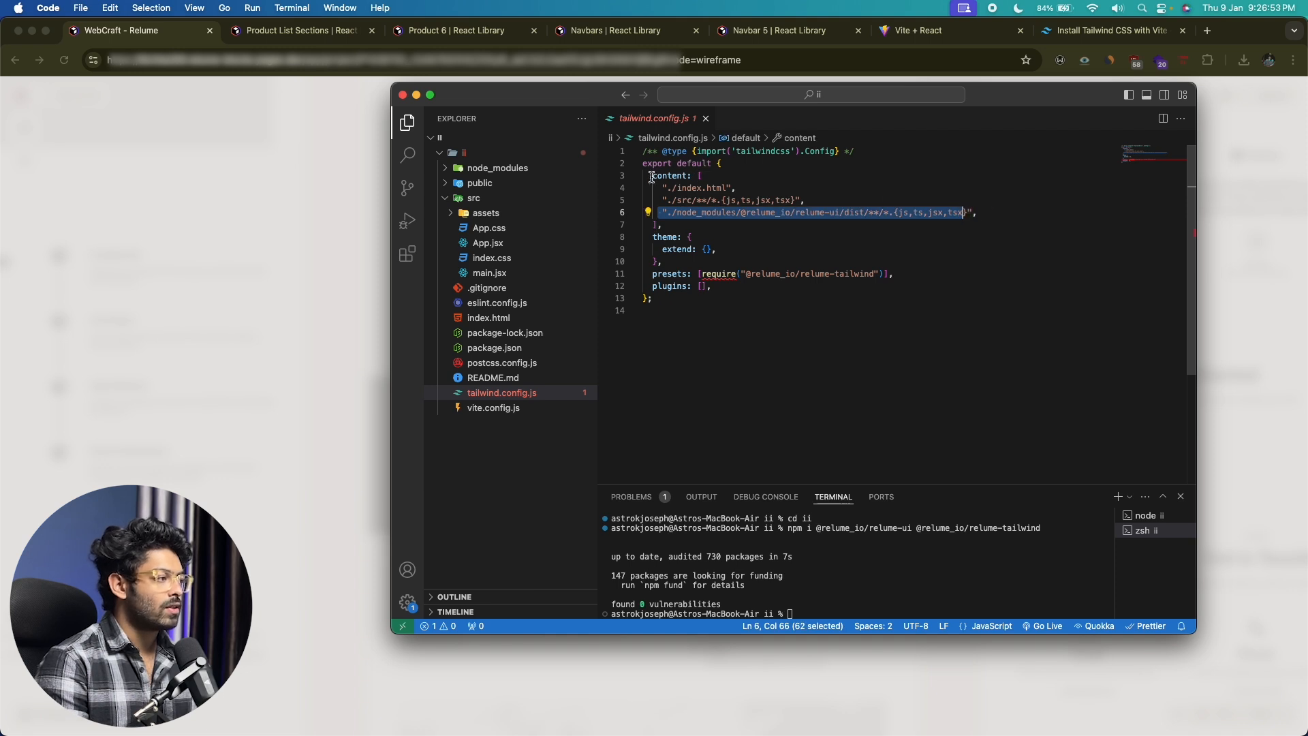
{"action": "left_click_drag", "start_coordinate": [652, 177], "coordinate": [716, 176]}
{"action": "left_click", "coordinate": [715, 301]}
{"action": "left_click_drag", "start_coordinate": [650, 275], "coordinate": [992, 274]}
{"action": "left_click", "coordinate": [992, 275]}
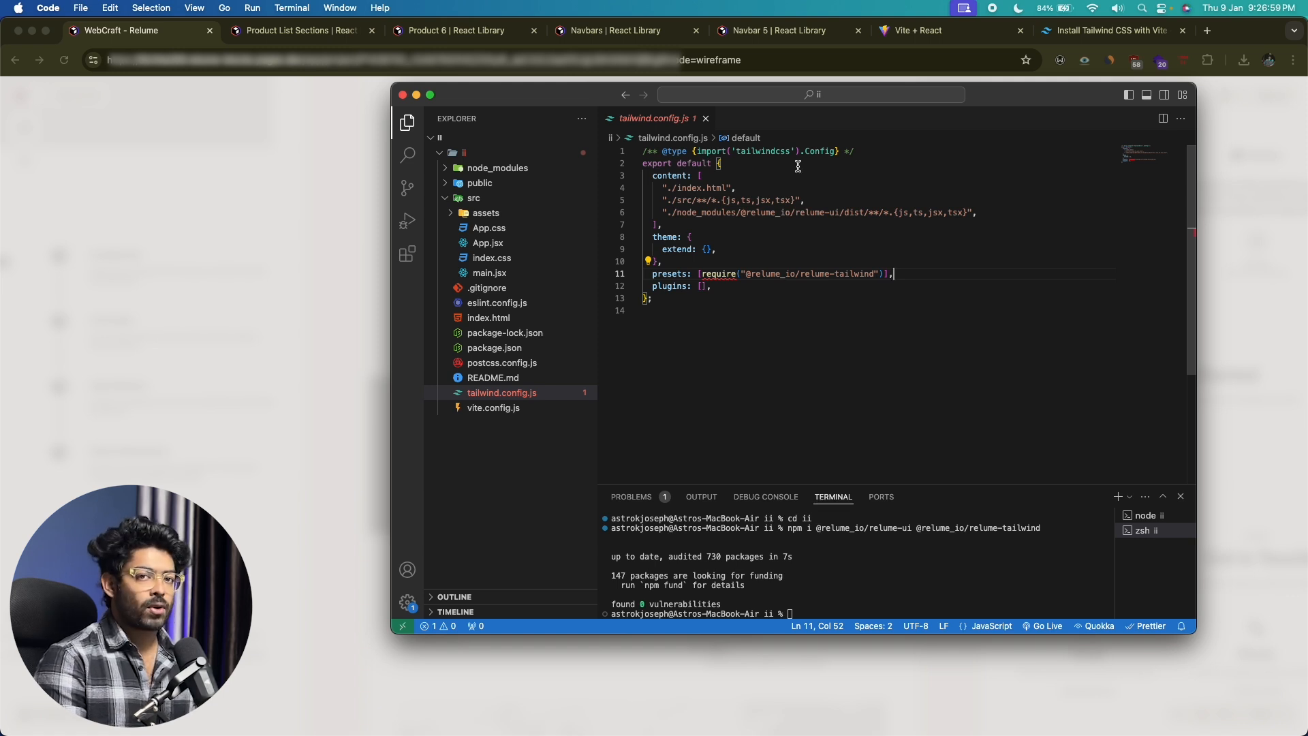
{"action": "key", "text": "super+w"}
Close Relume's setup instructions, download the React code of the global Footer section, and switch back to VS Code
{"action": "key", "text": "super+Tab"}
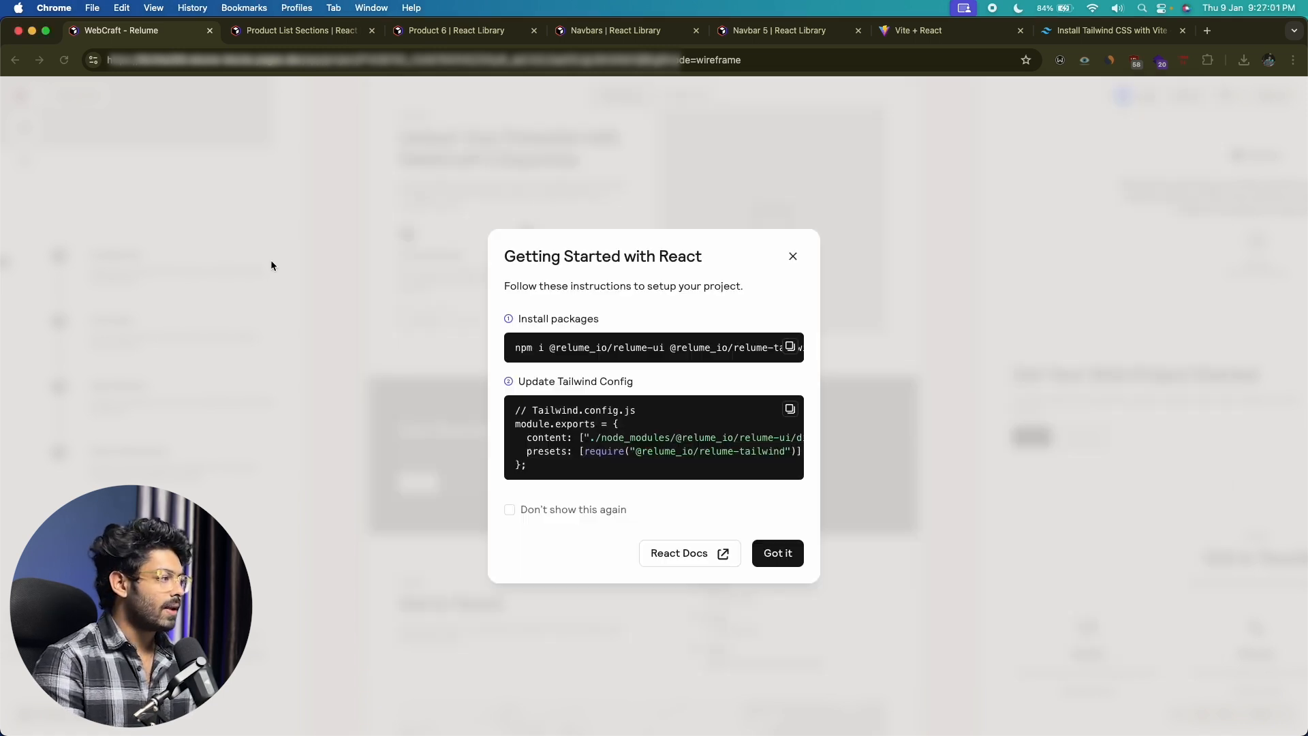
{"action": "left_click", "coordinate": [791, 256]}
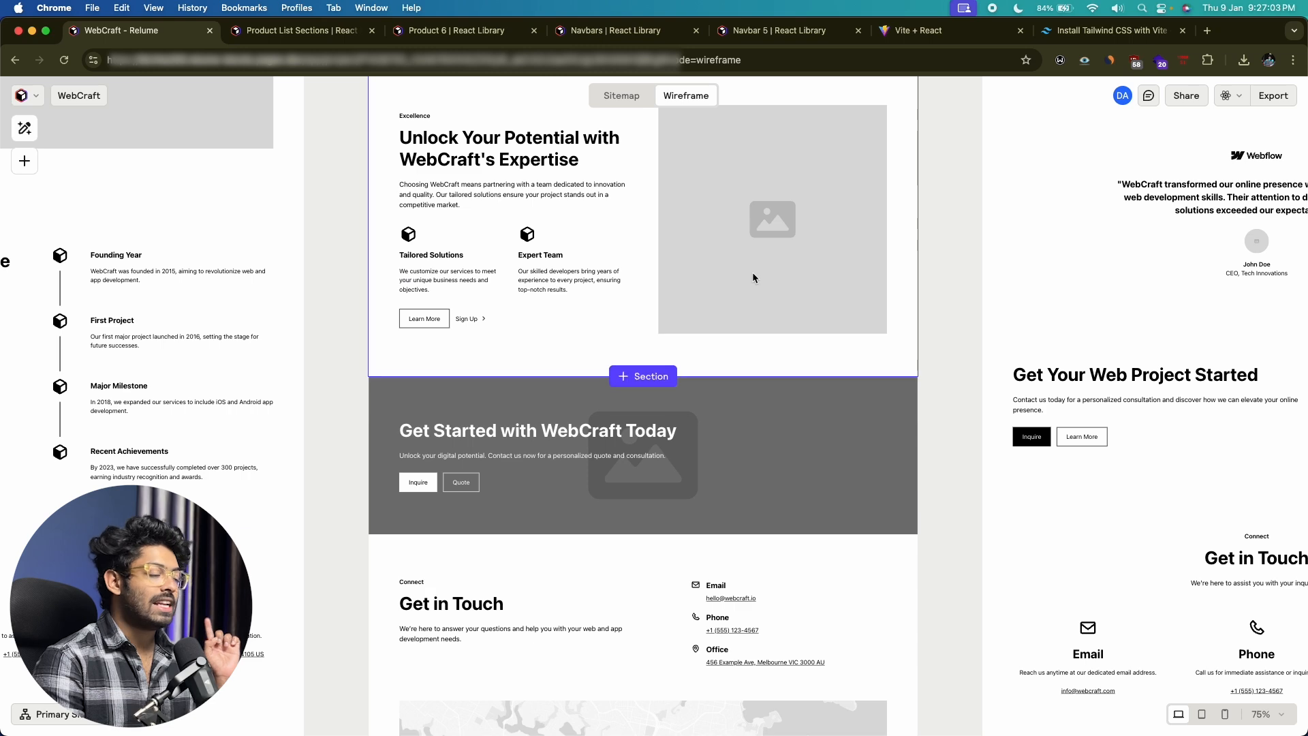
{"action": "scroll", "coordinate": [753, 272], "scroll_direction": "down", "scroll_amount": 5, "text": "ctrl"}
{"action": "scroll", "coordinate": [600, 390], "scroll_direction": "down", "scroll_amount": 3}
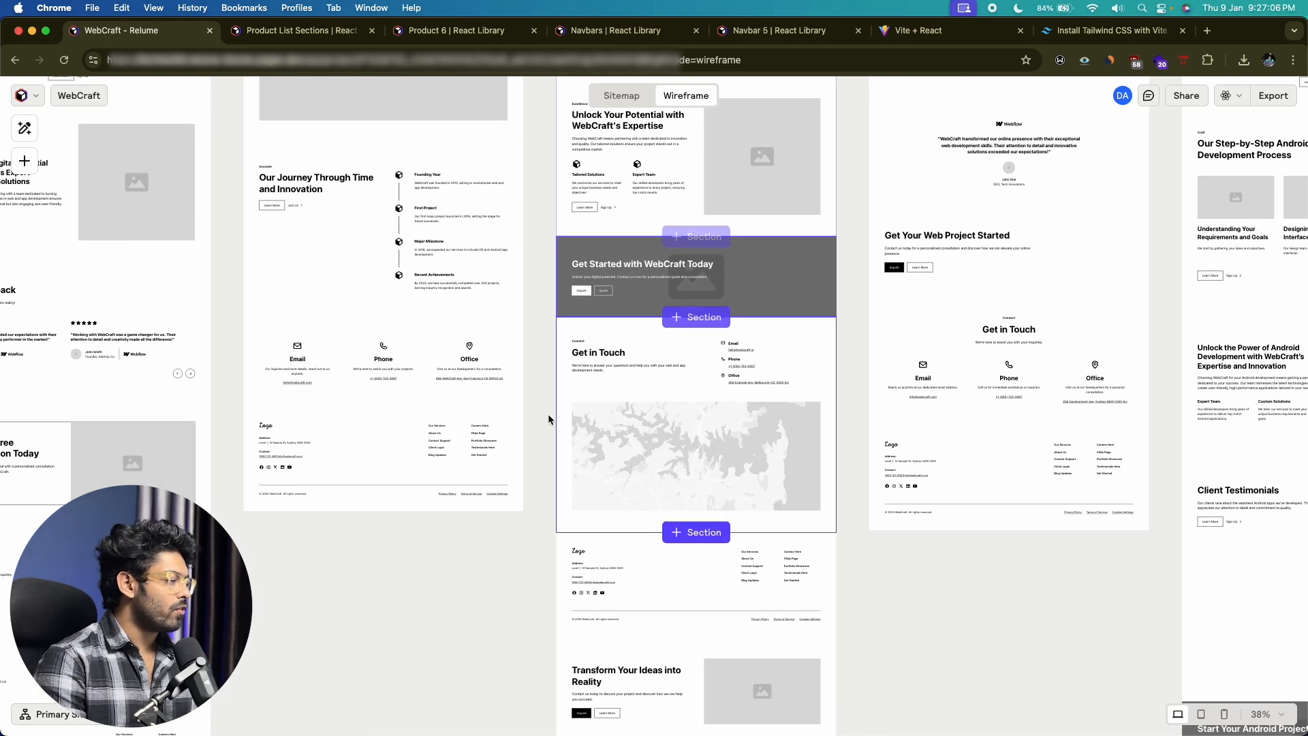
{"action": "scroll", "coordinate": [278, 344], "scroll_direction": "up", "scroll_amount": 10, "text": "ctrl"}
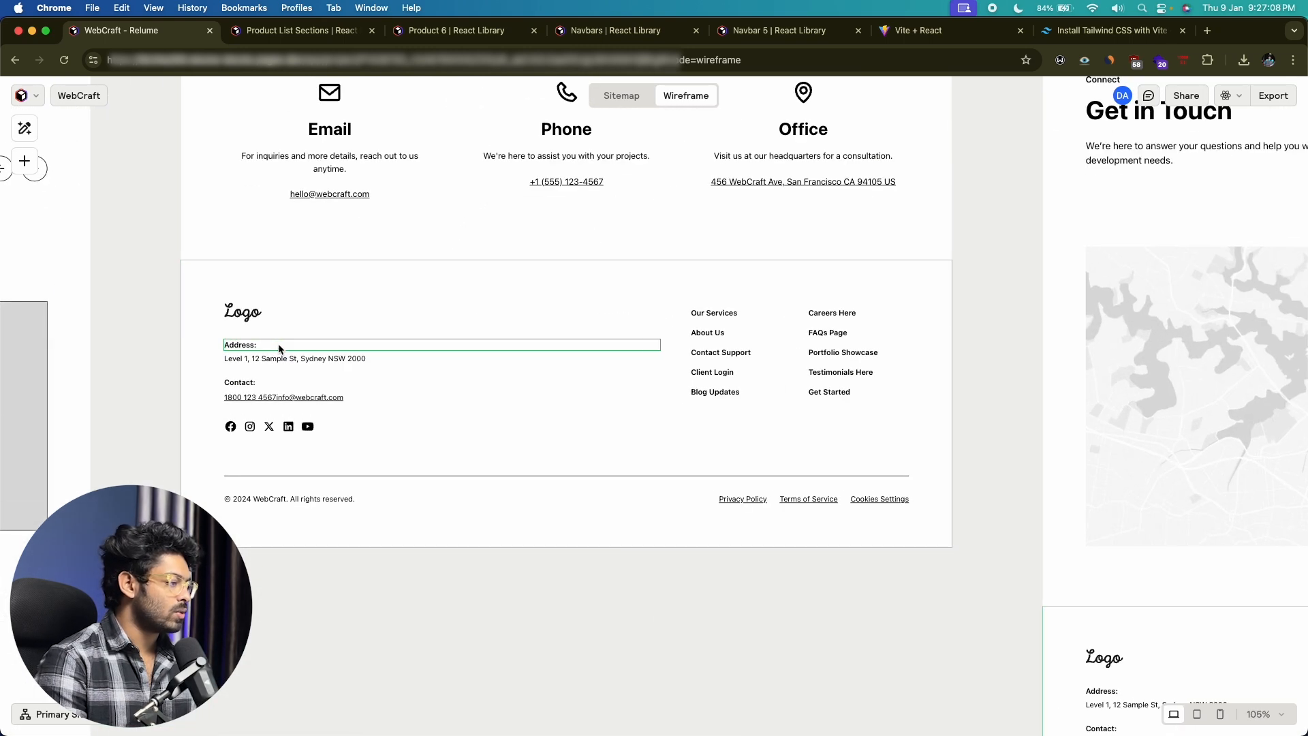
{"action": "left_click", "coordinate": [373, 304]}
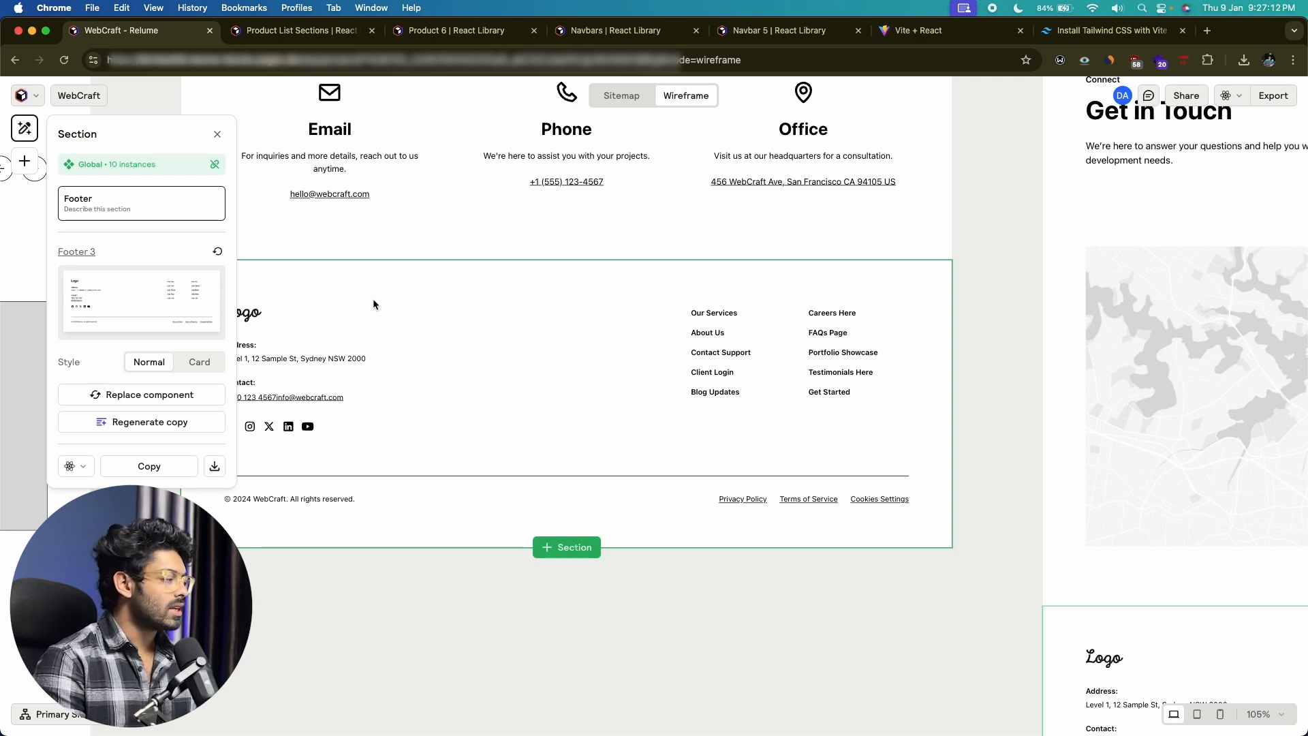
{"action": "right_click", "coordinate": [373, 304]}
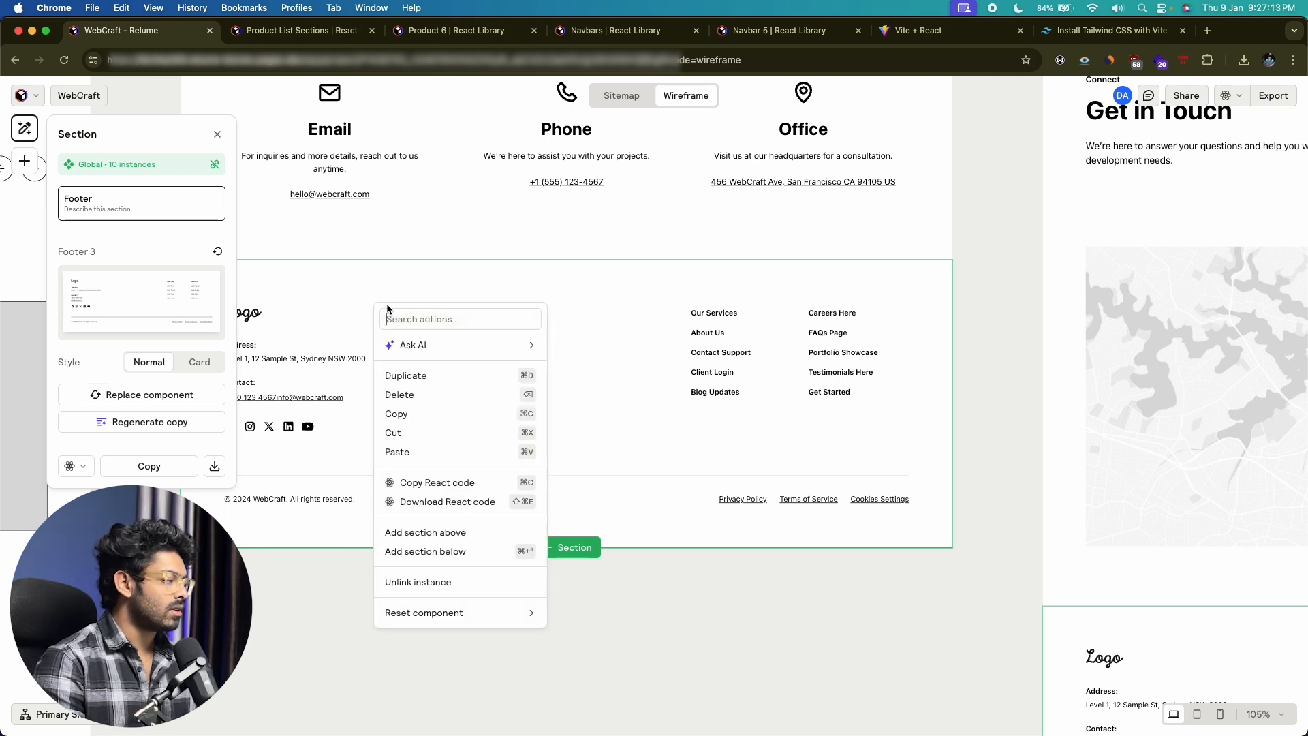
{"action": "left_click", "coordinate": [452, 502]}
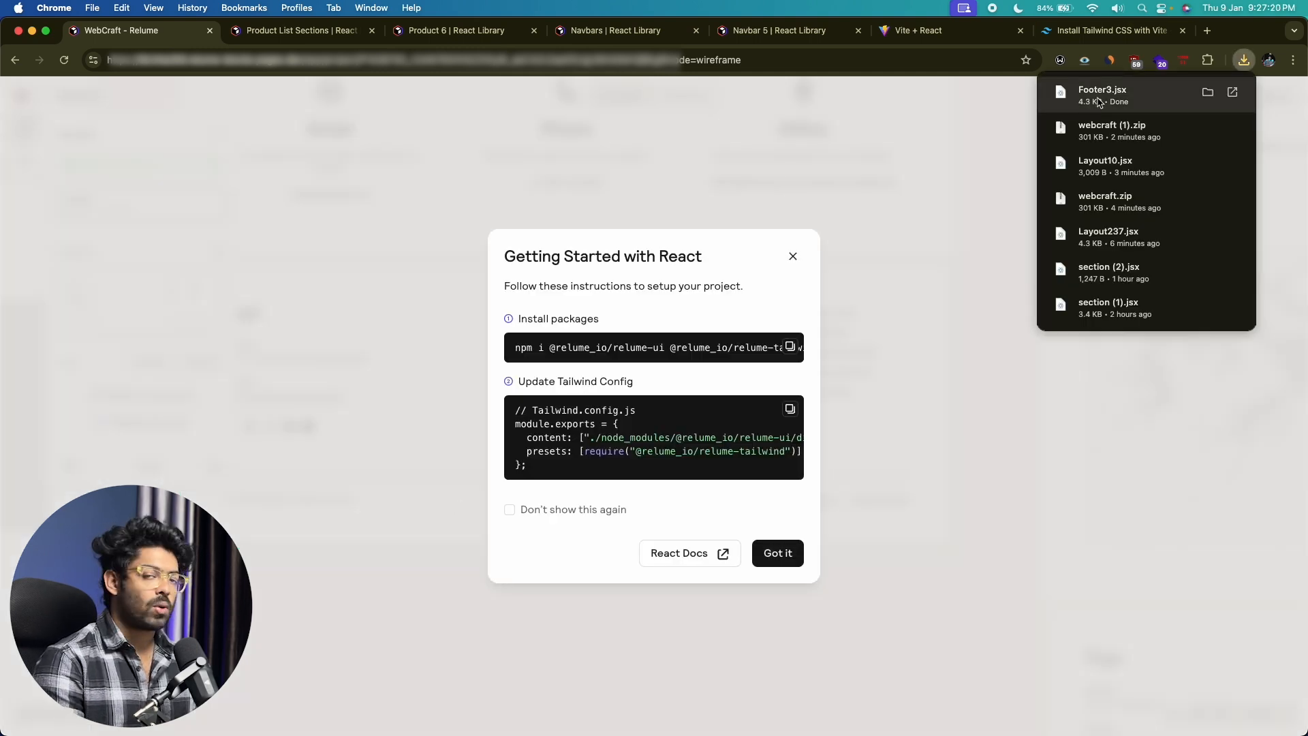
{"action": "key", "text": "super+Tab"}
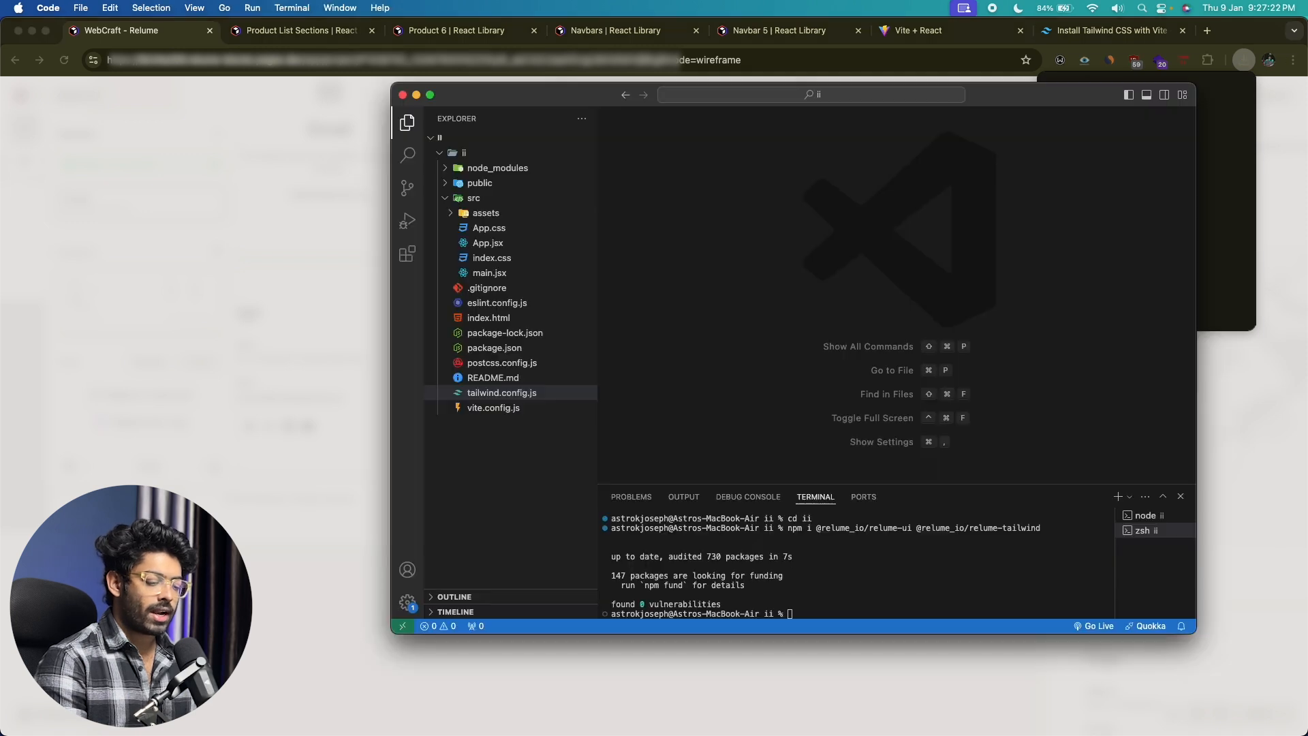
Add the downloaded Footer3.jsx to the project's src folder and move it into a new subfolder named components
{"action": "left_click_drag", "start_coordinate": [544, 105], "coordinate": [363, 106]}
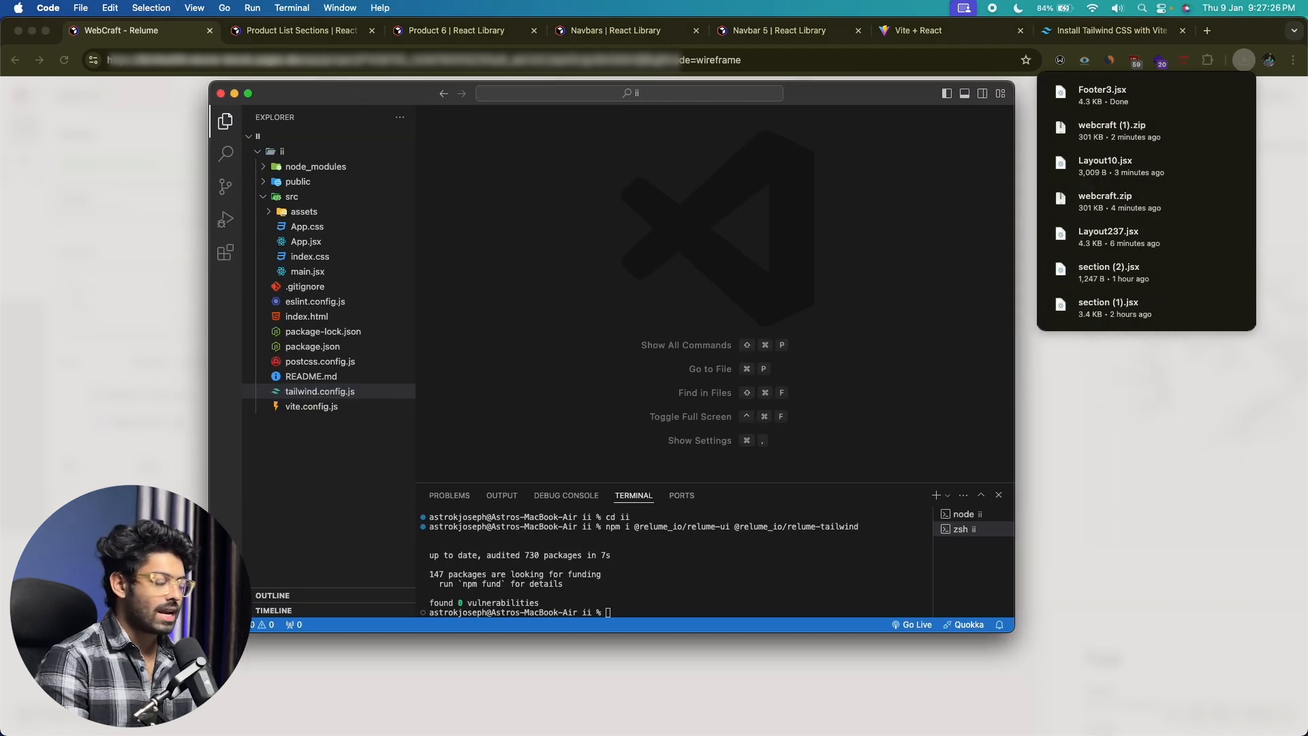
{"action": "left_click_drag", "start_coordinate": [1102, 95], "coordinate": [359, 257]}
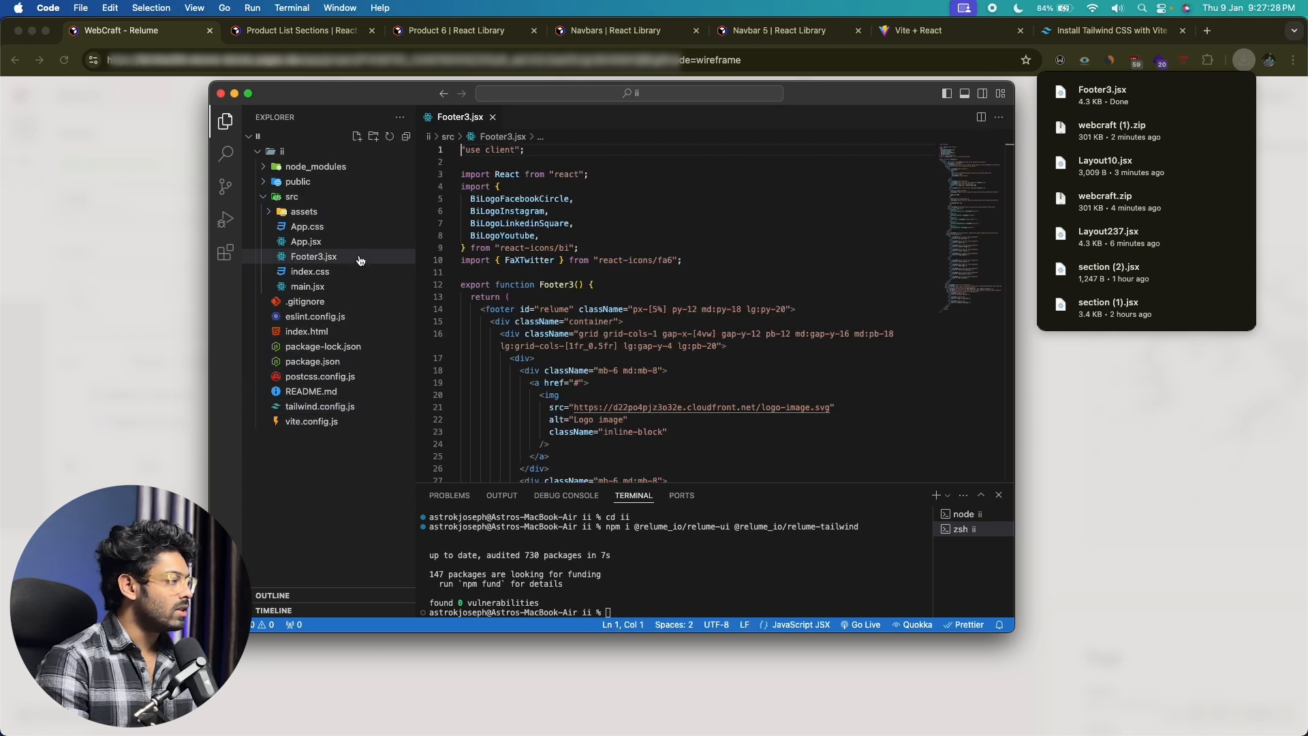
{"action": "left_click", "coordinate": [374, 137]}
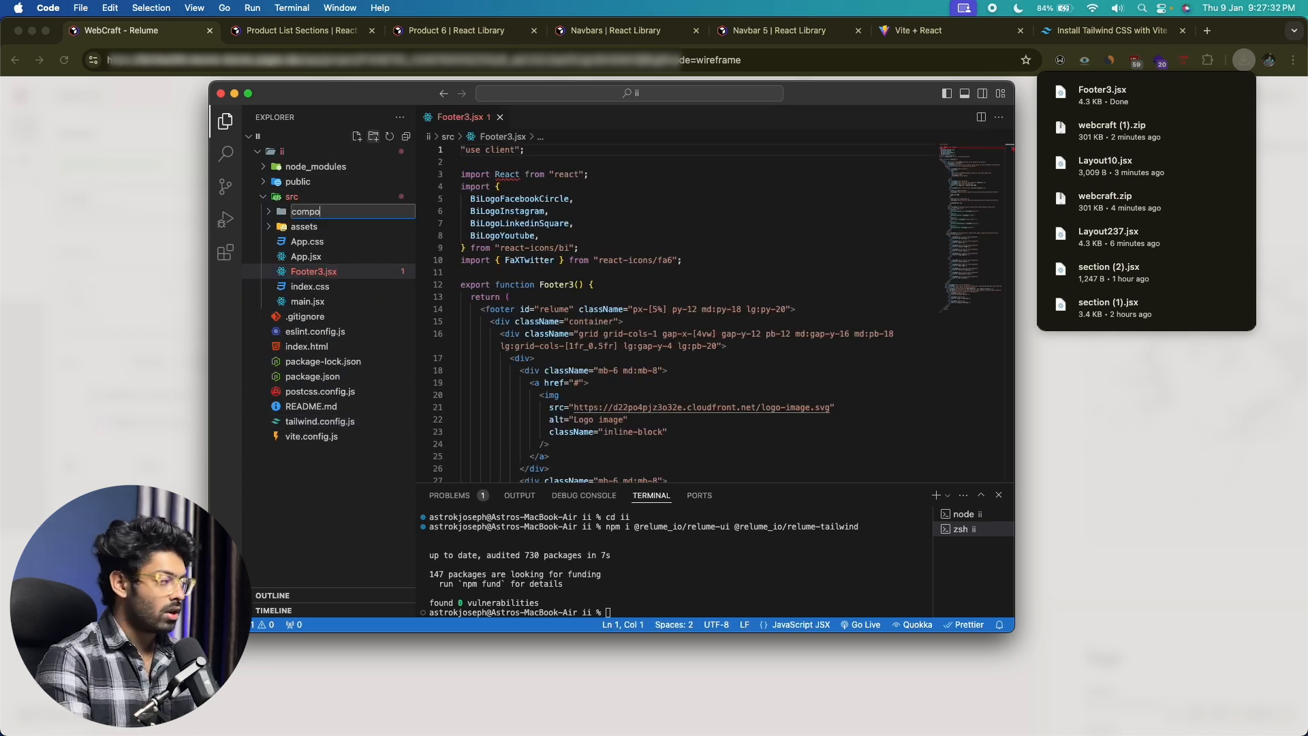
{"action": "key", "text": "Return"}
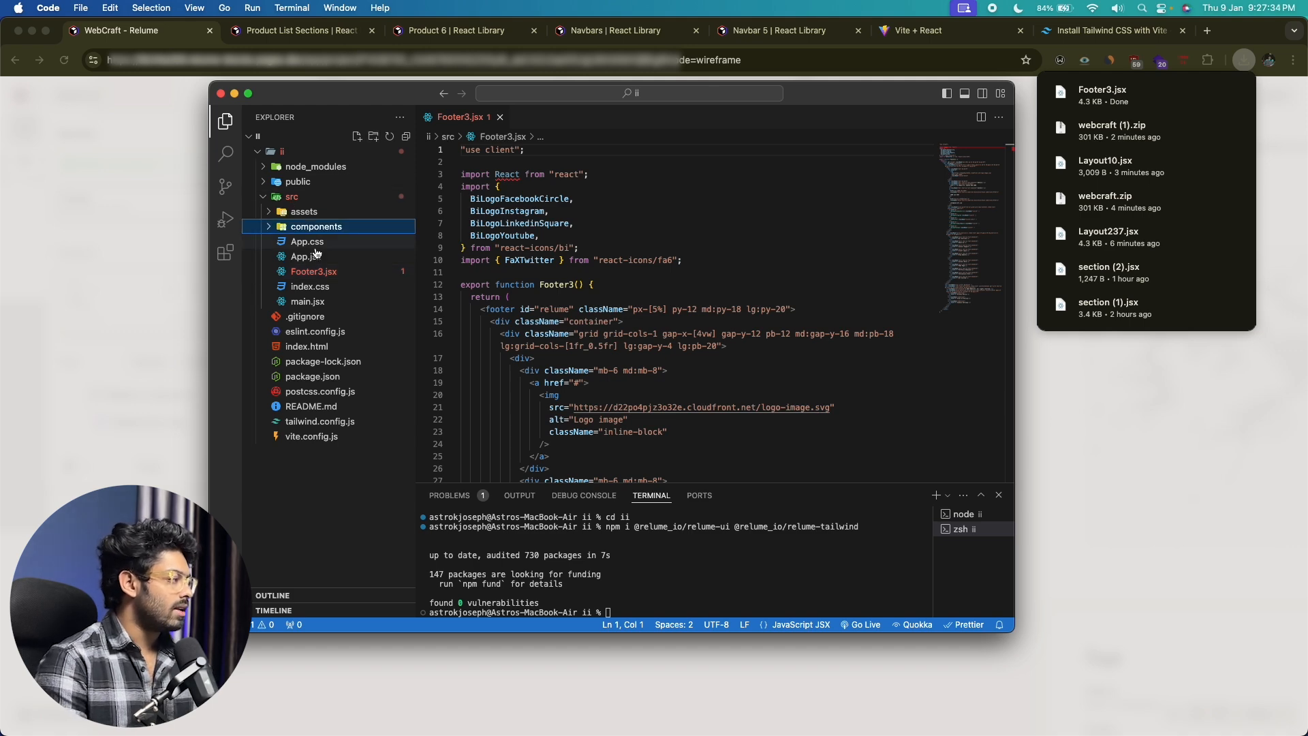
{"action": "left_click", "coordinate": [311, 276]}
{"action": "left_click_drag", "start_coordinate": [327, 265], "coordinate": [320, 231]}
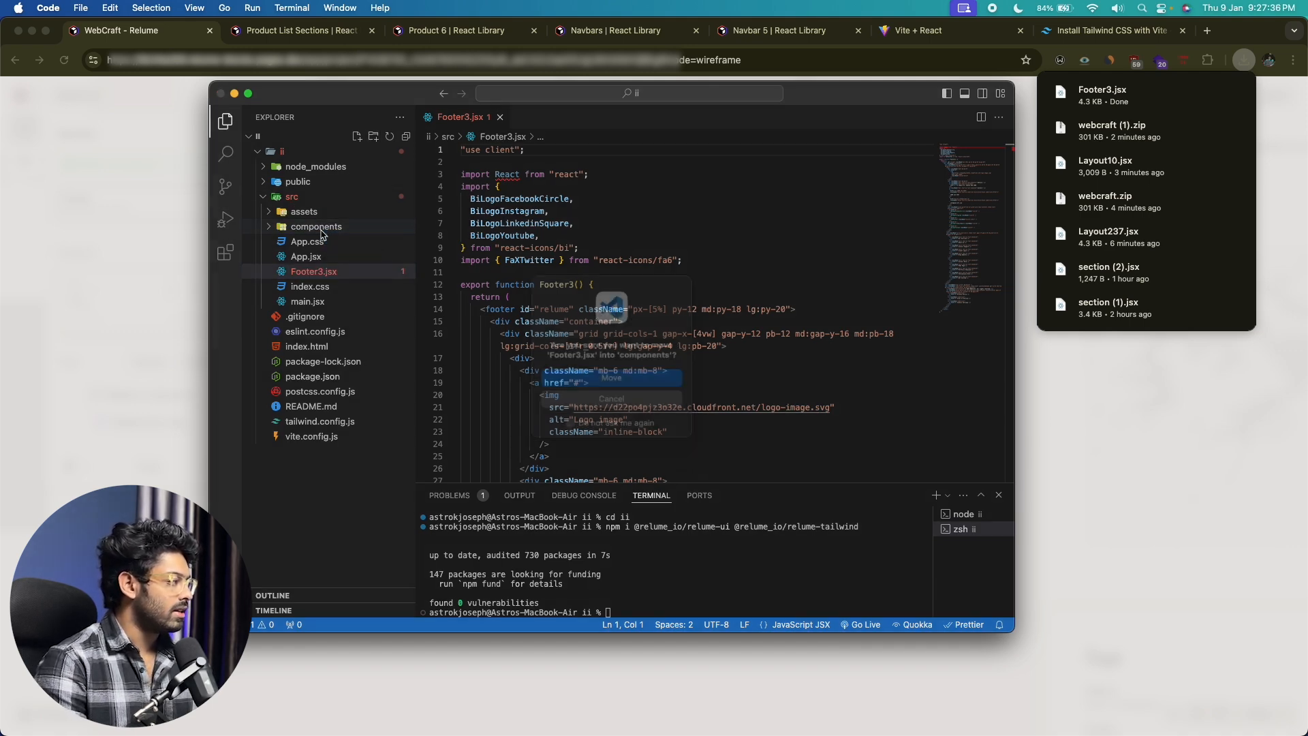
{"action": "left_click", "coordinate": [609, 383]}
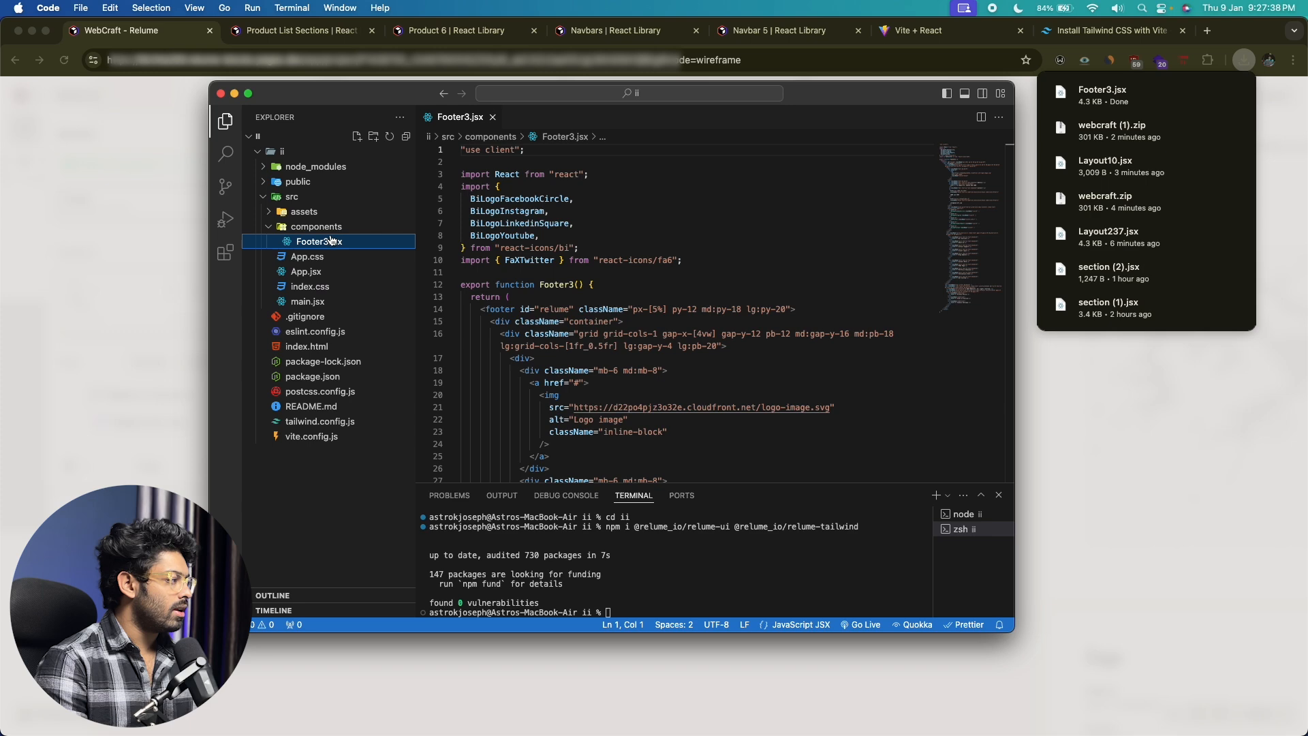
Insert a <Footer3 /> component with its automatic import after the closing read-the-docs paragraph in App.jsx and save the file
{"action": "scroll", "coordinate": [593, 242], "scroll_direction": "down", "scroll_amount": 10}
{"action": "scroll", "coordinate": [593, 242], "scroll_direction": "up", "scroll_amount": 10}
{"action": "scroll", "coordinate": [593, 242], "scroll_direction": "down", "scroll_amount": 4}
{"action": "scroll", "coordinate": [593, 242], "scroll_direction": "up", "scroll_amount": 4}
{"action": "left_click", "coordinate": [306, 272]}
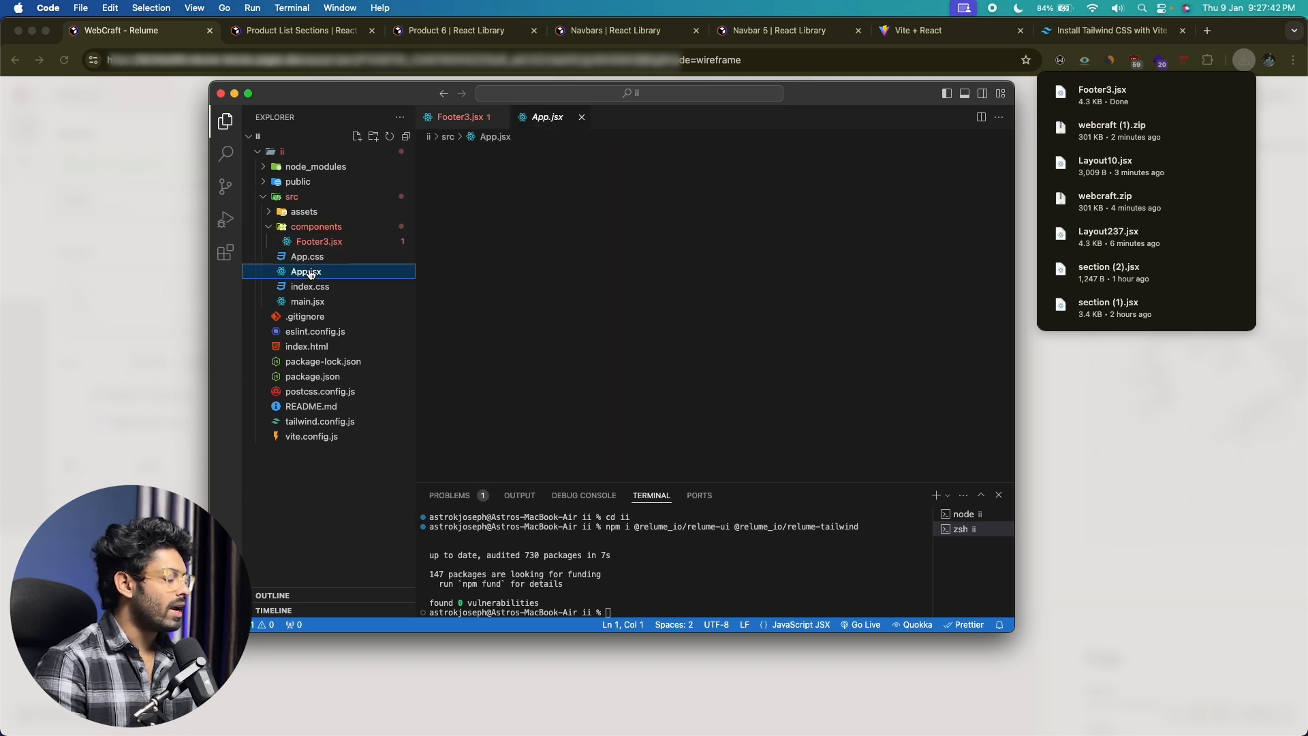
{"action": "scroll", "coordinate": [640, 274], "scroll_direction": "down", "scroll_amount": 3}
{"action": "scroll", "coordinate": [639, 274], "scroll_direction": "down", "scroll_amount": 2}
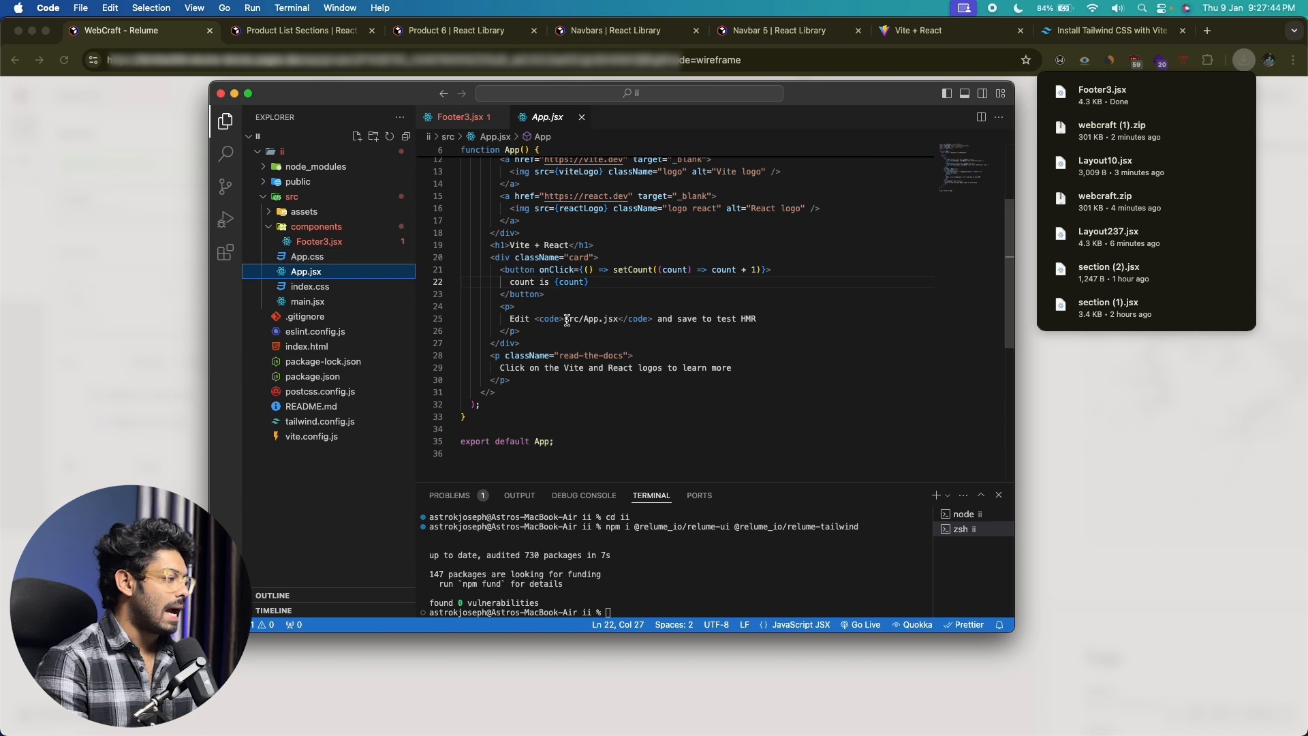
{"action": "left_click", "coordinate": [529, 381]}
{"action": "key", "text": "Return"}
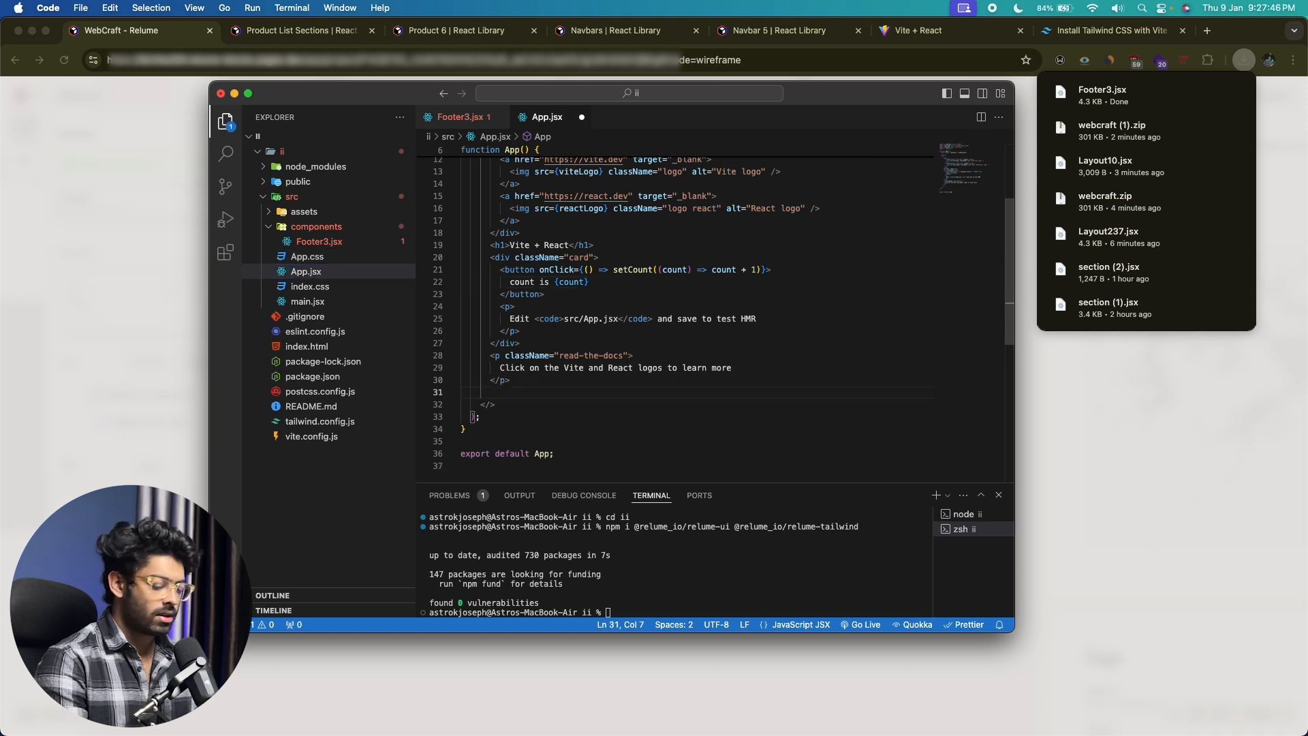
{"action": "type", "text": "<Footer3"}
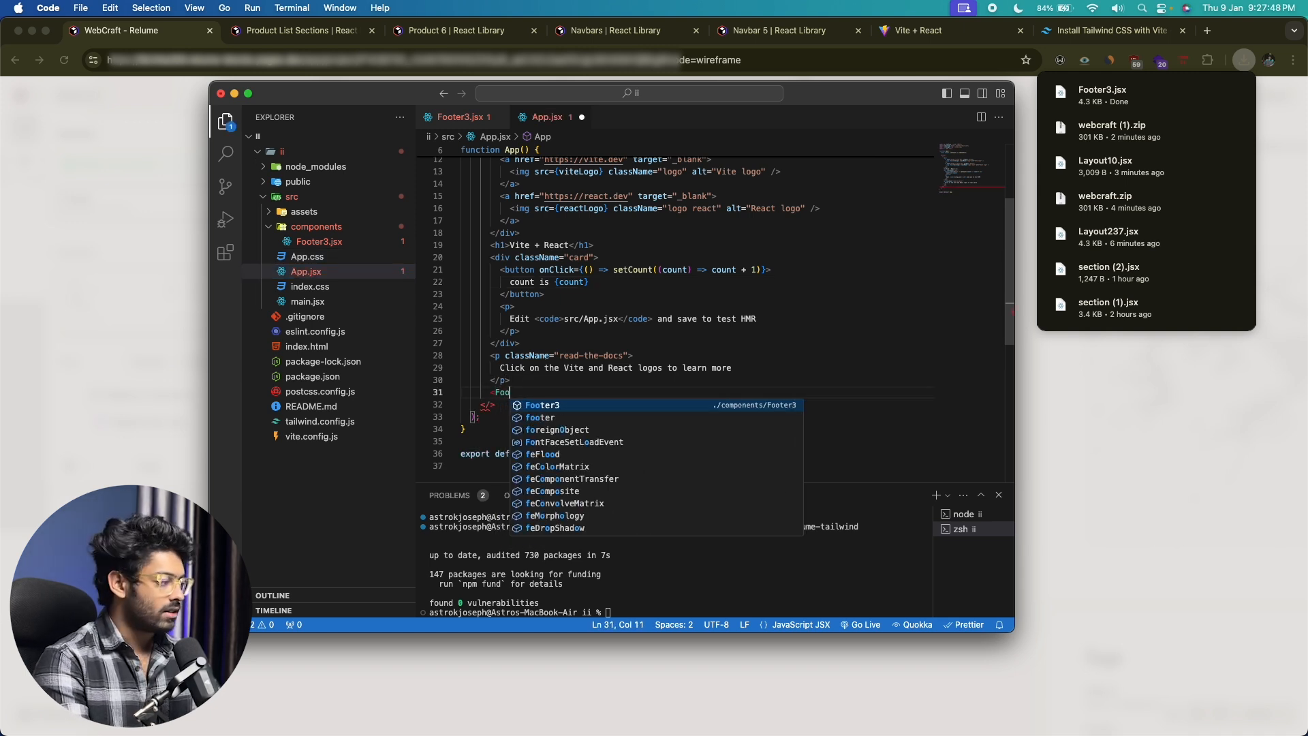
{"action": "key", "text": "Return"}
{"action": "type", "text": "/>"}
{"action": "key", "text": "super+s"}
Check the Footer3 import line in App.jsx, and view the footer on the Vite + React page in Chrome
{"action": "scroll", "coordinate": [569, 183], "scroll_direction": "up", "scroll_amount": 5}
{"action": "left_click_drag", "start_coordinate": [689, 193], "coordinate": [538, 212]}
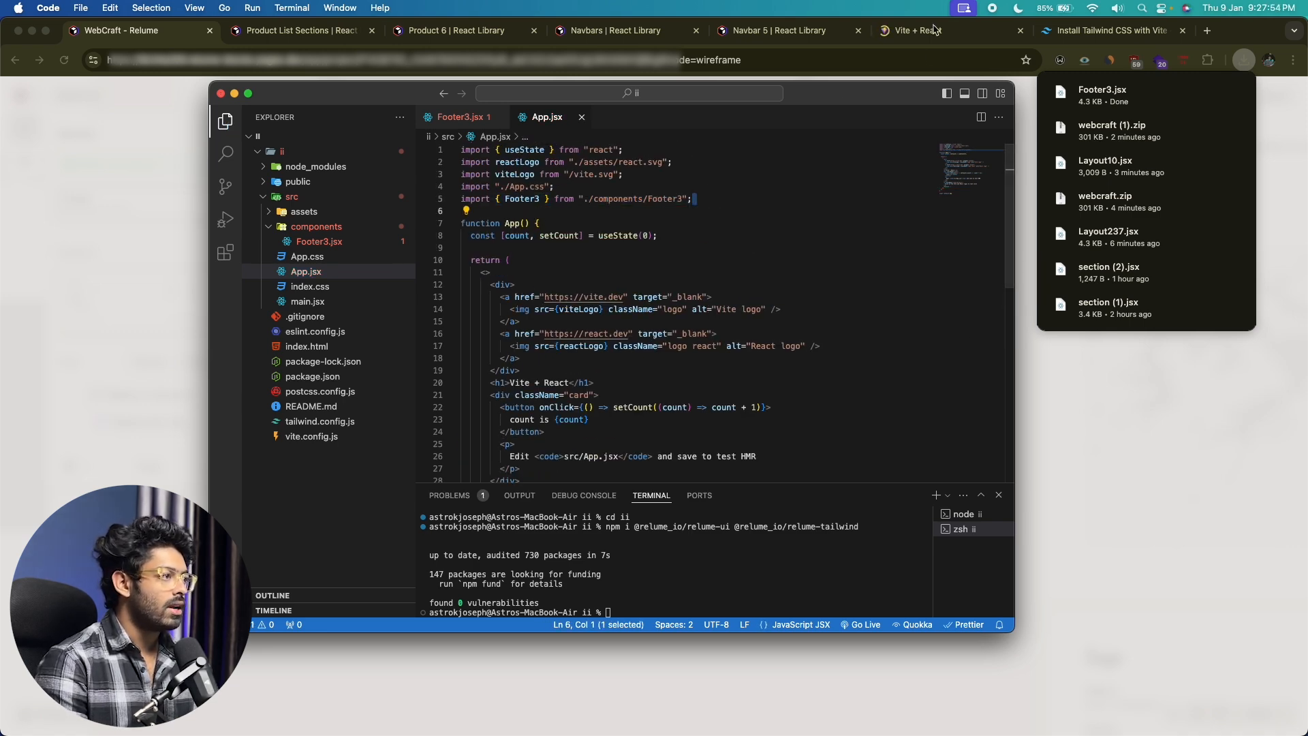
{"action": "left_click", "coordinate": [933, 37]}
{"action": "scroll", "coordinate": [847, 519], "scroll_direction": "down", "scroll_amount": 2}
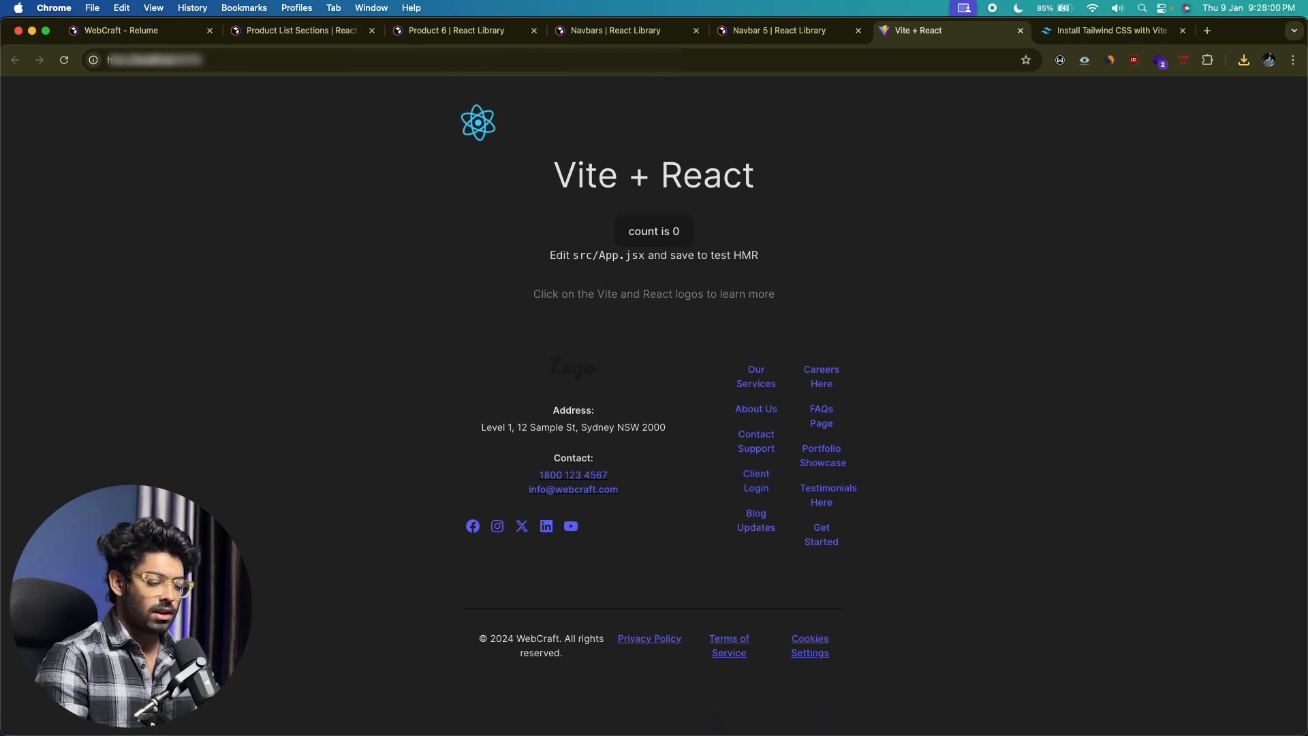
{"action": "key", "text": "super+Tab"}
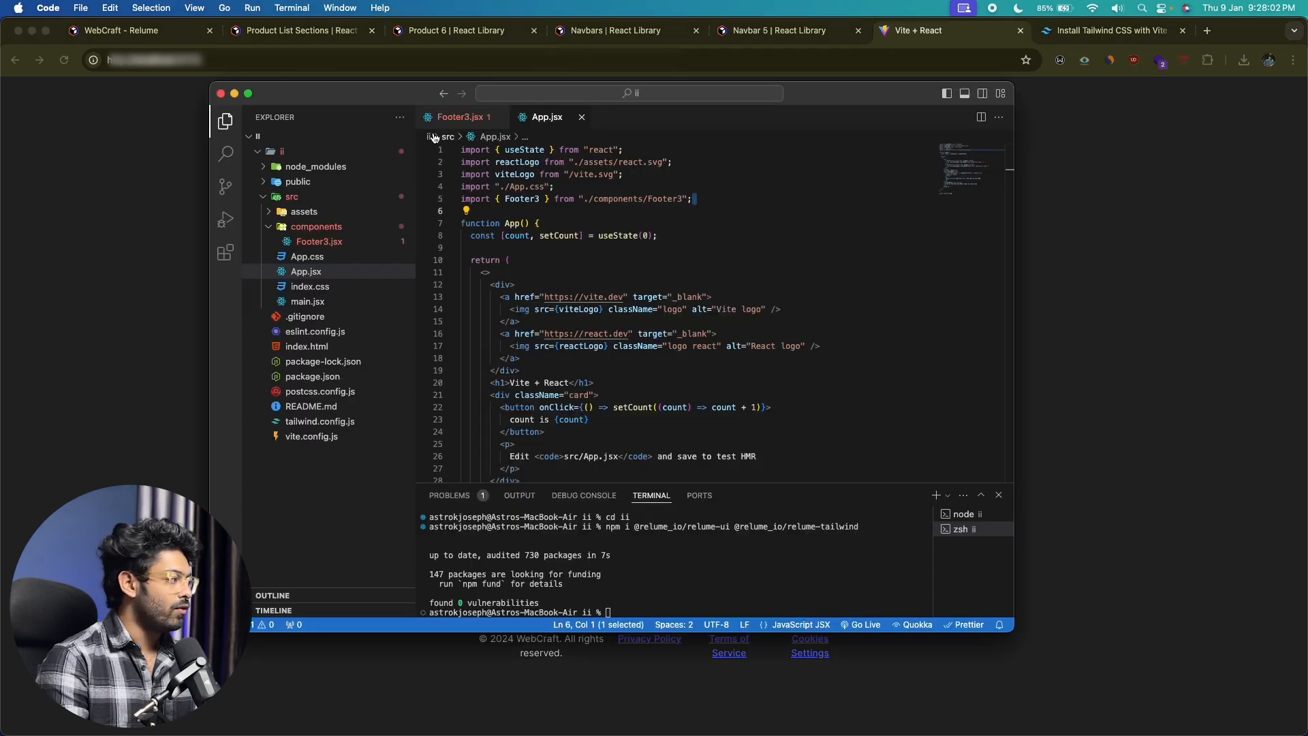
{"action": "left_click_drag", "start_coordinate": [376, 95], "coordinate": [338, 95]}
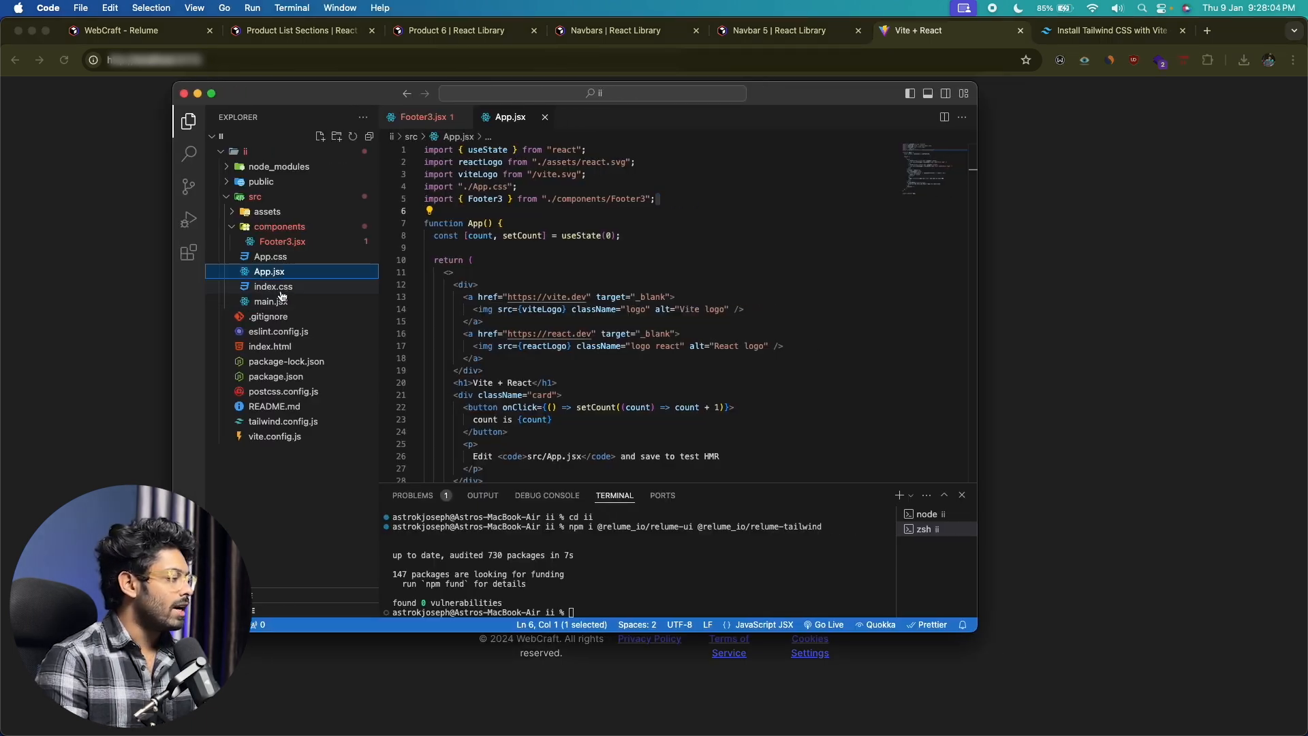
{"action": "left_click", "coordinate": [280, 290]}
{"action": "scroll", "coordinate": [571, 209], "scroll_direction": "down", "scroll_amount": 2}
{"action": "scroll", "coordinate": [571, 209], "scroll_direction": "down", "scroll_amount": 10}
{"action": "key", "text": "super+a"}
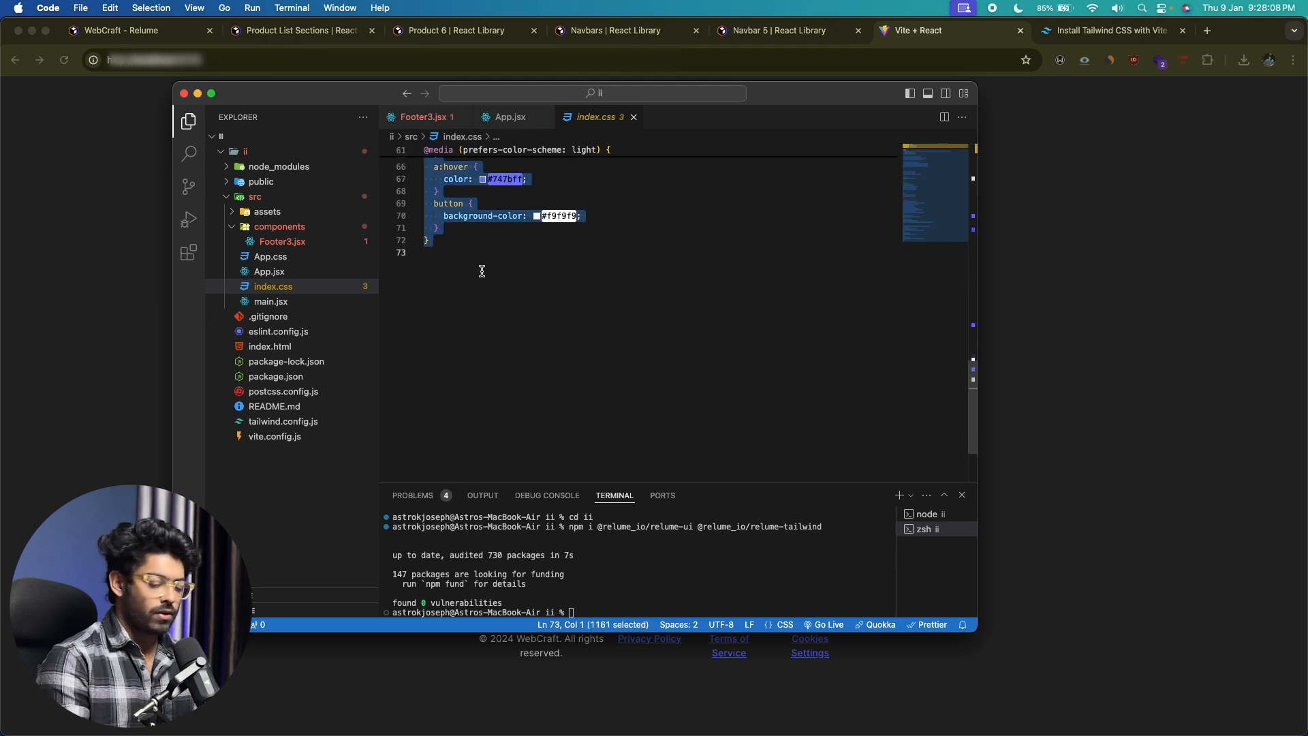
{"action": "type", "text": "@tailwind base; @tailwind components; @tailwind utilities;"}
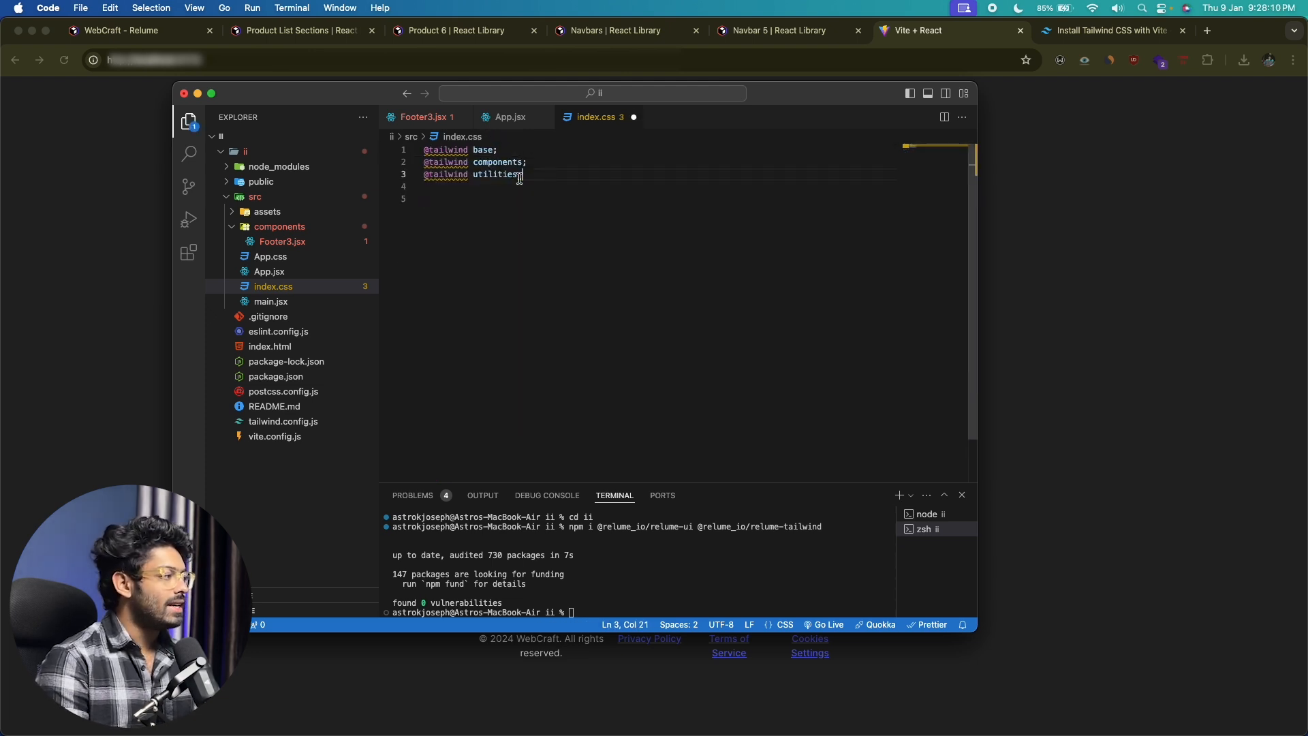
{"action": "left_click_drag", "start_coordinate": [540, 175], "coordinate": [403, 152]}
{"action": "left_click", "coordinate": [498, 285]}
{"action": "key", "text": "super+s"}
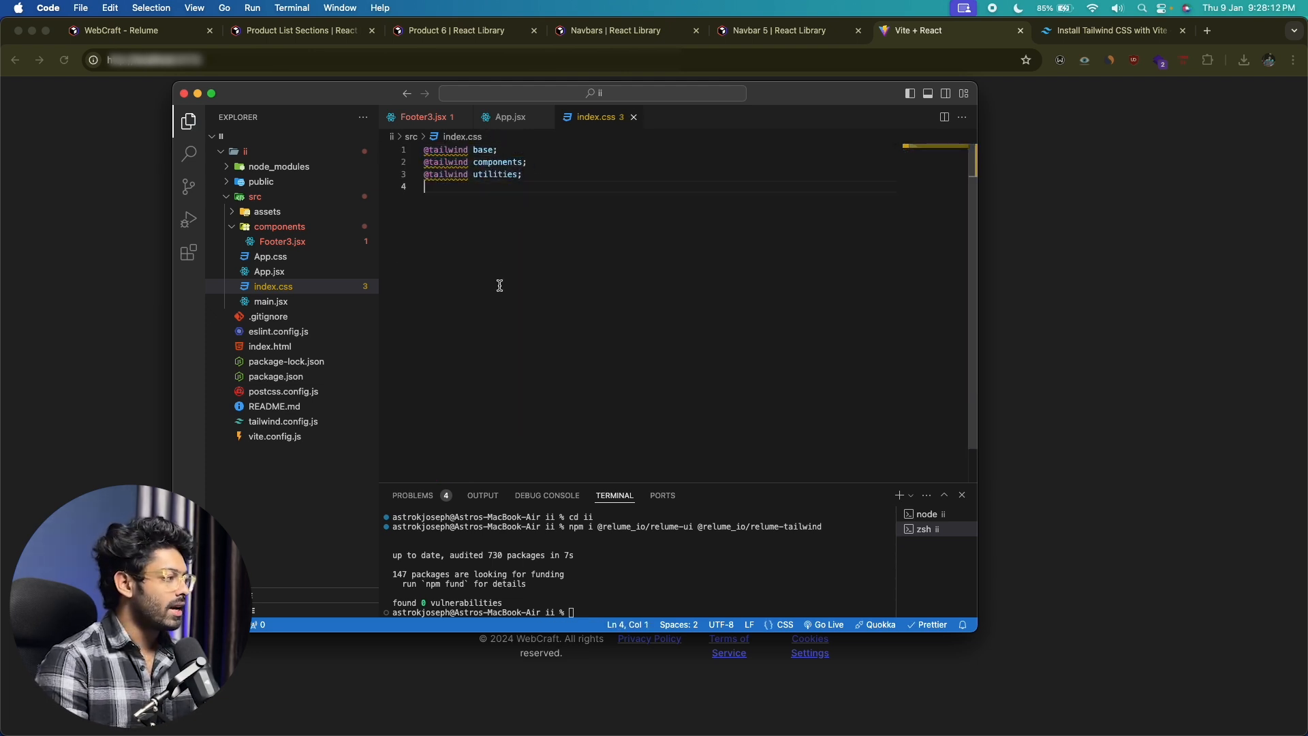
Compare the footer on the Vite + React page in Chrome with the Footer section in Relume's wireframe, closing the React setup instructions
{"action": "left_click", "coordinate": [923, 30]}
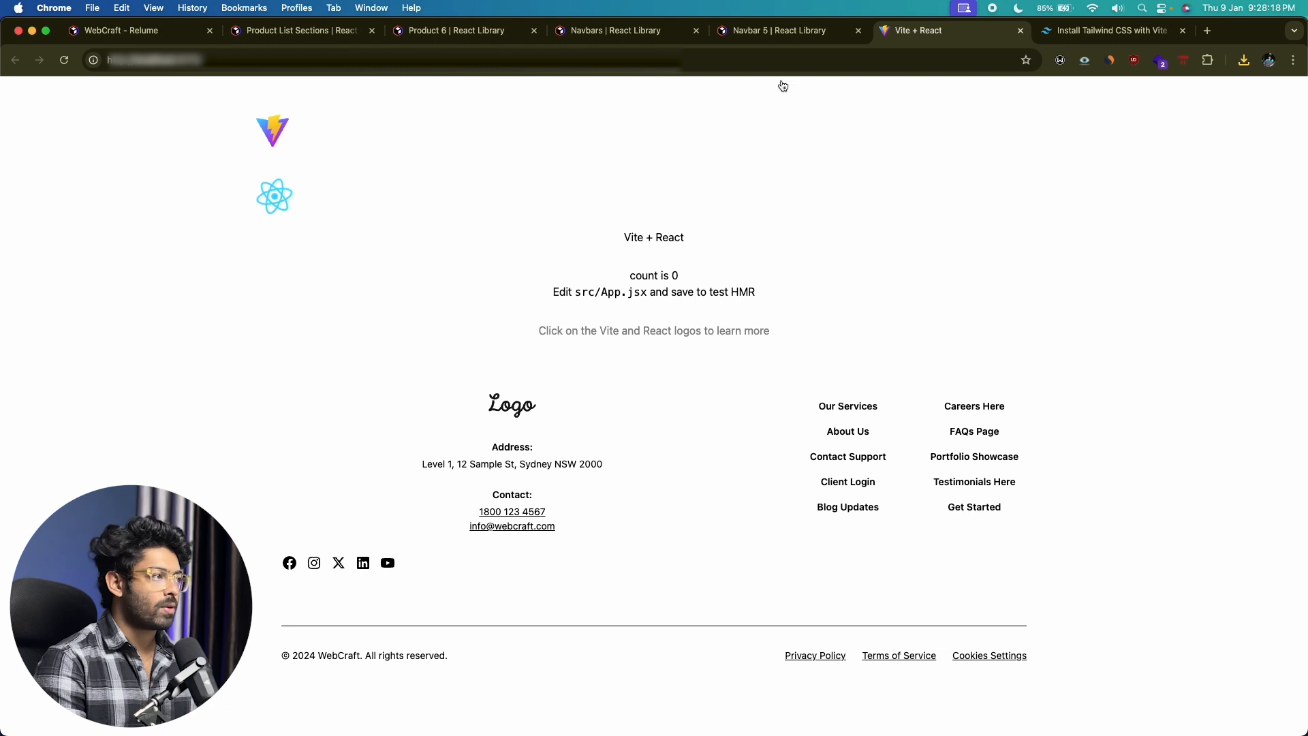
{"action": "left_click", "coordinate": [127, 34]}
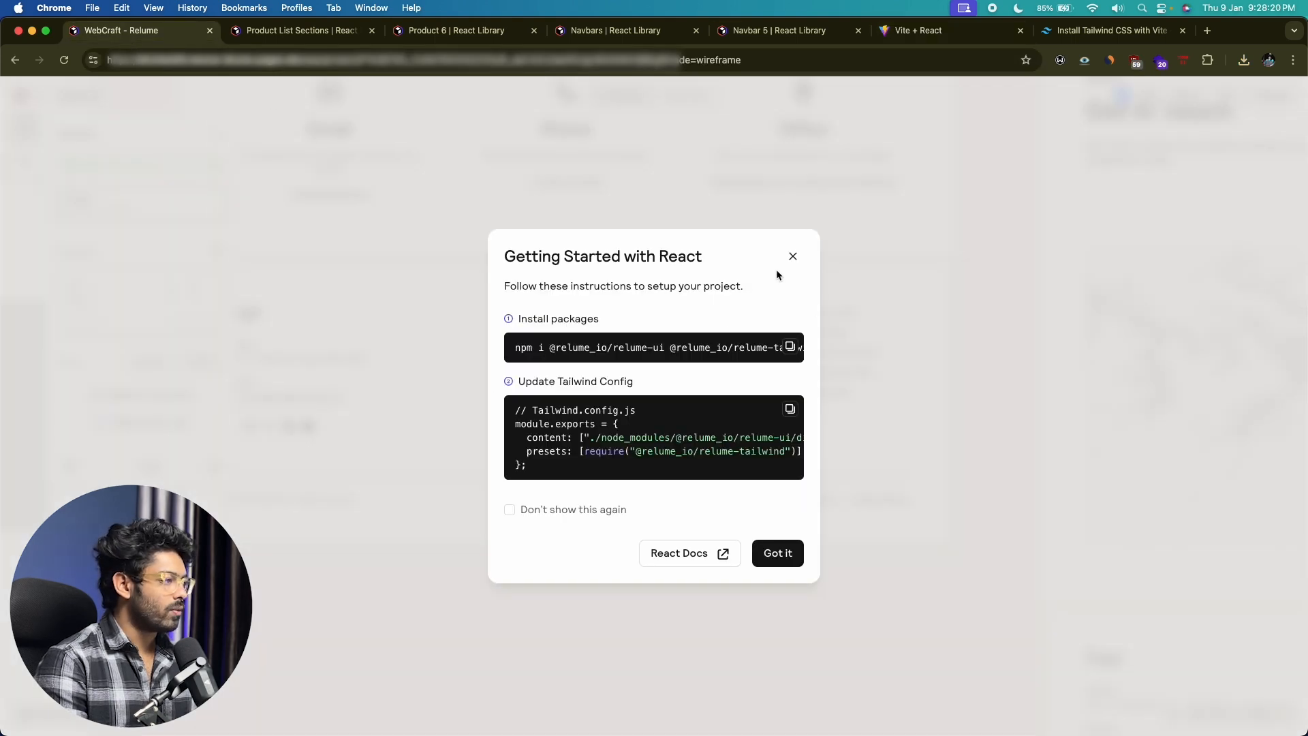
{"action": "left_click", "coordinate": [793, 256]}
{"action": "scroll", "coordinate": [405, 461], "scroll_direction": "up", "scroll_amount": 2}
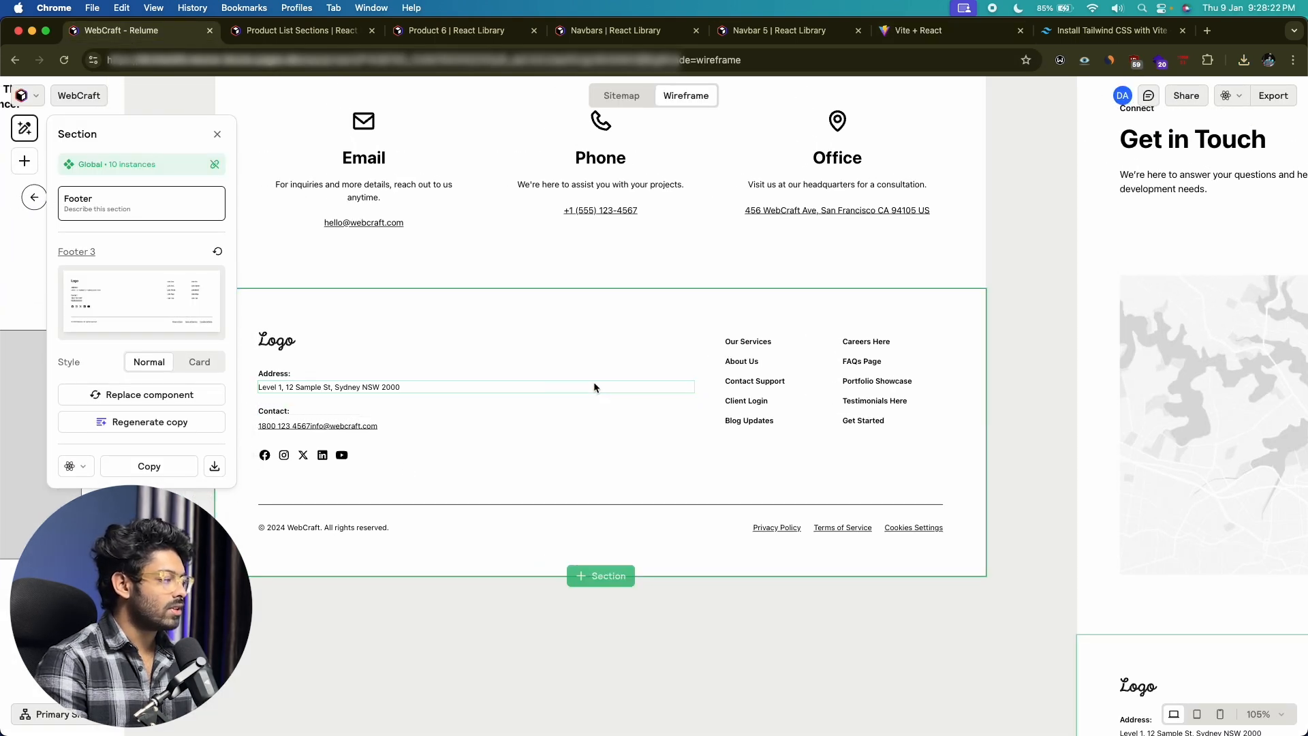
{"action": "left_click", "coordinate": [918, 30]}
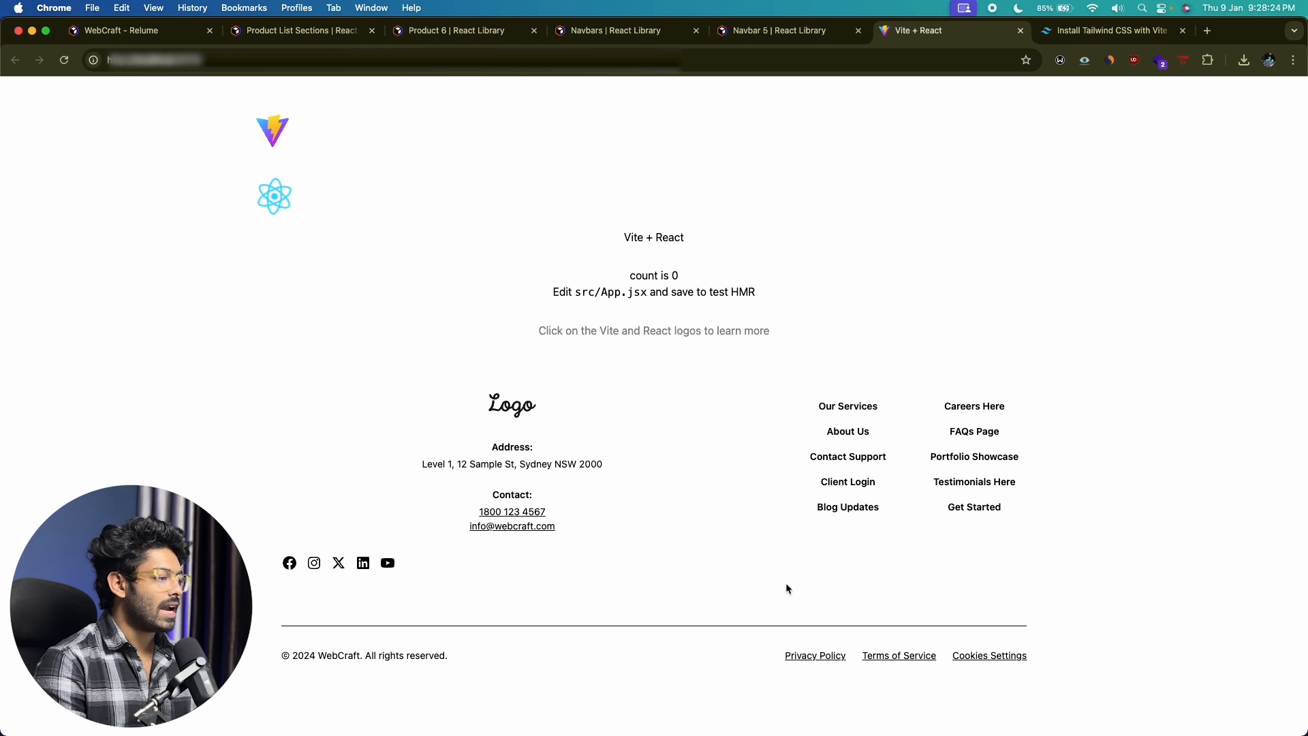
{"action": "left_click", "coordinate": [145, 42]}
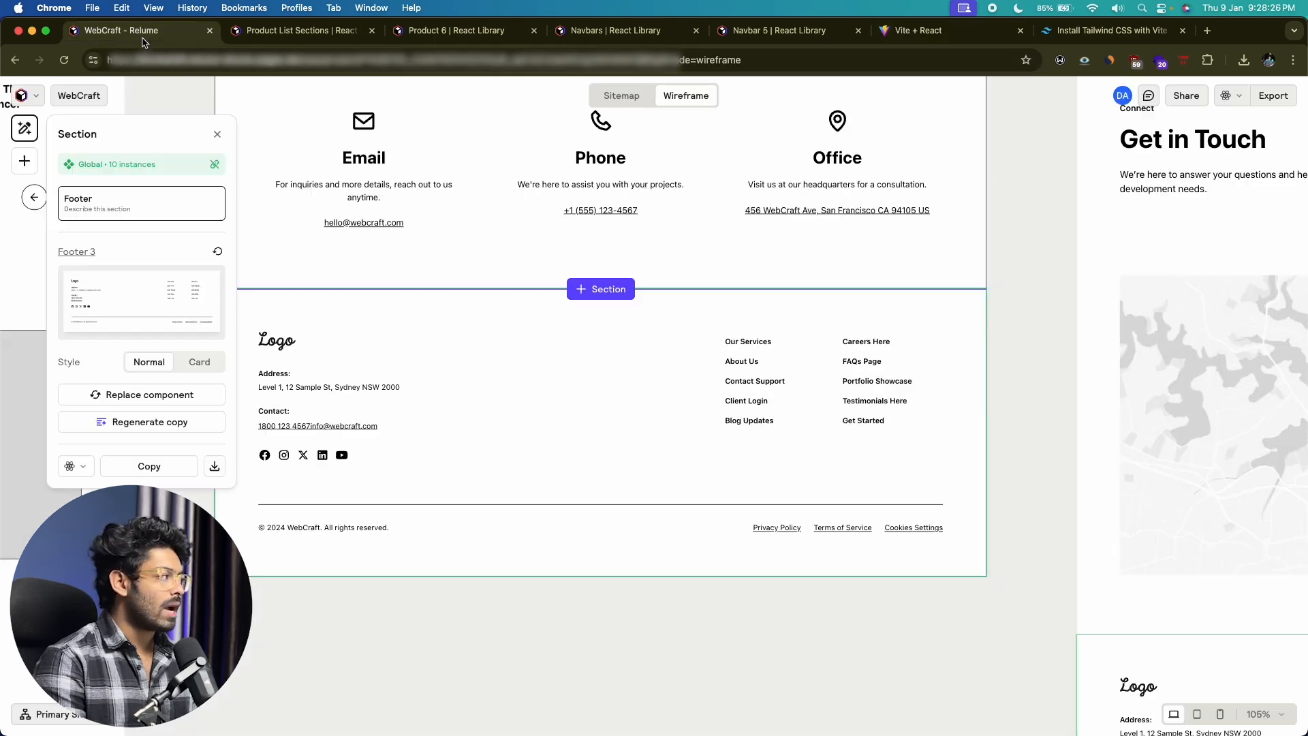
{"action": "scroll", "coordinate": [418, 383], "scroll_direction": "up", "scroll_amount": 3}
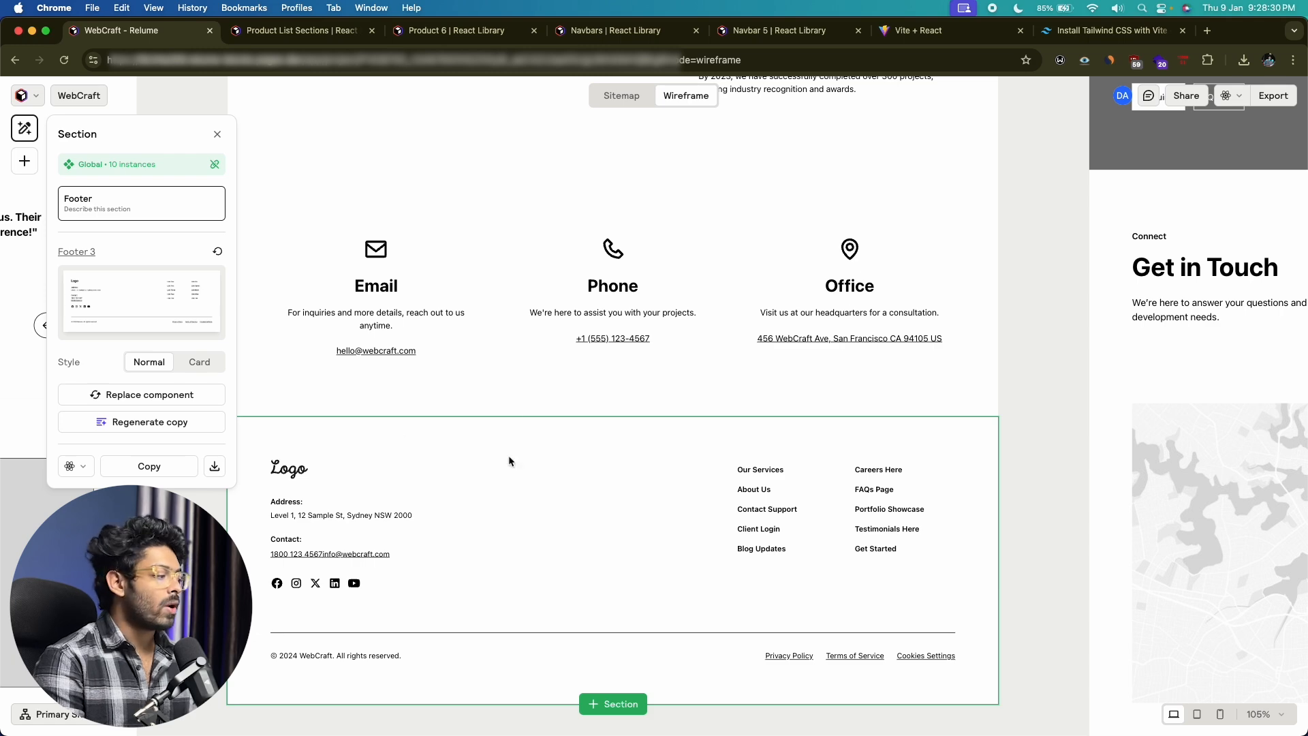
{"action": "scroll", "coordinate": [504, 526], "scroll_direction": "up", "scroll_amount": 5}
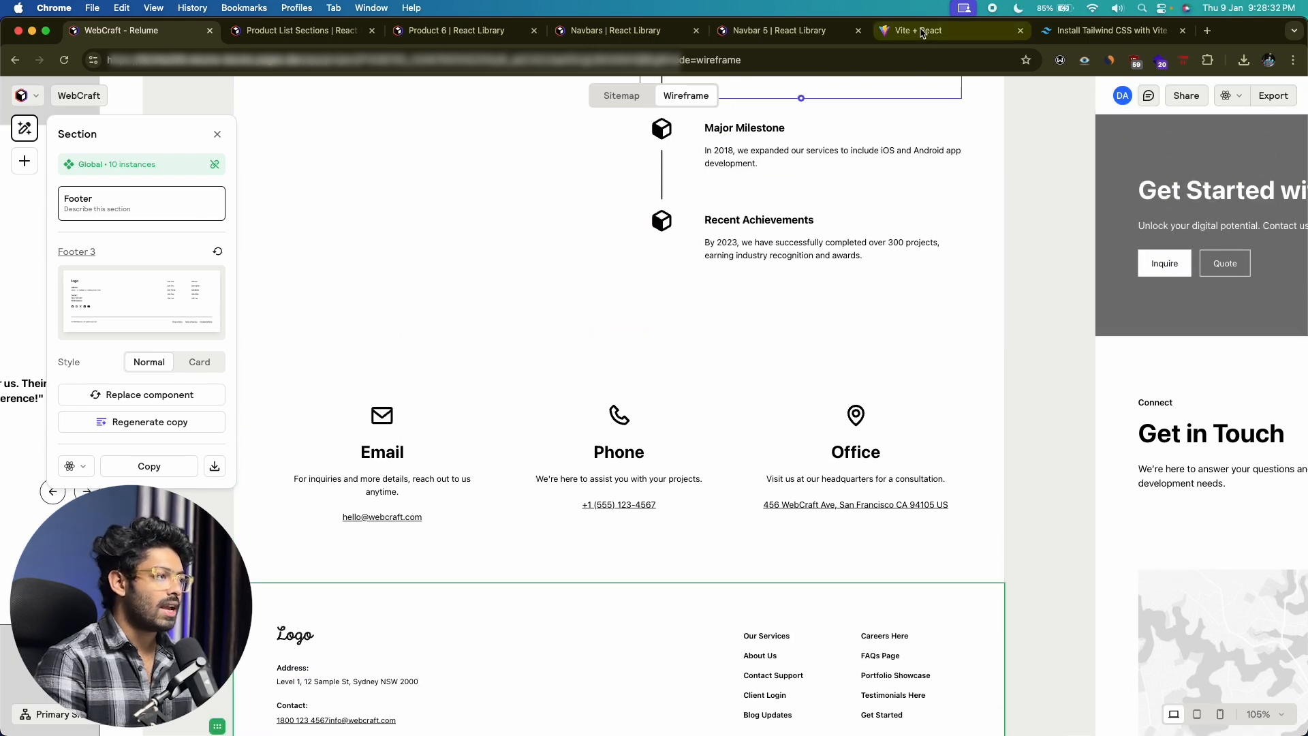
{"action": "left_click", "coordinate": [923, 33]}
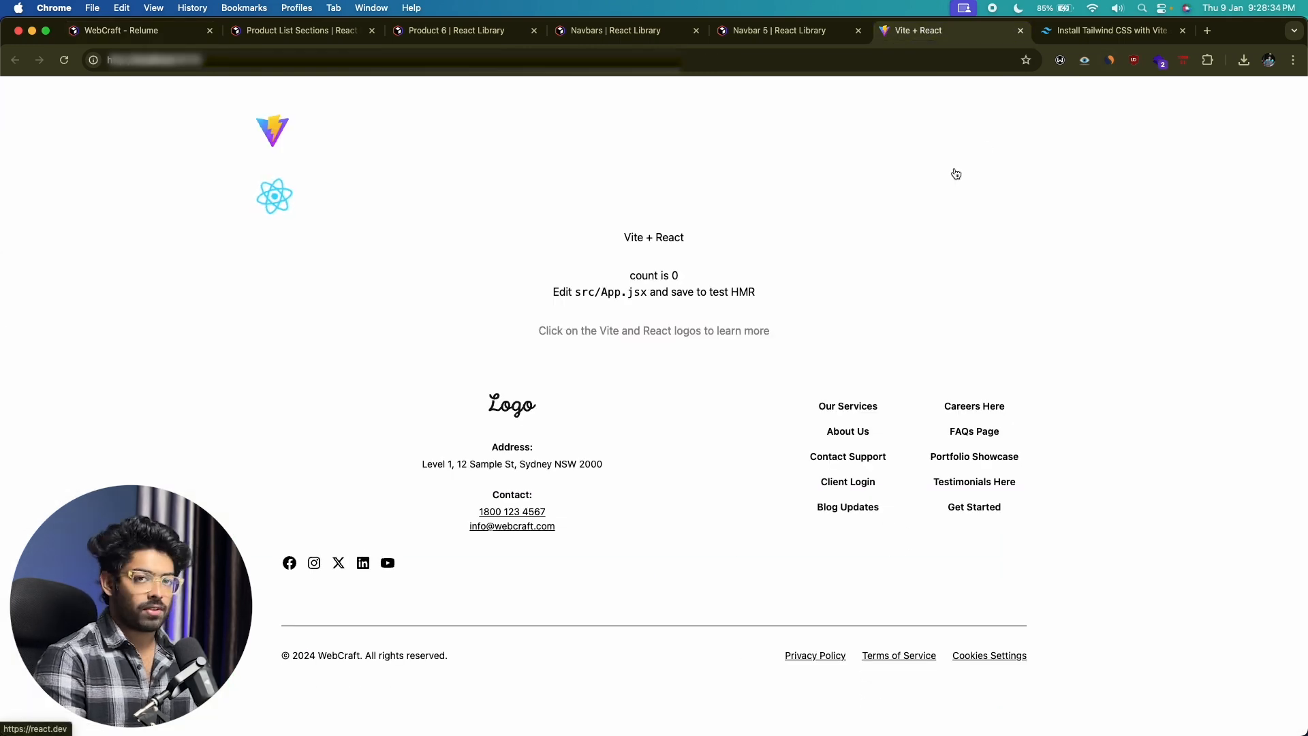
Open the downloaded webcraft (1).zip from Chrome and inspect the component files in the home folder of primary-sitemap 2 in Finder
{"action": "key", "text": "super+1"}
{"action": "left_click", "coordinate": [1244, 60]}
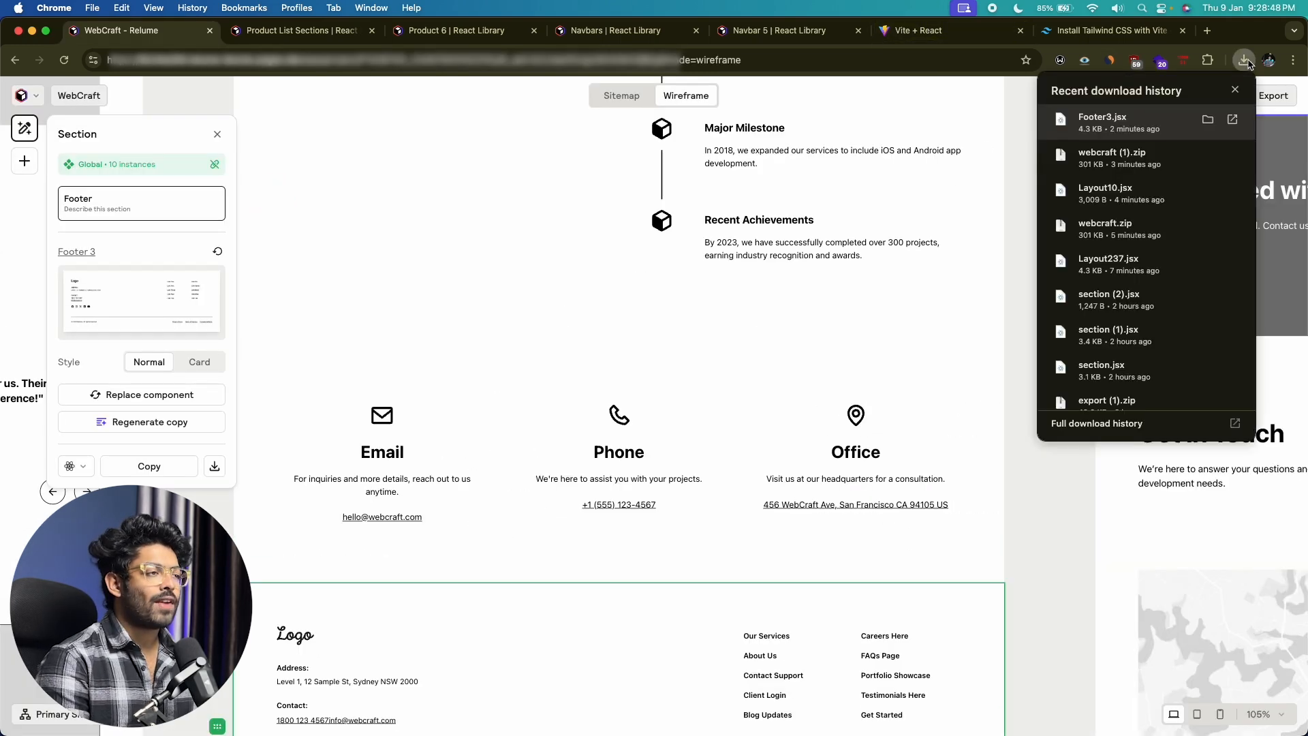
{"action": "left_click", "coordinate": [1114, 164]}
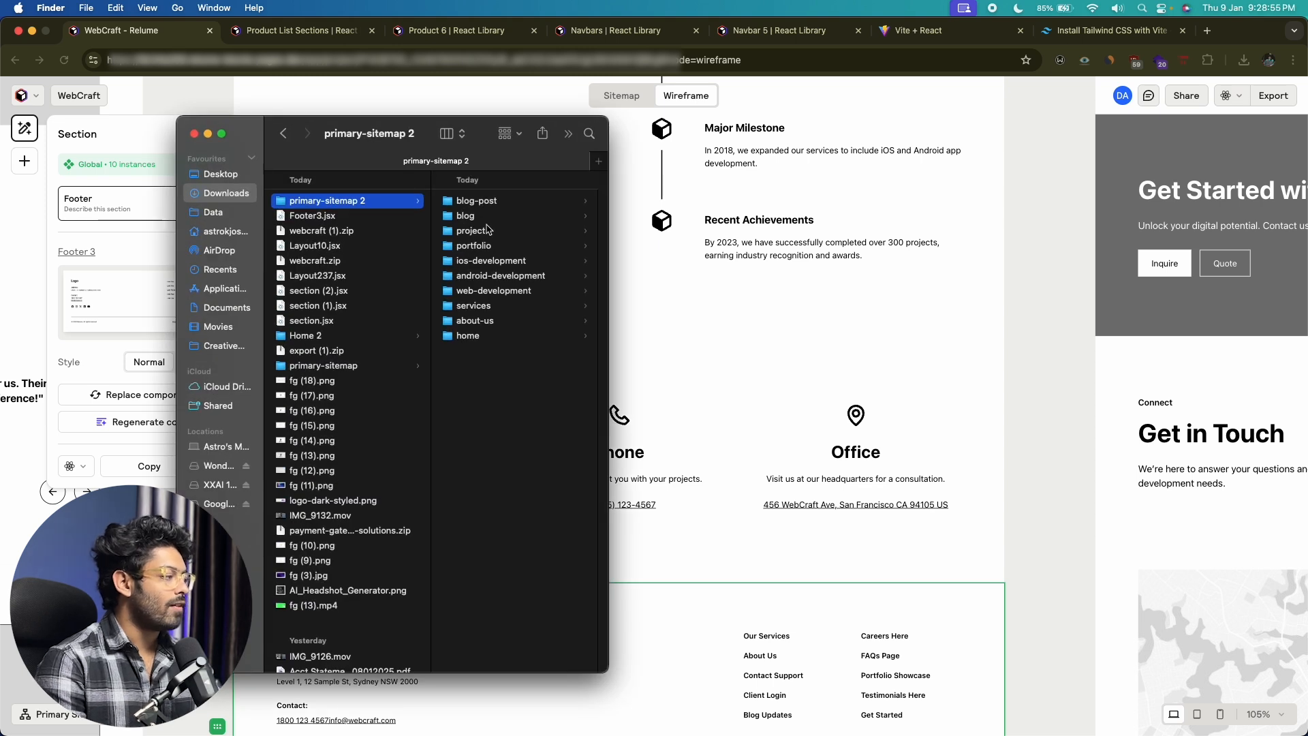
{"action": "left_click", "coordinate": [470, 336]}
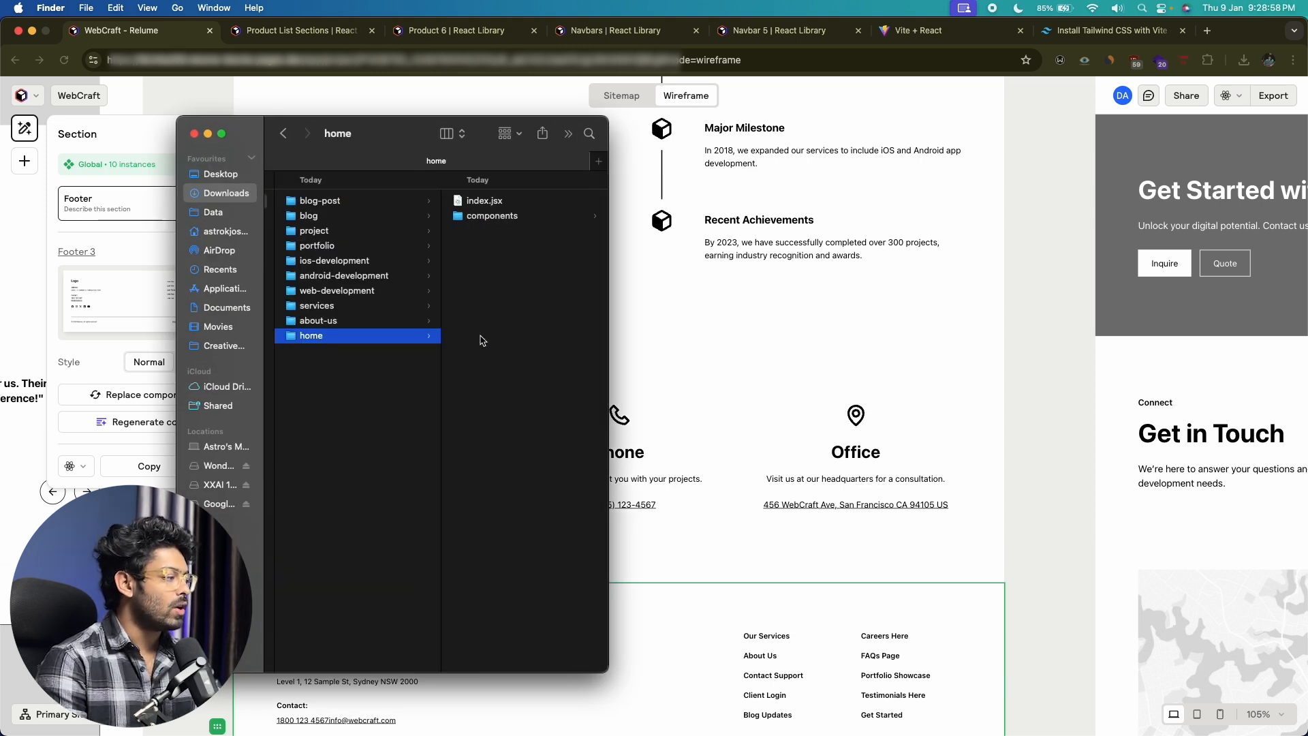
{"action": "left_click", "coordinate": [492, 217]}
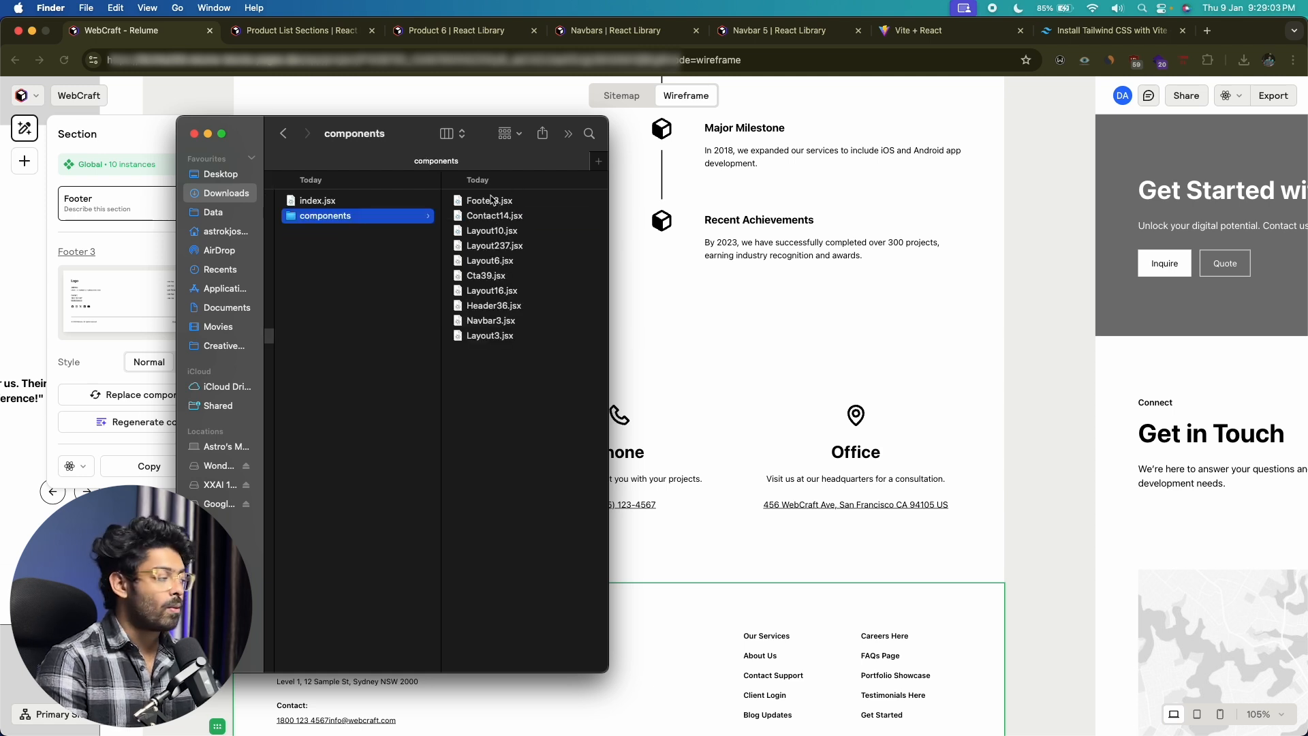
{"action": "left_click", "coordinate": [492, 203]}
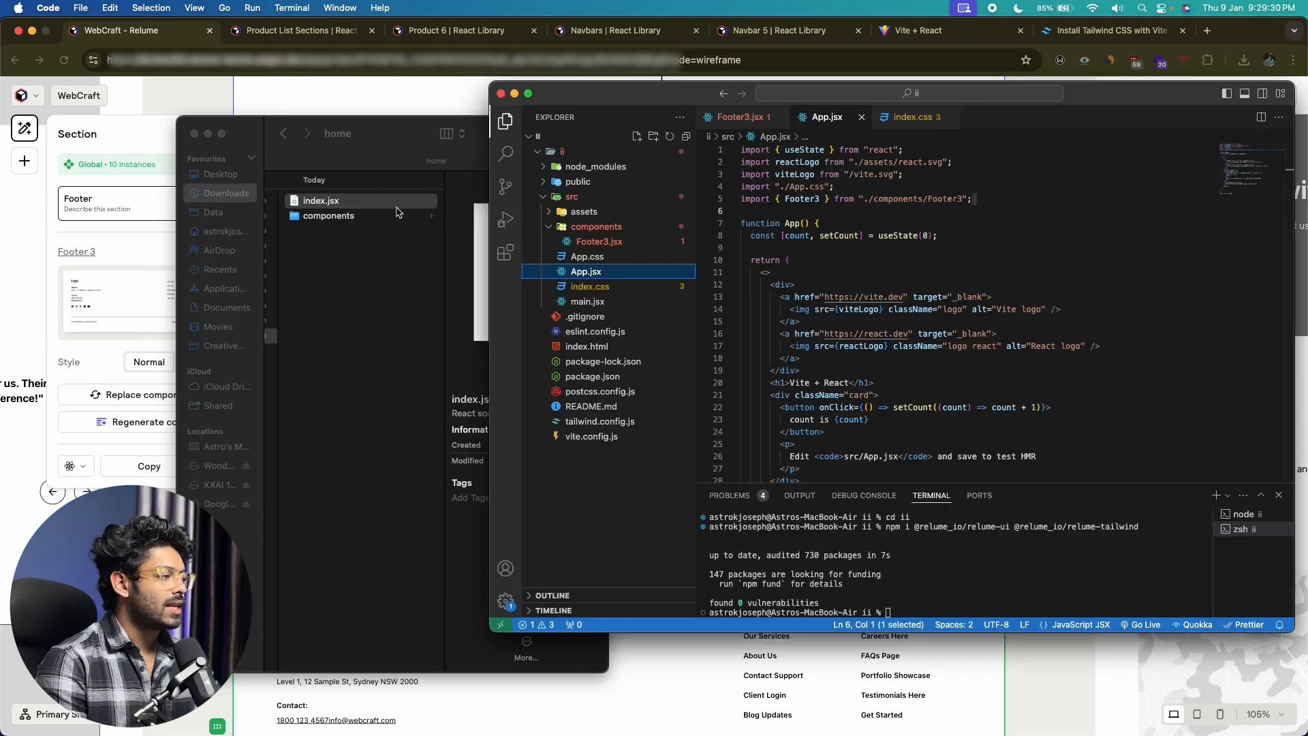
Add the exported home folder's index.jsx to the project's src folder in VS Code and look through its code
{"action": "left_click_drag", "start_coordinate": [353, 209], "coordinate": [623, 272]}
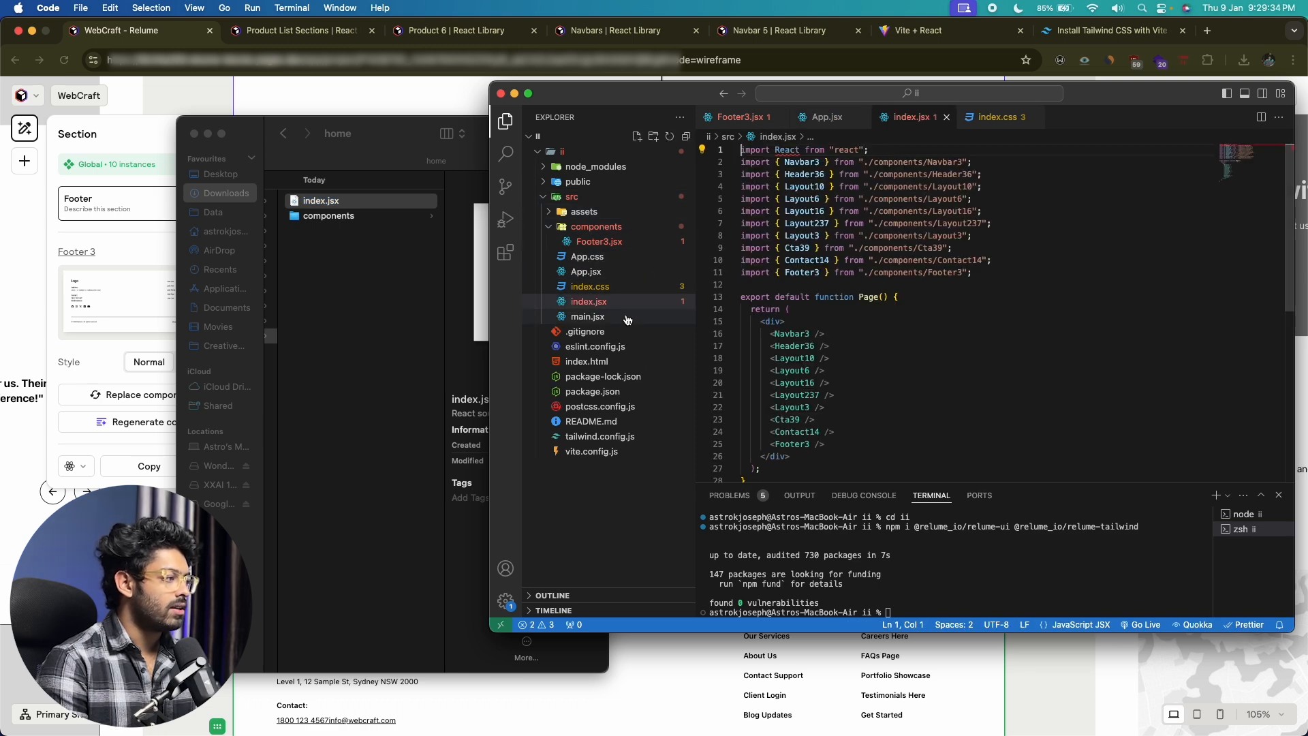
{"action": "scroll", "coordinate": [832, 277], "scroll_direction": "down", "scroll_amount": 3}
{"action": "scroll", "coordinate": [831, 275], "scroll_direction": "up", "scroll_amount": 3}
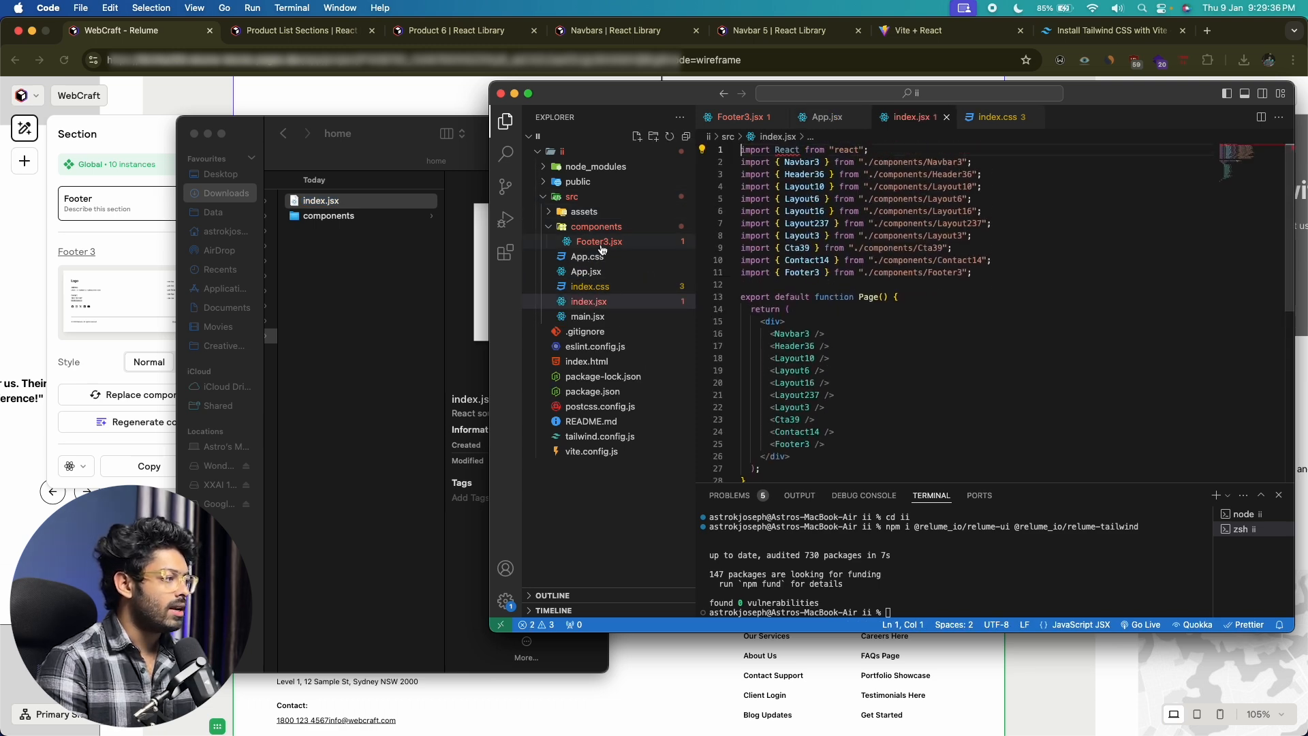
Try to rename the added index.jsx in the src folder as App.jsx
{"action": "key", "text": "Return"}
{"action": "type", "text": "A"}
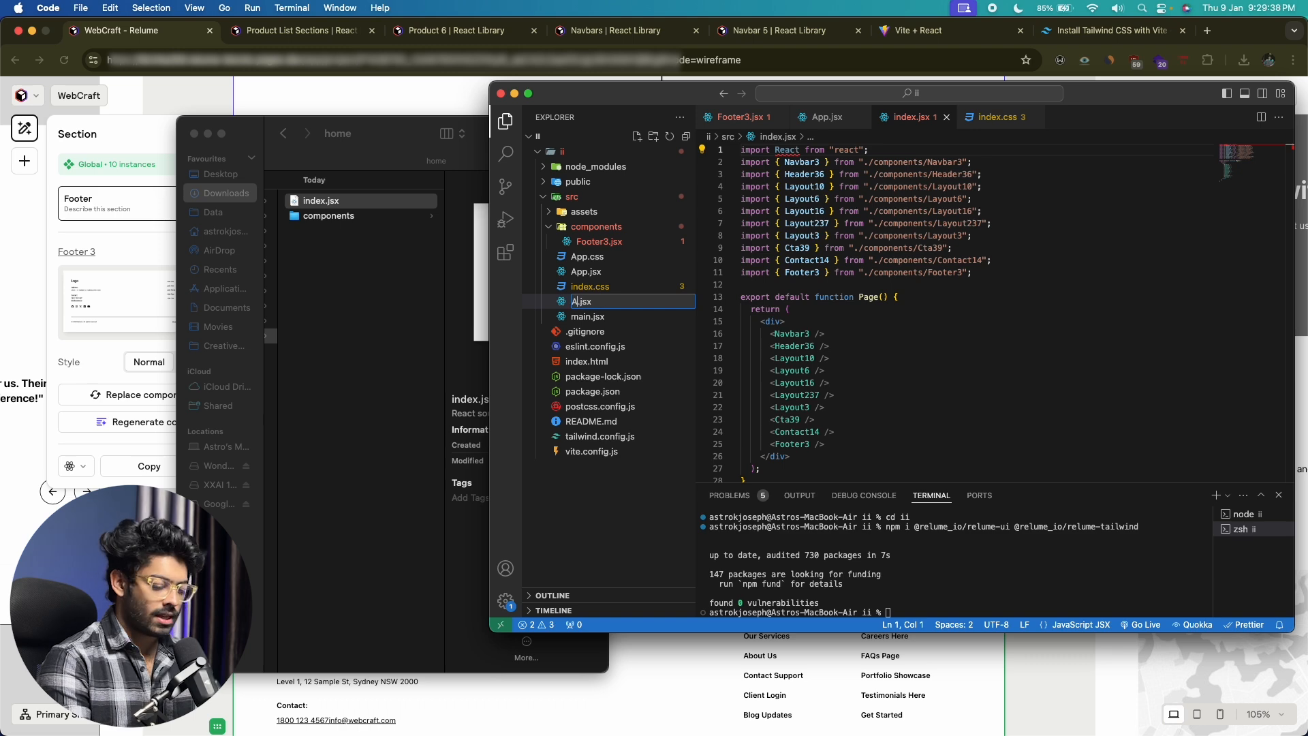
{"action": "type", "text": "pp"}
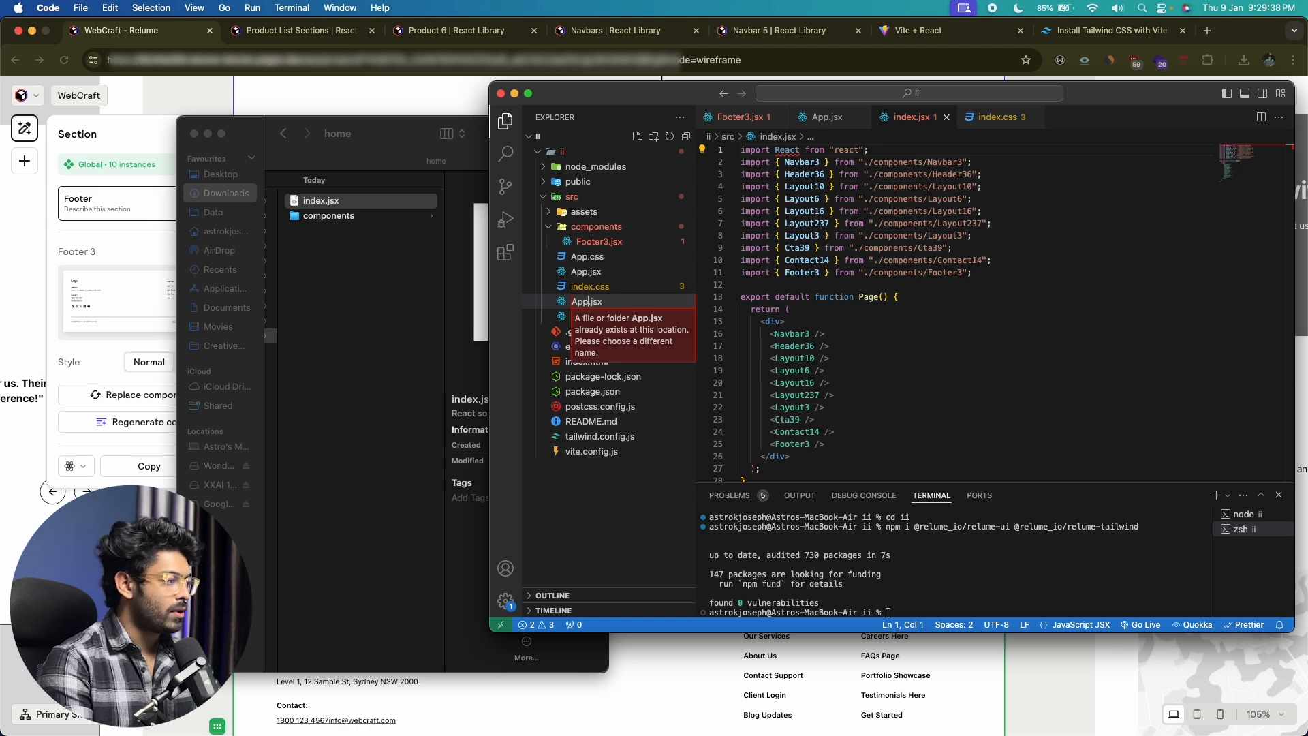
Rename the original App.jsx in the src folder as Apps.jsx
{"action": "left_click", "coordinate": [598, 271]}
{"action": "key", "text": "Return"}
{"action": "key", "text": "Right"}
{"action": "type", "text": "s"}
{"action": "key", "text": "Return"}
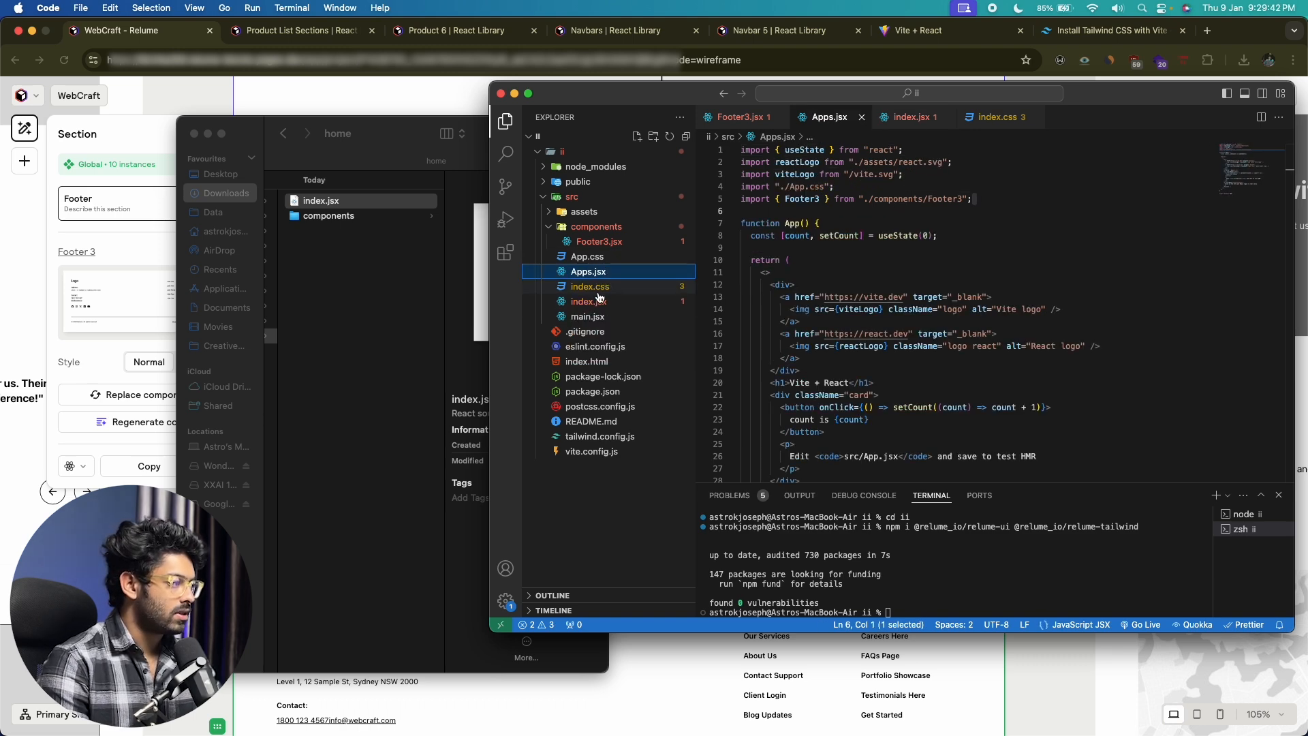
Rename the exported index.jsx in the src folder as App.jsx
{"action": "left_click", "coordinate": [605, 301]}
{"action": "key", "text": "Return"}
{"action": "type", "text": "App.jsx"}
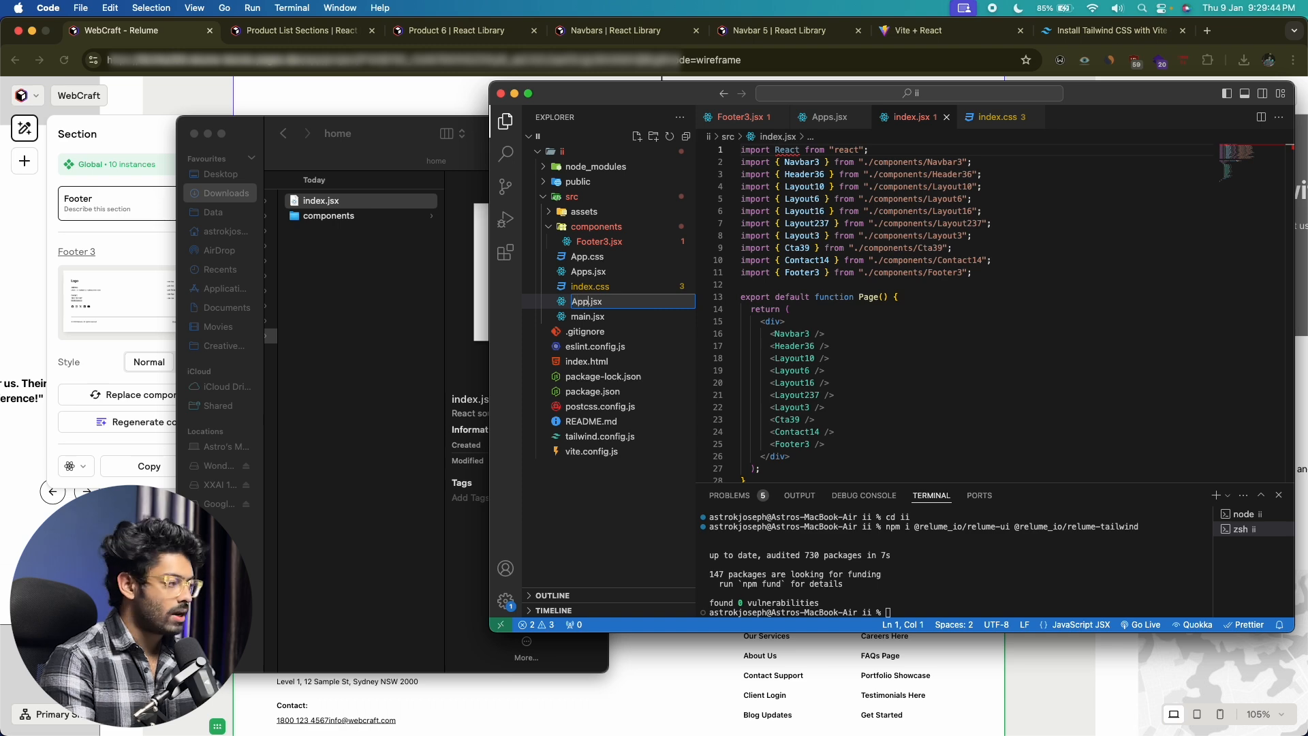
{"action": "key", "text": "Return"}
Add the exported home folder's components folder from Finder to the project's src folder in VS Code
{"action": "left_click", "coordinate": [316, 259]}
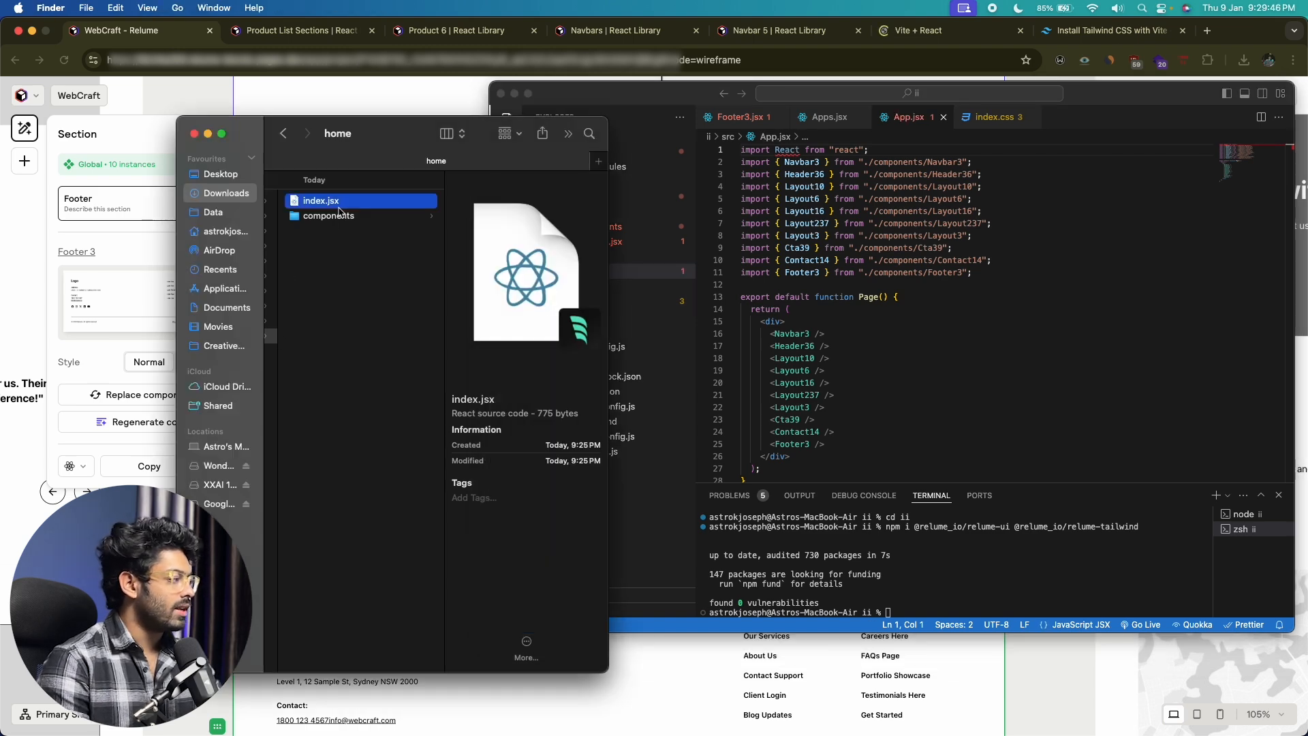
{"action": "left_click", "coordinate": [327, 215]}
{"action": "left_click_drag", "start_coordinate": [327, 217], "coordinate": [617, 269]}
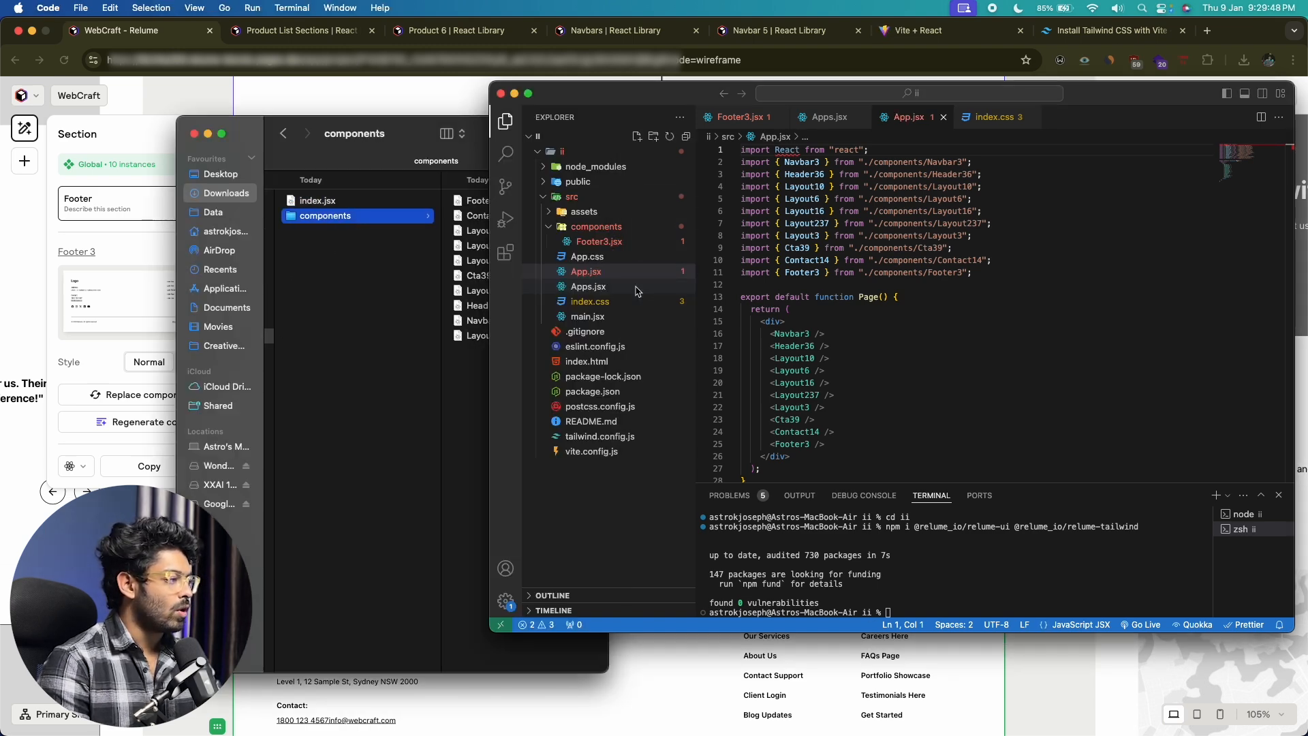
{"action": "left_click", "coordinate": [953, 421]}
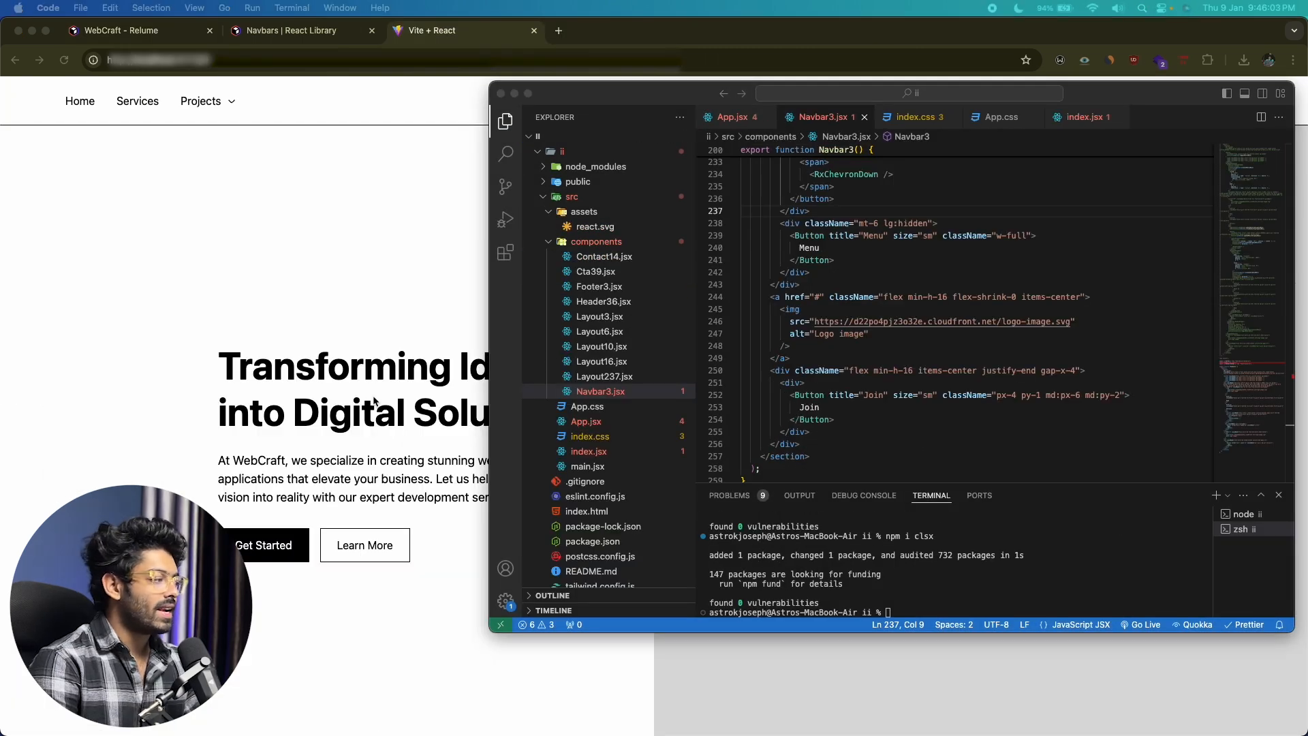
View the running Vite page in Chrome and the project's component files in VS Code
{"action": "left_click", "coordinate": [374, 400]}
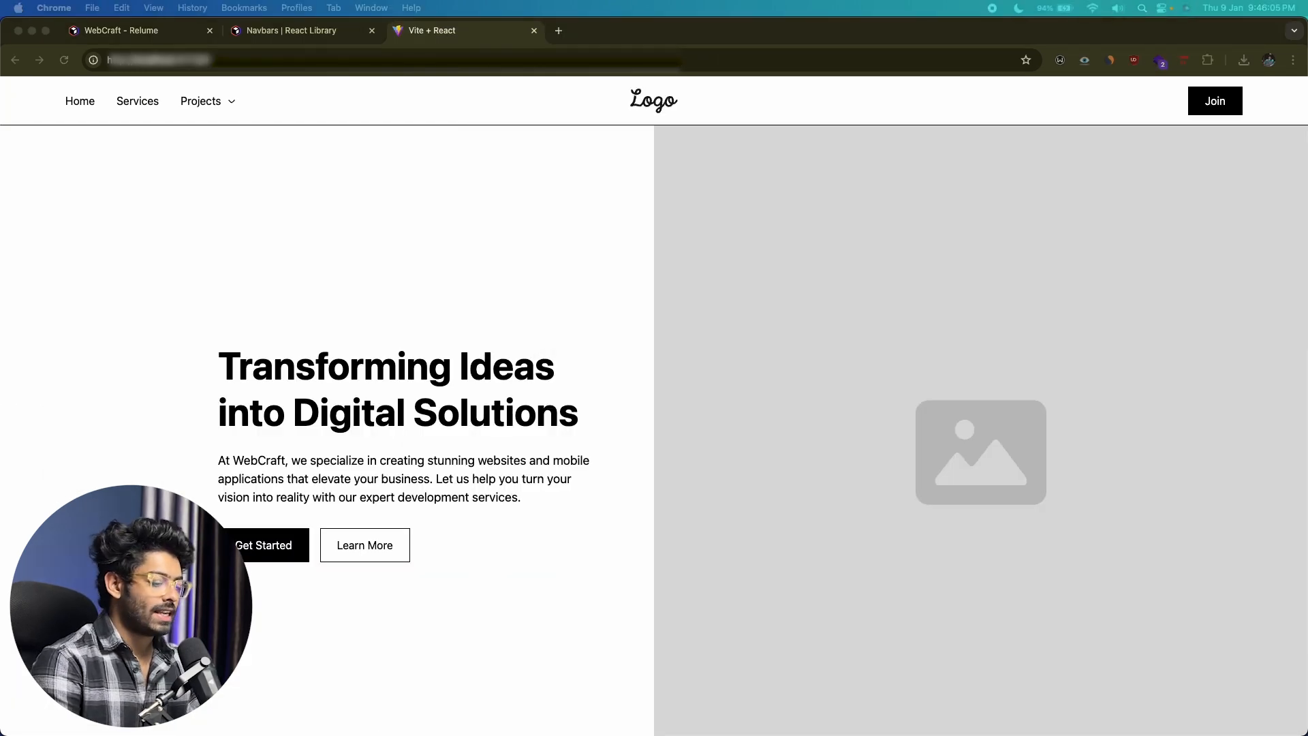
{"action": "key", "text": "super+Tab"}
{"action": "scroll", "coordinate": [673, 298], "scroll_direction": "down", "scroll_amount": 2}
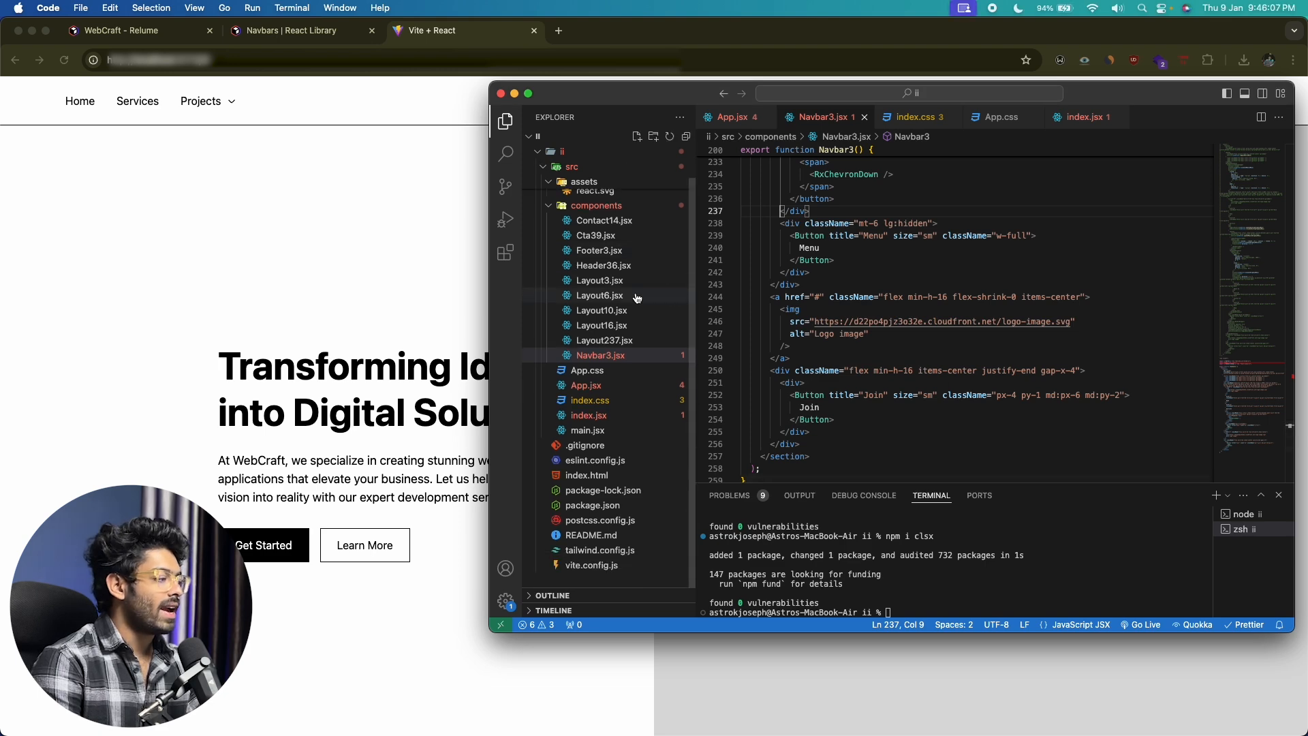
Inspect the exported page folders in Finder and select all component files inside the home folder's components folder
{"action": "left_click", "coordinate": [409, 298]}
{"action": "key", "text": "super+Tab"}
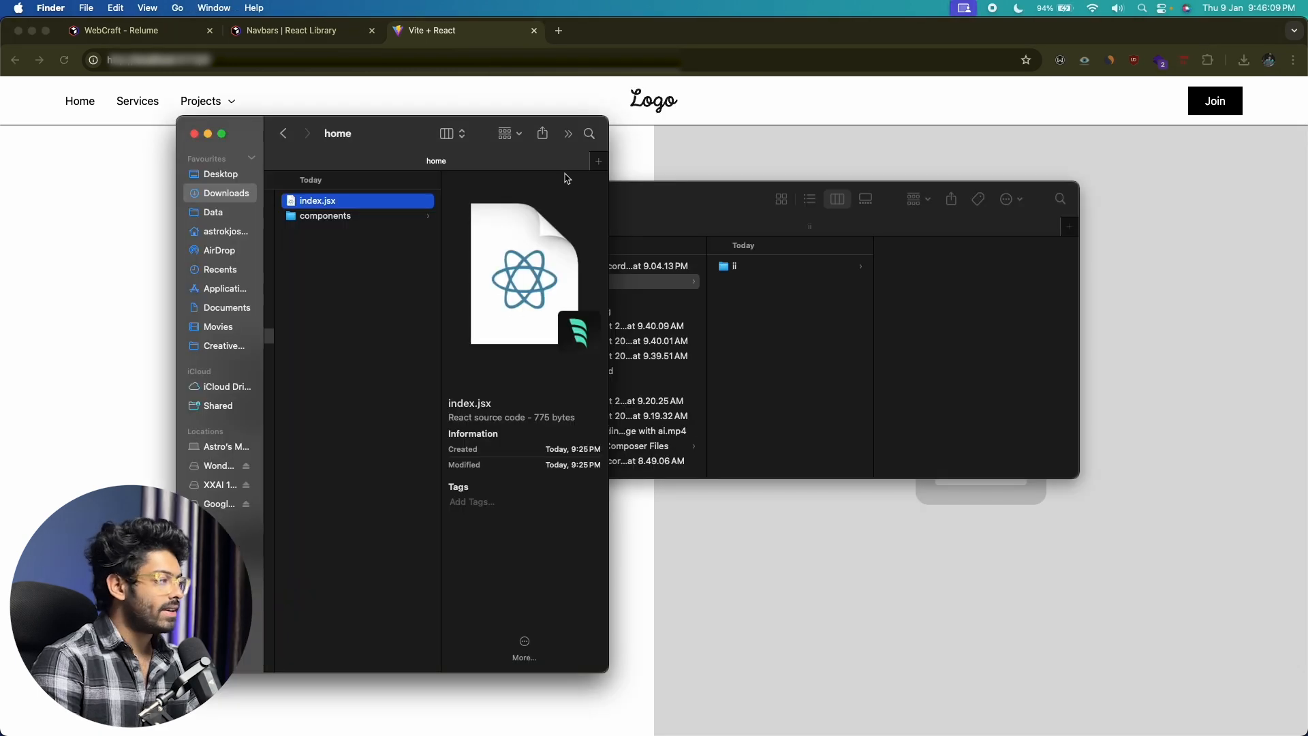
{"action": "scroll", "coordinate": [269, 199], "scroll_direction": "left", "scroll_amount": 5}
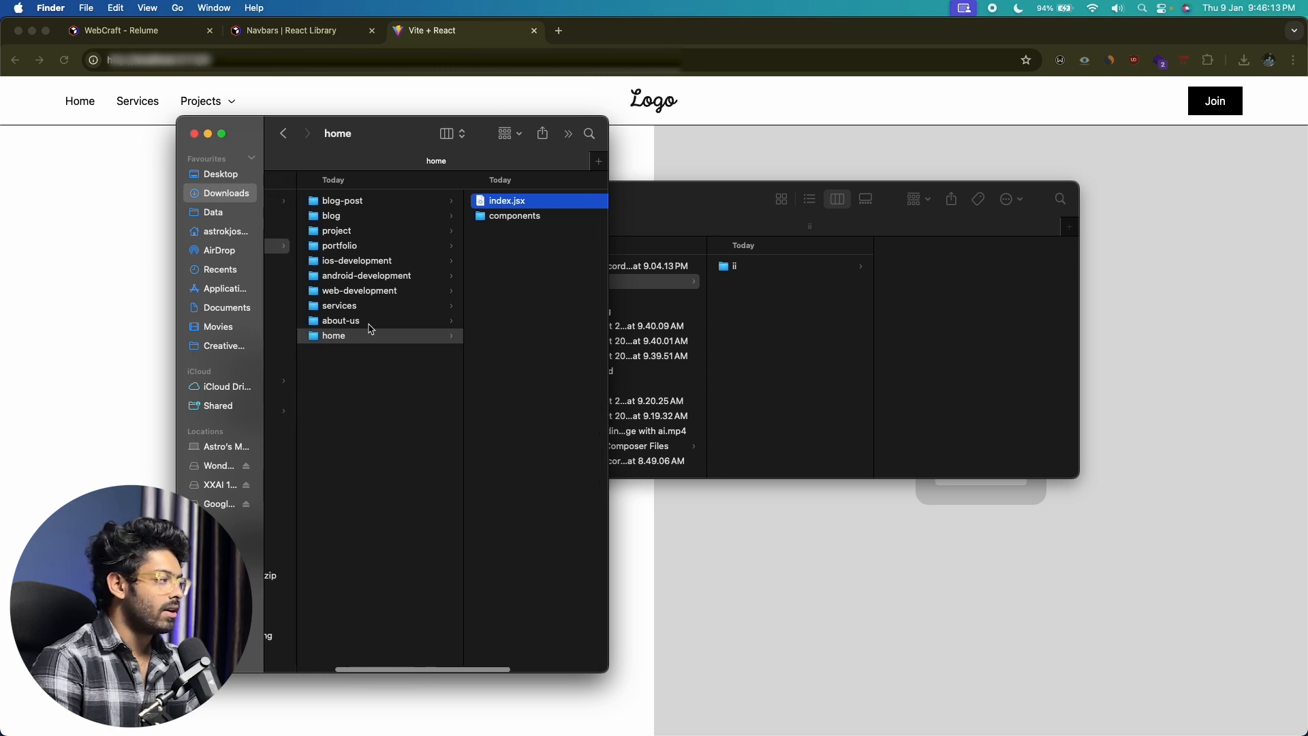
{"action": "left_click", "coordinate": [150, 35]}
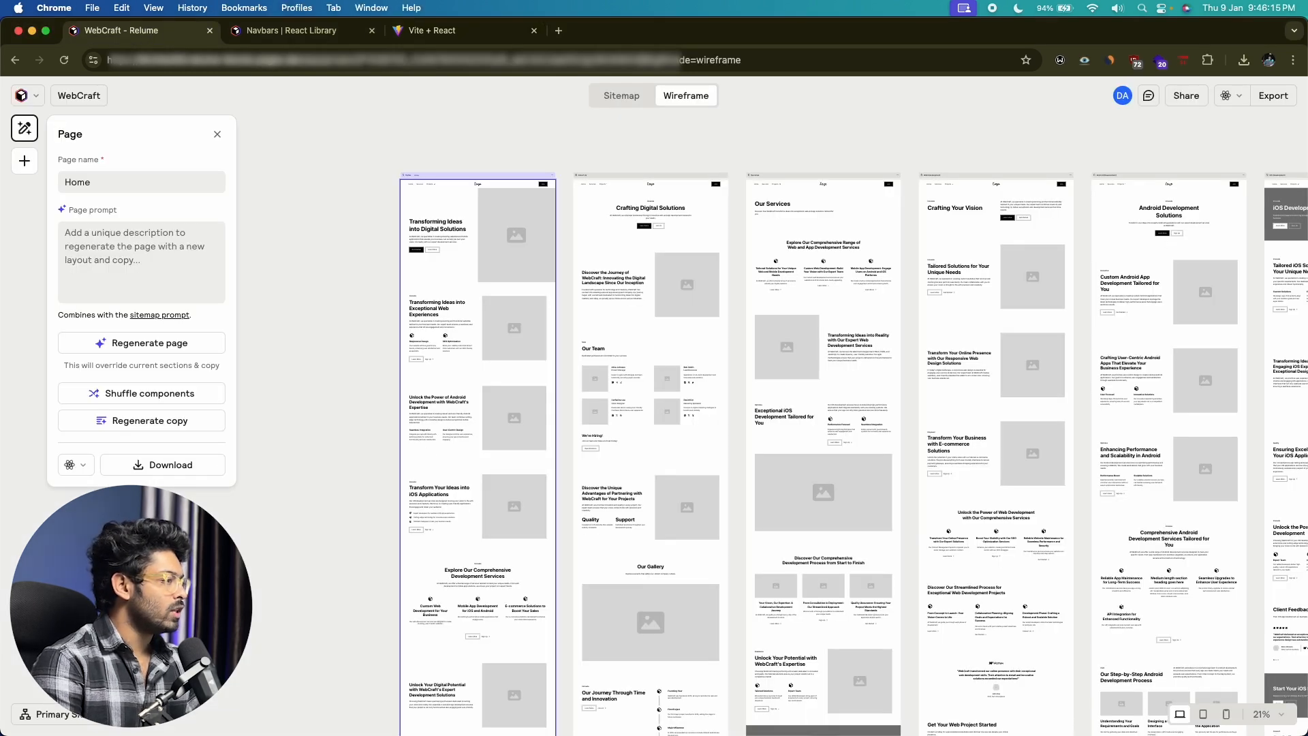
{"action": "key", "text": "super+Tab"}
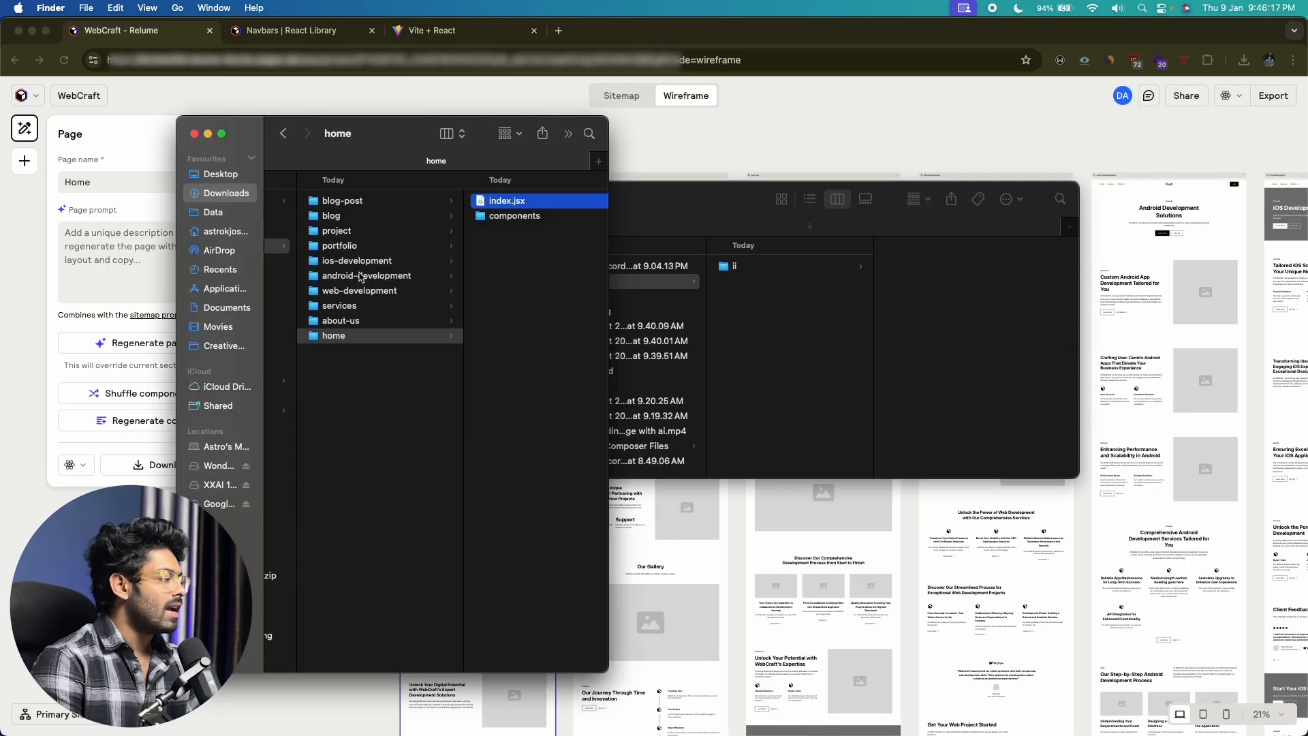
{"action": "left_click", "coordinate": [347, 339]}
{"action": "left_click", "coordinate": [502, 219]}
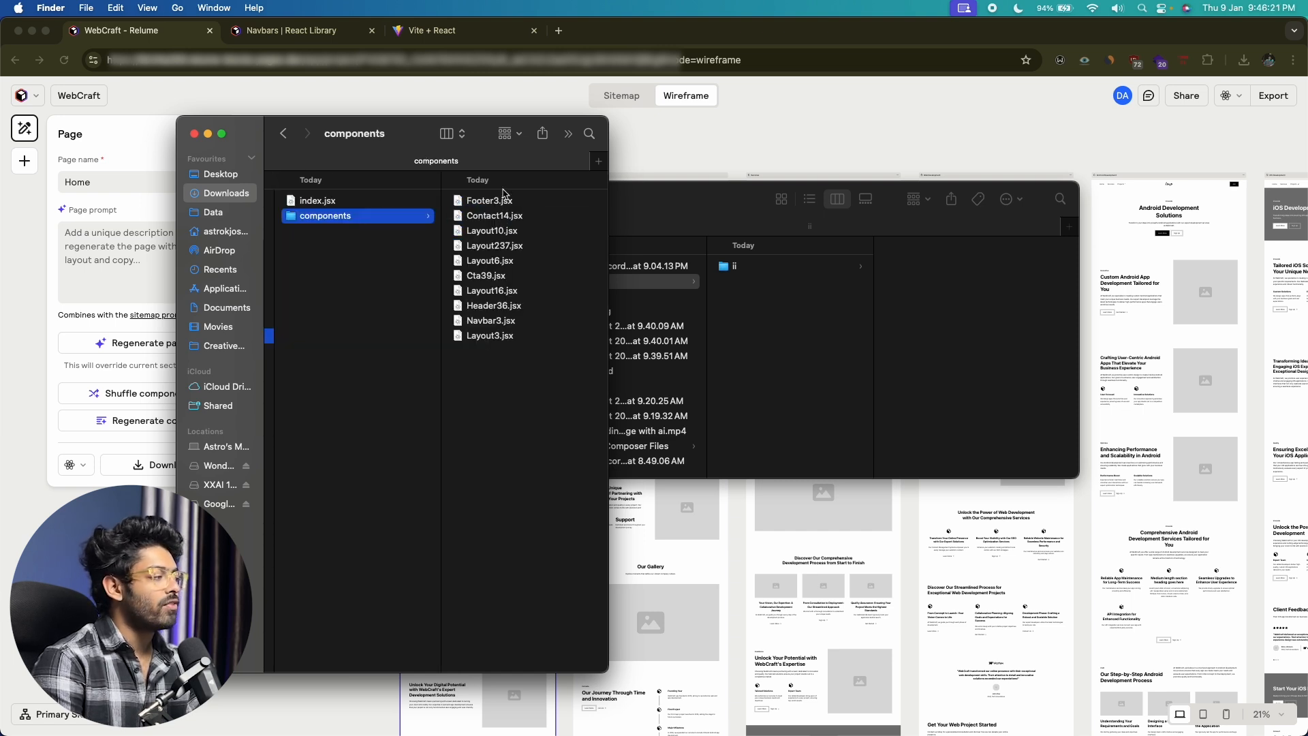
{"action": "left_click_drag", "start_coordinate": [511, 418], "coordinate": [500, 206]}
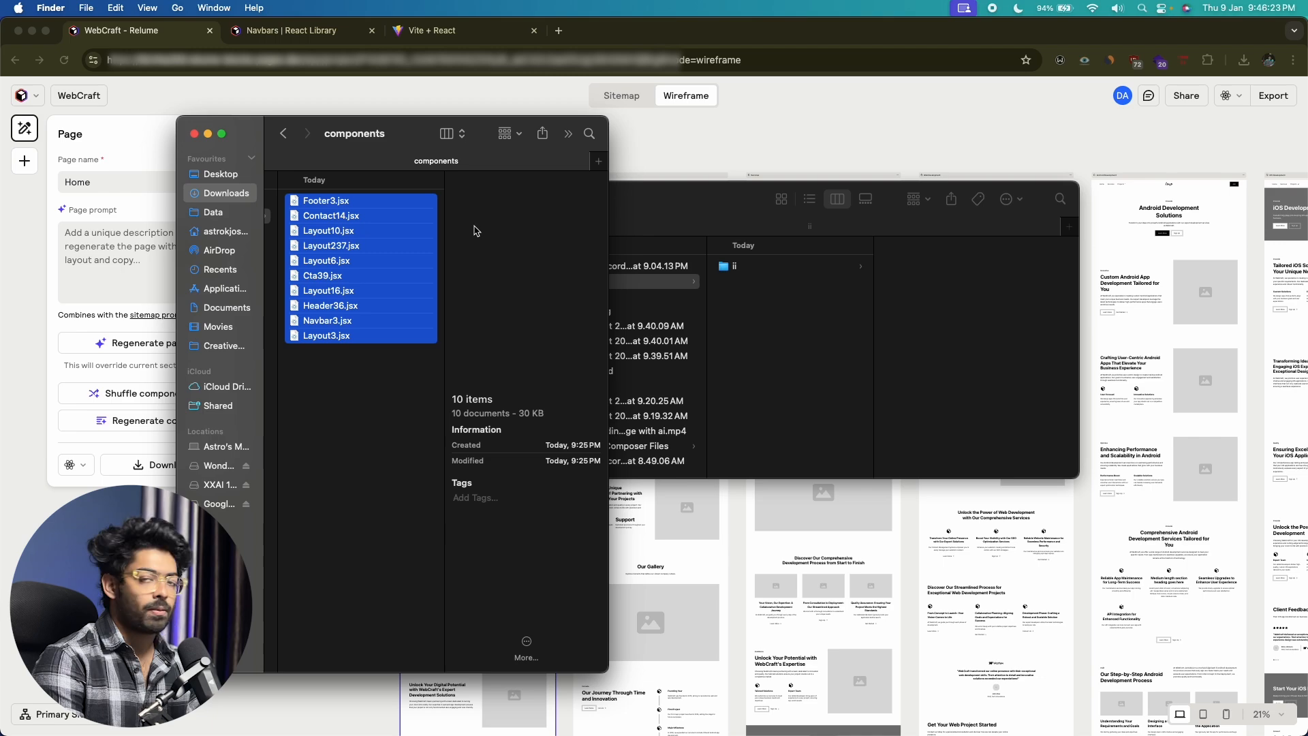
Compare the Home page sections in Relume's wireframe with the exported component files in Finder and VS Code
{"action": "left_click", "coordinate": [97, 467]}
{"action": "scroll", "coordinate": [483, 115], "scroll_direction": "up", "scroll_amount": 5}
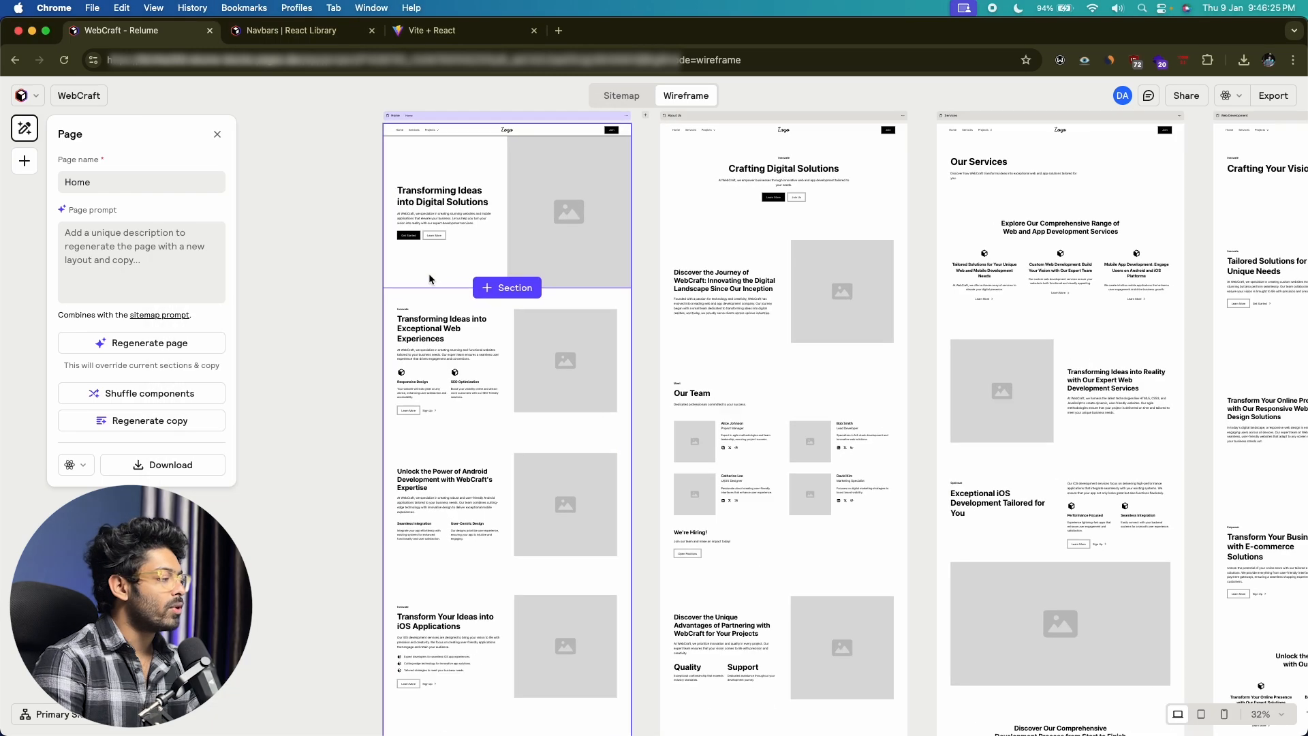
{"action": "scroll", "coordinate": [464, 262], "scroll_direction": "down", "scroll_amount": 10}
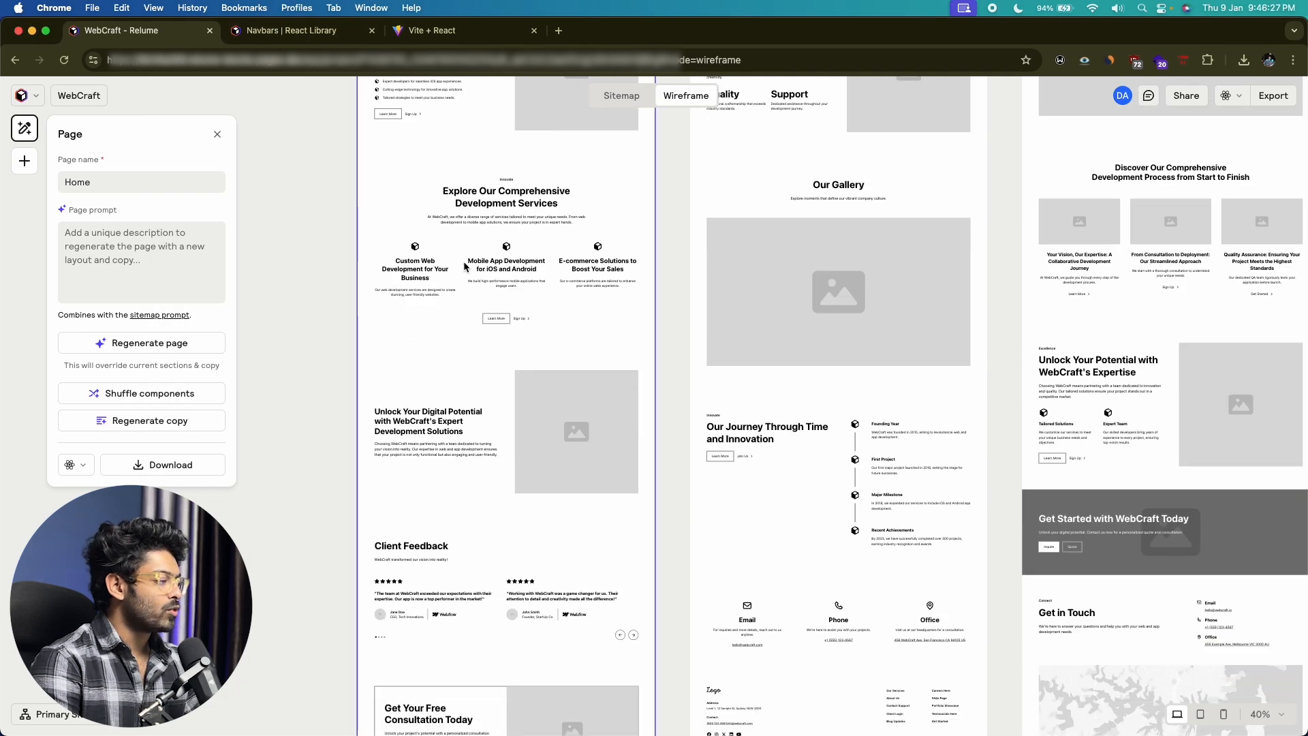
{"action": "scroll", "coordinate": [463, 262], "scroll_direction": "up", "scroll_amount": 2}
{"action": "scroll", "coordinate": [464, 262], "scroll_direction": "up", "scroll_amount": 2}
{"action": "key", "text": "super+Tab"}
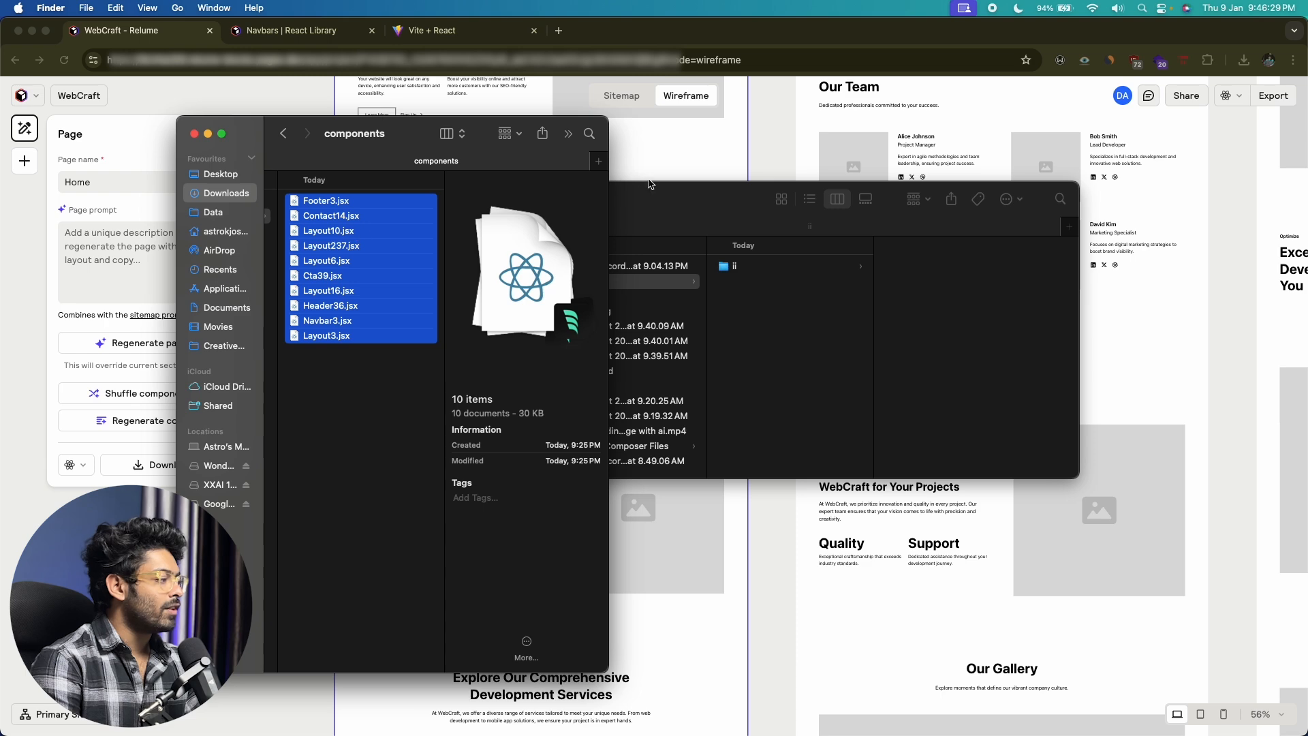
{"action": "key", "text": "super+Tab"}
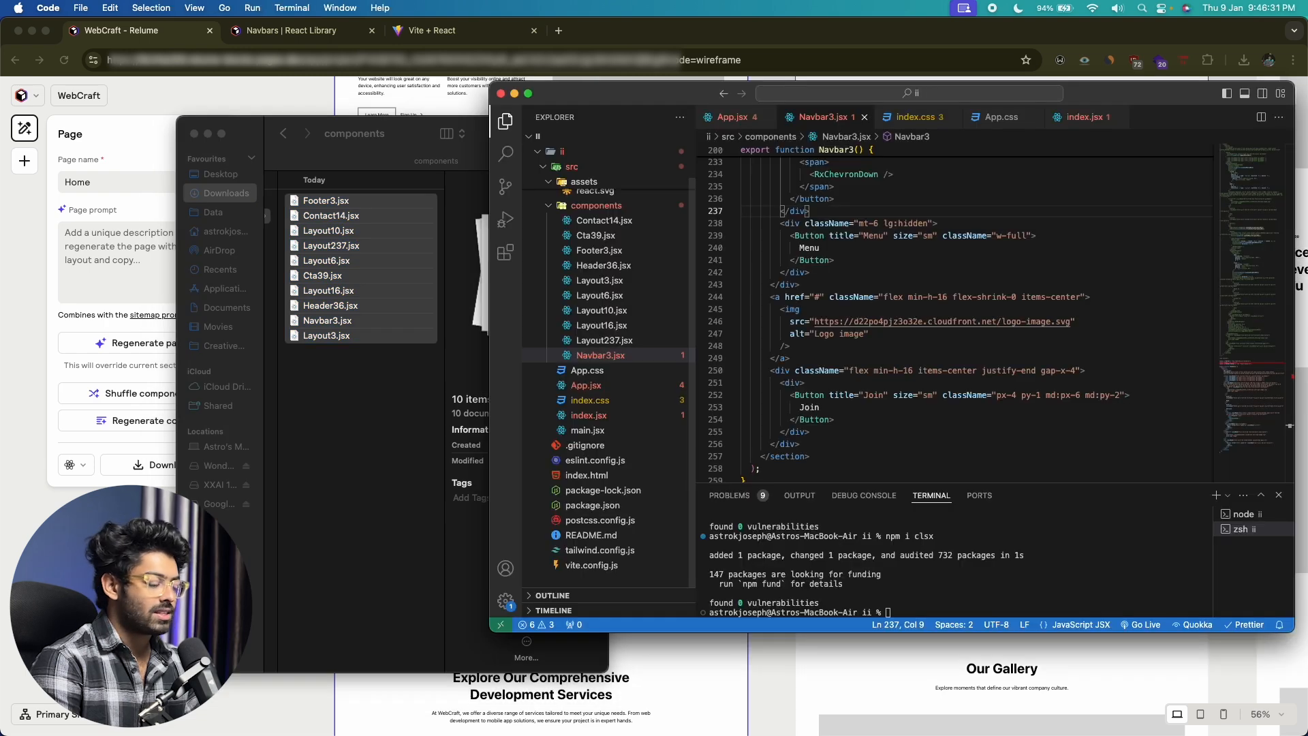
{"action": "scroll", "coordinate": [616, 300], "scroll_direction": "up", "scroll_amount": 2}
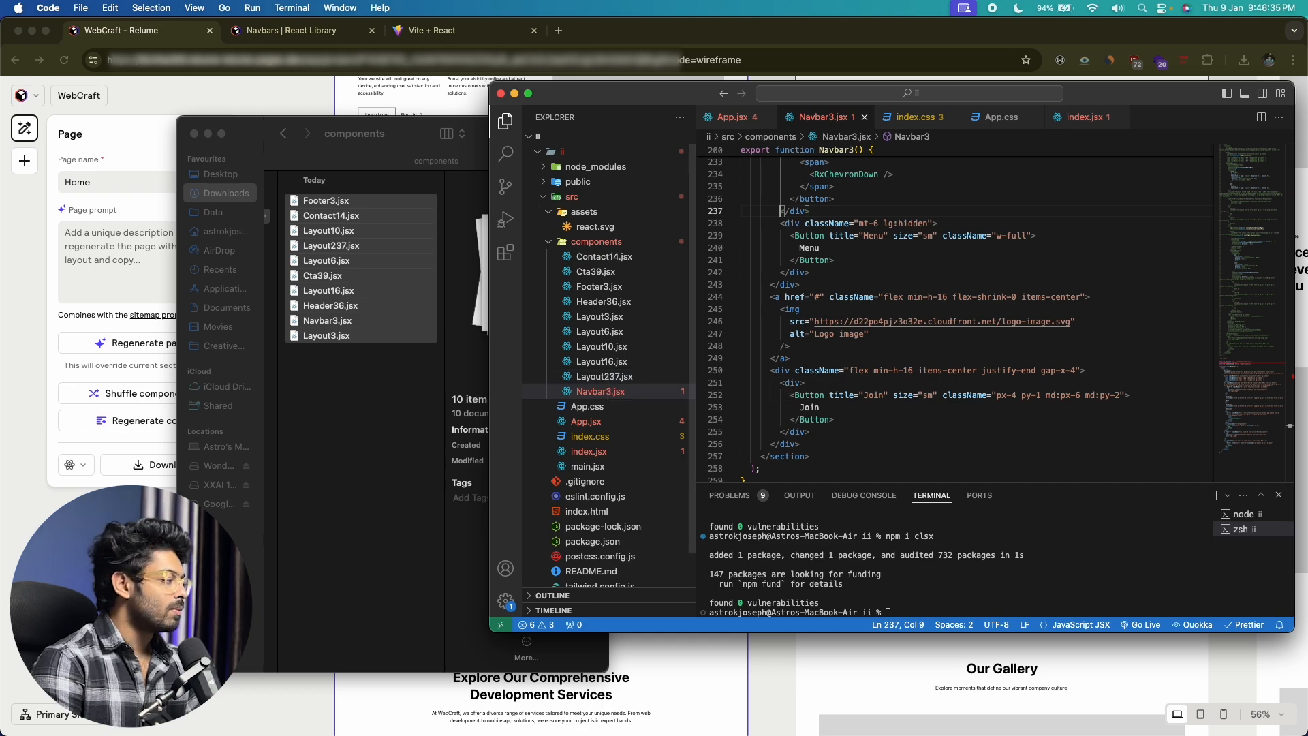
Examine the Home page sections and the neighbouring page wireframes in Relume in Chrome
{"action": "key", "text": "super+Tab"}
{"action": "scroll", "coordinate": [642, 415], "scroll_direction": "down", "scroll_amount": 5}
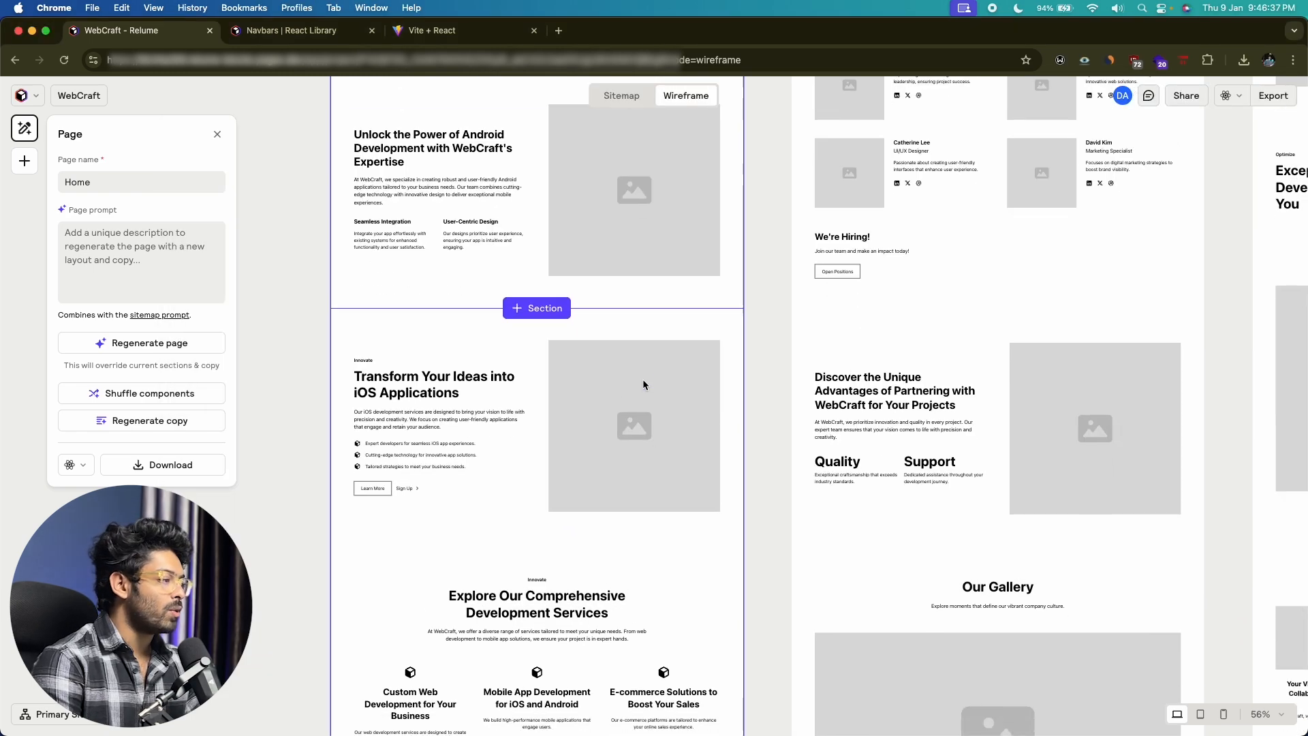
{"action": "scroll", "coordinate": [643, 379], "scroll_direction": "up", "scroll_amount": 7}
{"action": "scroll", "coordinate": [619, 154], "scroll_direction": "down", "scroll_amount": 4}
{"action": "scroll", "coordinate": [614, 259], "scroll_direction": "down", "scroll_amount": 6}
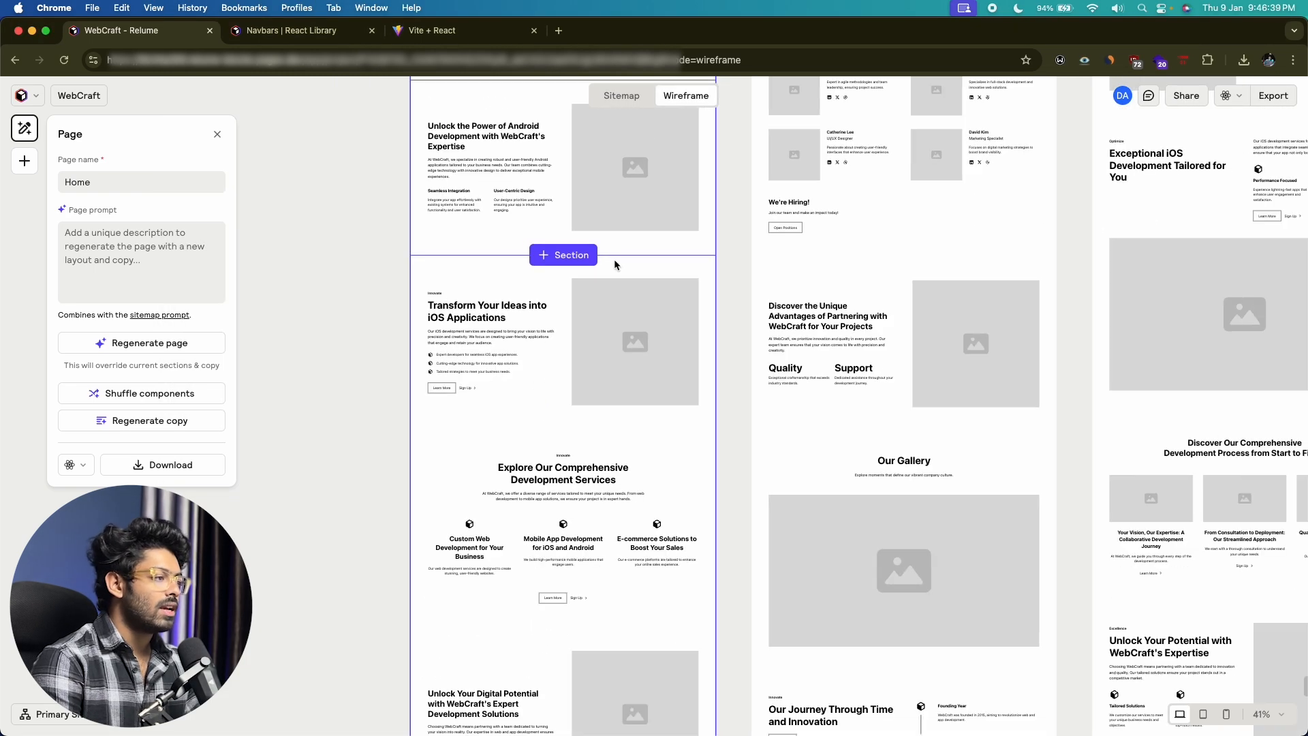
{"action": "scroll", "coordinate": [922, 262], "scroll_direction": "down", "scroll_amount": 2}
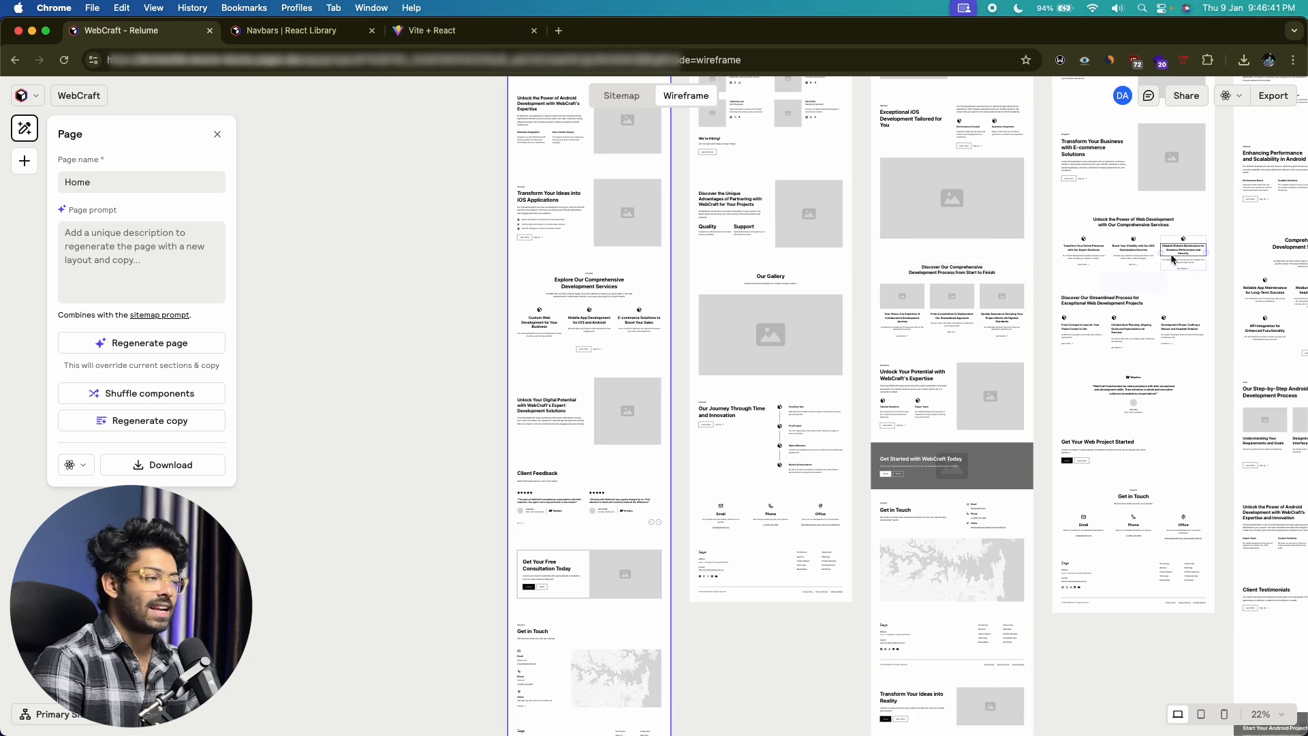
{"action": "scroll", "coordinate": [1171, 257], "scroll_direction": "right", "scroll_amount": 3}
{"action": "scroll", "coordinate": [1171, 257], "scroll_direction": "down", "scroll_amount": 2}
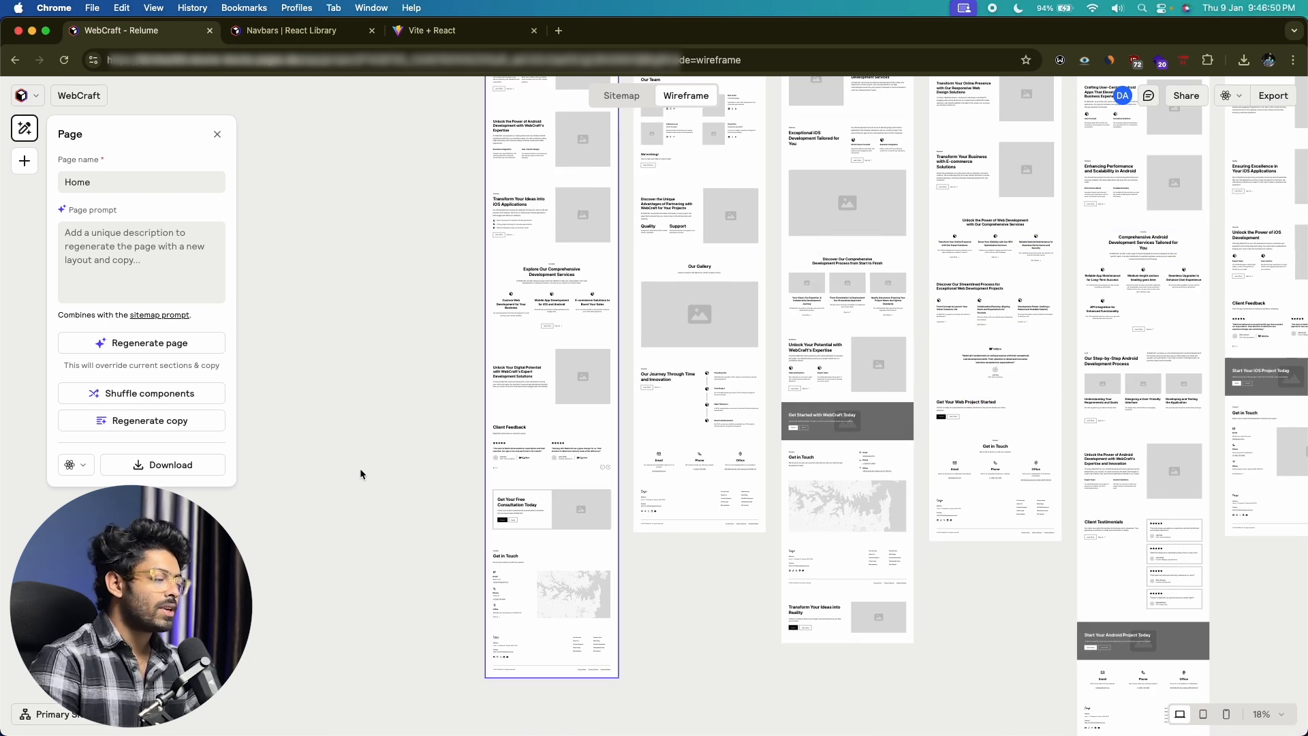
Remove the reactLogo and viteLogo imports from App.jsx in VS Code
{"action": "key", "text": "super+Tab"}
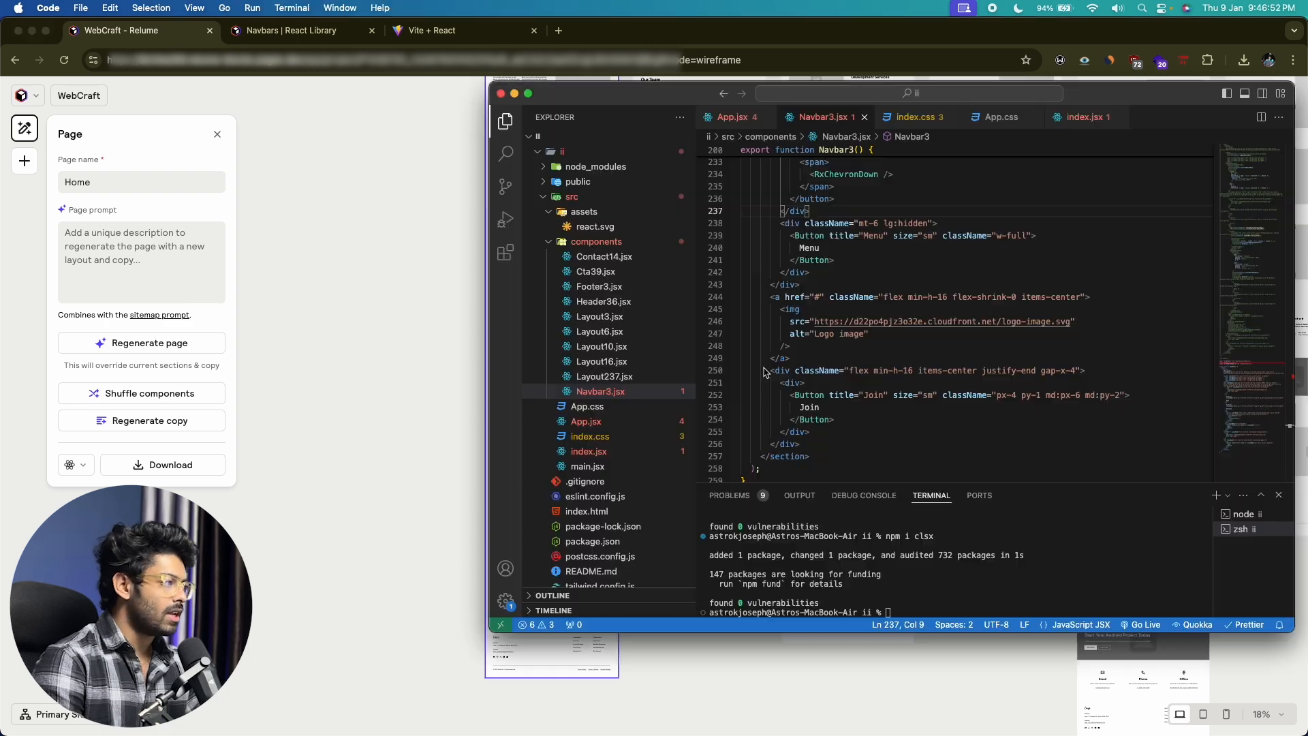
{"action": "scroll", "coordinate": [851, 272], "scroll_direction": "up", "scroll_amount": 4}
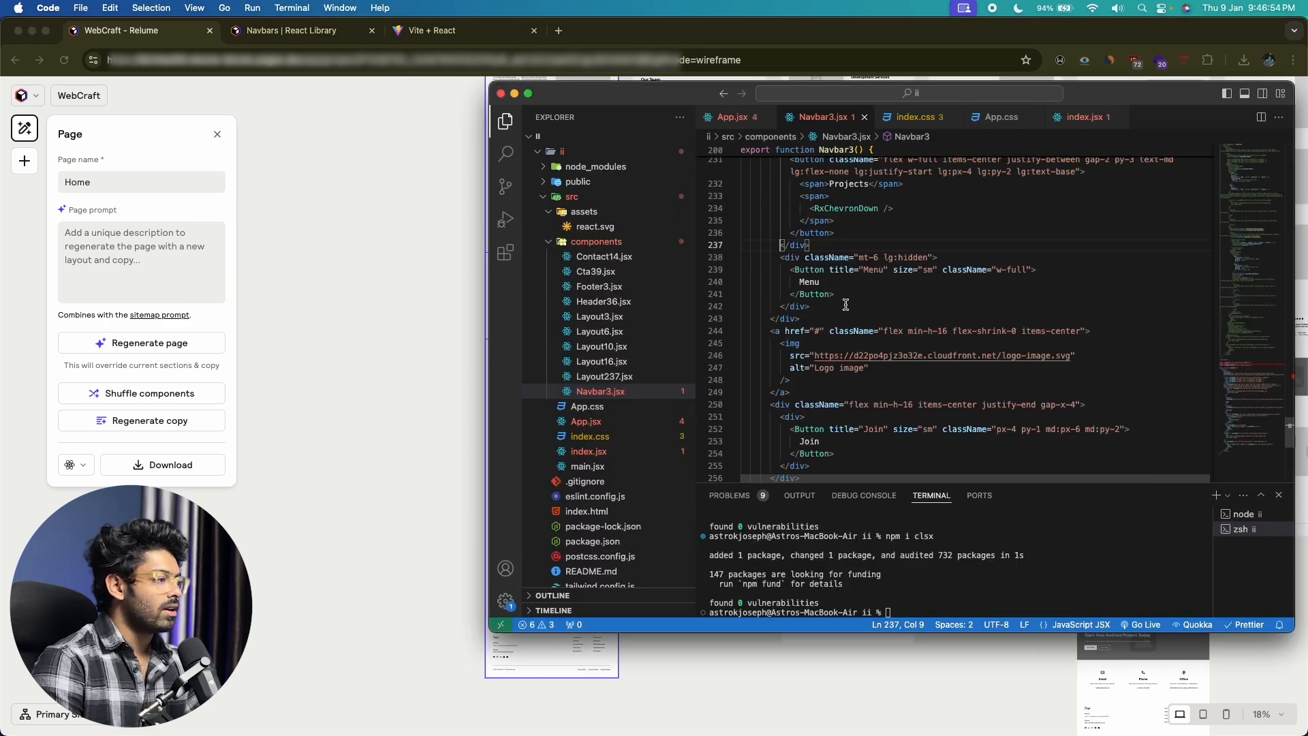
{"action": "left_click", "coordinate": [733, 118]}
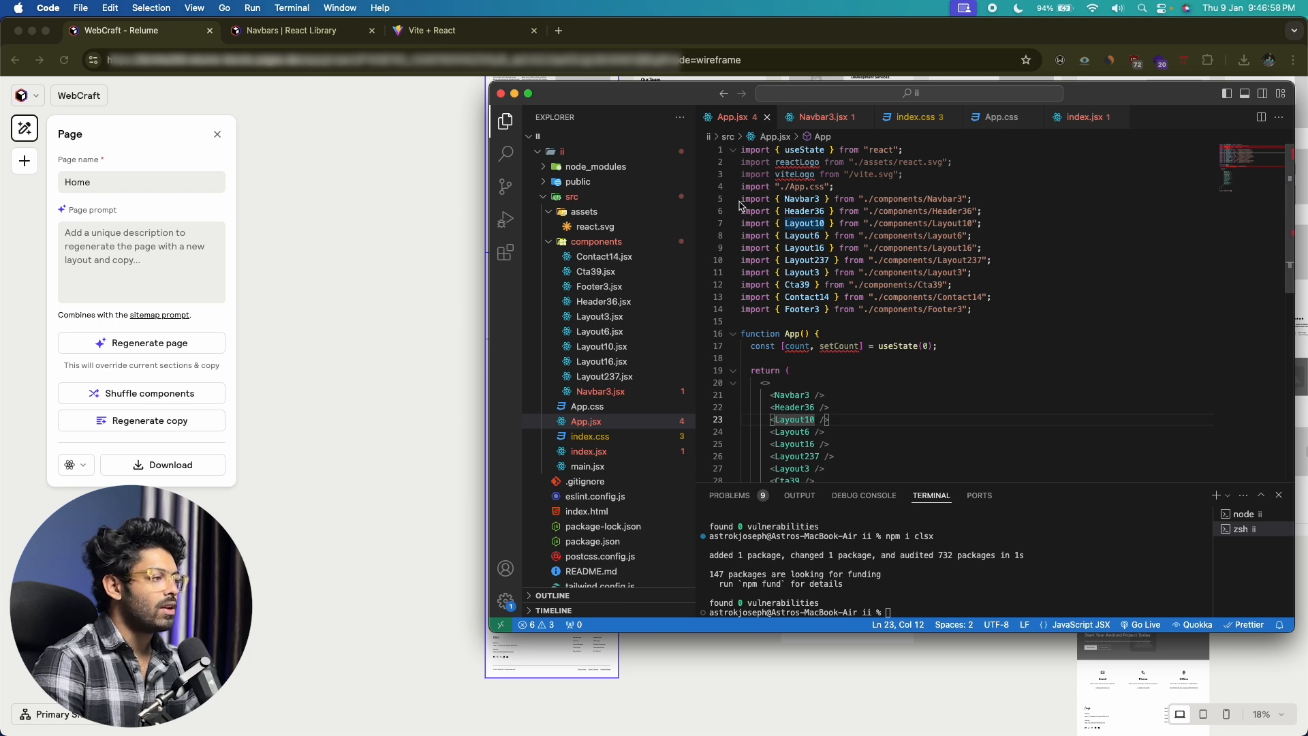
{"action": "left_click_drag", "start_coordinate": [911, 175], "coordinate": [741, 162]}
{"action": "key", "text": "BackSpace"}
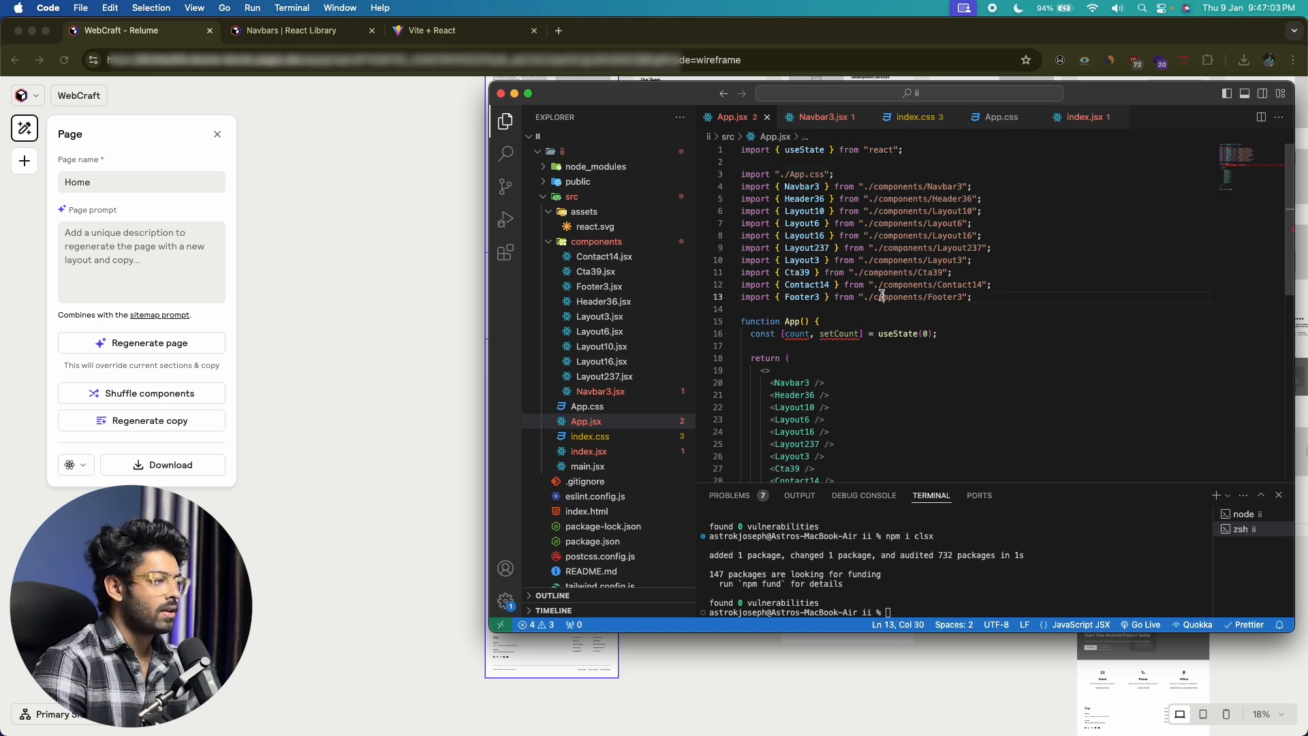
Delete the count and setCount useState line from the App function in App.jsx
{"action": "scroll", "coordinate": [882, 296], "scroll_direction": "down", "scroll_amount": 3}
{"action": "left_click_drag", "start_coordinate": [957, 228], "coordinate": [697, 237]}
{"action": "left_click", "coordinate": [969, 236], "text": "shift"}
{"action": "key", "text": "BackSpace"}
{"action": "key", "text": "Delete"}
{"action": "left_click", "coordinate": [834, 283]}
{"action": "scroll", "coordinate": [834, 280], "scroll_direction": "up", "scroll_amount": 3}
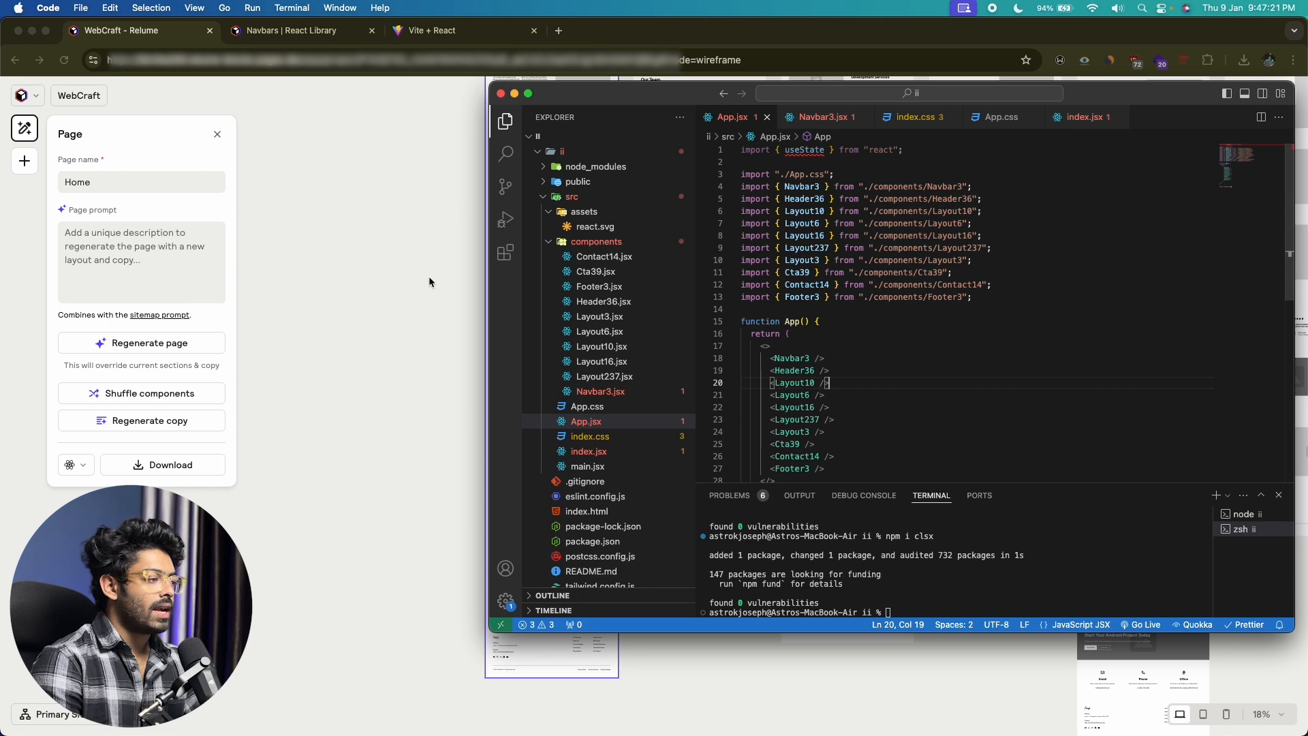
View the running Vite page in Chrome and examine Relume's Home wireframe from the header down to the footer
{"action": "left_click", "coordinate": [394, 291]}
{"action": "left_click", "coordinate": [437, 33]}
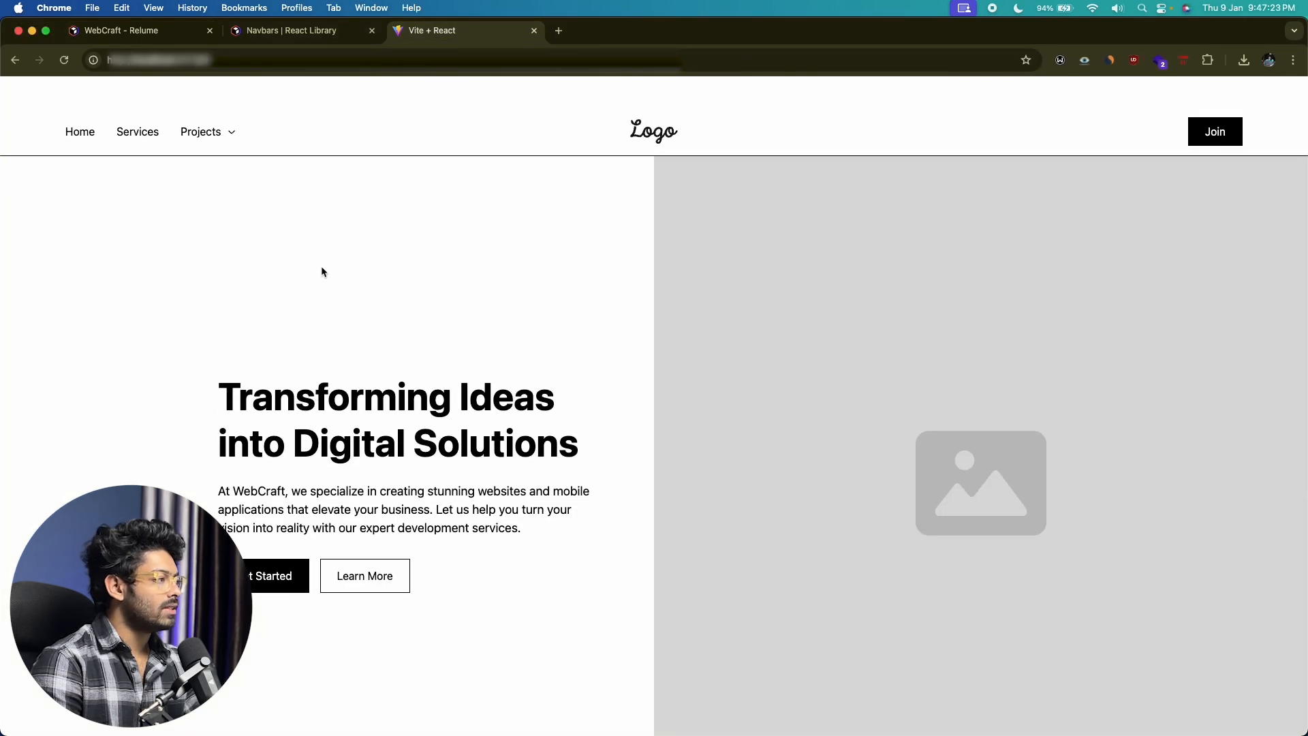
{"action": "left_click", "coordinate": [122, 30]}
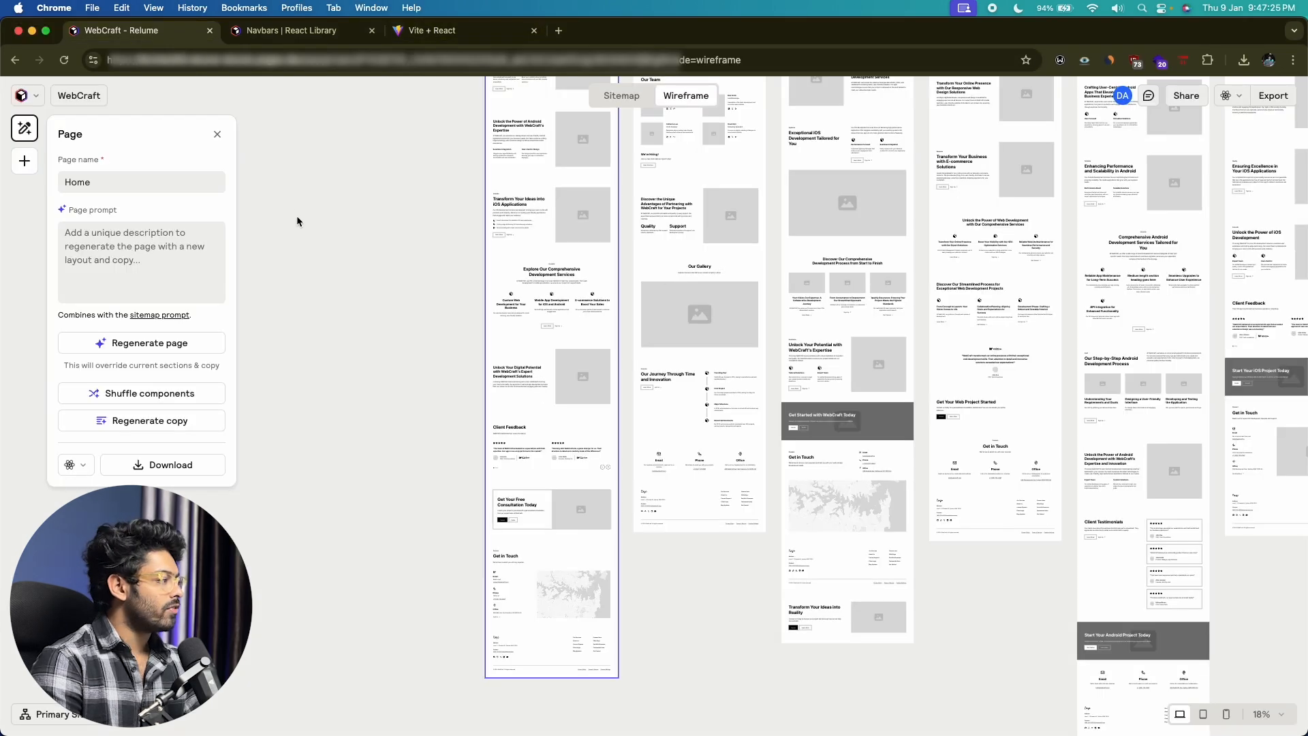
{"action": "scroll", "coordinate": [470, 224], "scroll_direction": "up", "scroll_amount": 5}
{"action": "scroll", "coordinate": [471, 223], "scroll_direction": "up", "scroll_amount": 10}
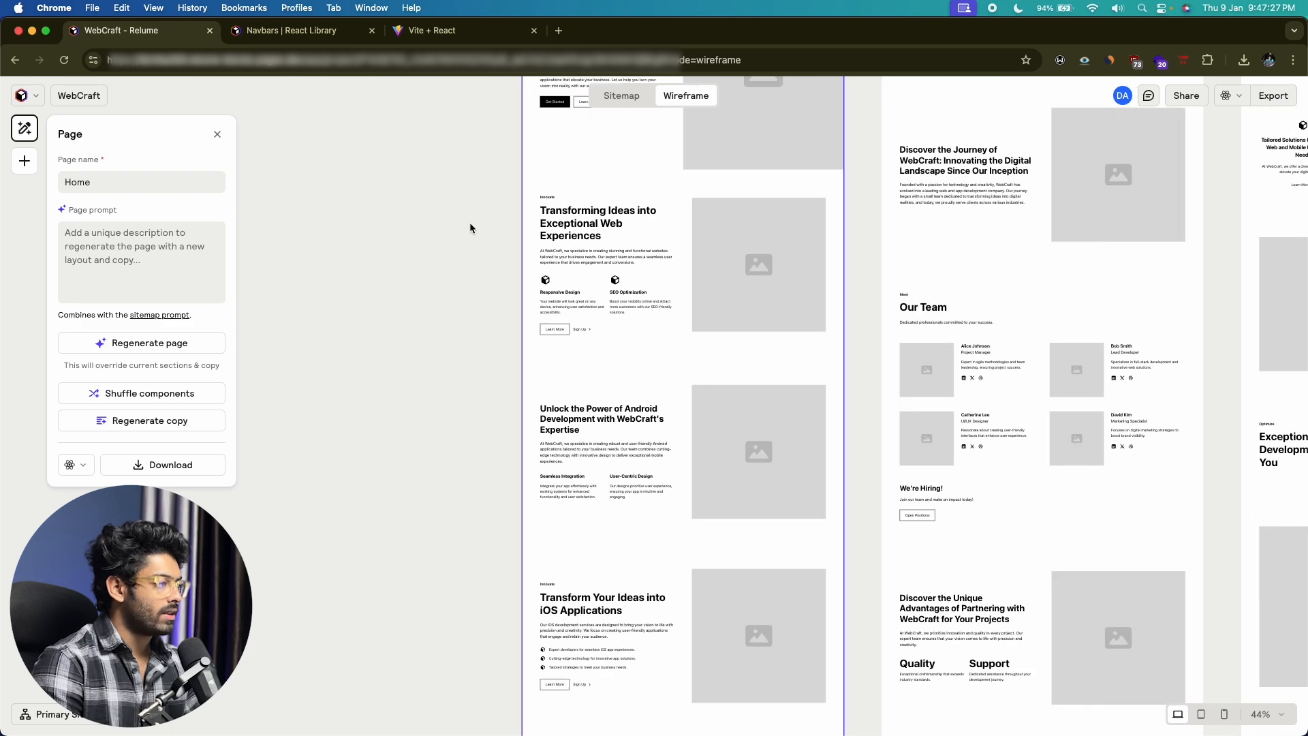
{"action": "scroll", "coordinate": [468, 222], "scroll_direction": "up", "scroll_amount": 2}
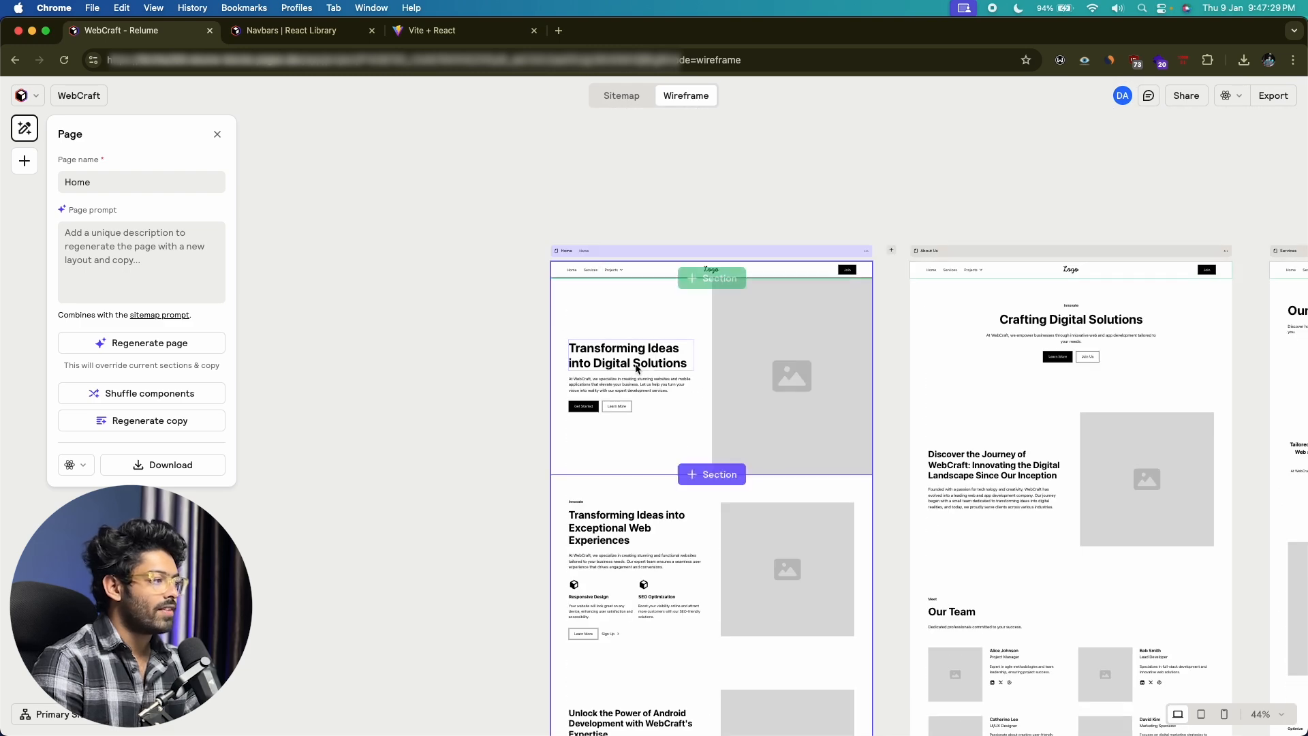
{"action": "scroll", "coordinate": [660, 387], "scroll_direction": "down", "scroll_amount": 15}
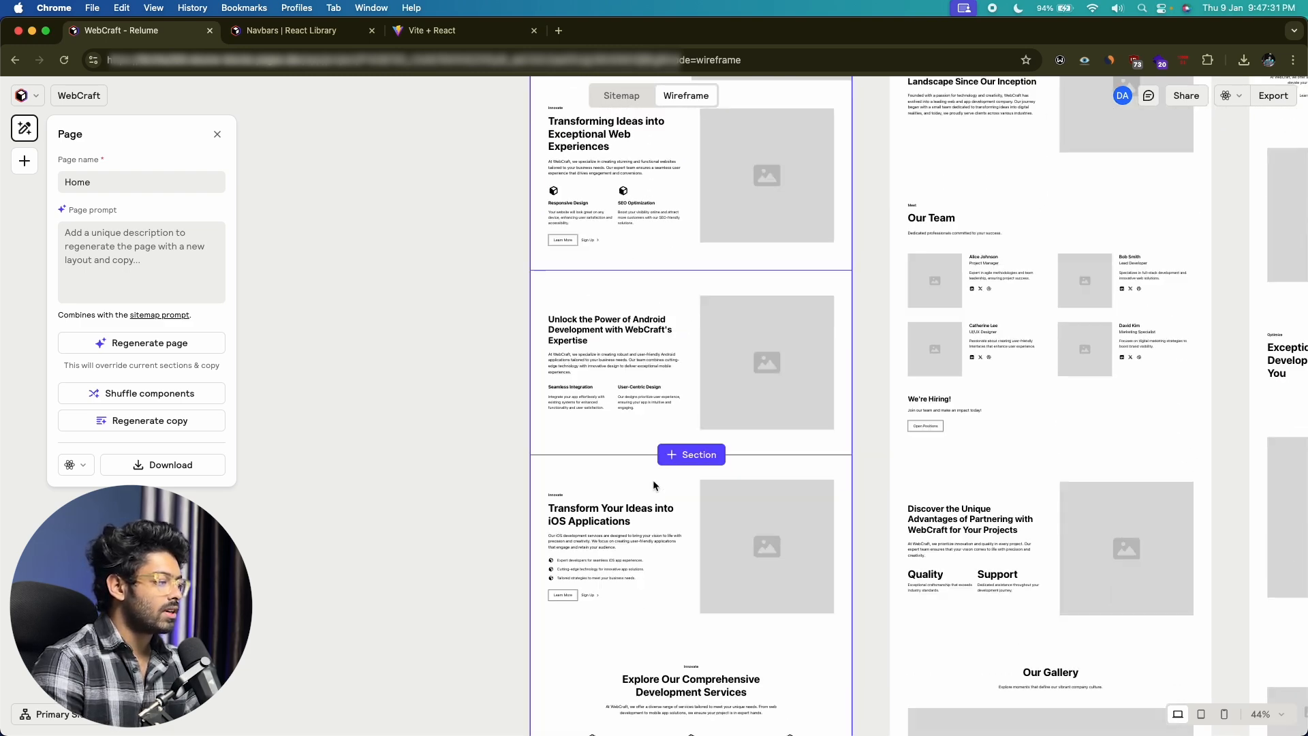
{"action": "scroll", "coordinate": [652, 480], "scroll_direction": "down", "scroll_amount": 5}
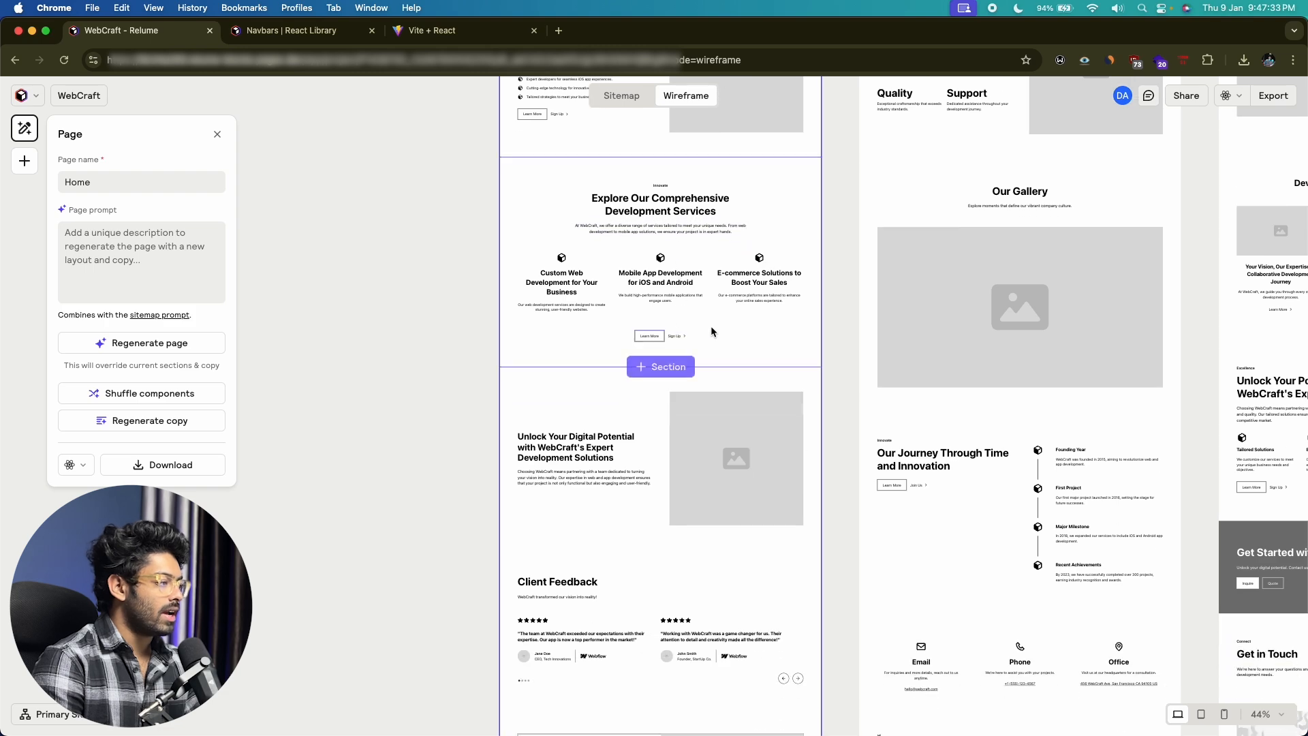
{"action": "scroll", "coordinate": [623, 456], "scroll_direction": "down", "scroll_amount": 12}
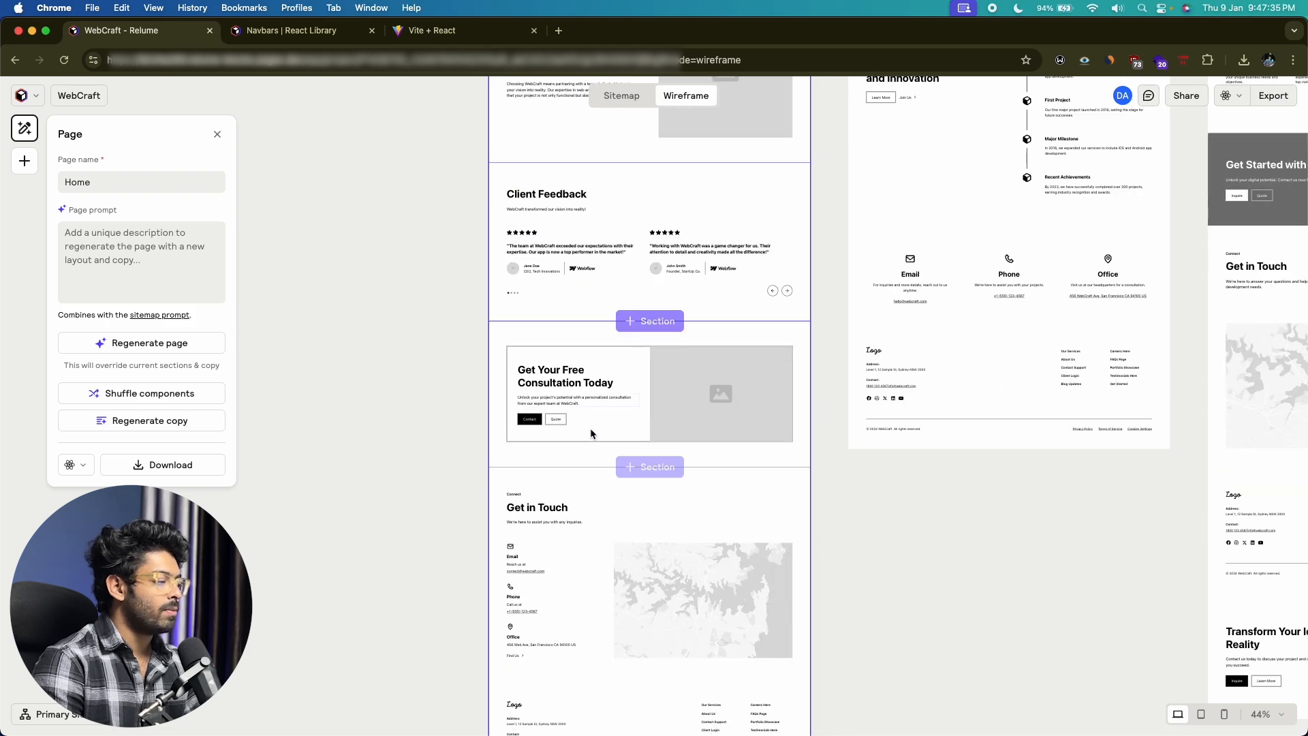
{"action": "scroll", "coordinate": [533, 468], "scroll_direction": "down", "scroll_amount": 3}
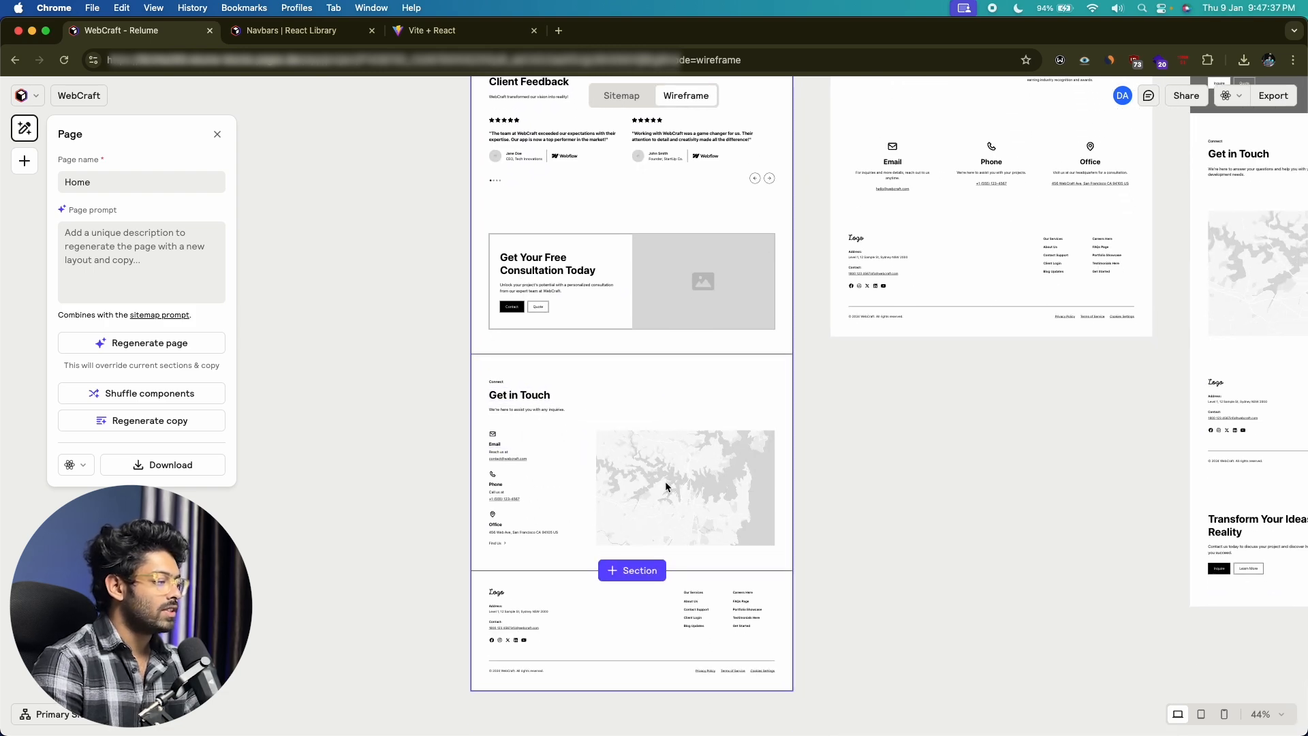
Examine the assembled Home page on the Vite site from the hero section down to the footer and back up
{"action": "key", "text": "super+3"}
{"action": "scroll", "coordinate": [473, 345], "scroll_direction": "down", "scroll_amount": 2}
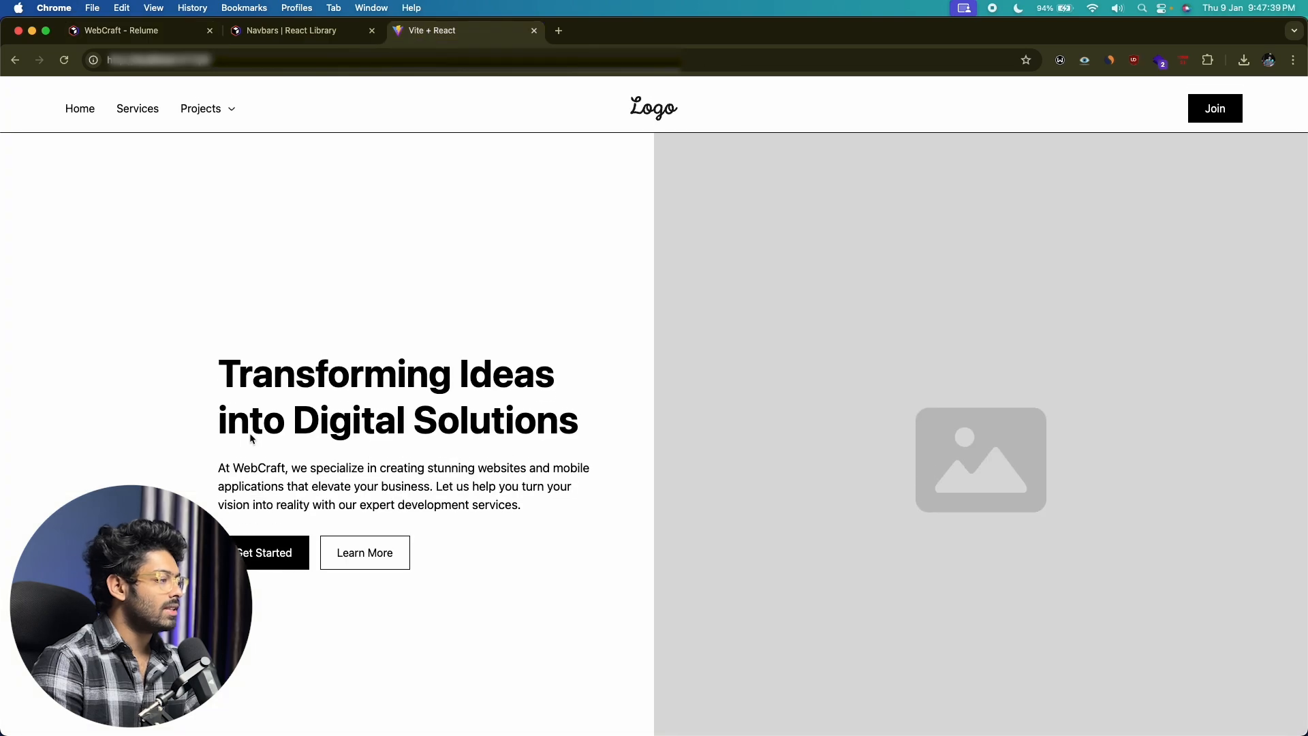
{"action": "scroll", "coordinate": [472, 343], "scroll_direction": "down", "scroll_amount": 15}
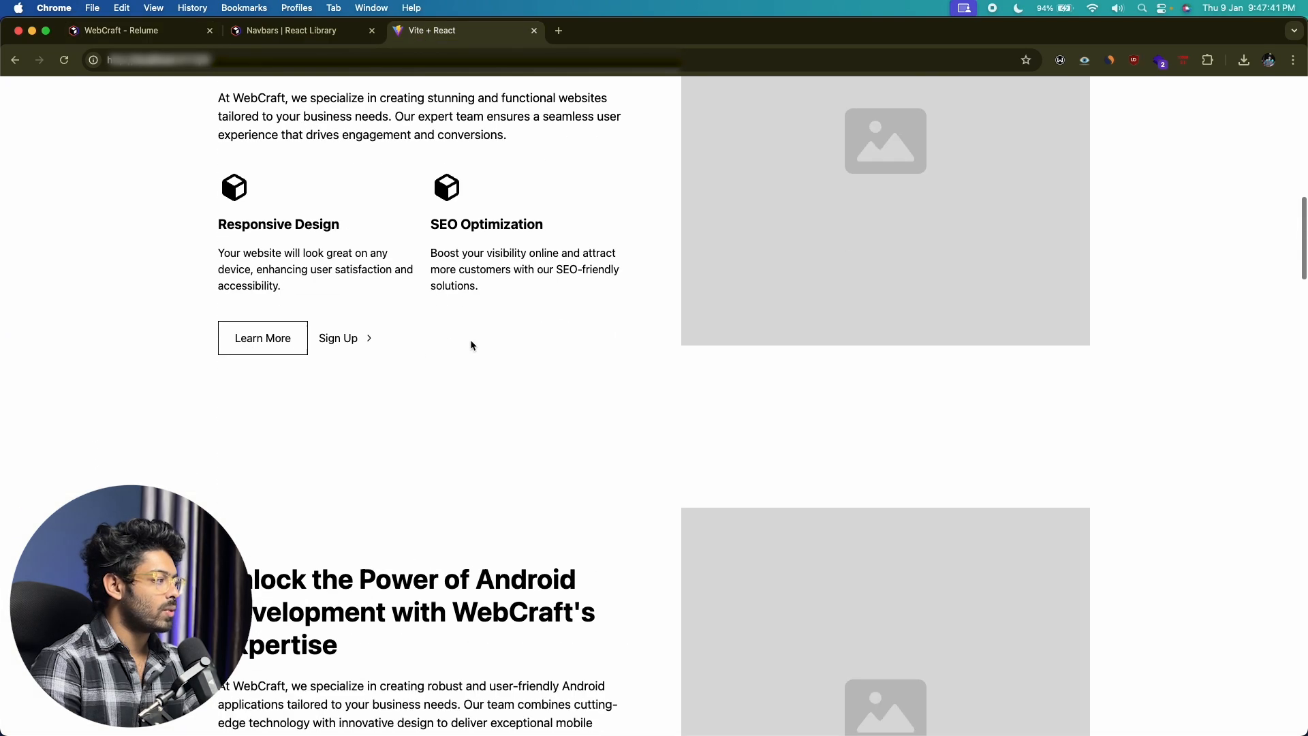
{"action": "scroll", "coordinate": [471, 340], "scroll_direction": "down", "scroll_amount": 15}
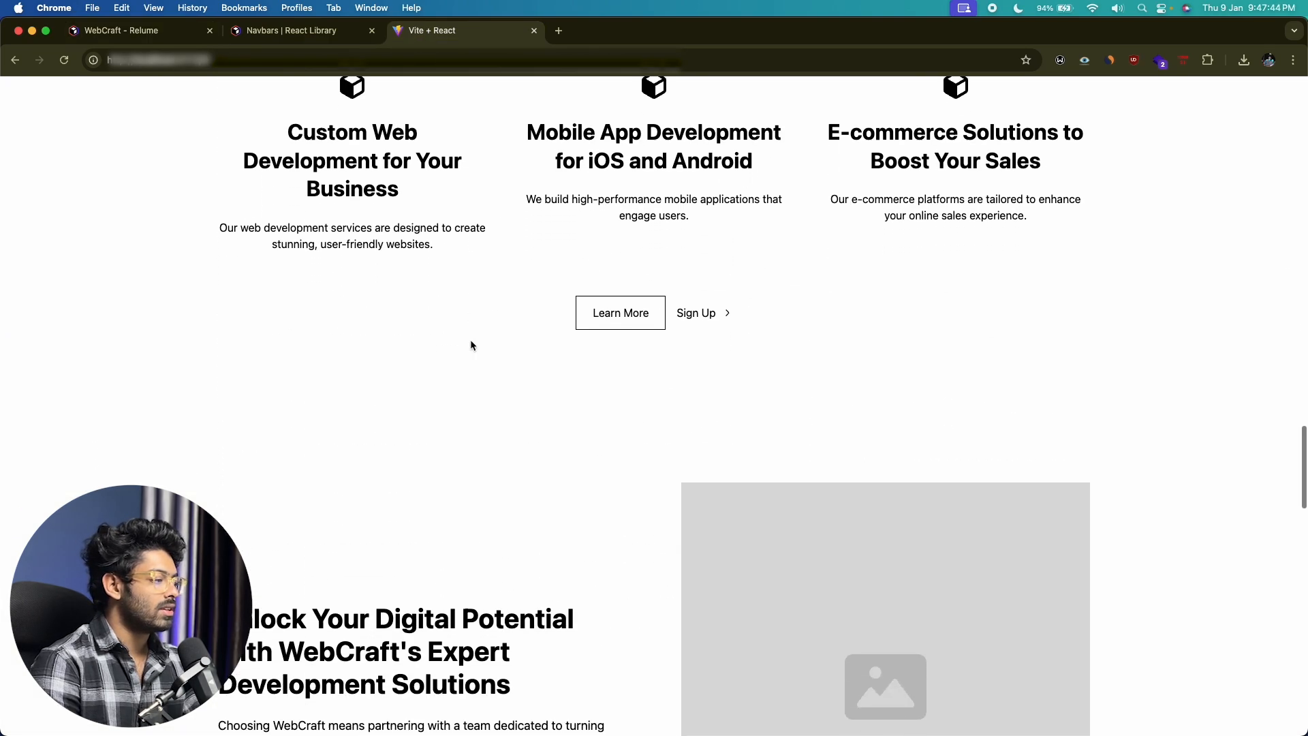
{"action": "scroll", "coordinate": [507, 458], "scroll_direction": "down", "scroll_amount": 15}
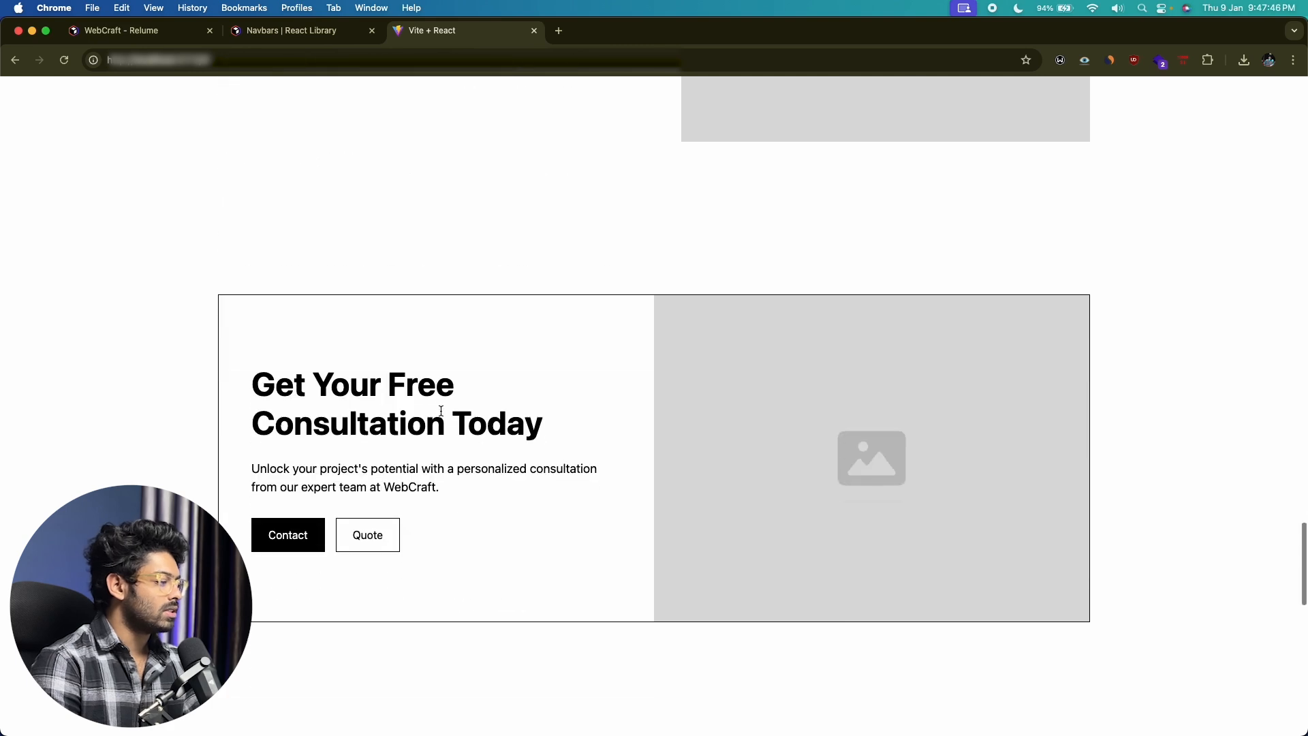
{"action": "scroll", "coordinate": [485, 299], "scroll_direction": "down", "scroll_amount": 5}
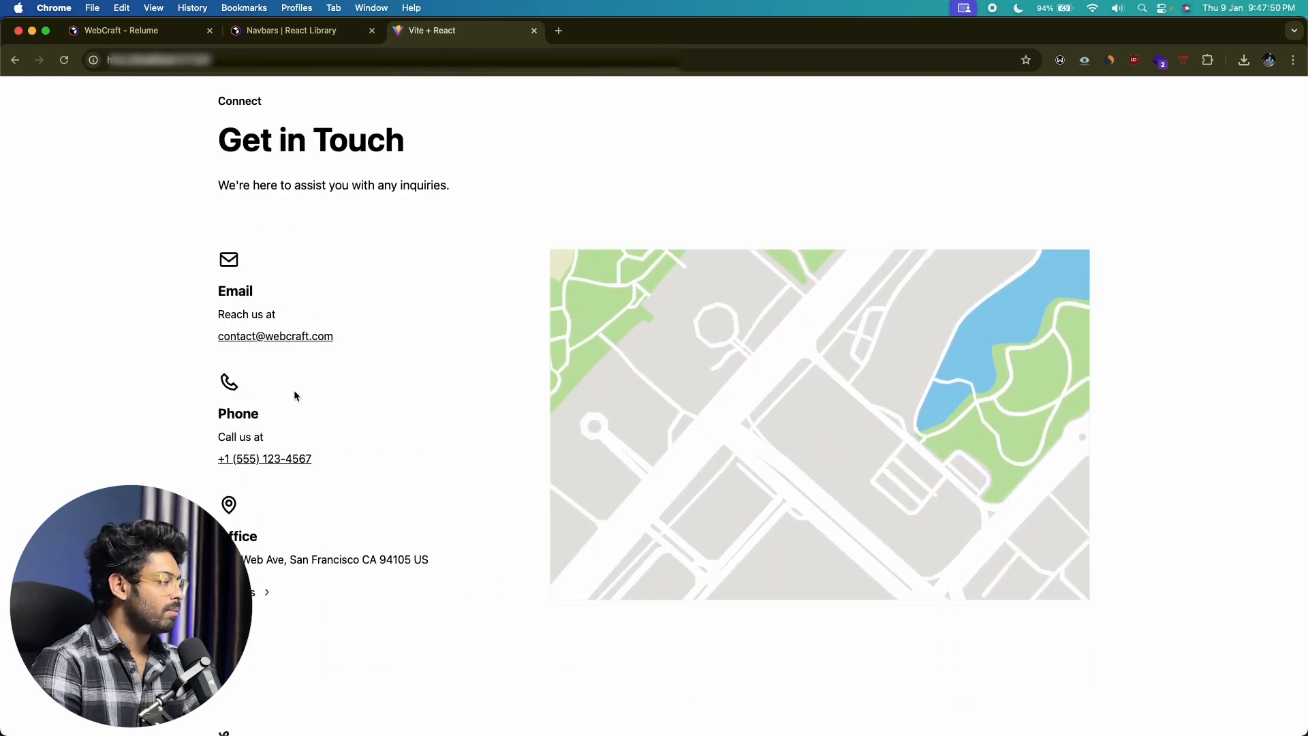
{"action": "scroll", "coordinate": [293, 391], "scroll_direction": "down", "scroll_amount": 2}
{"action": "scroll", "coordinate": [294, 396], "scroll_direction": "down", "scroll_amount": 3}
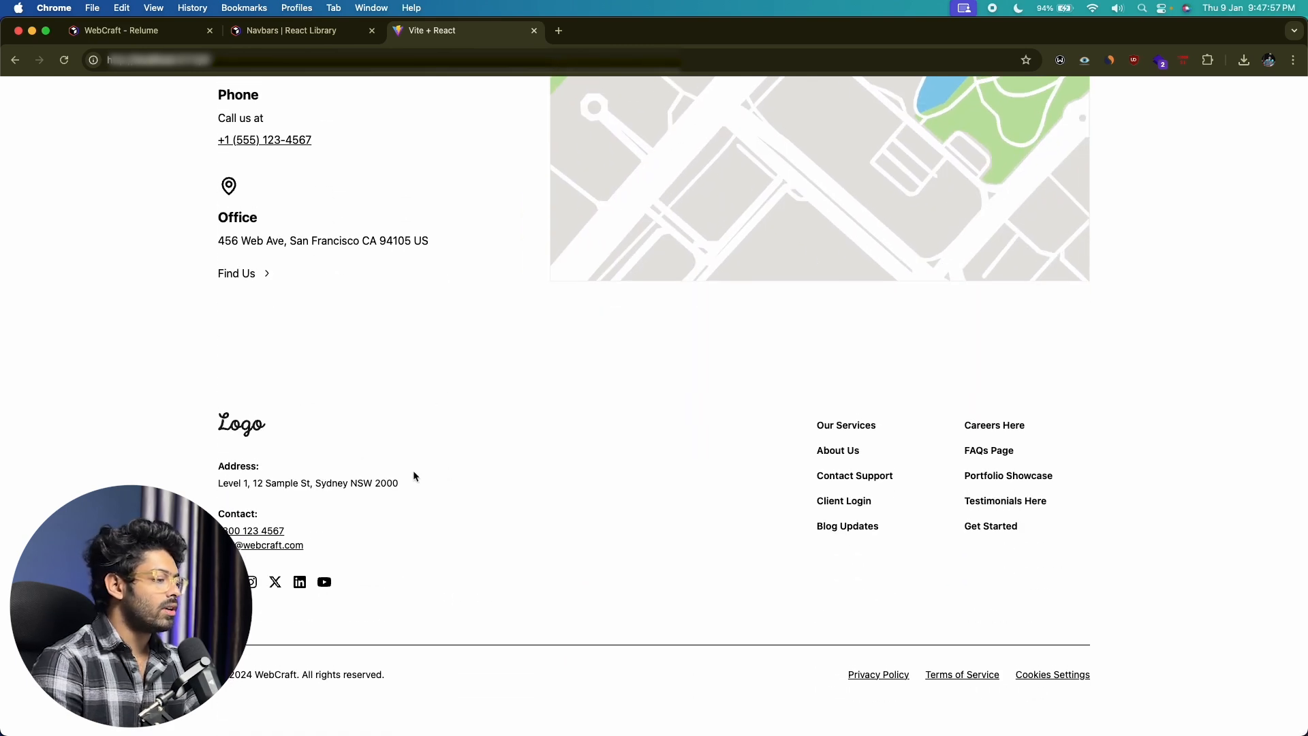
{"action": "scroll", "coordinate": [413, 470], "scroll_direction": "up", "scroll_amount": 20}
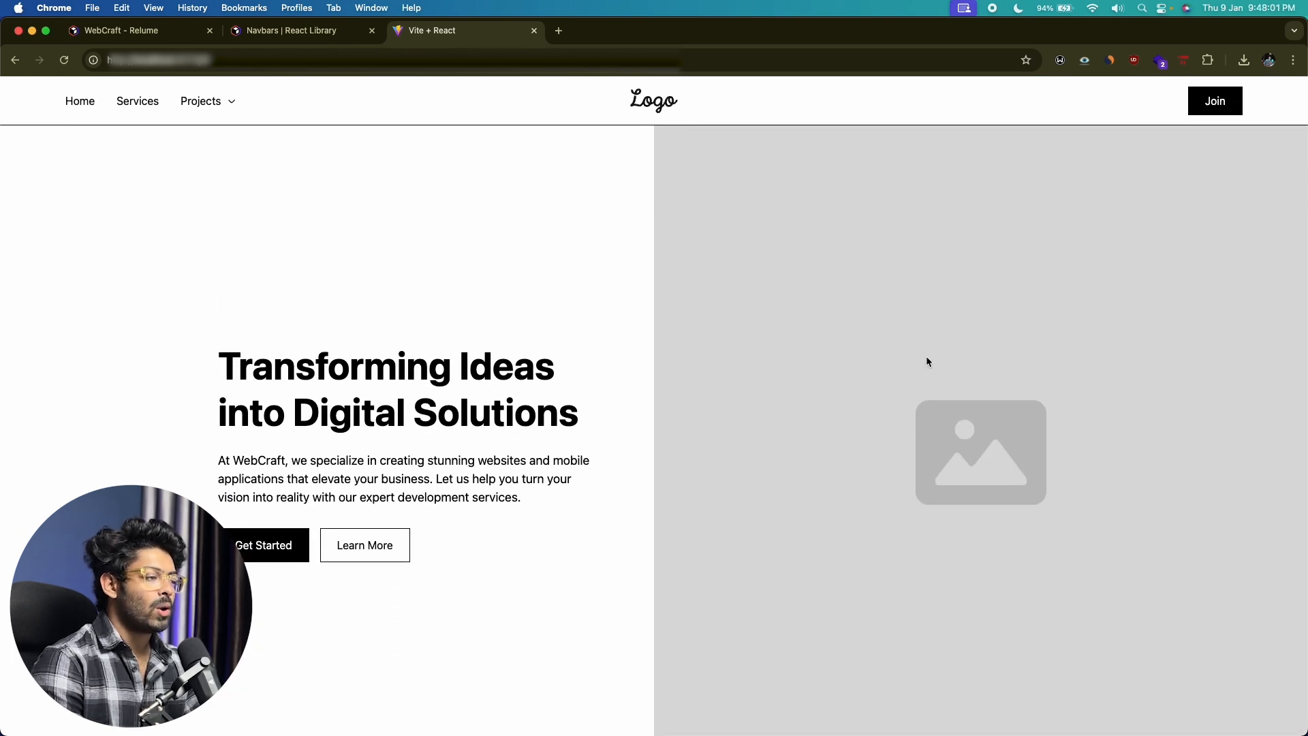
{"action": "scroll", "coordinate": [926, 359], "scroll_direction": "down", "scroll_amount": 2}
{"action": "scroll", "coordinate": [432, 368], "scroll_direction": "up", "scroll_amount": 3}
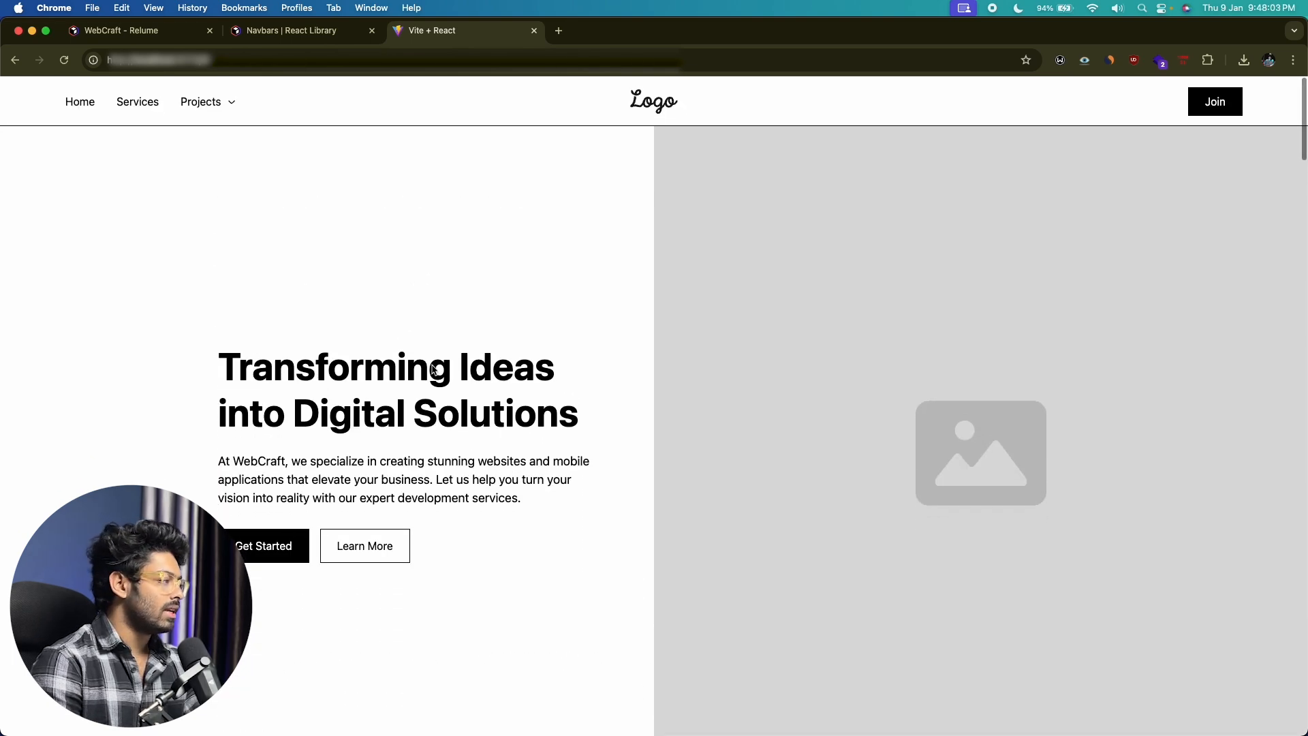
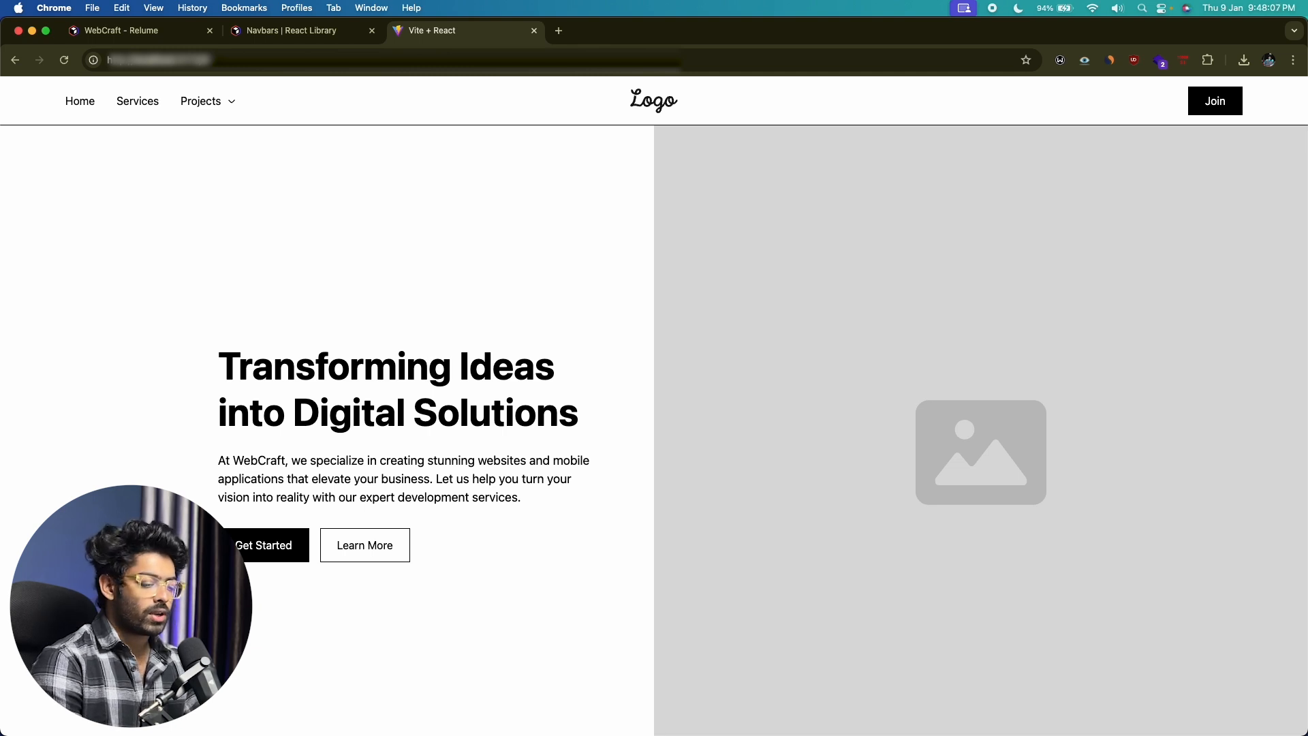
Switch to VS Code, open the Header36 component from App.jsx, and locate its hero image element
{"action": "key", "text": "super+Tab"}
{"action": "left_click_drag", "start_coordinate": [660, 103], "coordinate": [585, 102]}
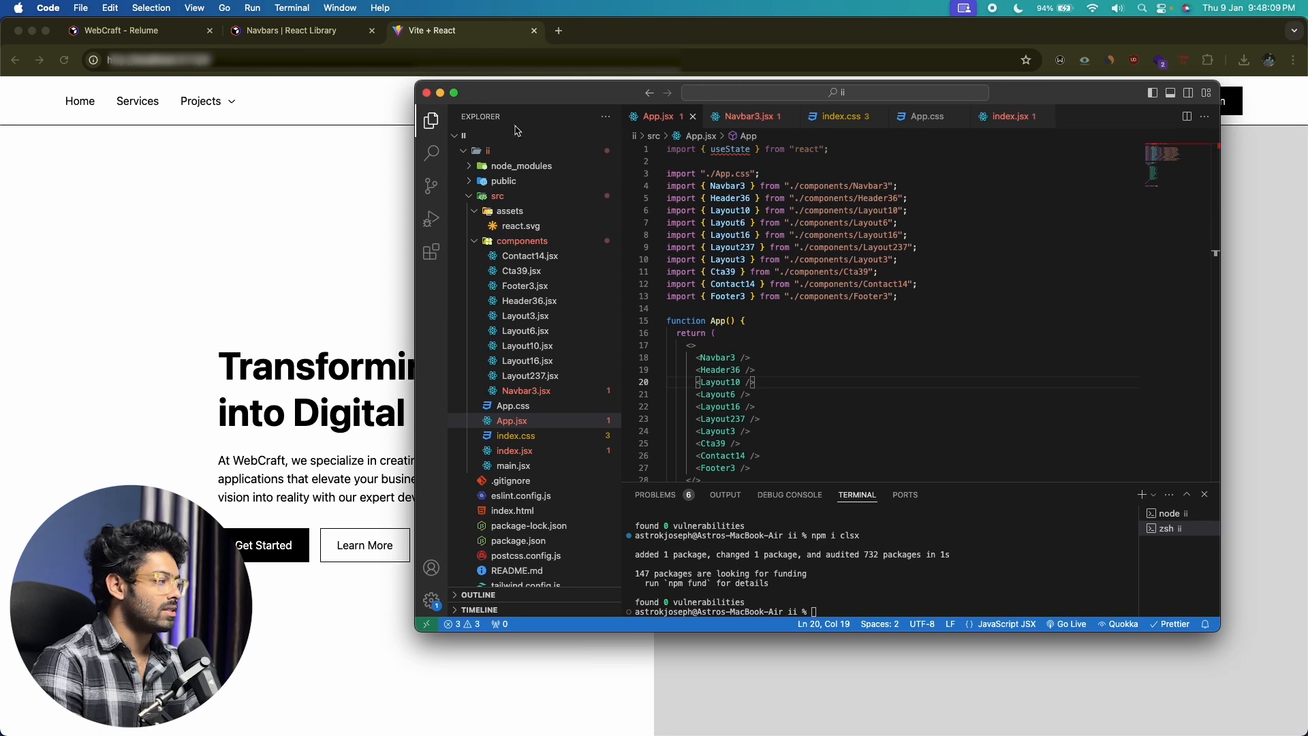
{"action": "left_click", "coordinate": [722, 376], "text": "super"}
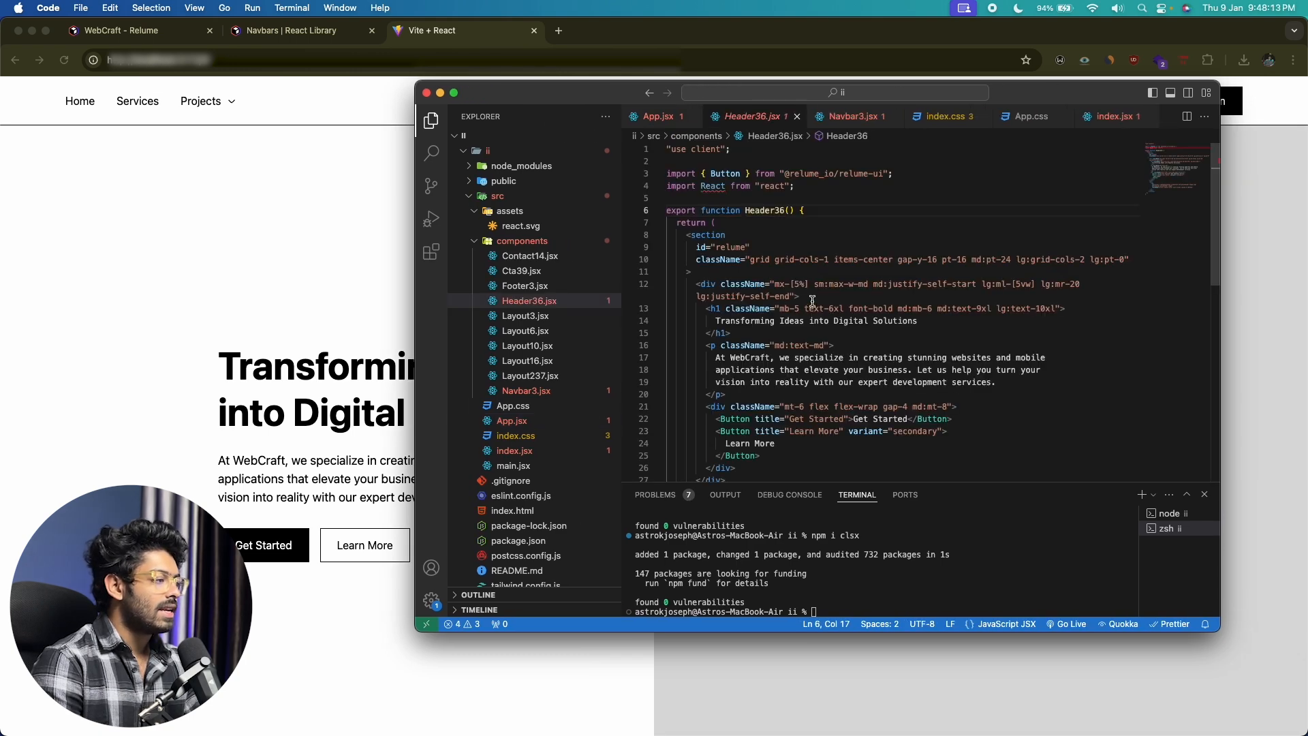
{"action": "scroll", "coordinate": [812, 301], "scroll_direction": "down", "scroll_amount": 3}
Switch to Unsplash in Chrome and search its photos for "web design"
{"action": "left_click", "coordinate": [369, 305]}
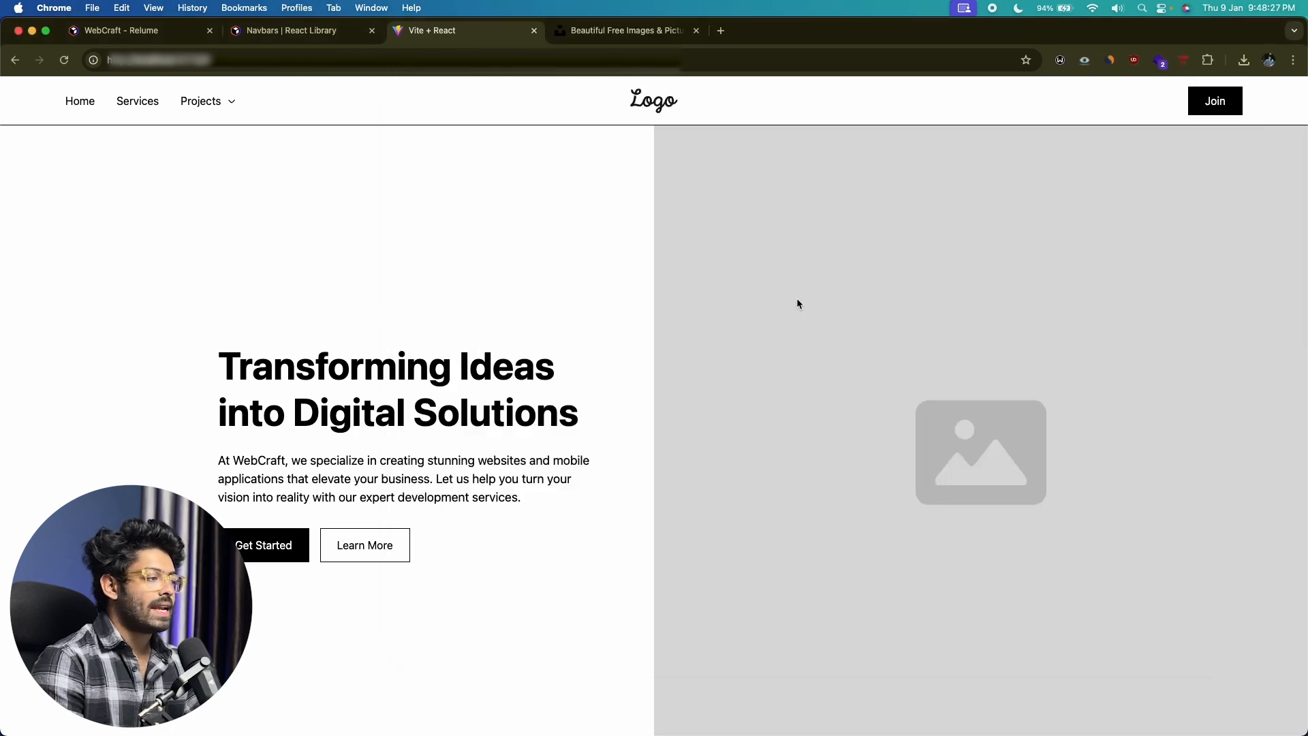
{"action": "left_click", "coordinate": [640, 39]}
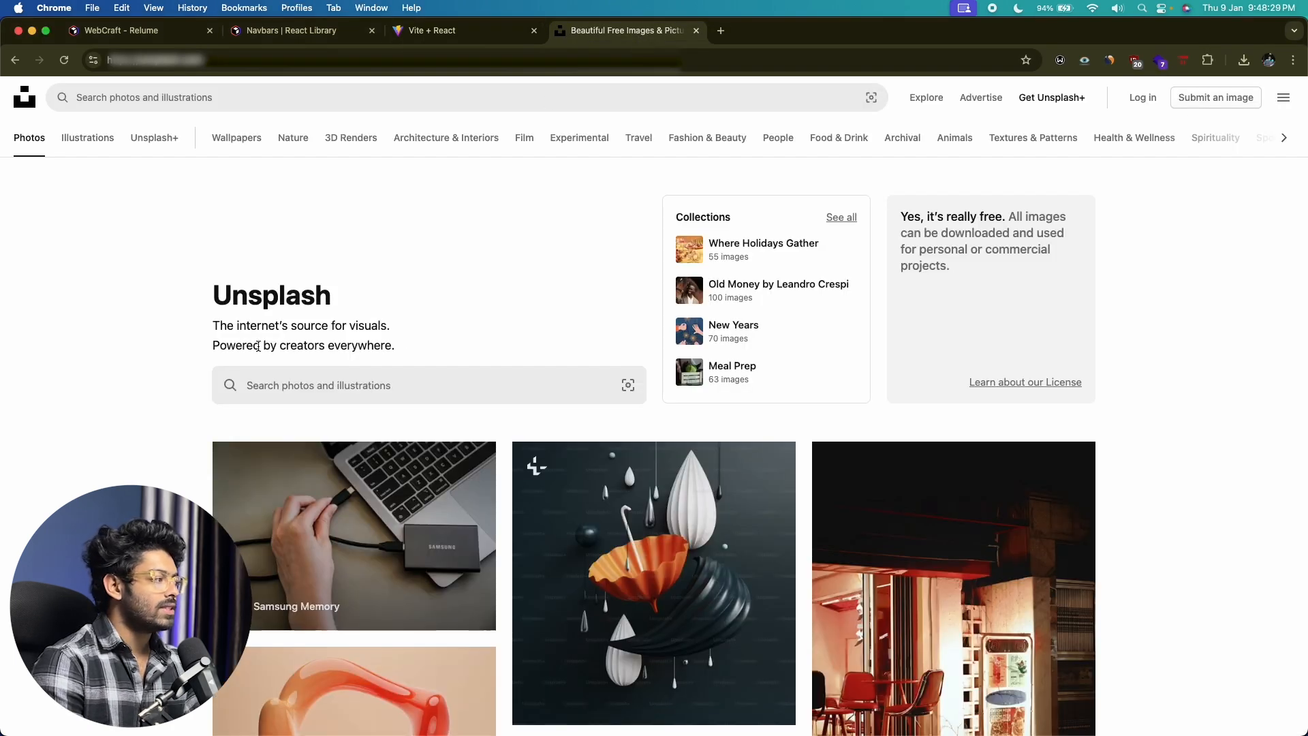
{"action": "left_click", "coordinate": [178, 107]}
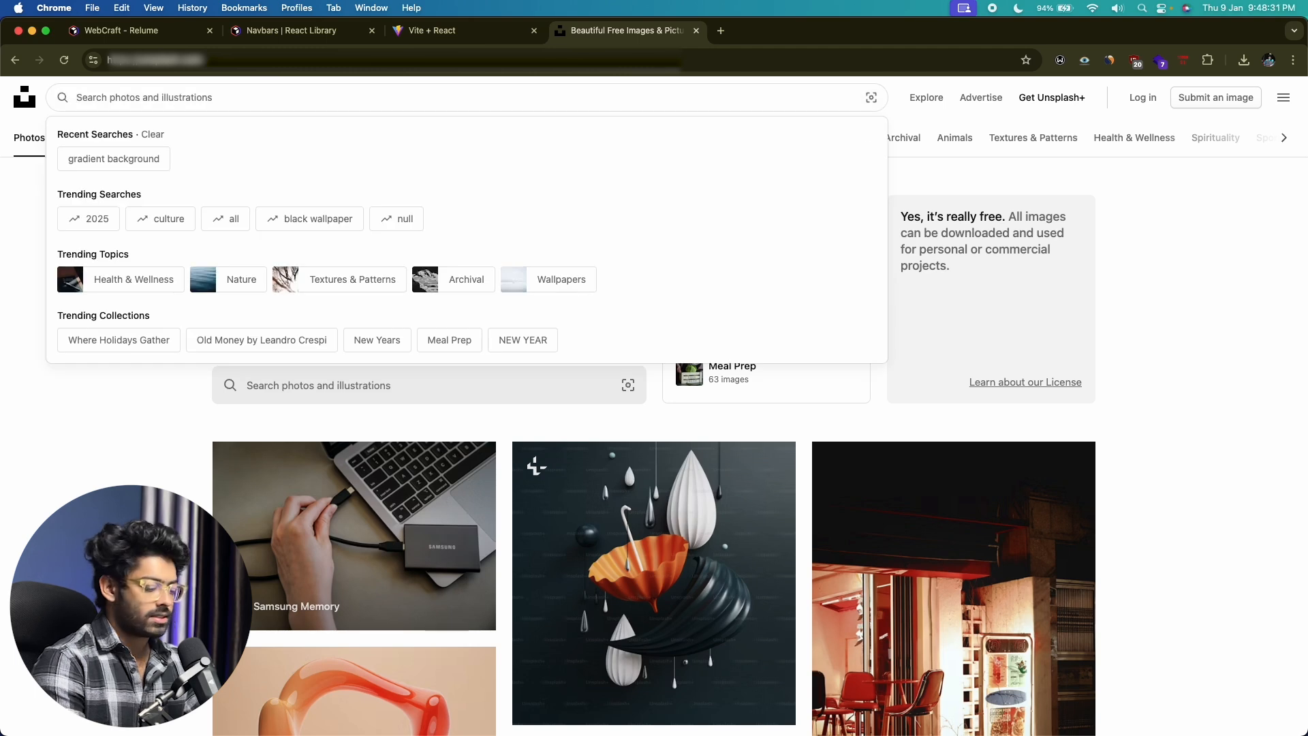
{"action": "type", "text": "web design"}
{"action": "key", "text": "Return"}
{"action": "scroll", "coordinate": [66, 494], "scroll_direction": "down", "scroll_amount": 5}
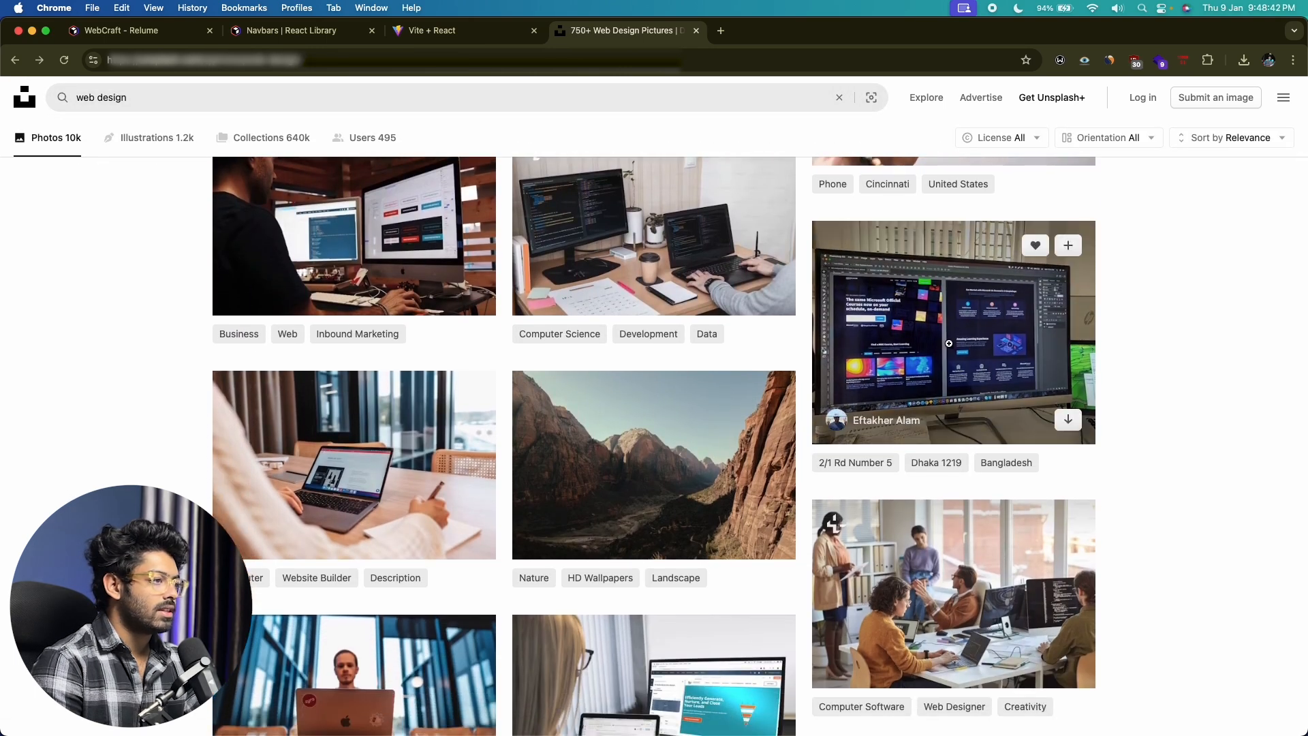
Open the photo of the HP monitor showing a dark web design and copy its image address
{"action": "left_click", "coordinate": [949, 344]}
{"action": "right_click", "coordinate": [620, 343]}
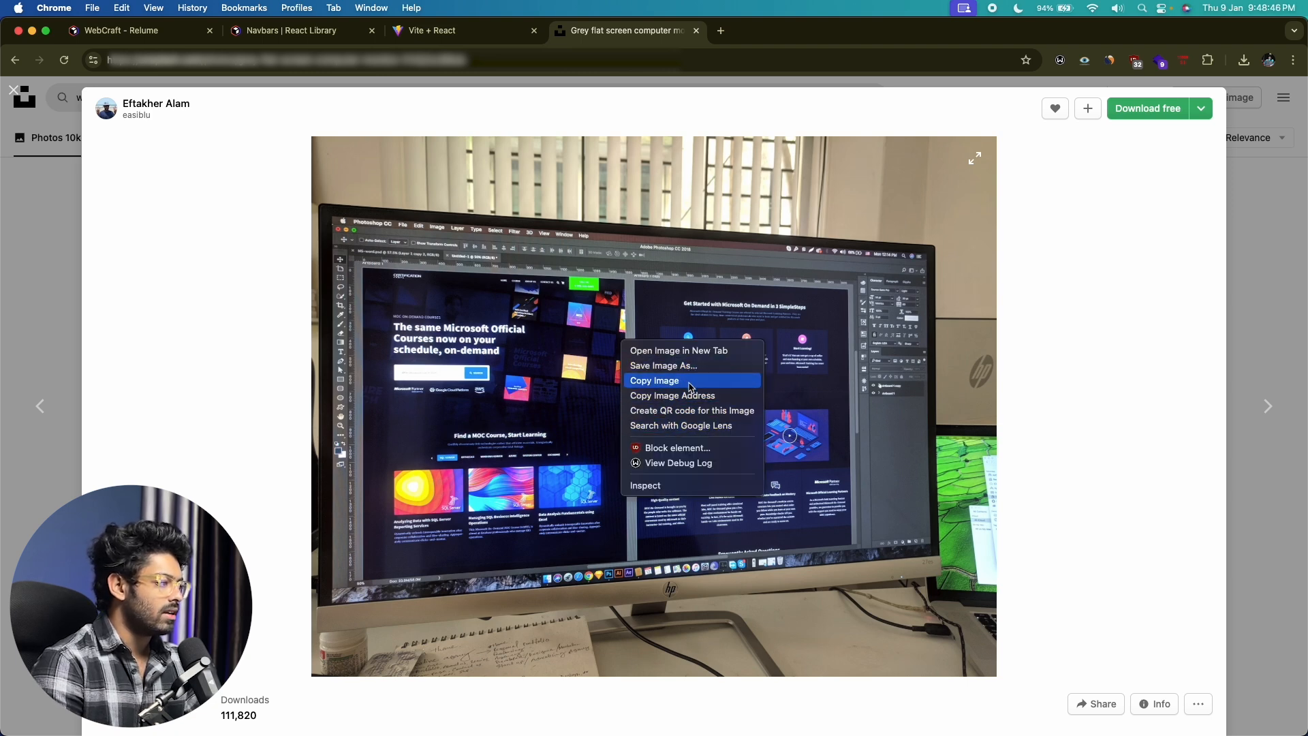
{"action": "left_click", "coordinate": [691, 387]}
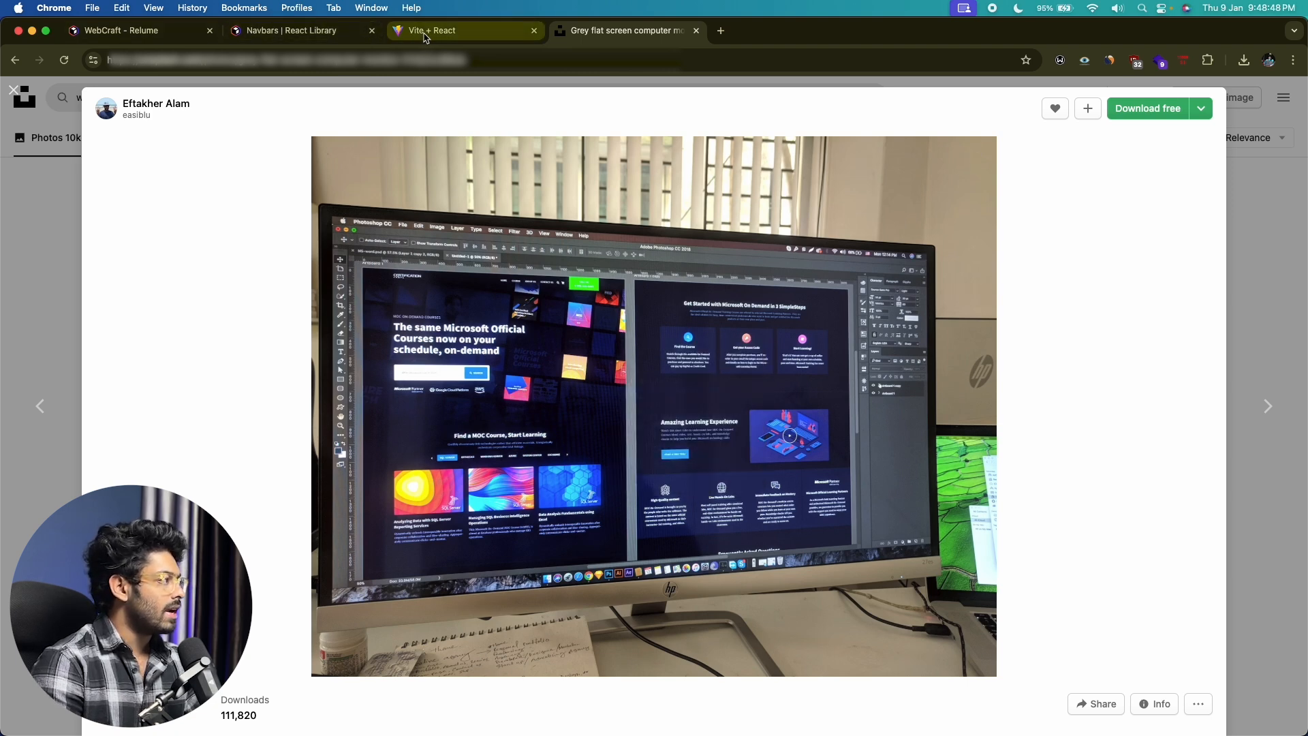
Replace the image source in Header36.jsx in VS Code with the copied Unsplash address and check the hero section in Chrome
{"action": "key", "text": "super+Tab"}
{"action": "left_click_drag", "start_coordinate": [1029, 339], "coordinate": [788, 335]}
{"action": "key", "text": "super+v"}
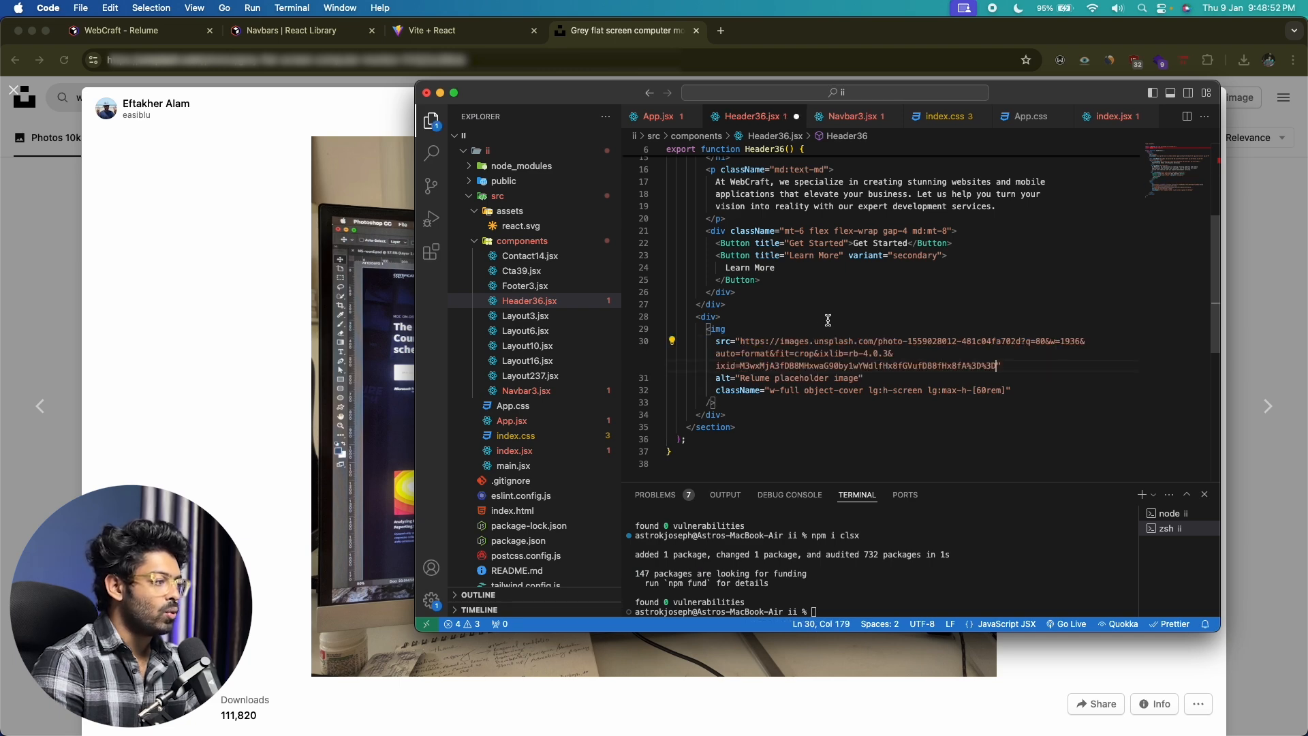
{"action": "key", "text": "super+Tab"}
{"action": "key", "text": "ctrl+shift+Tab"}
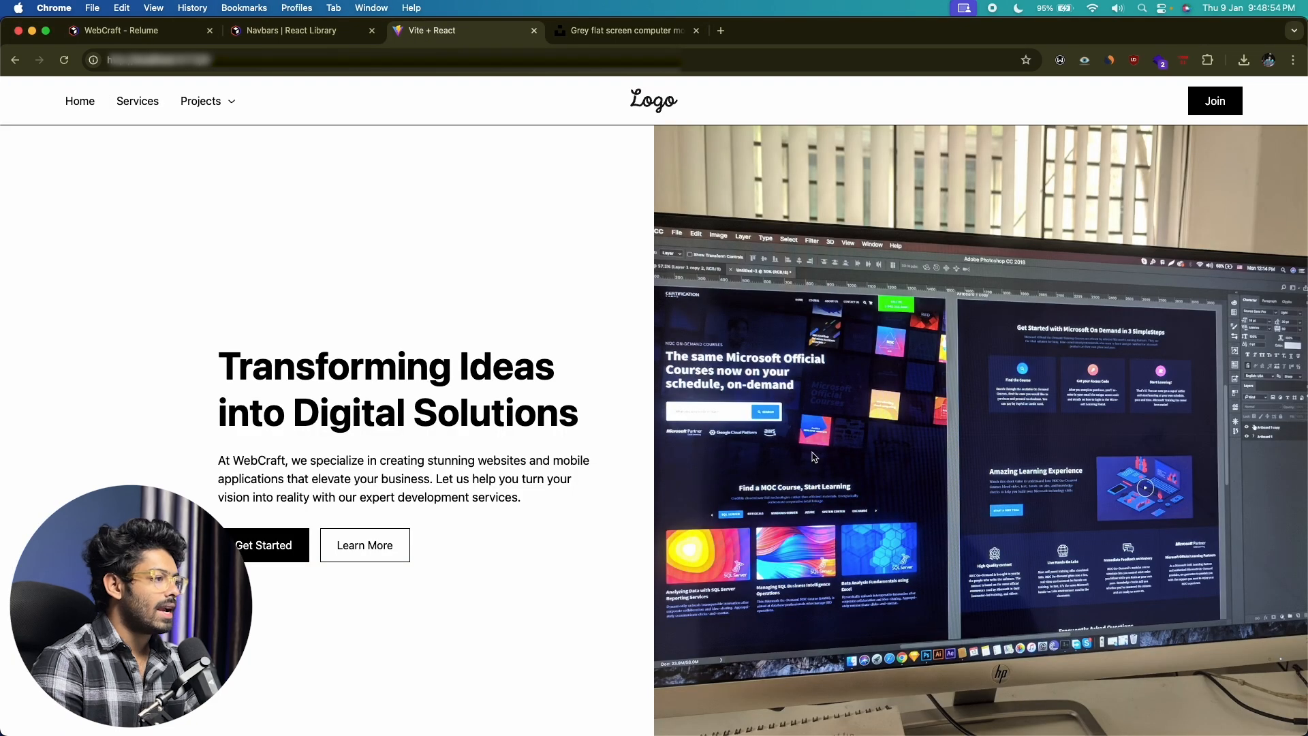
{"action": "scroll", "coordinate": [744, 431], "scroll_direction": "down", "scroll_amount": 10}
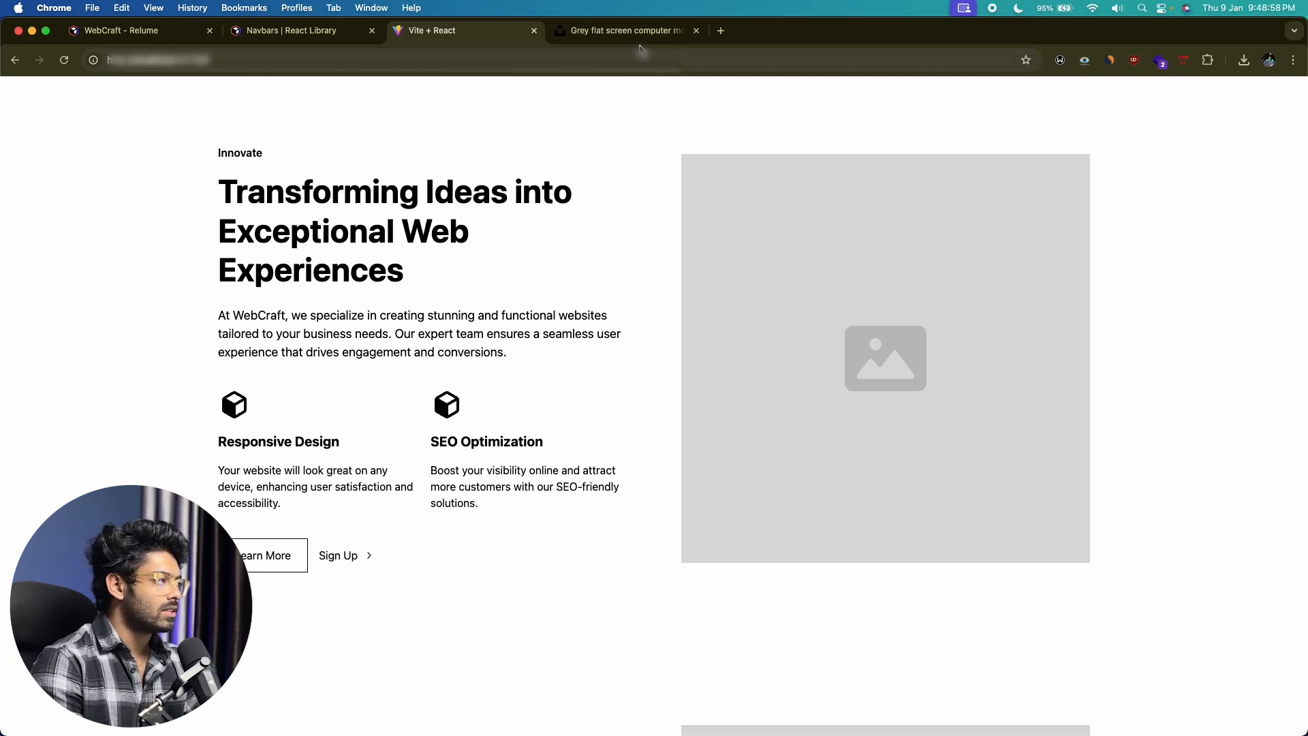
Return to the Unsplash web design results and copy the image address of the photo of a blonde woman at a monitor and laptop
{"action": "key", "text": "ctrl+Tab"}
{"action": "left_click", "coordinate": [1251, 228]}
{"action": "scroll", "coordinate": [721, 397], "scroll_direction": "down", "scroll_amount": 6}
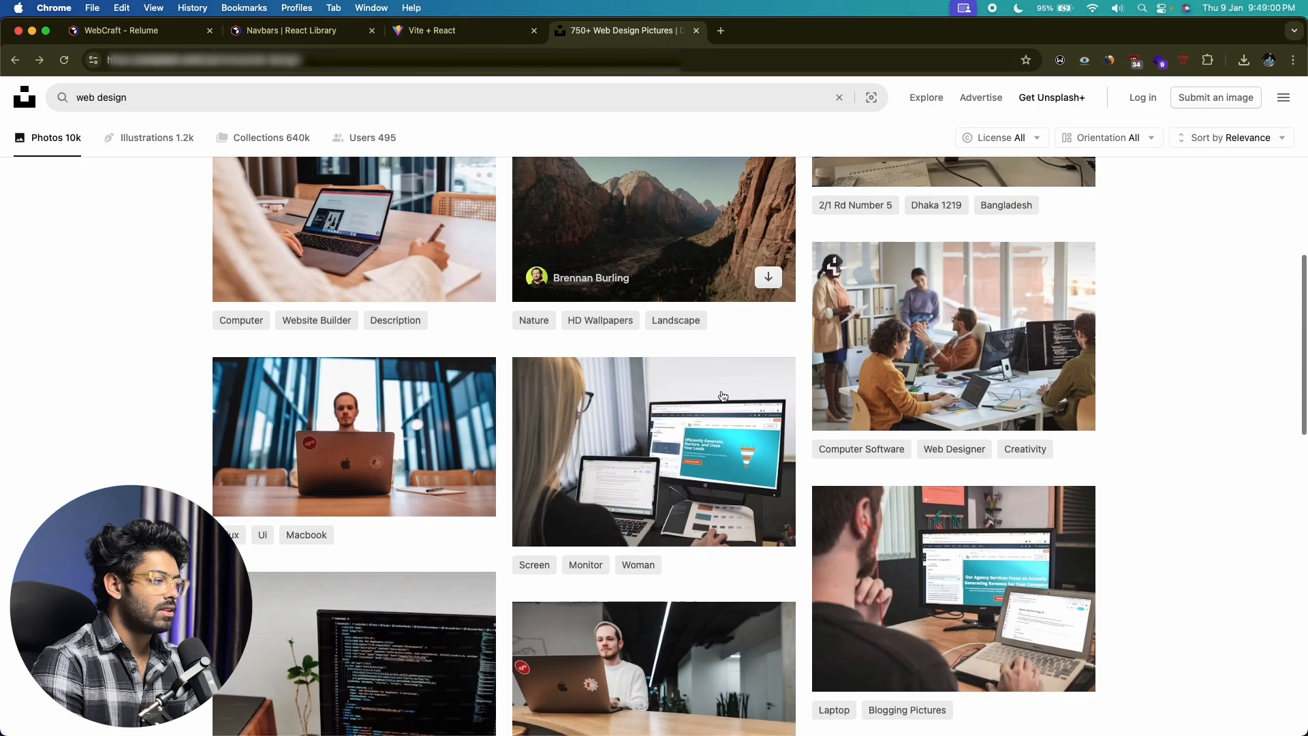
{"action": "left_click", "coordinate": [697, 312]}
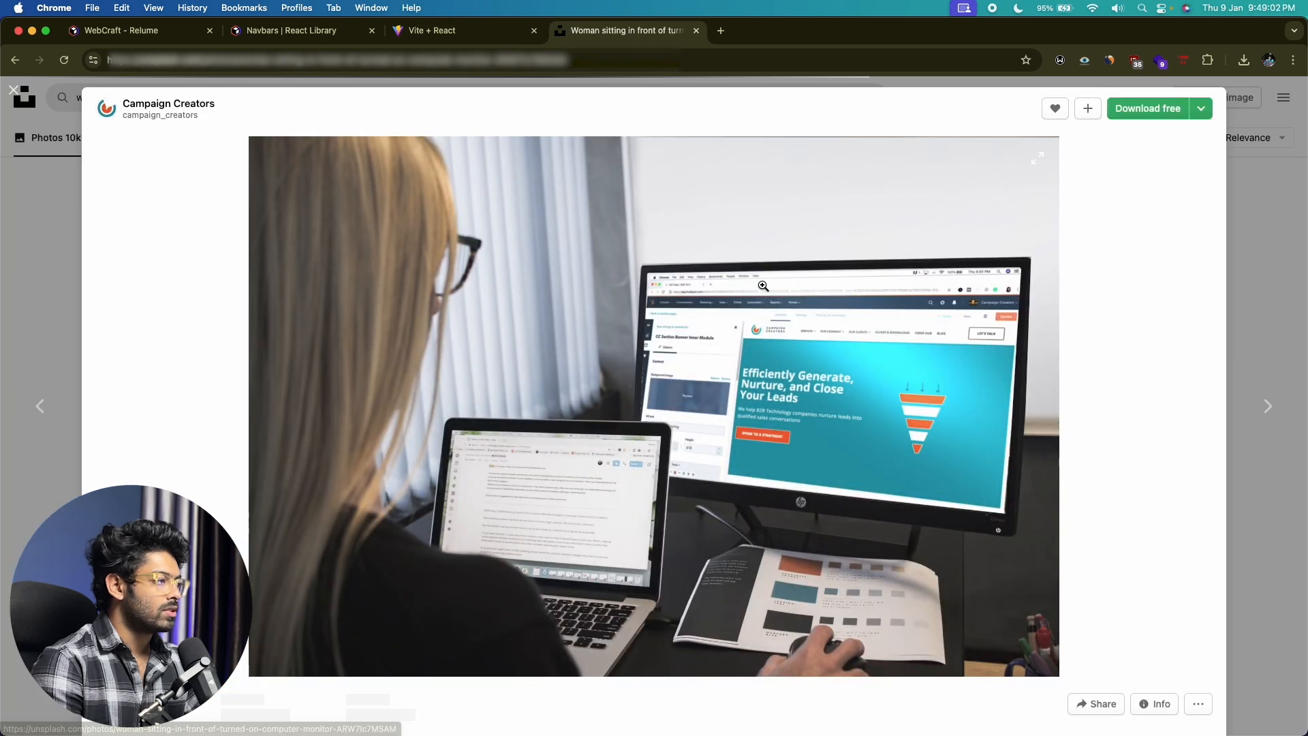
{"action": "right_click", "coordinate": [758, 284]}
{"action": "left_click", "coordinate": [791, 323]}
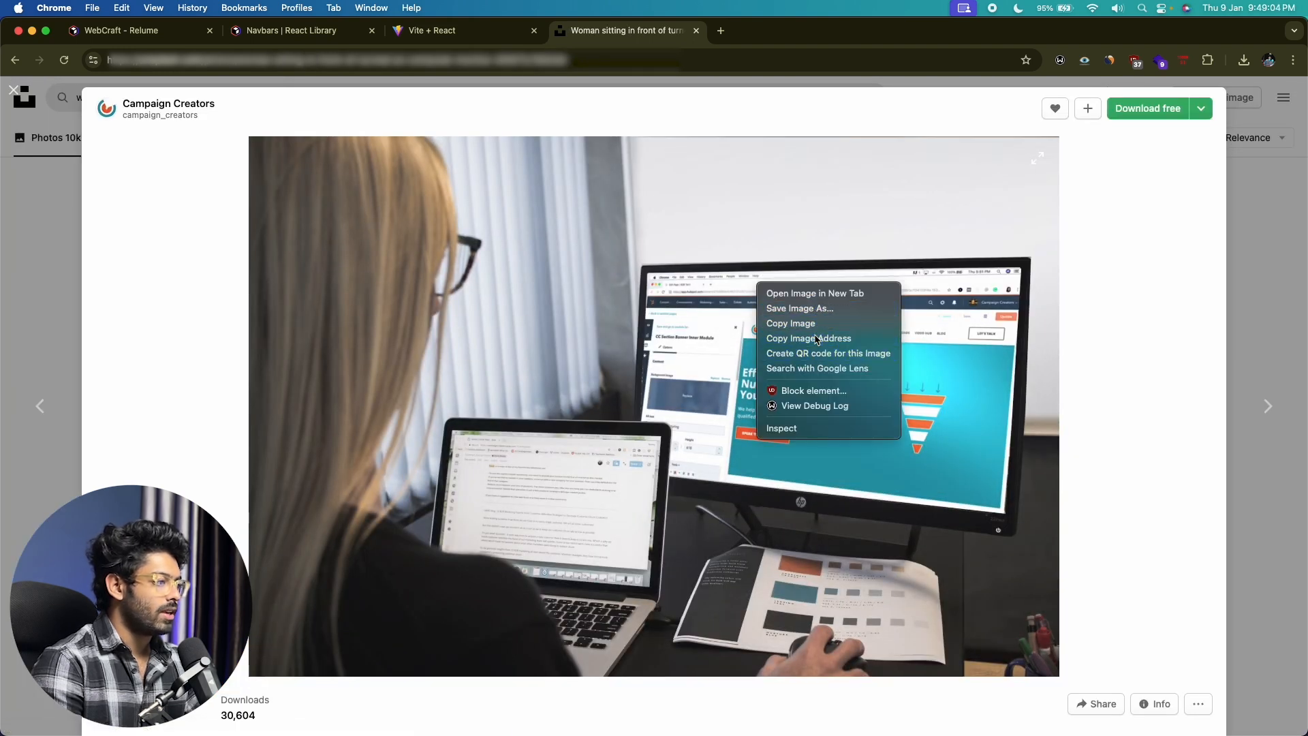
Switch to VS Code, open the Layout10 component from App.jsx, and locate its main placeholder image
{"action": "key", "text": "super+Tab"}
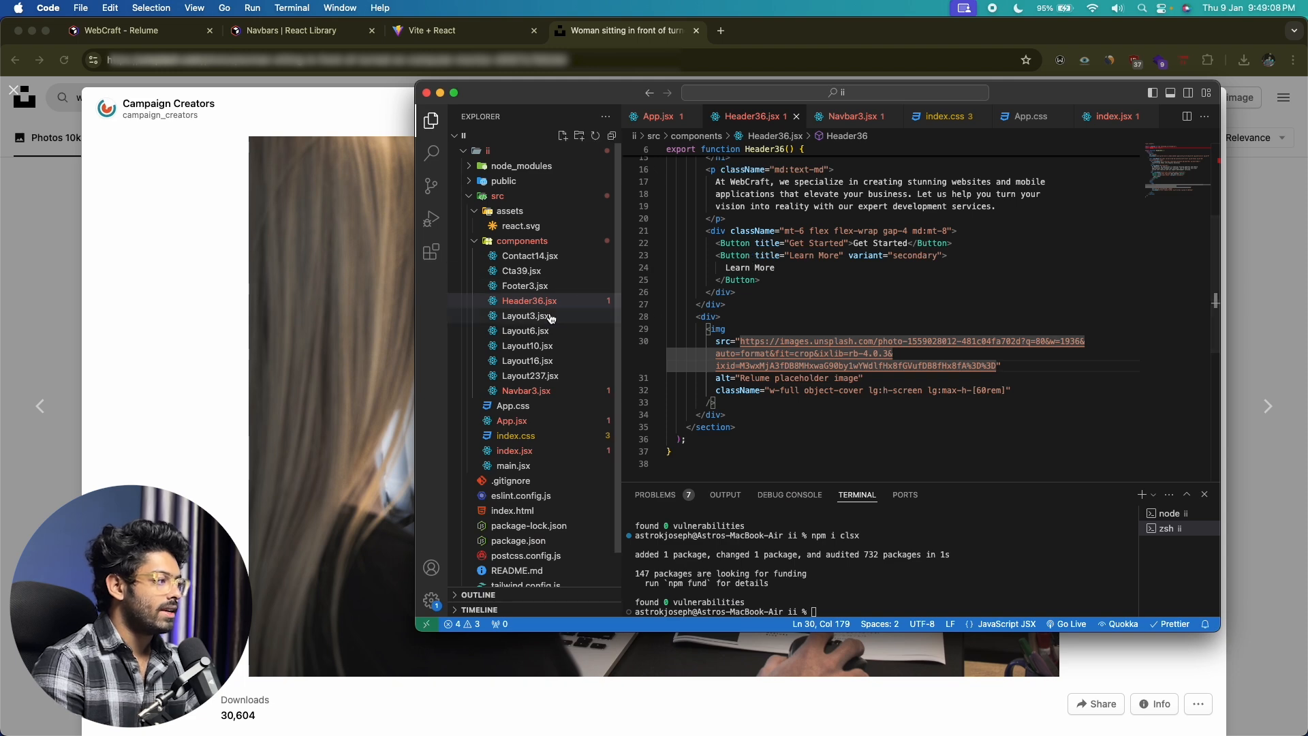
{"action": "left_click", "coordinate": [658, 117]}
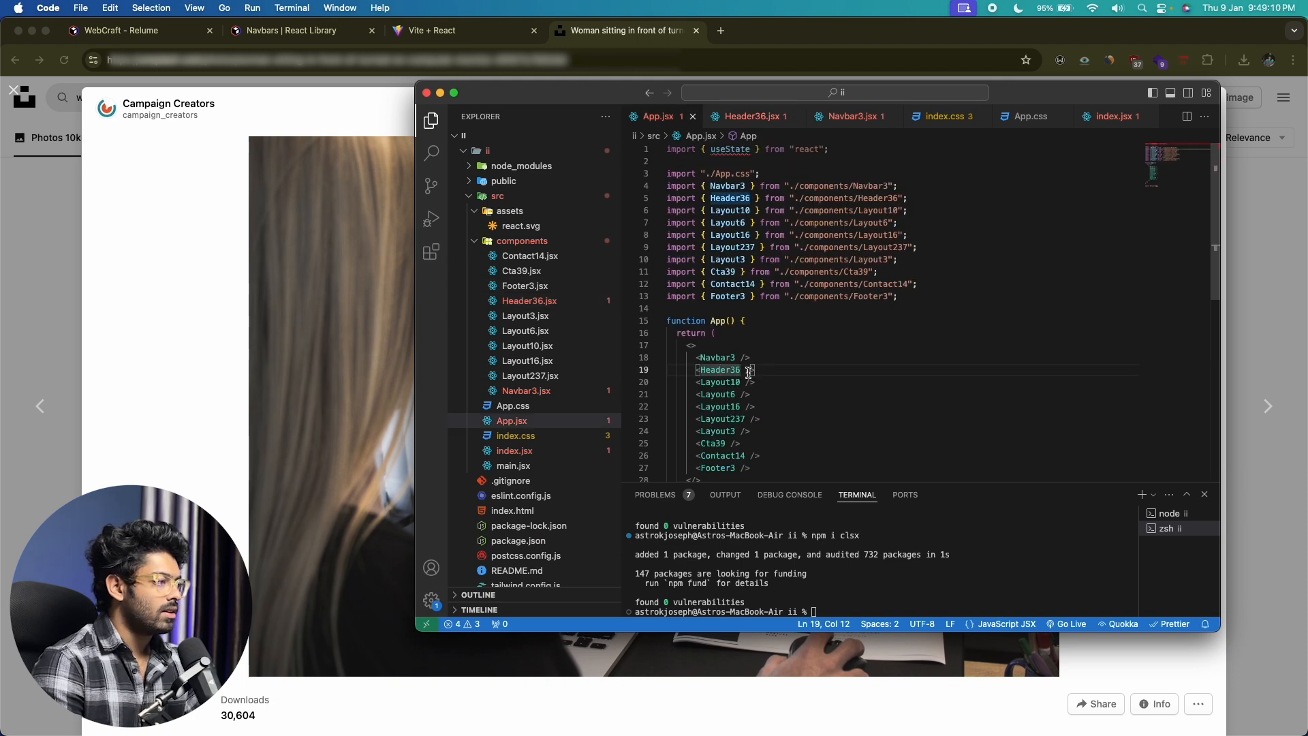
{"action": "left_click", "coordinate": [732, 389], "text": "super"}
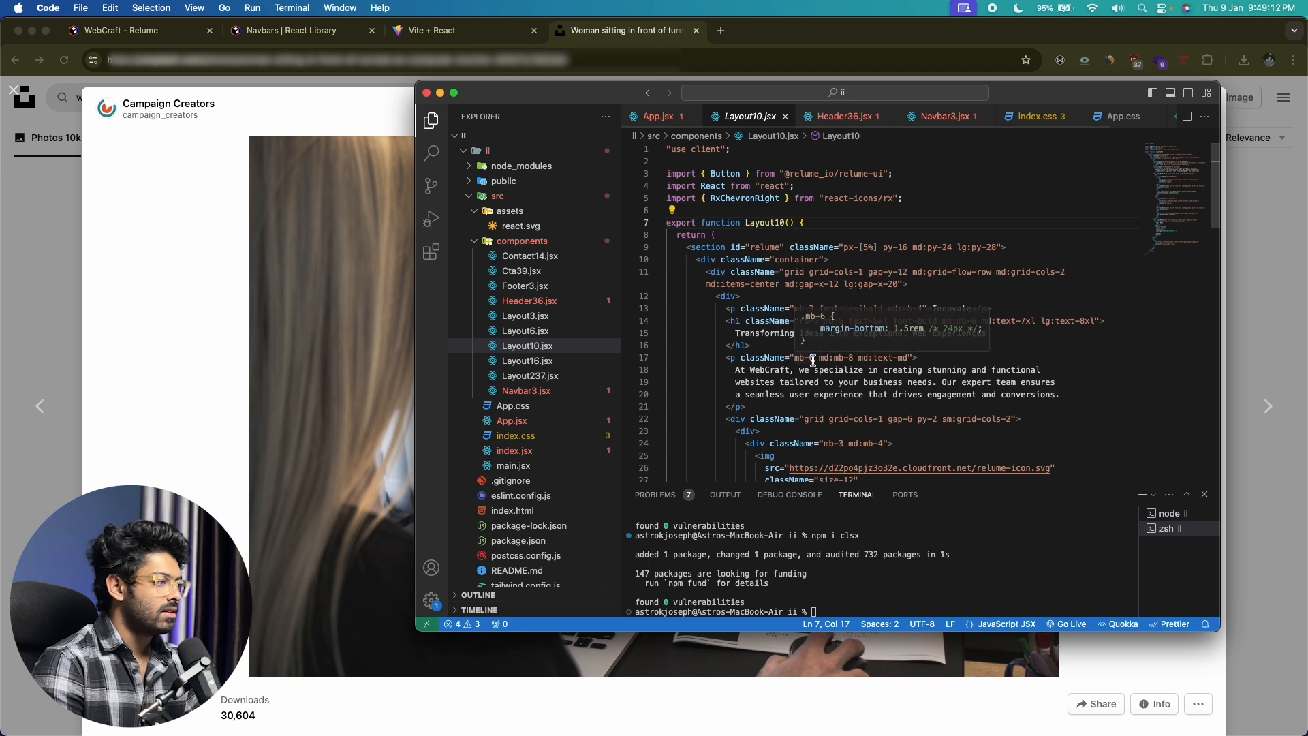
{"action": "scroll", "coordinate": [851, 327], "scroll_direction": "down", "scroll_amount": 5}
{"action": "scroll", "coordinate": [850, 327], "scroll_direction": "down", "scroll_amount": 5}
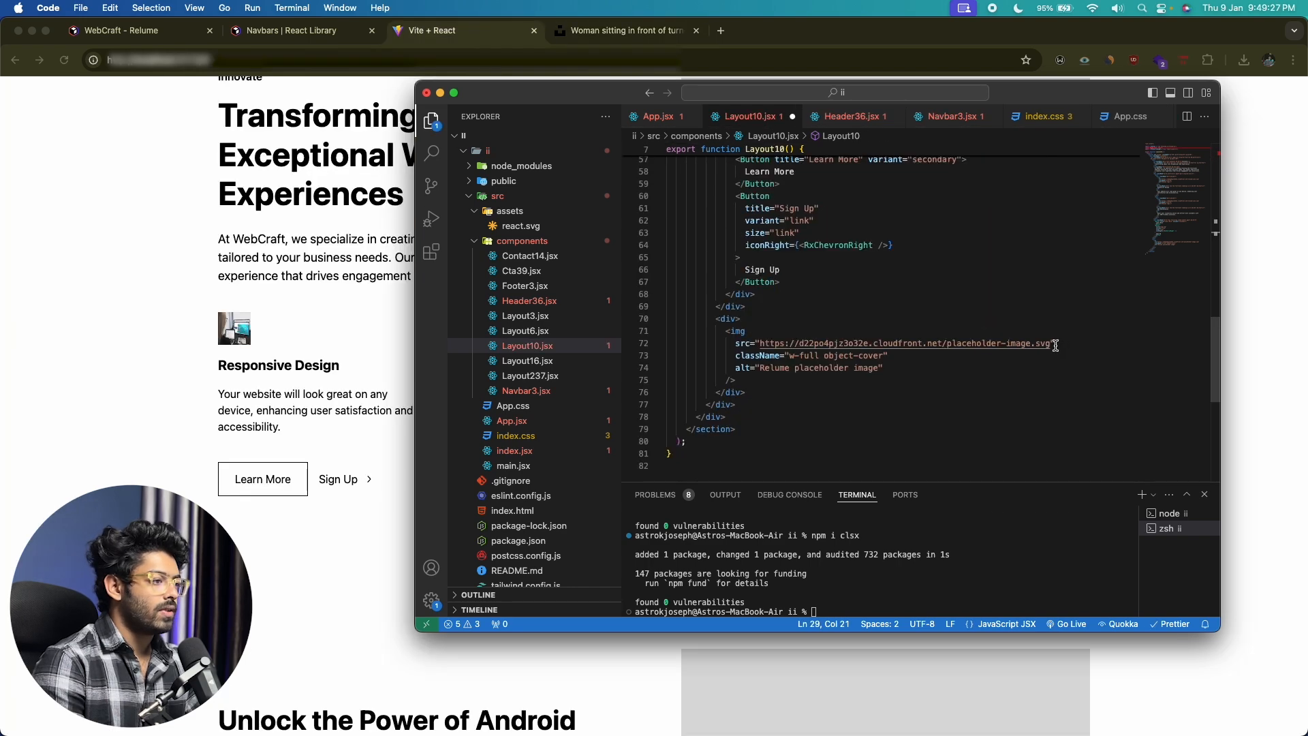
Replace the placeholder-image.svg source in Layout10.jsx with the copied Unsplash address, save the file, and check the Innovate section in Chrome
{"action": "left_click_drag", "start_coordinate": [1053, 344], "coordinate": [788, 344]}
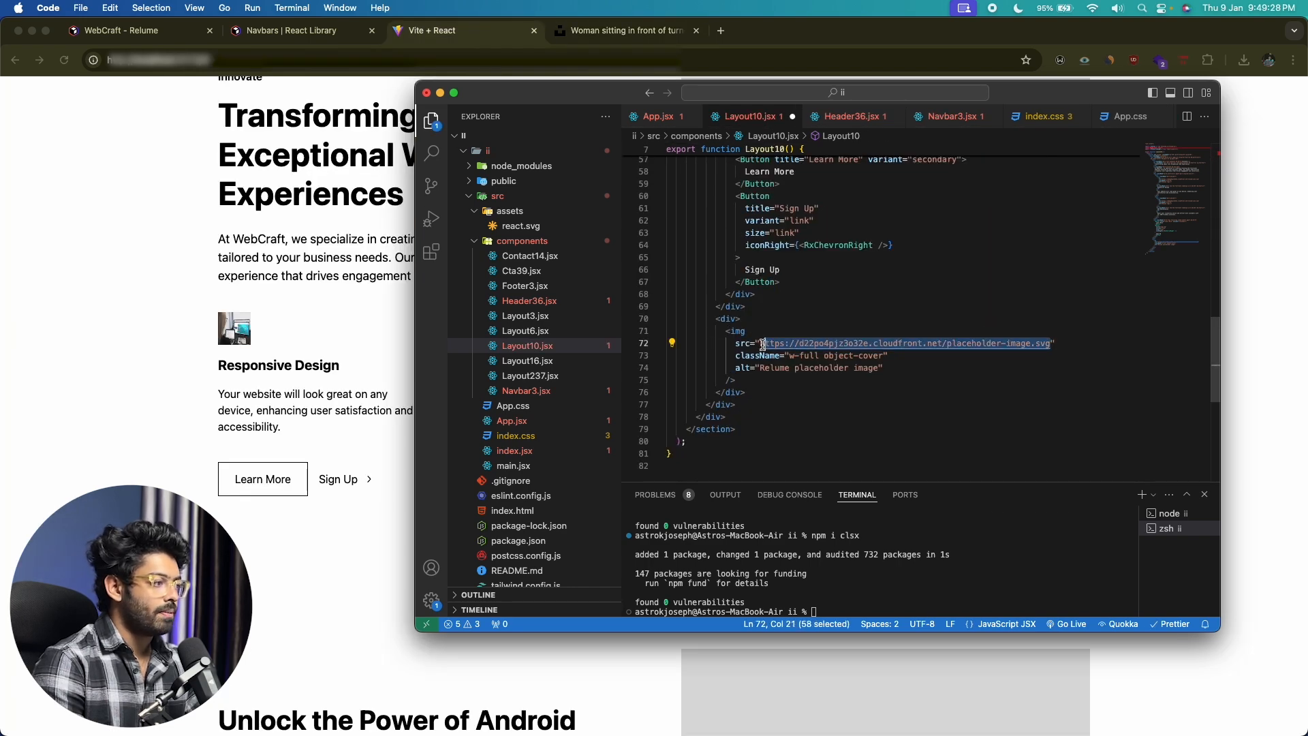
{"action": "key", "text": "super+v"}
{"action": "key", "text": "super+s"}
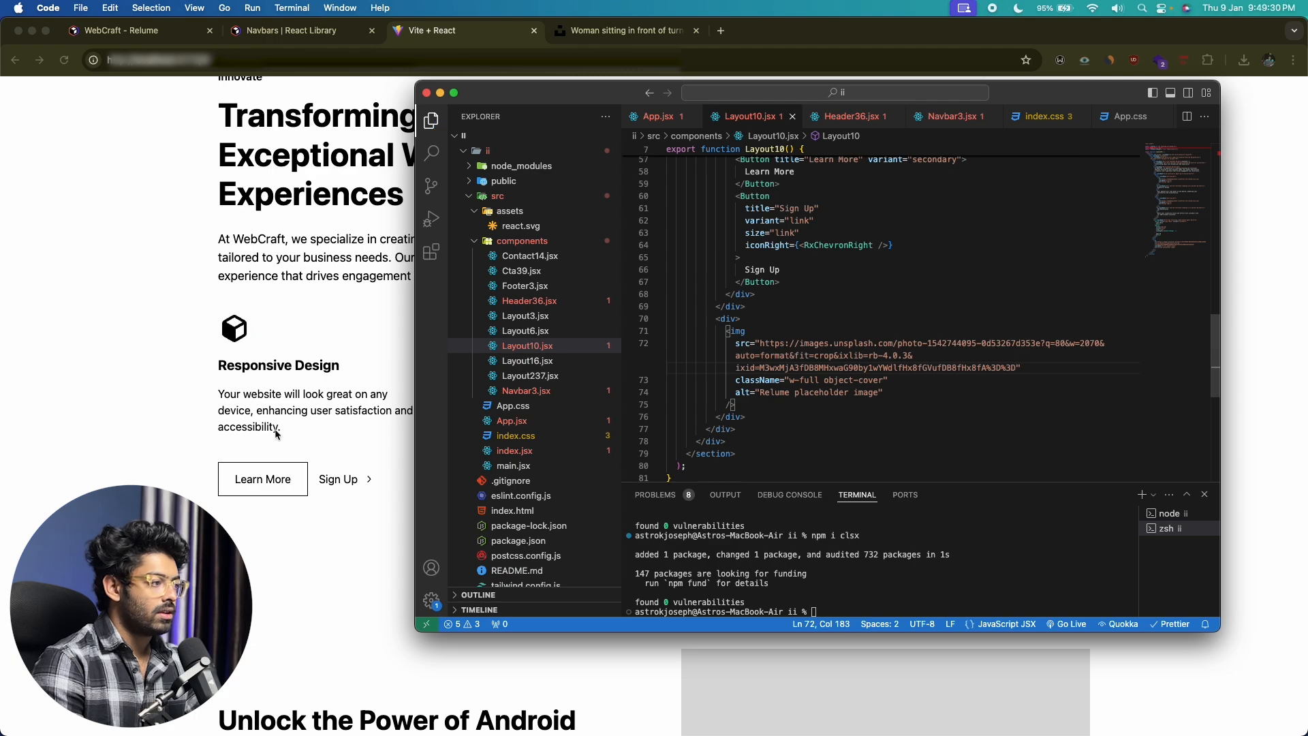
{"action": "left_click", "coordinate": [152, 473]}
{"action": "scroll", "coordinate": [895, 311], "scroll_direction": "up", "scroll_amount": 3}
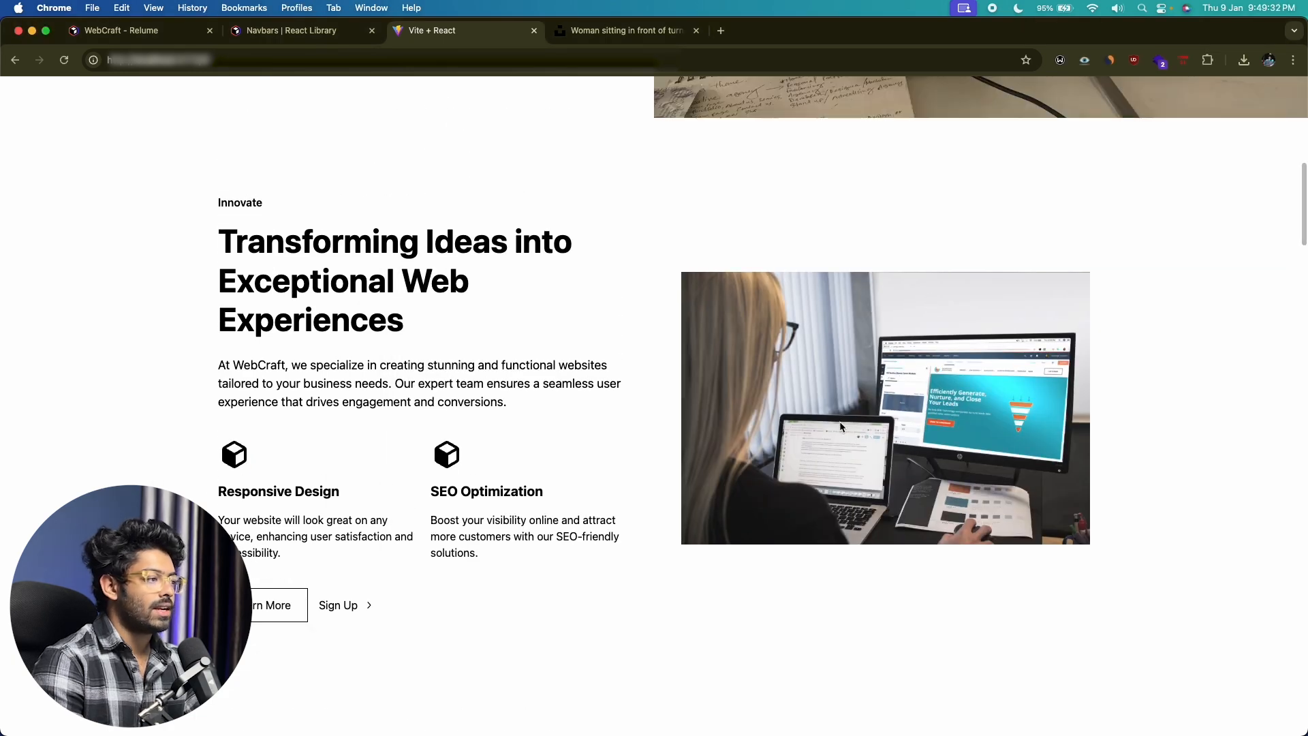
{"action": "scroll", "coordinate": [840, 426], "scroll_direction": "down", "scroll_amount": 10}
{"action": "scroll", "coordinate": [586, 287], "scroll_direction": "down", "scroll_amount": 15}
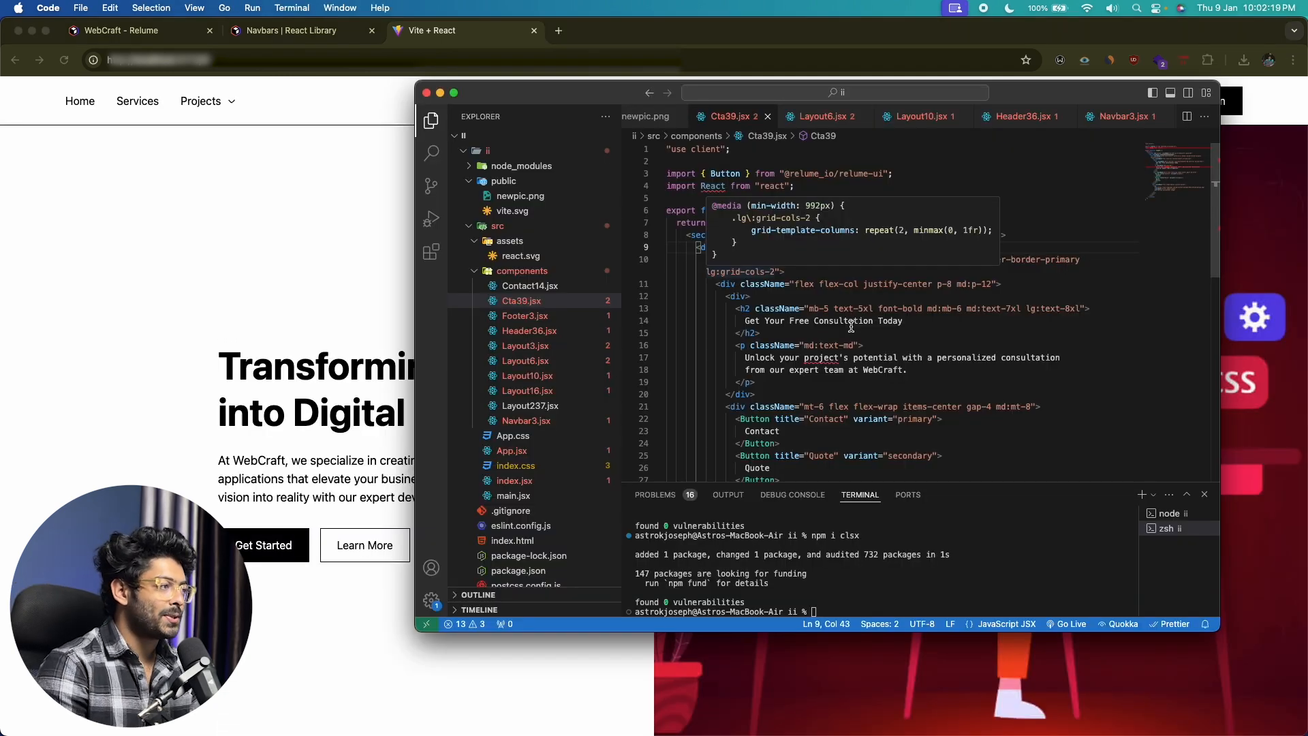
View the restyled Home page in Chrome, covering the illustrated hero and the yellow Innovate section
{"action": "scroll", "coordinate": [681, 117], "scroll_direction": "left", "scroll_amount": 5}
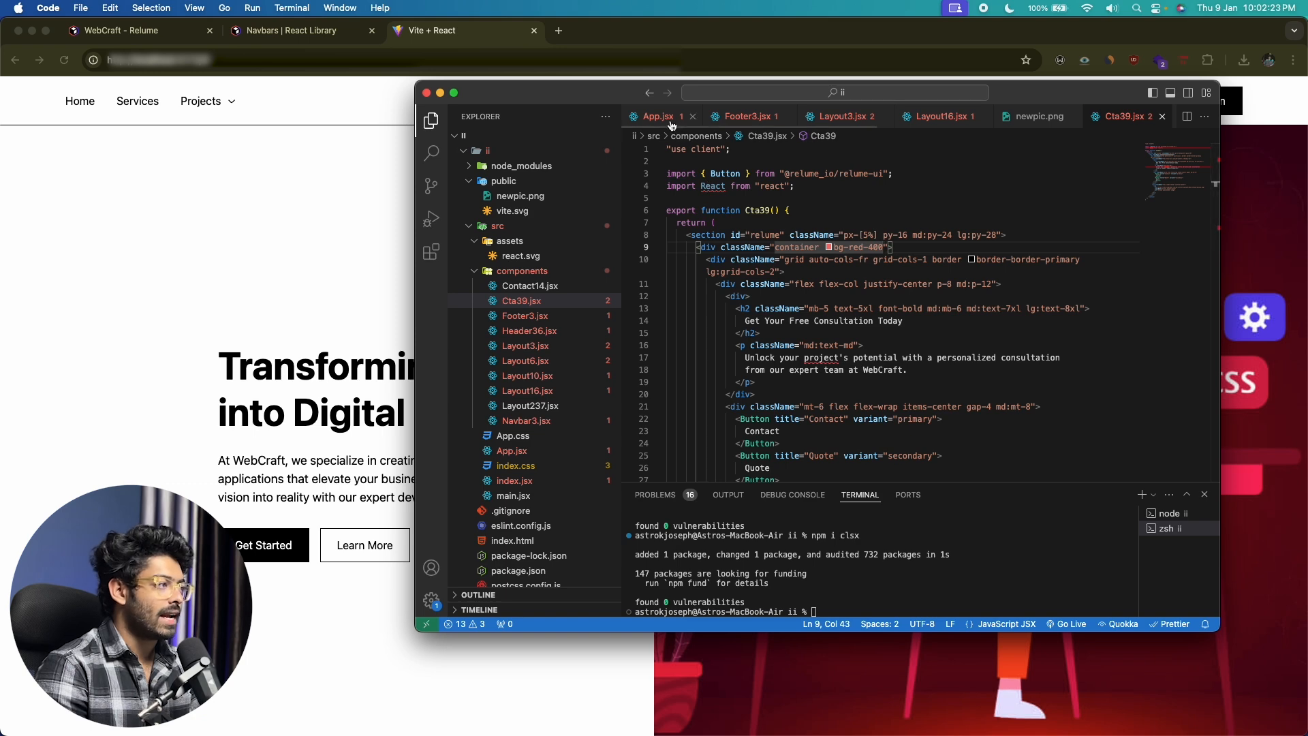
{"action": "left_click", "coordinate": [317, 257]}
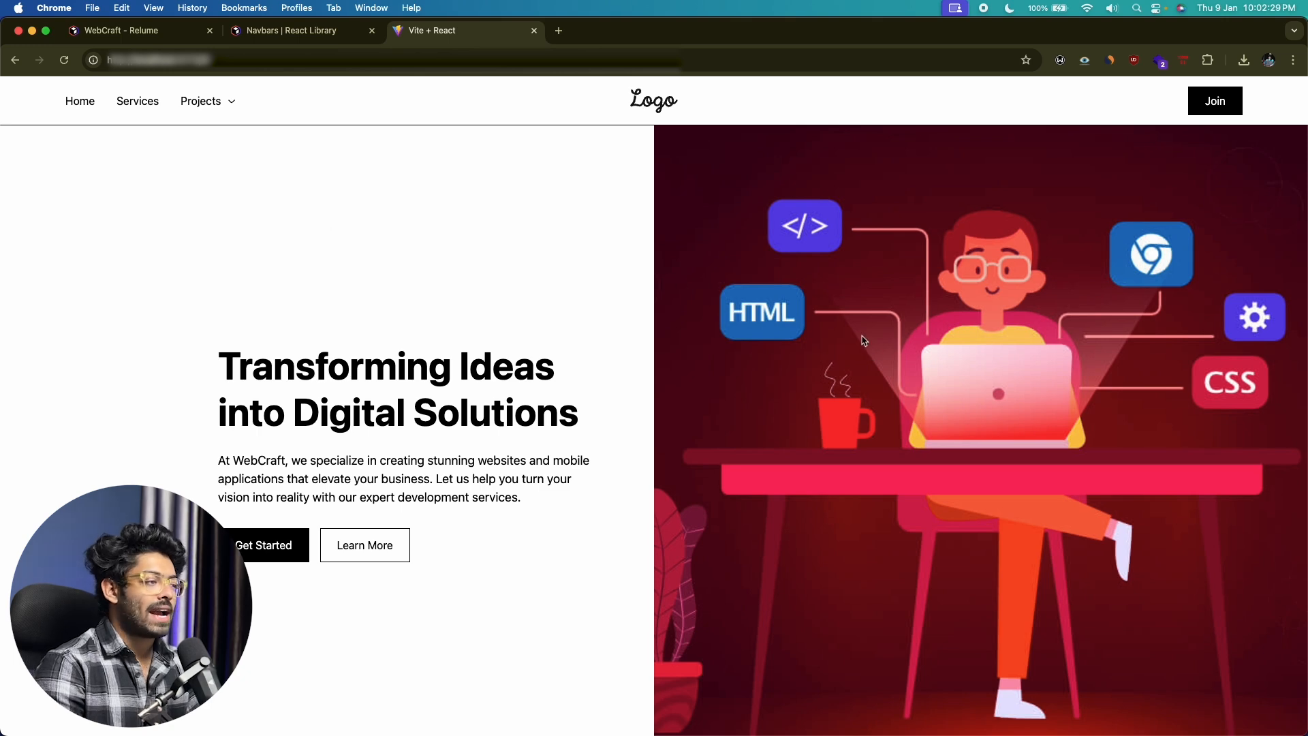
{"action": "scroll", "coordinate": [487, 330], "scroll_direction": "down", "scroll_amount": 10}
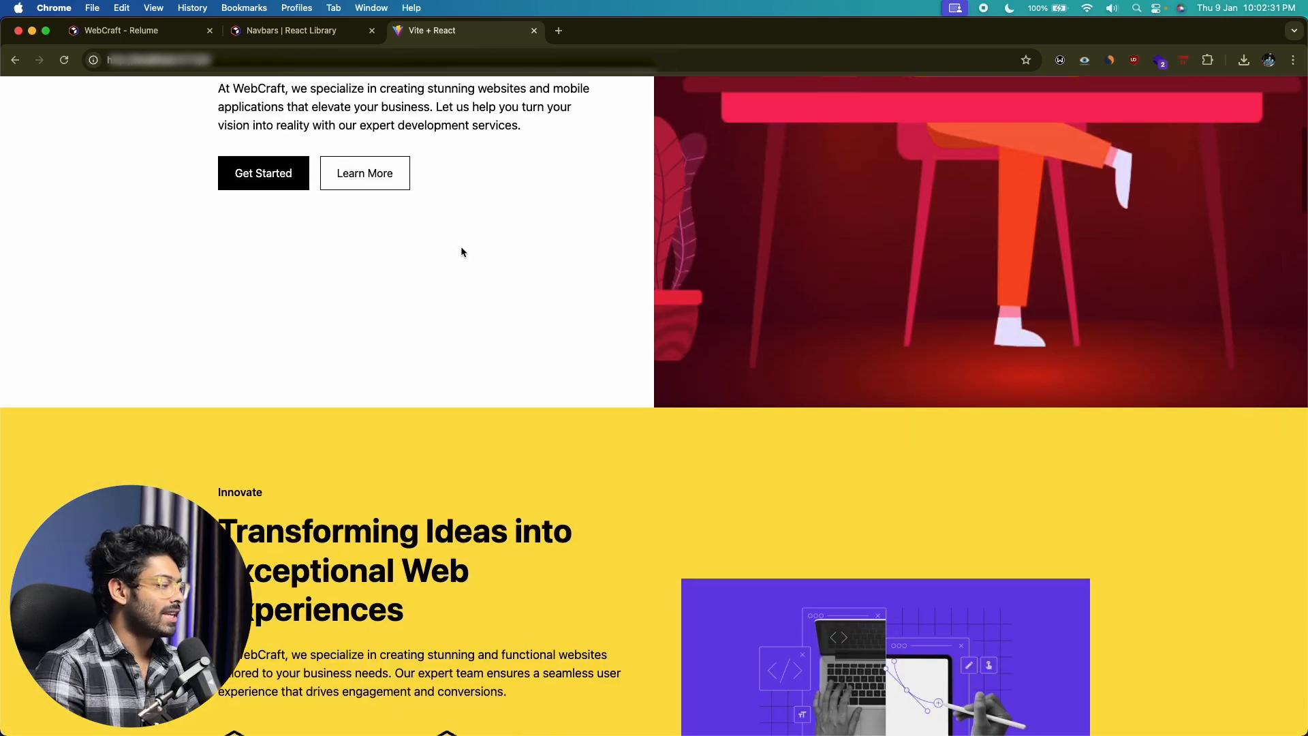
{"action": "scroll", "coordinate": [300, 261], "scroll_direction": "down", "scroll_amount": 2}
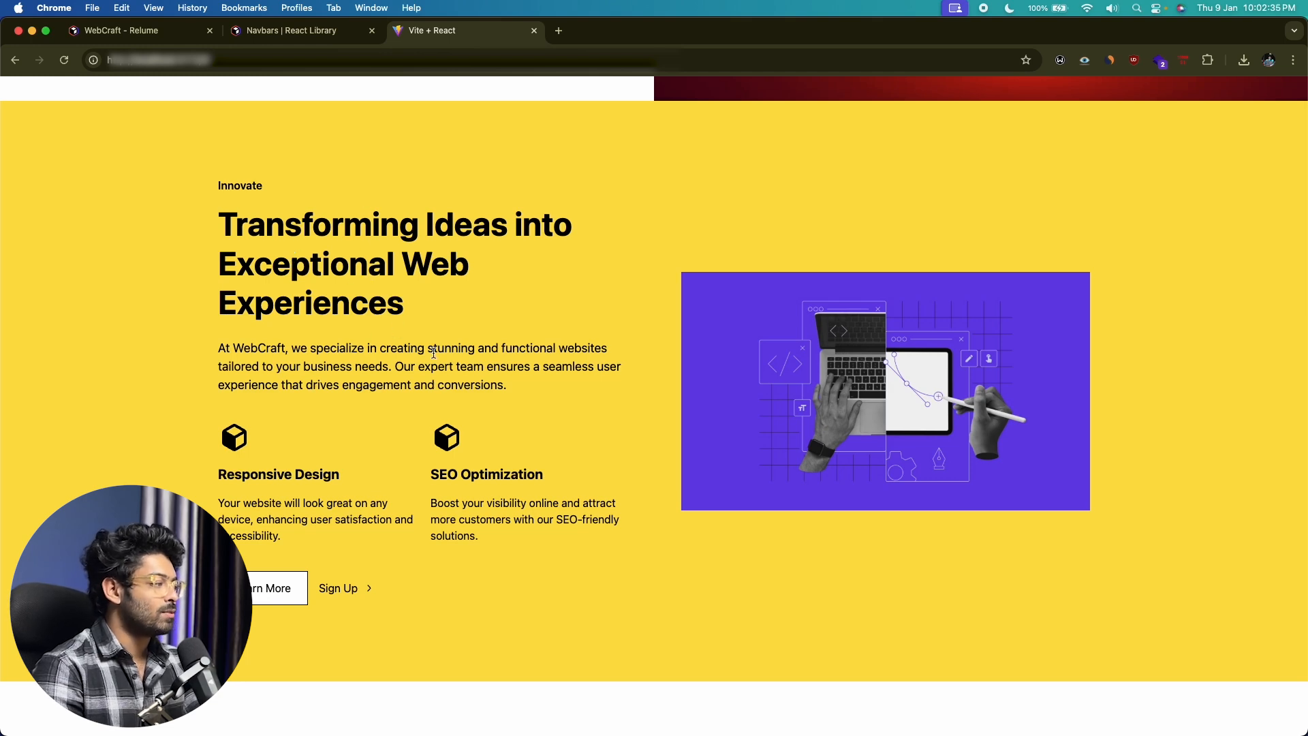
Review the built Home page from the Android development section down to the footer
{"action": "scroll", "coordinate": [434, 352], "scroll_direction": "down", "scroll_amount": 8}
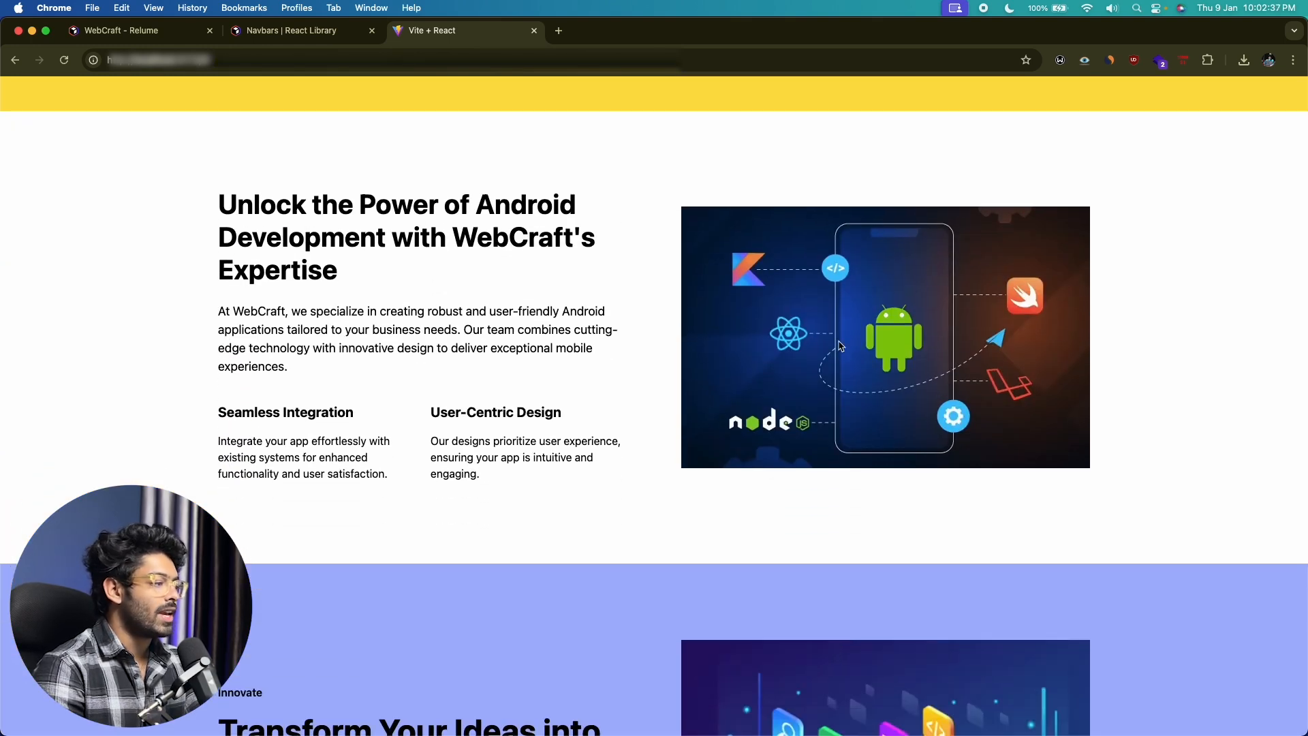
{"action": "scroll", "coordinate": [841, 346], "scroll_direction": "down", "scroll_amount": 7}
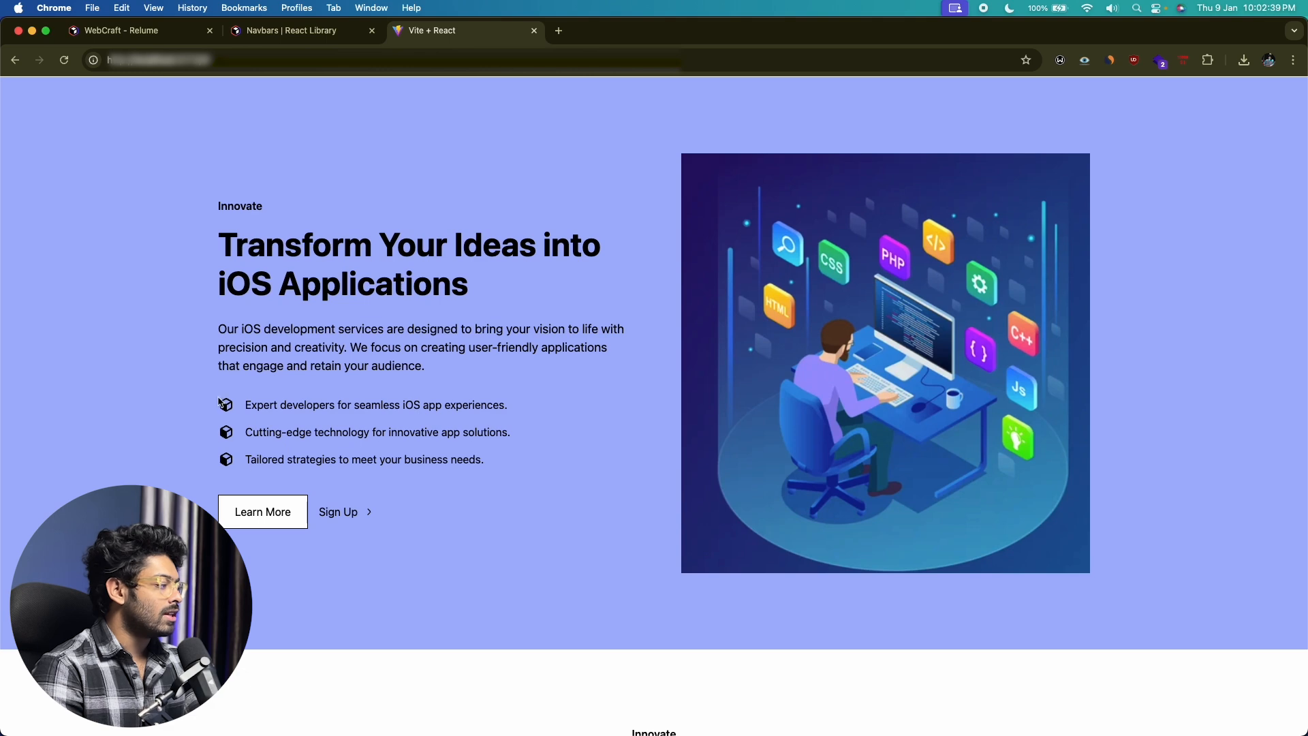
{"action": "scroll", "coordinate": [231, 431], "scroll_direction": "down", "scroll_amount": 14}
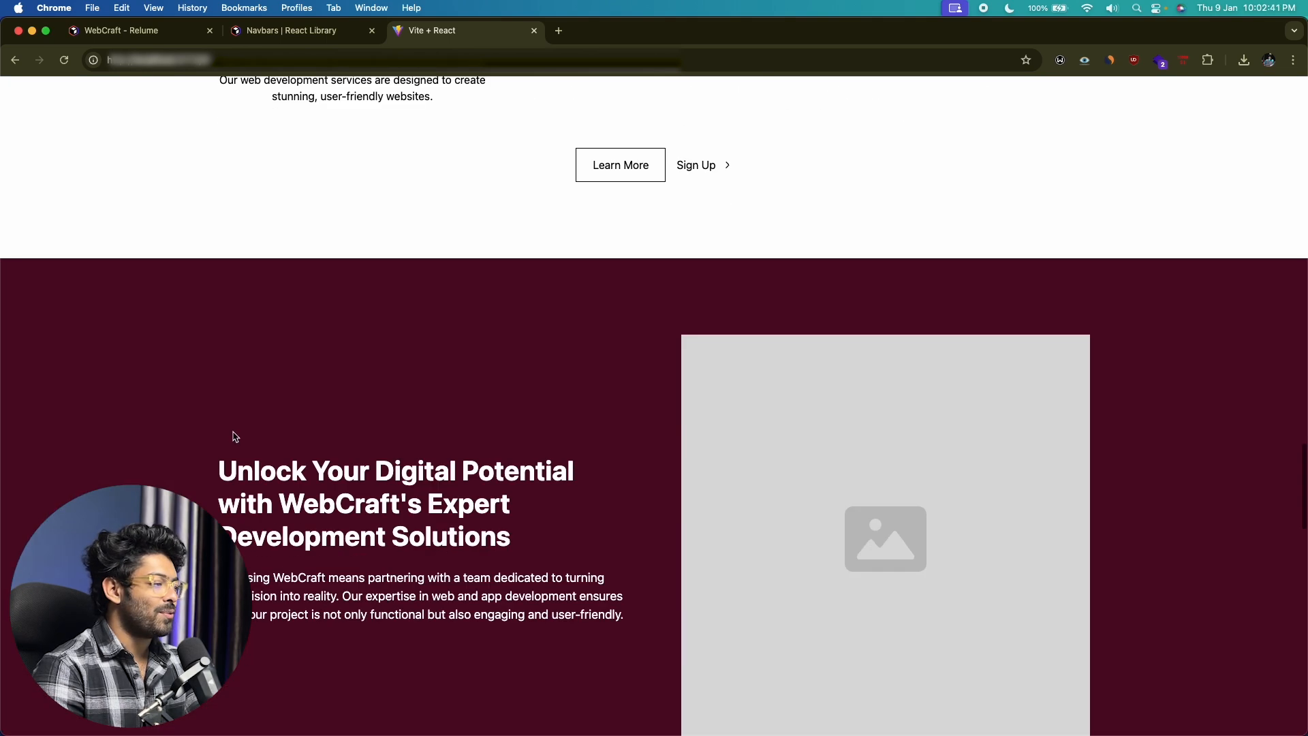
{"action": "scroll", "coordinate": [234, 432], "scroll_direction": "down", "scroll_amount": 8}
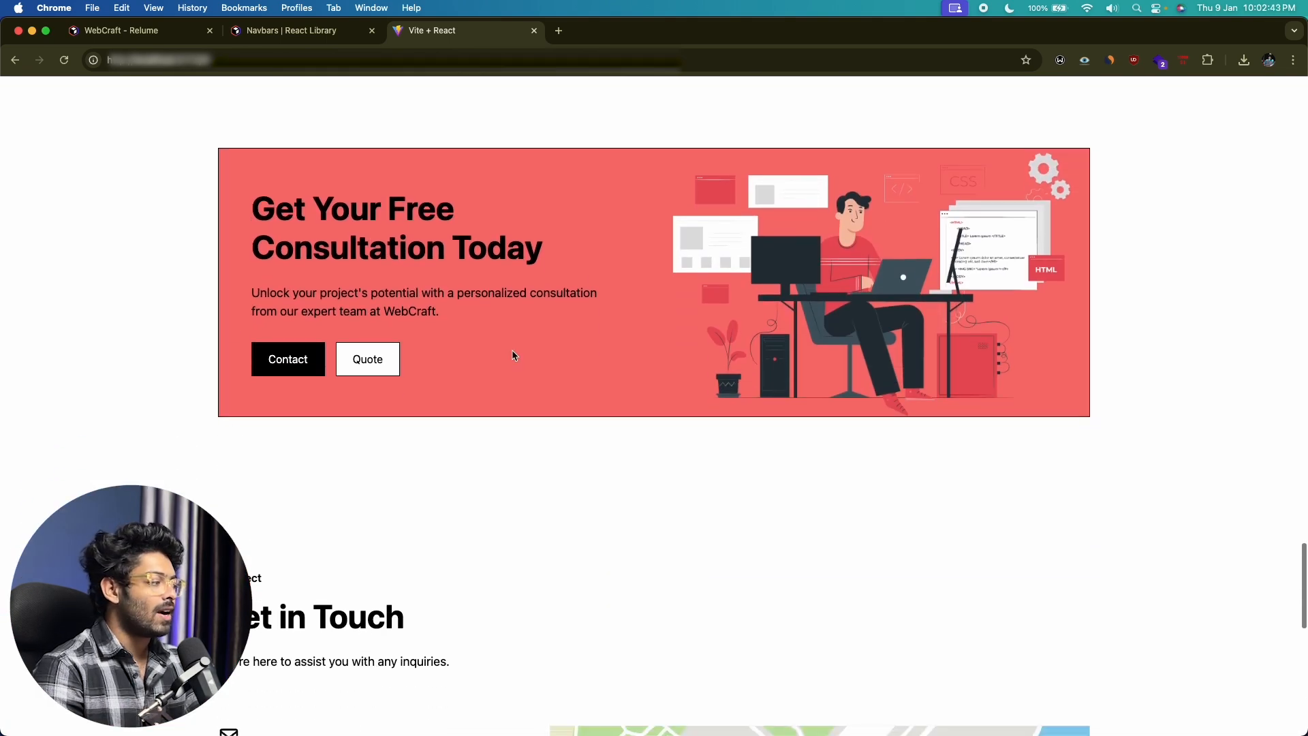
{"action": "scroll", "coordinate": [435, 289], "scroll_direction": "down", "scroll_amount": 10}
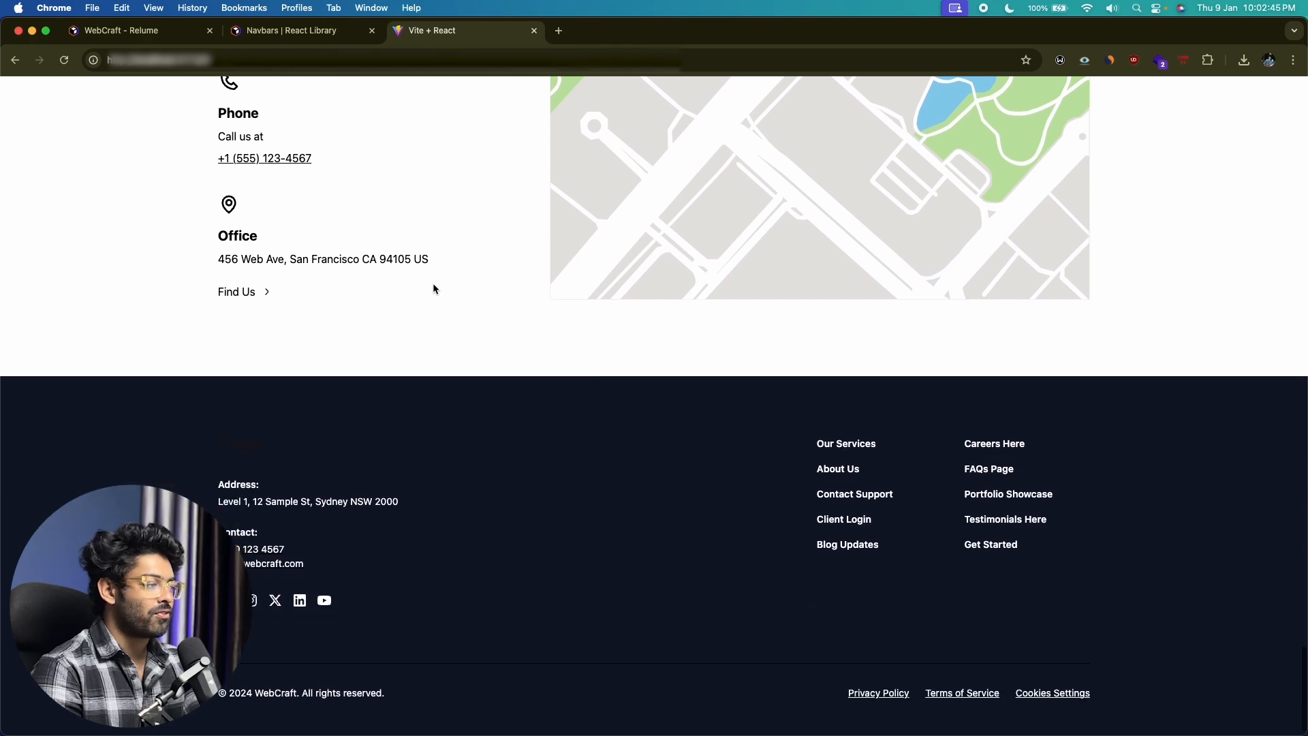
Compare the Home wireframe in Relume with the built page, viewing its services, iOS, Android and Innovate sections again
{"action": "left_click", "coordinate": [121, 30]}
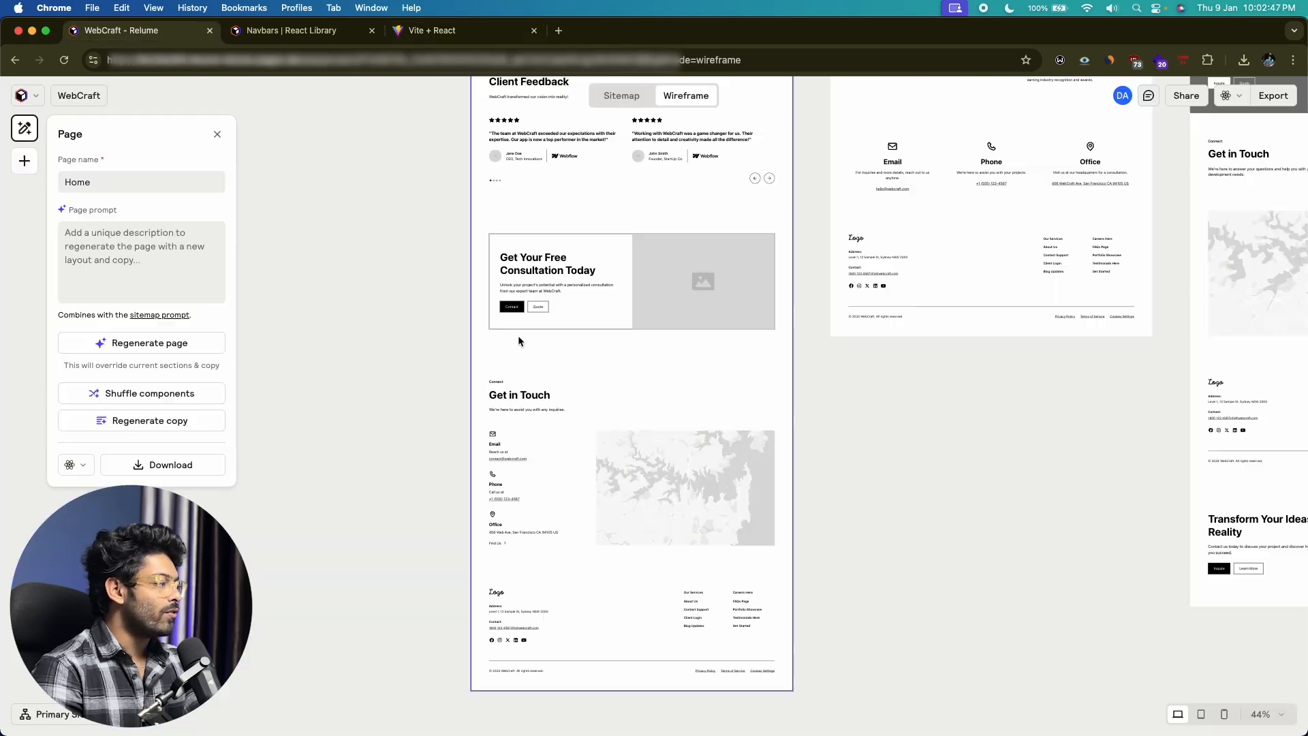
{"action": "scroll", "coordinate": [403, 242], "scroll_direction": "up", "scroll_amount": 10}
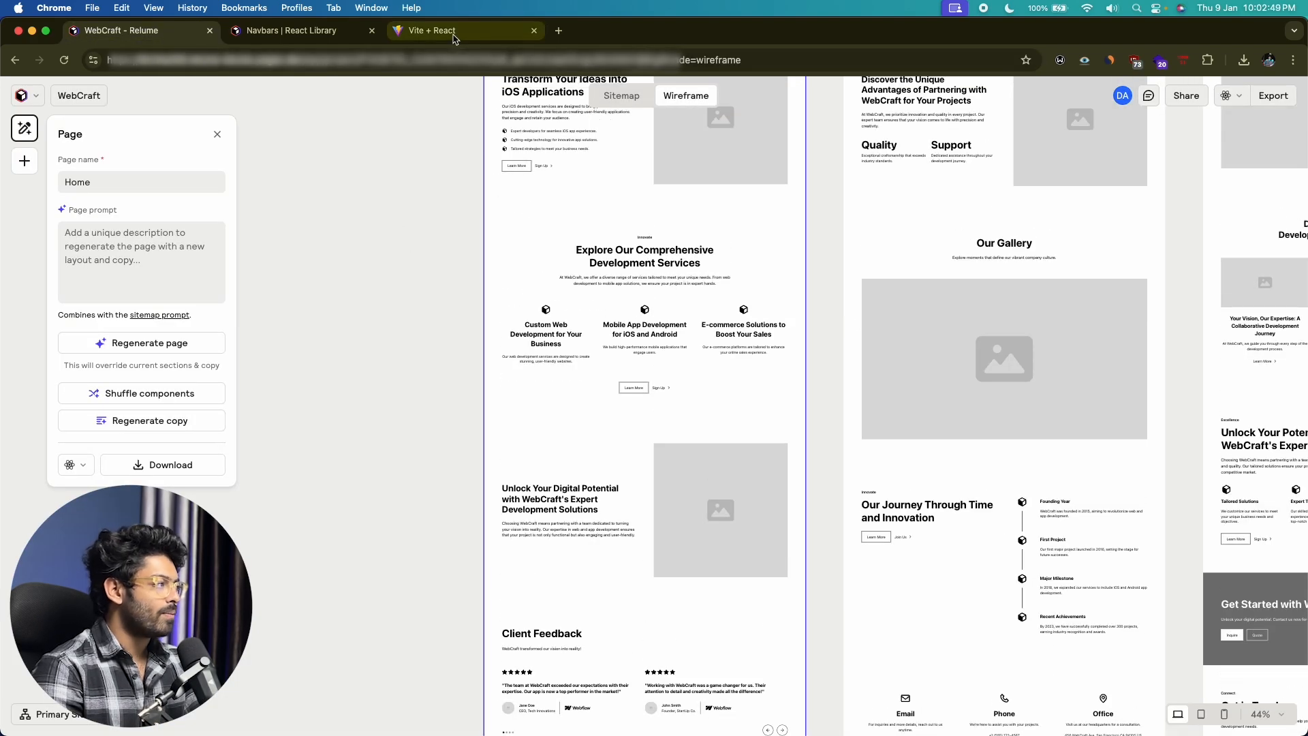
{"action": "left_click", "coordinate": [453, 30]}
{"action": "scroll", "coordinate": [398, 398], "scroll_direction": "up", "scroll_amount": 20}
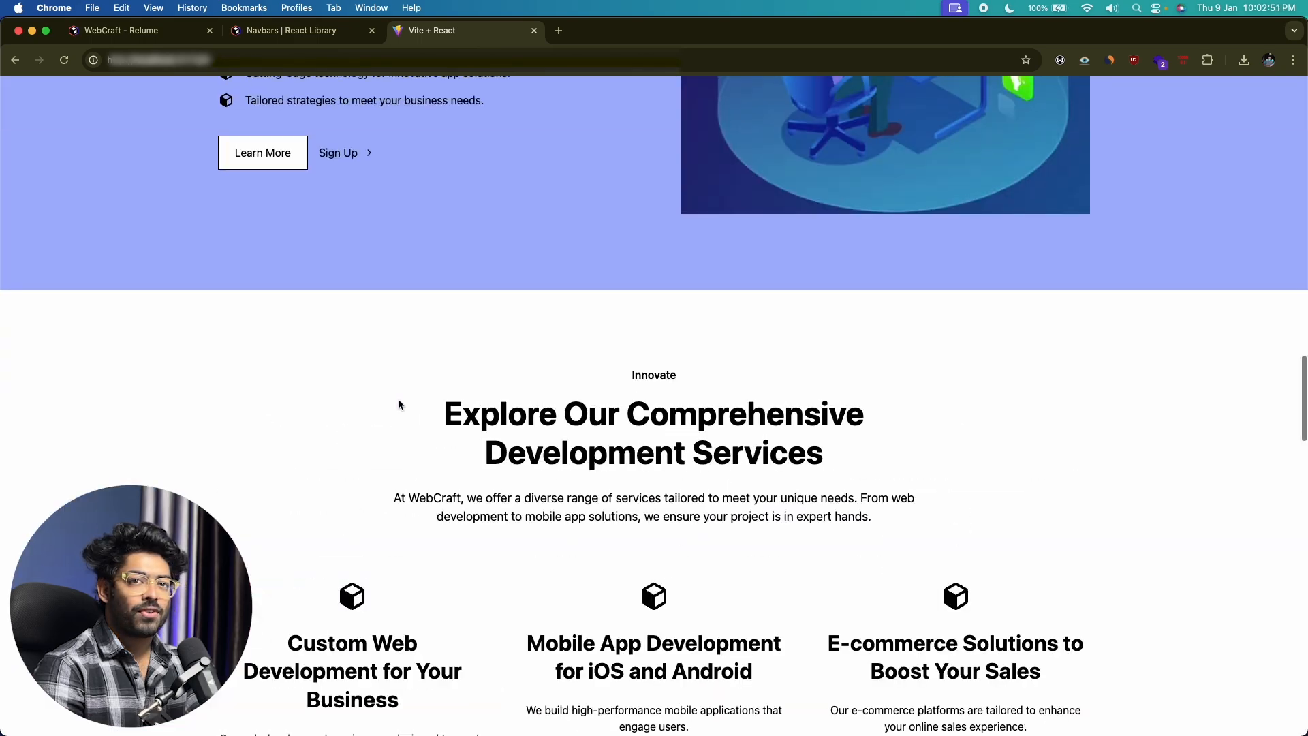
{"action": "scroll", "coordinate": [398, 404], "scroll_direction": "up", "scroll_amount": 6}
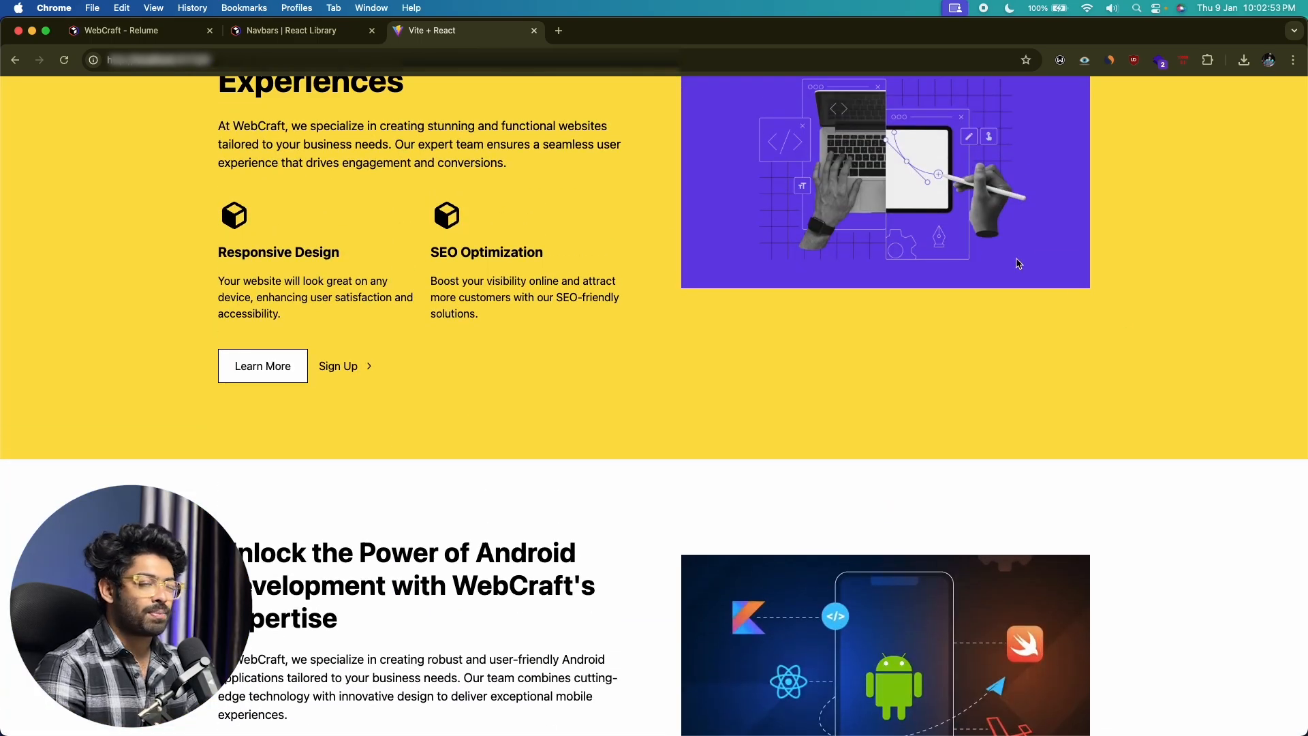
{"action": "scroll", "coordinate": [1018, 263], "scroll_direction": "down", "scroll_amount": 20}
{"action": "scroll", "coordinate": [929, 355], "scroll_direction": "down", "scroll_amount": 20}
{"action": "scroll", "coordinate": [928, 355], "scroll_direction": "up", "scroll_amount": 10}
{"action": "scroll", "coordinate": [773, 370], "scroll_direction": "down", "scroll_amount": 6}
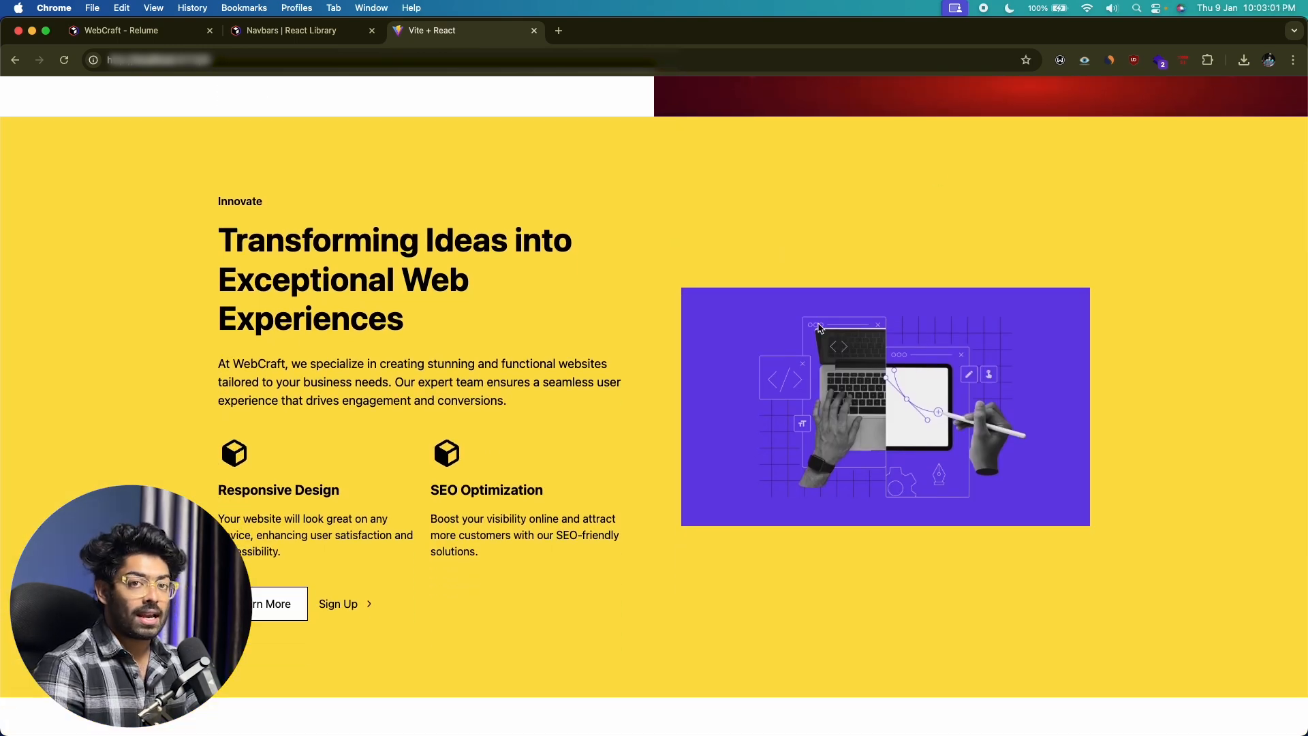
Look at the Relume wireframe's iOS section and the VS Code project, then view the built page's Innovate section in Chrome
{"action": "left_click", "coordinate": [153, 31]}
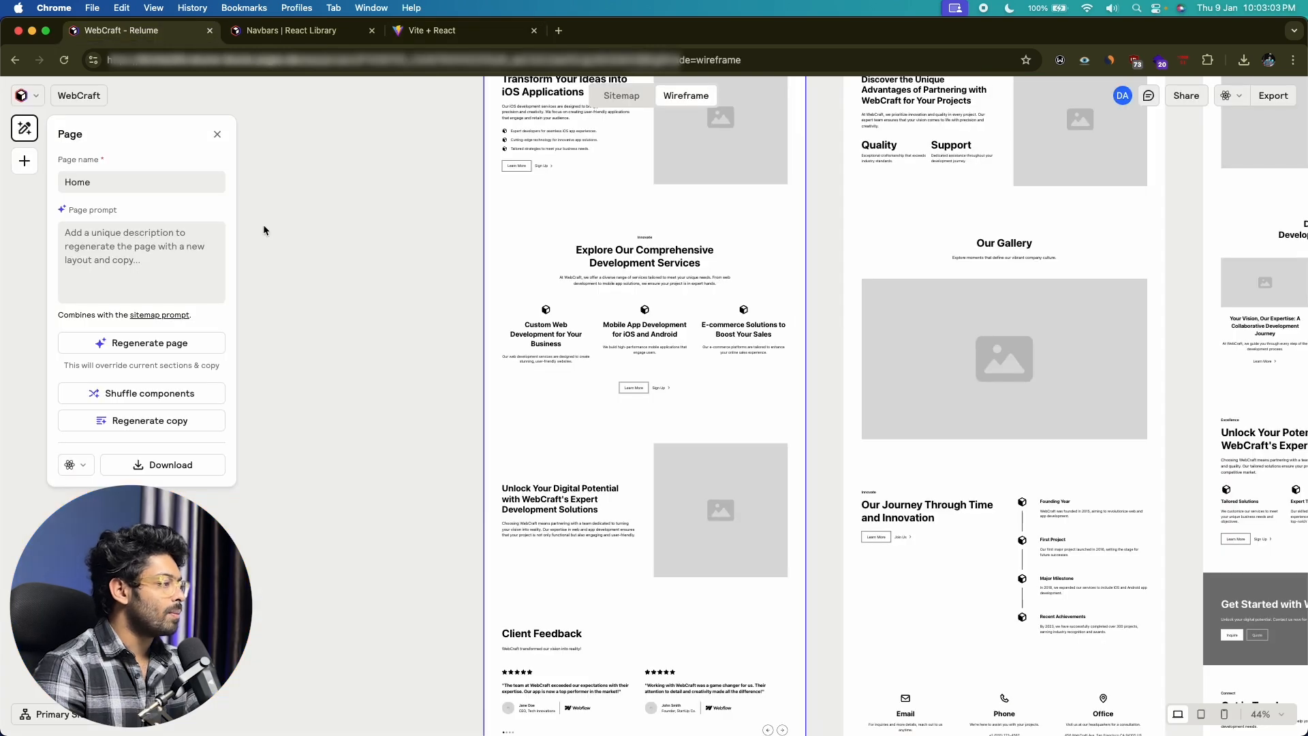
{"action": "scroll", "coordinate": [660, 248], "scroll_direction": "up", "scroll_amount": 4}
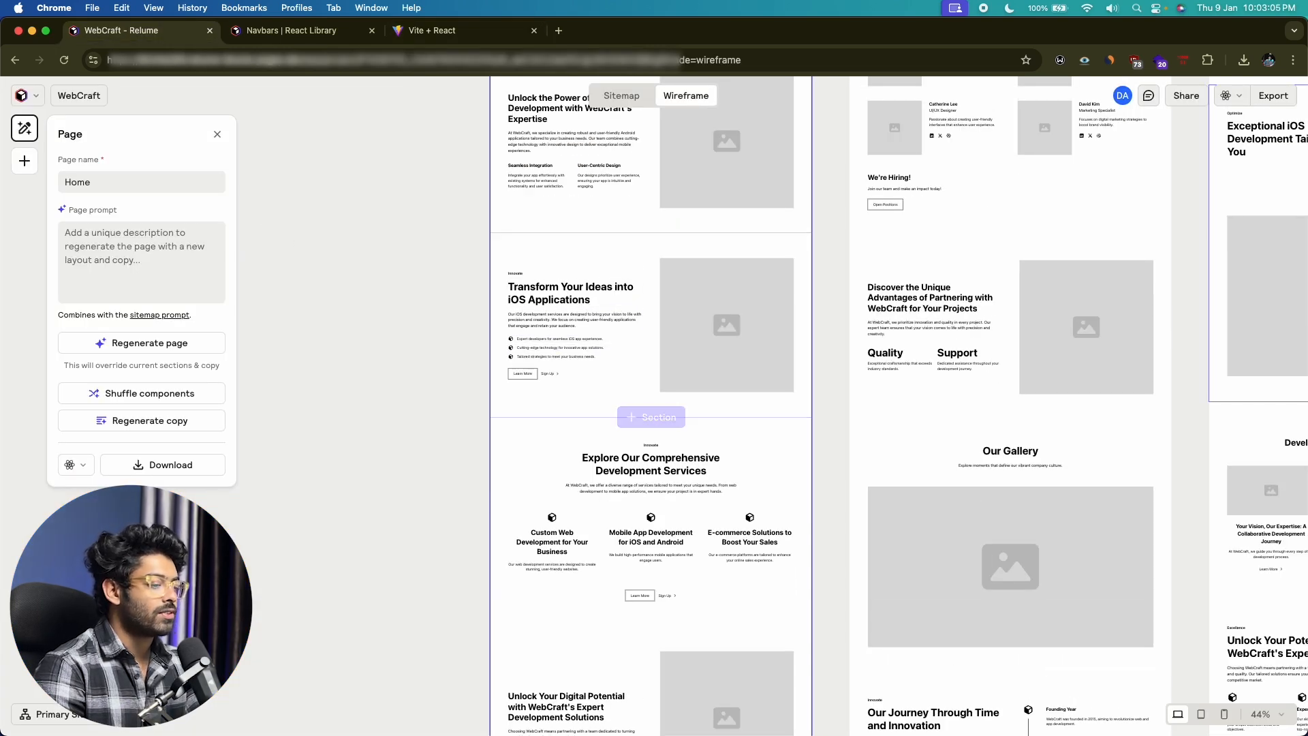
{"action": "key", "text": "super+Tab"}
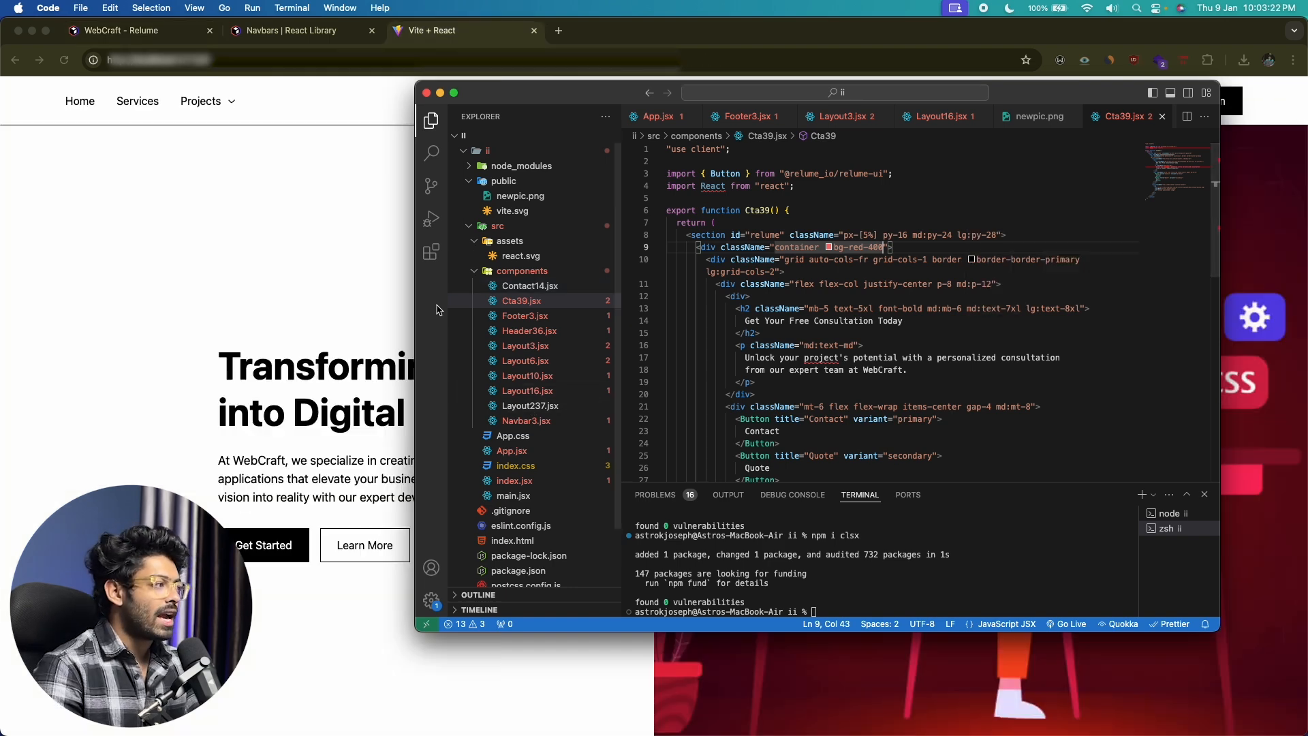
{"action": "left_click", "coordinate": [366, 308]}
{"action": "scroll", "coordinate": [366, 309], "scroll_direction": "down", "scroll_amount": 10}
{"action": "scroll", "coordinate": [366, 310], "scroll_direction": "down", "scroll_amount": 5}
{"action": "scroll", "coordinate": [366, 310], "scroll_direction": "up", "scroll_amount": 6}
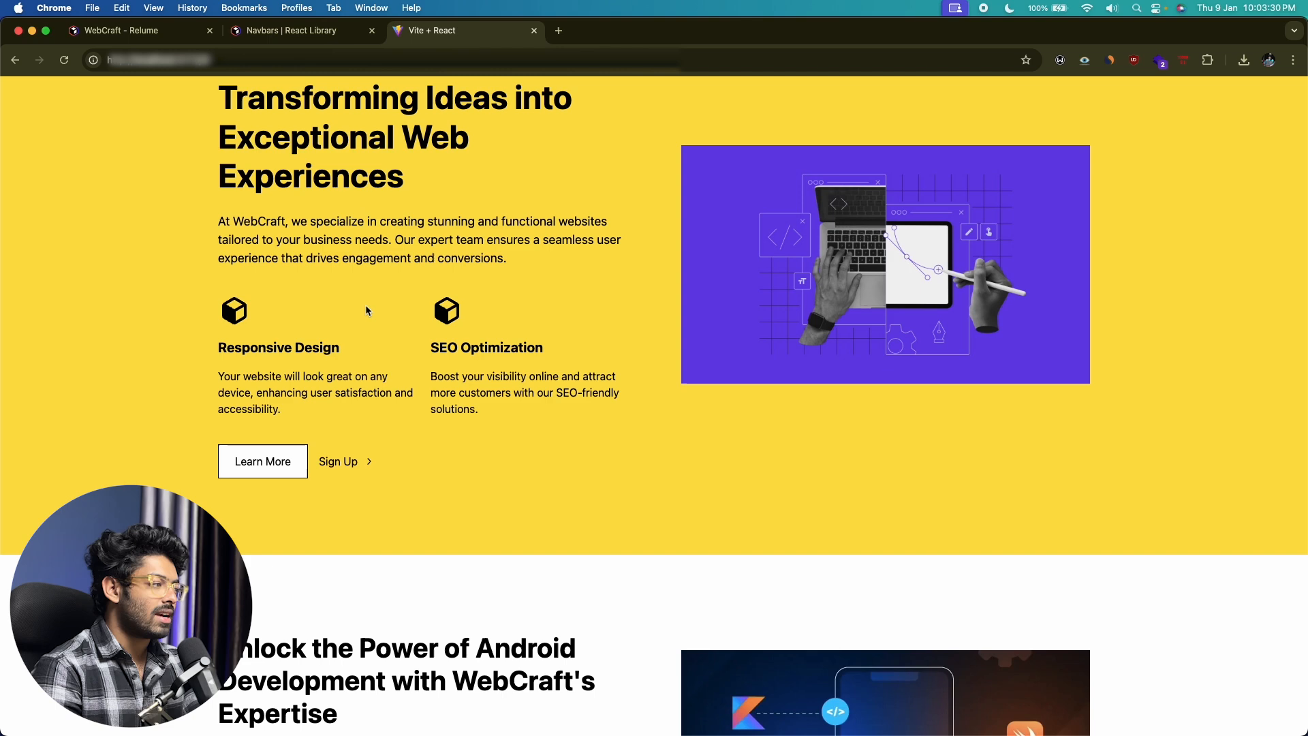
In the Relume Home wireframe, replace the "Transform Your Ideas into iOS Applications" section's component with Layout 216
{"action": "left_click", "coordinate": [122, 30]}
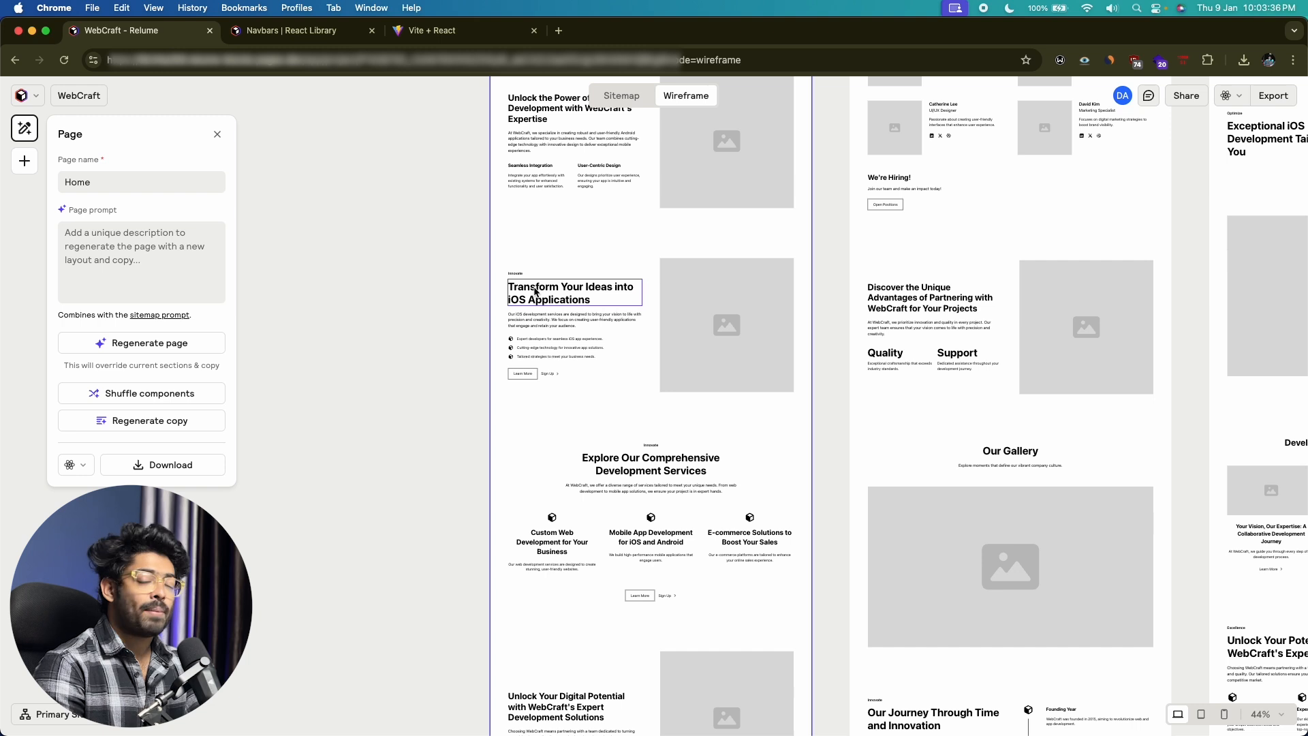
{"action": "left_click", "coordinate": [587, 248]}
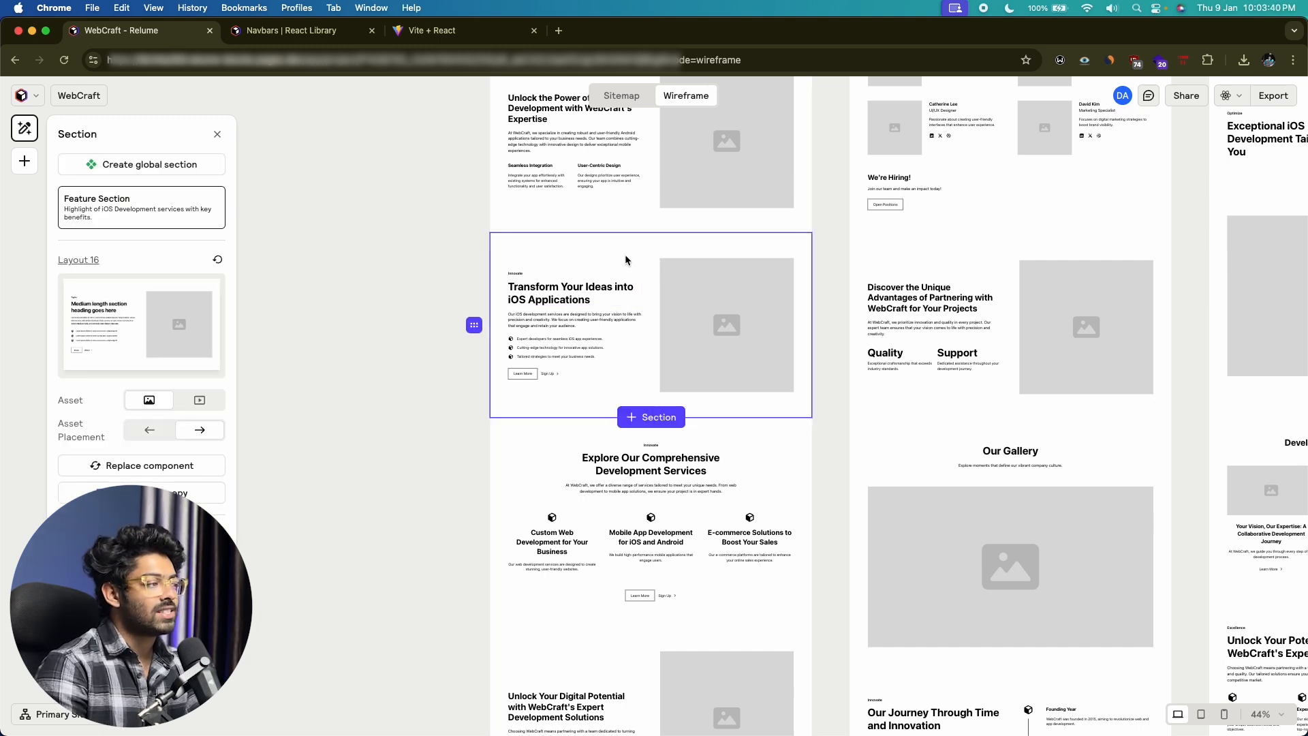
{"action": "right_click", "coordinate": [626, 259]}
{"action": "mouse_move", "coordinate": [661, 301]}
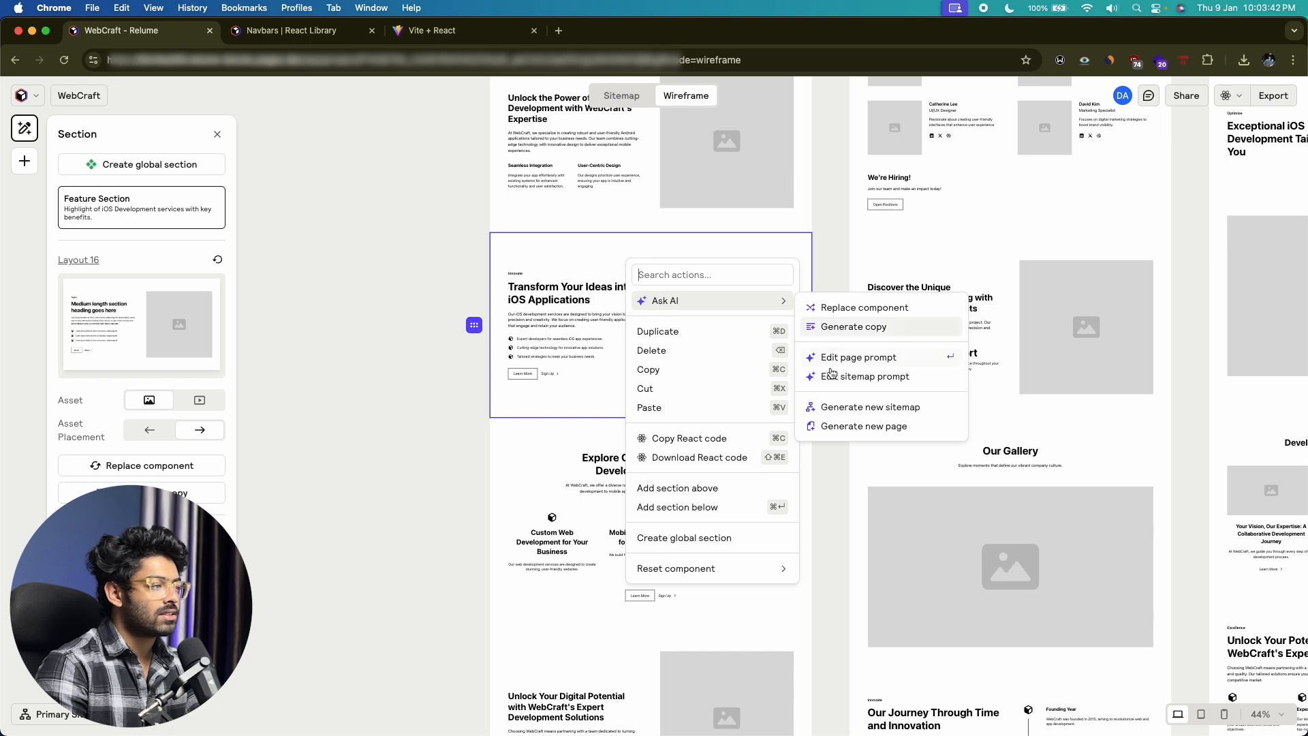
{"action": "left_click", "coordinate": [873, 312]}
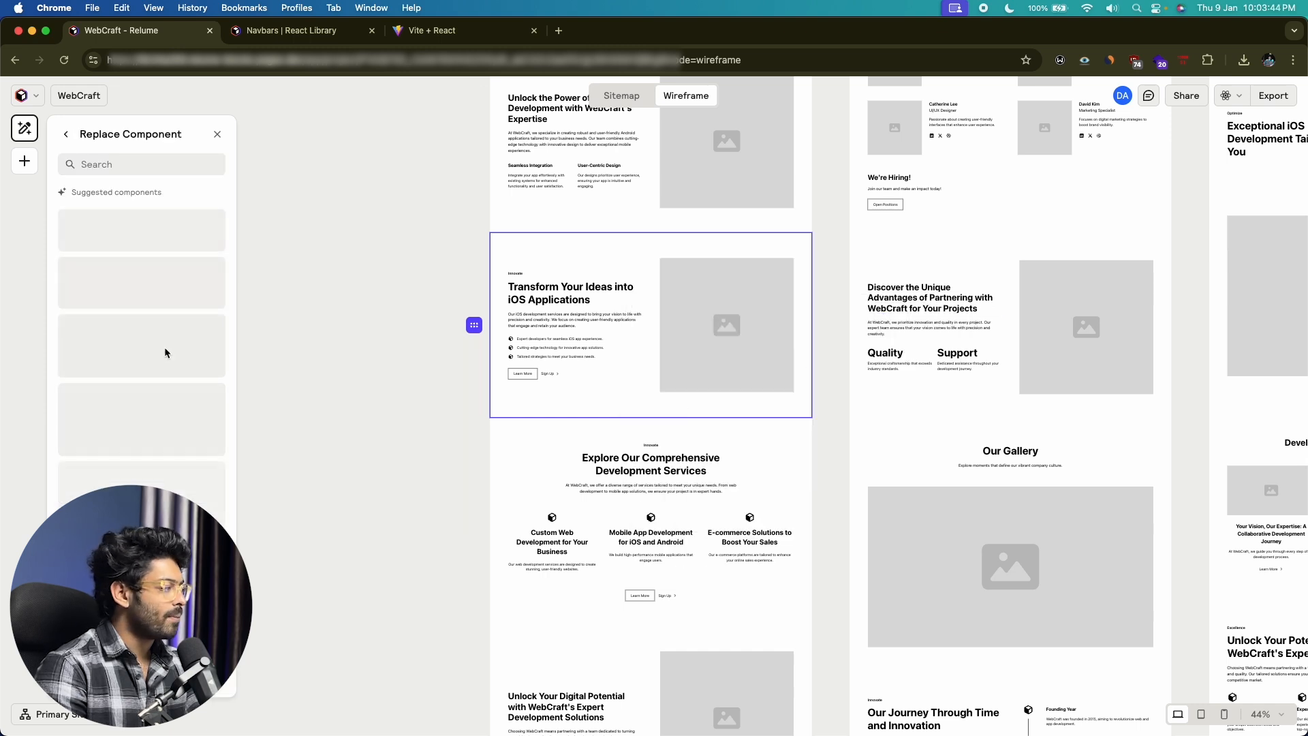
{"action": "scroll", "coordinate": [158, 321], "scroll_direction": "down", "scroll_amount": 5}
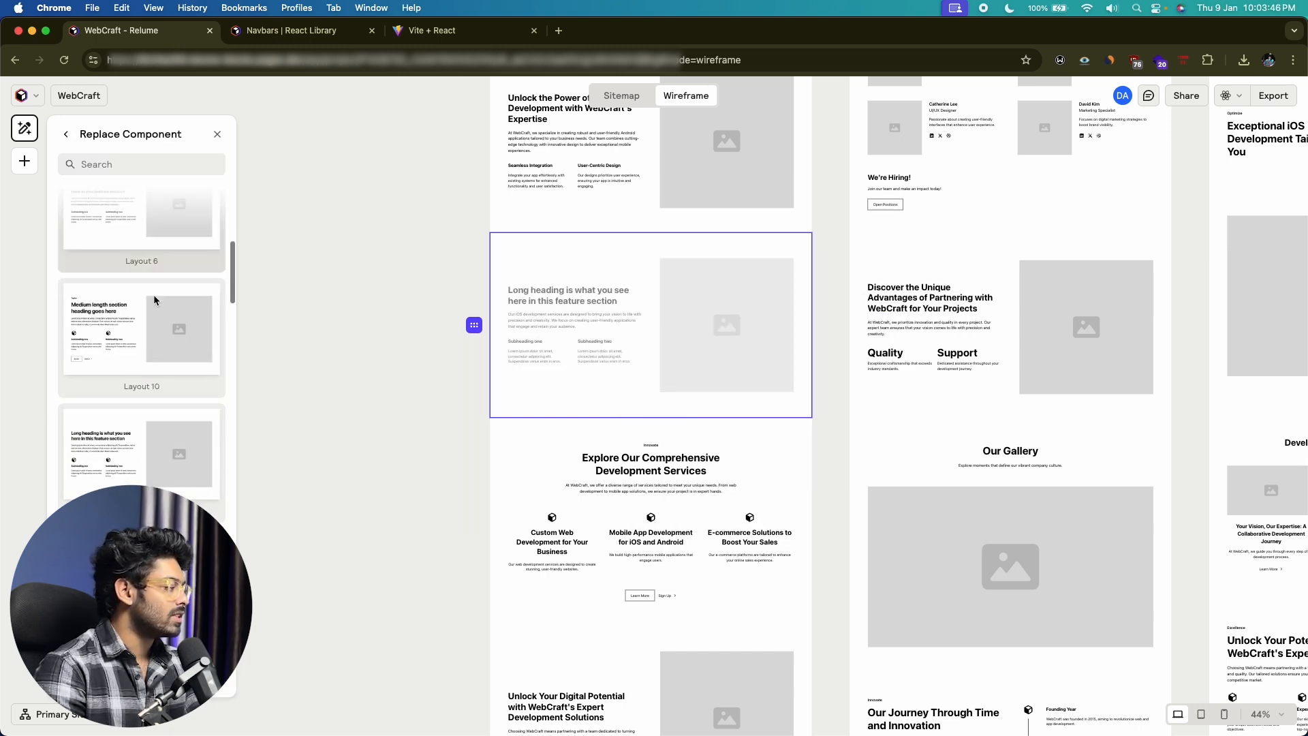
{"action": "scroll", "coordinate": [156, 301], "scroll_direction": "down", "scroll_amount": 5}
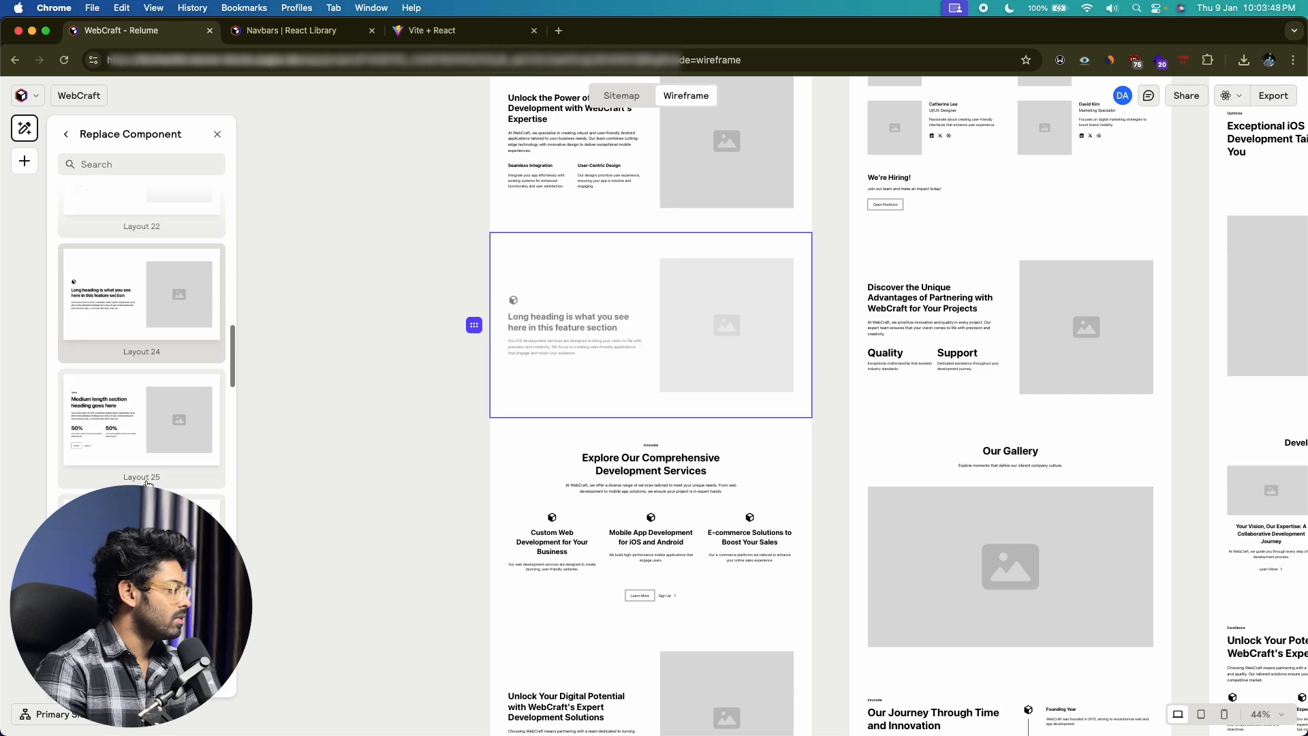
{"action": "scroll", "coordinate": [147, 484], "scroll_direction": "down", "scroll_amount": 15}
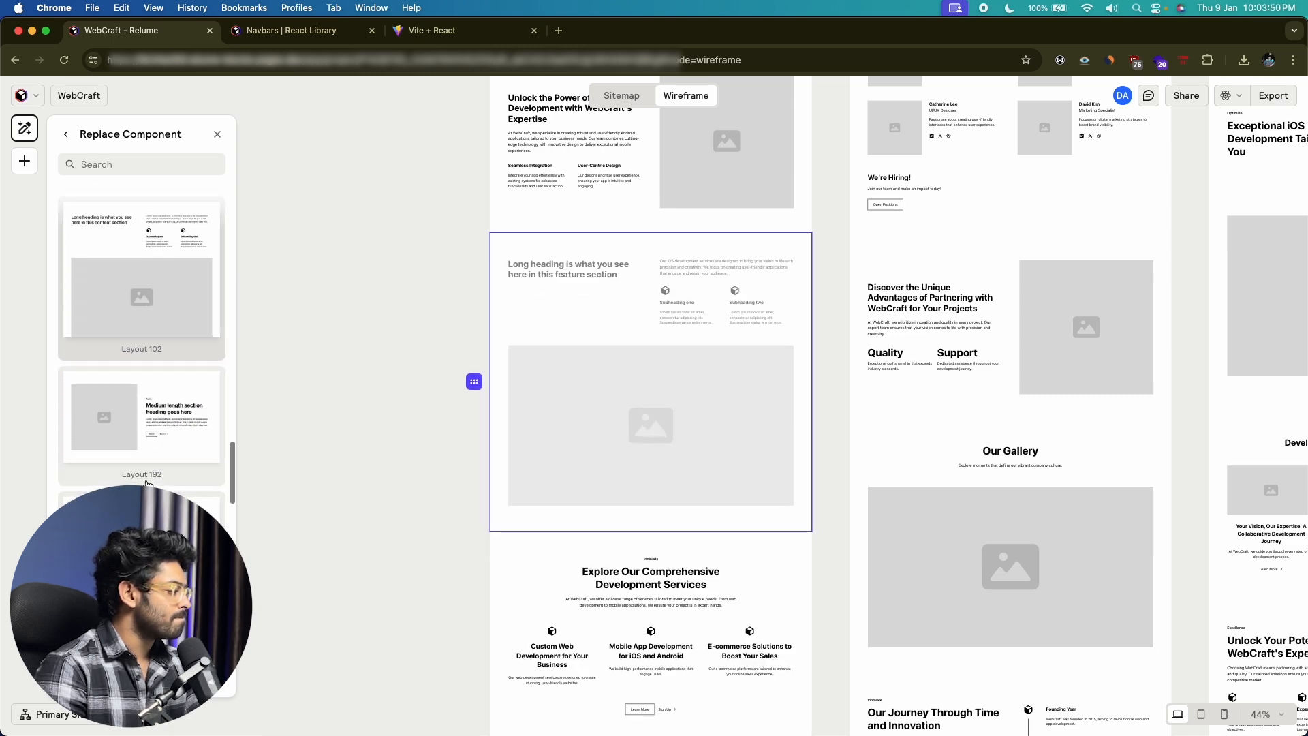
{"action": "scroll", "coordinate": [146, 484], "scroll_direction": "down", "scroll_amount": 10}
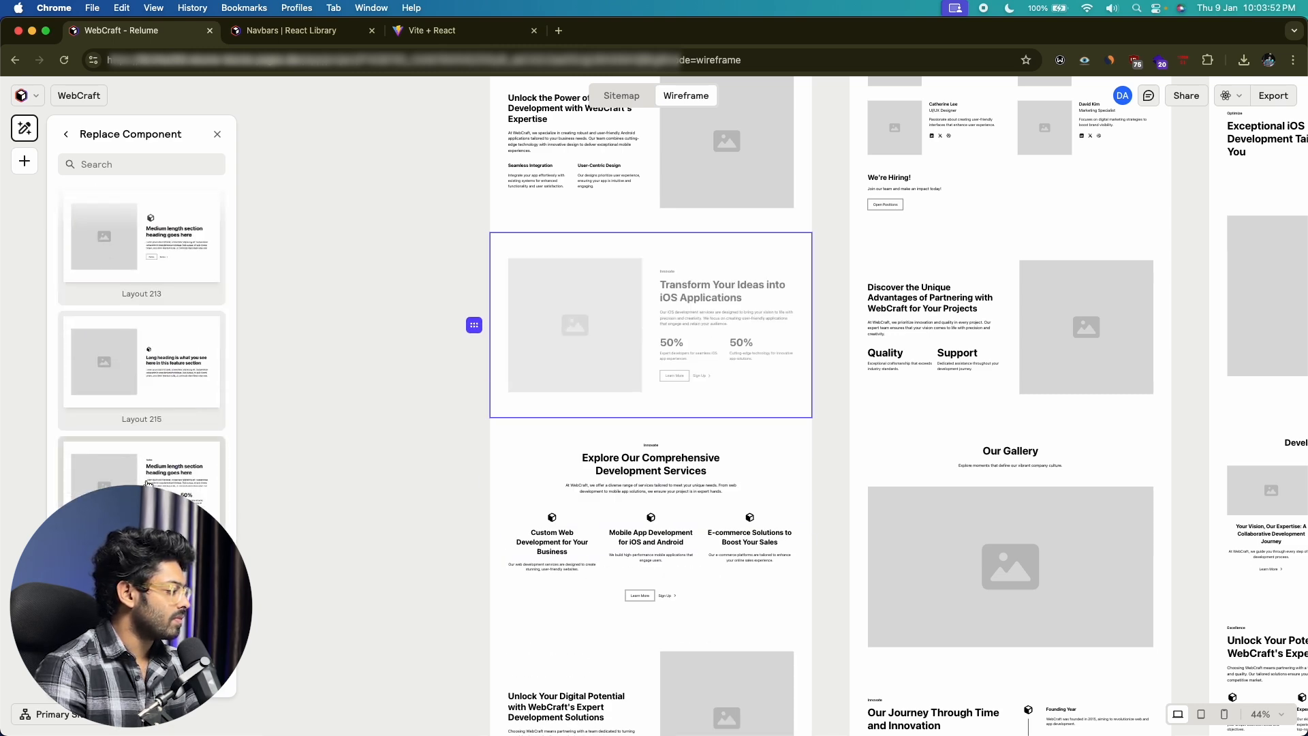
{"action": "left_click", "coordinate": [168, 387]}
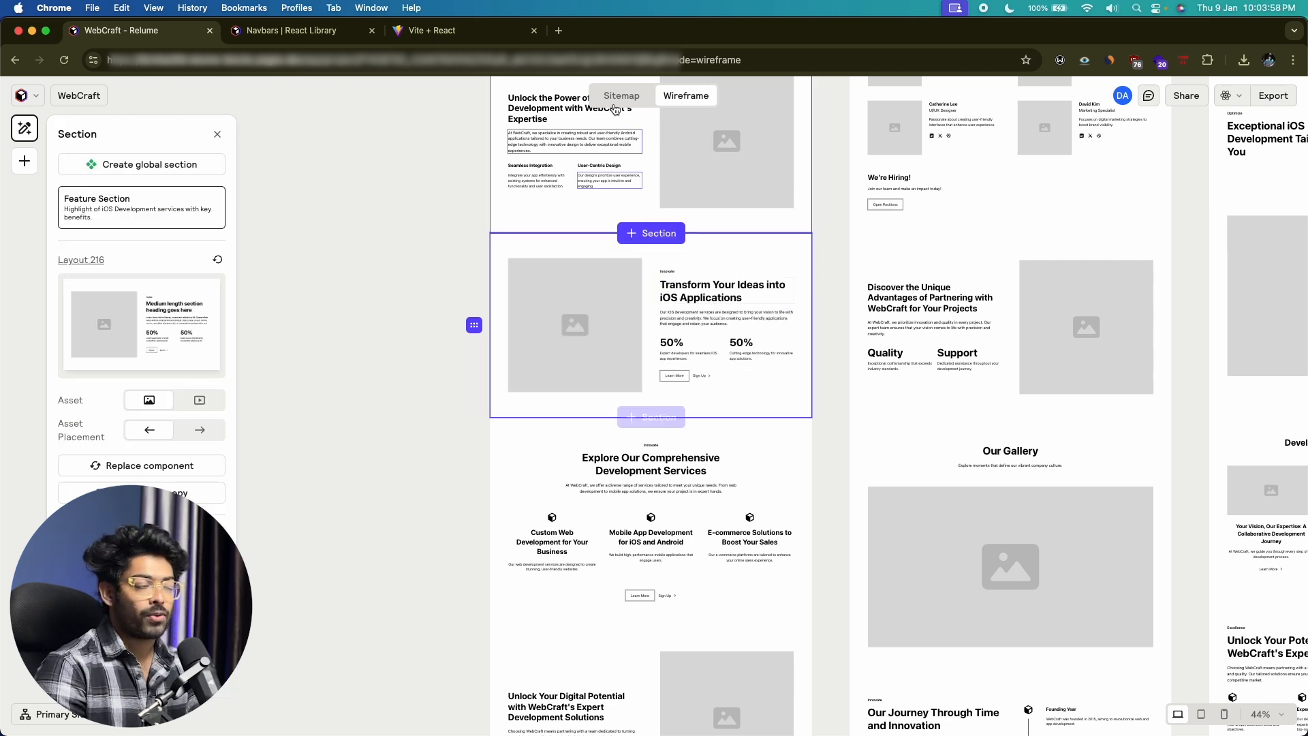
Deselect the iOS section and view the export formats offered for the WebCraft project
{"action": "left_click", "coordinate": [288, 381]}
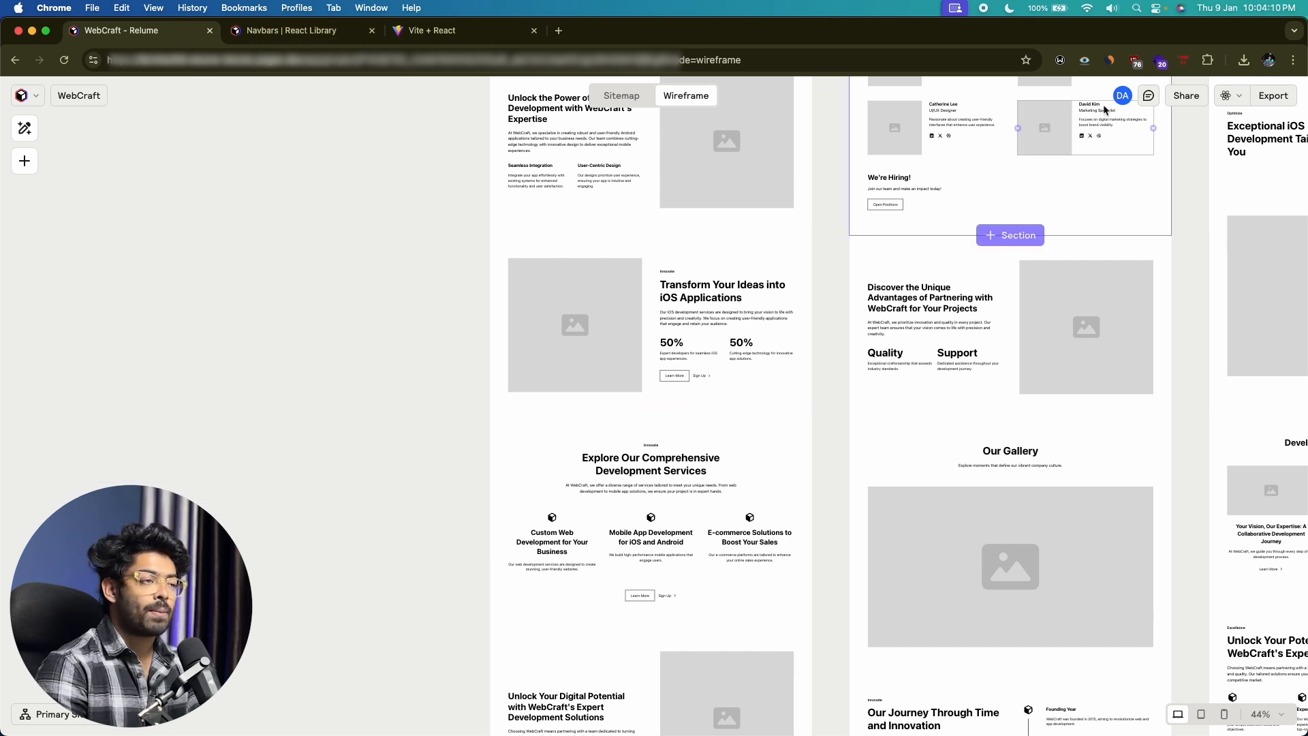
{"action": "left_click", "coordinate": [1231, 95]}
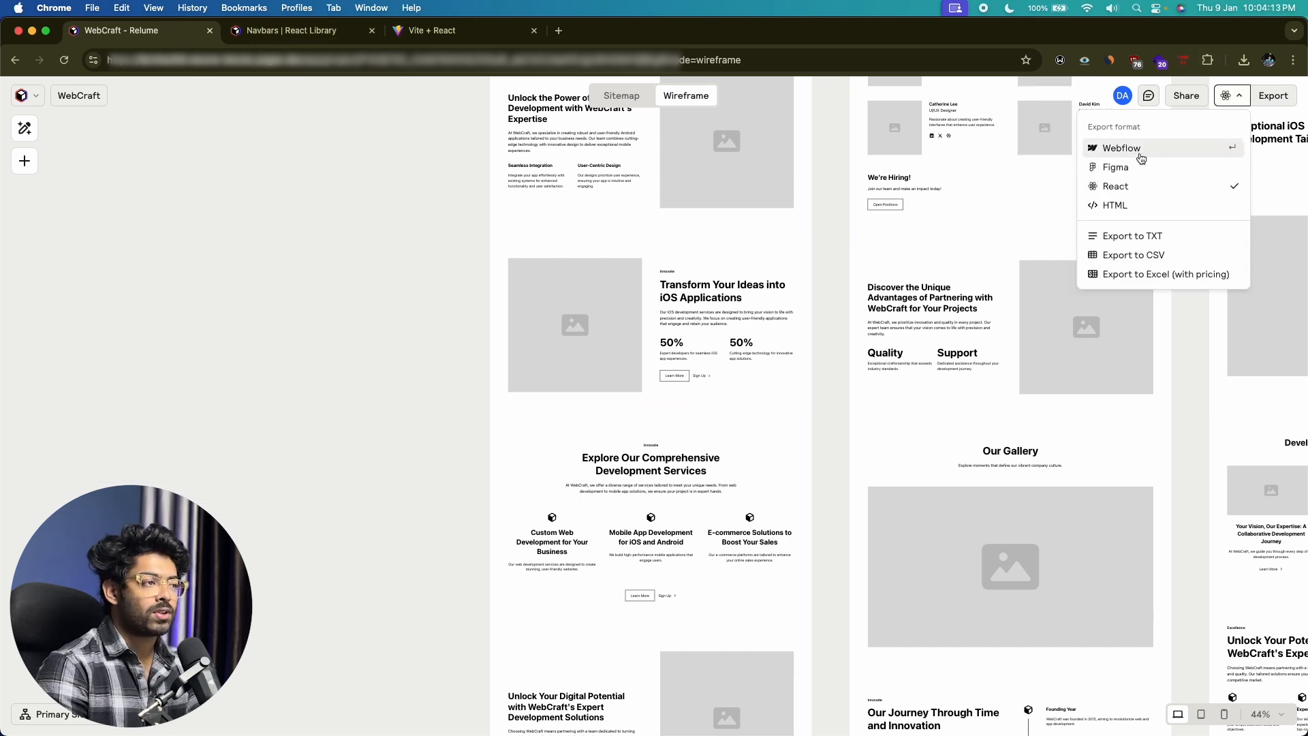
{"action": "left_click", "coordinate": [272, 377]}
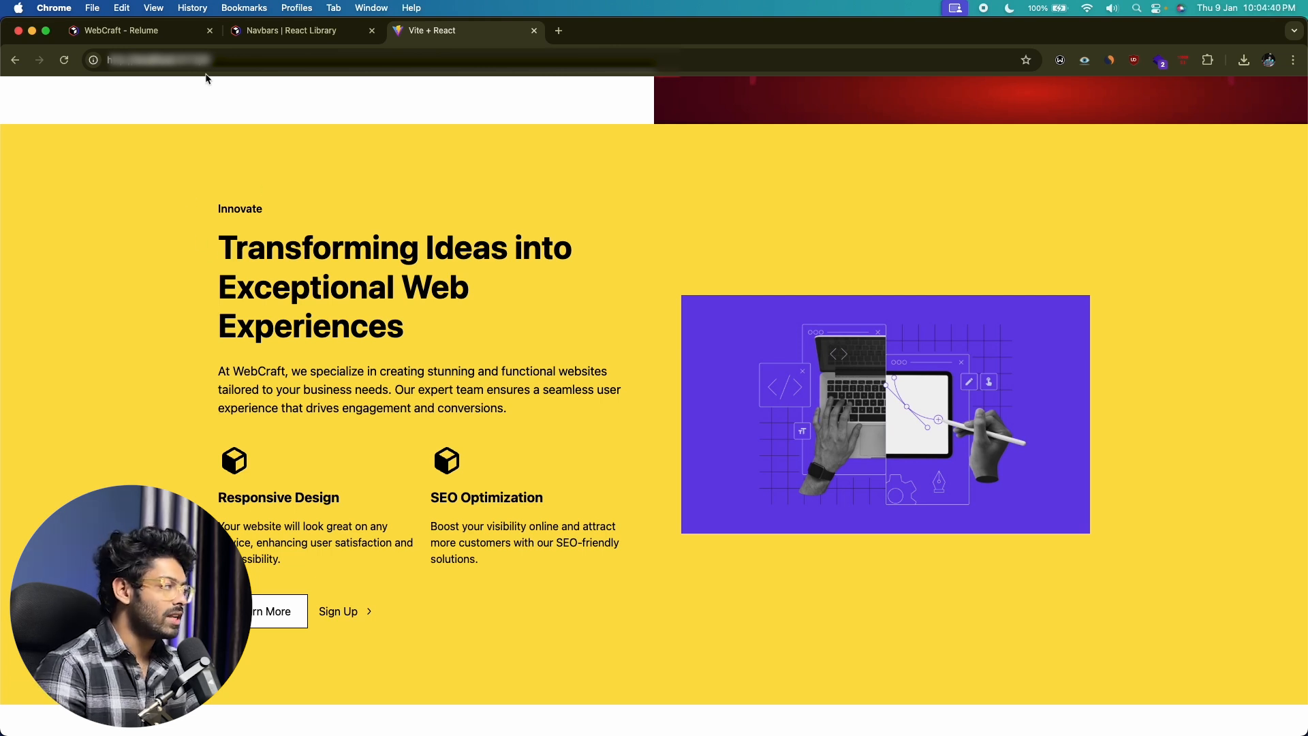
Browse the Navbars category of Relume's React Library, from the setup instructions down to the last navbar components
{"action": "left_click", "coordinate": [297, 38]}
{"action": "scroll", "coordinate": [266, 259], "scroll_direction": "up", "scroll_amount": 10}
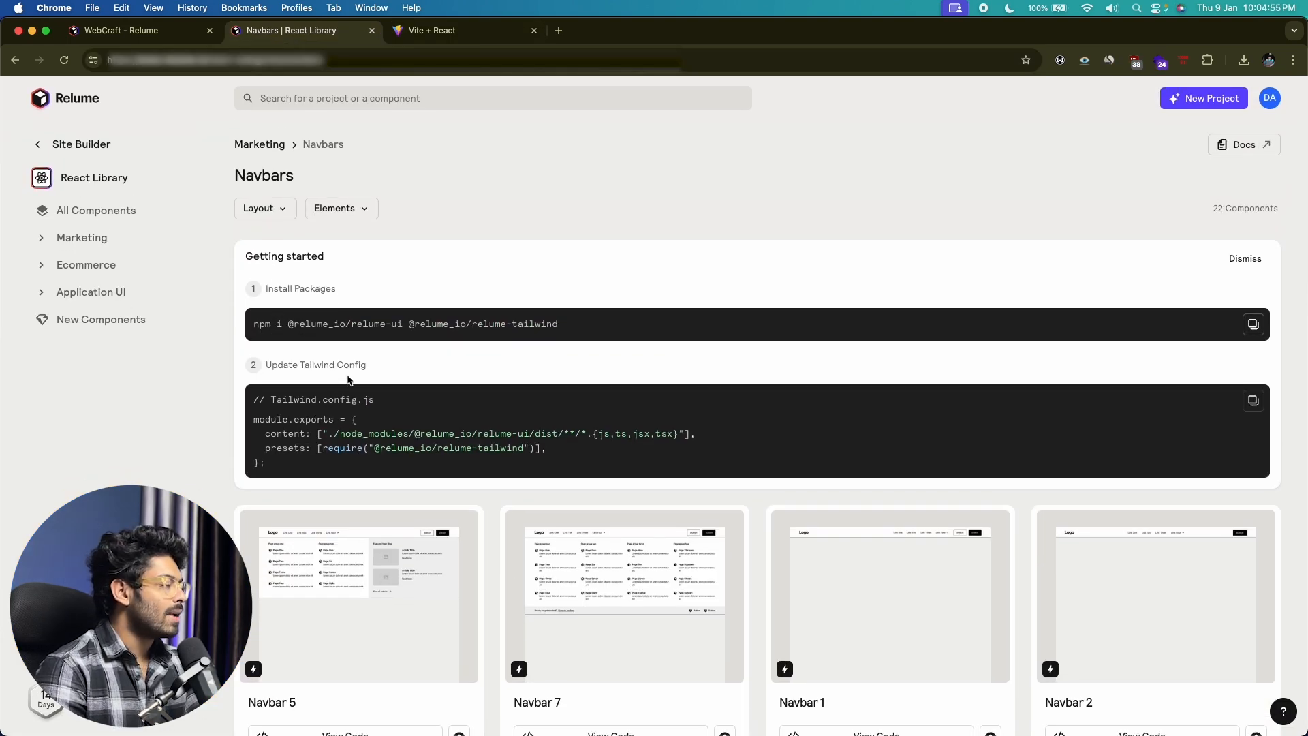
{"action": "scroll", "coordinate": [348, 379], "scroll_direction": "down", "scroll_amount": 10}
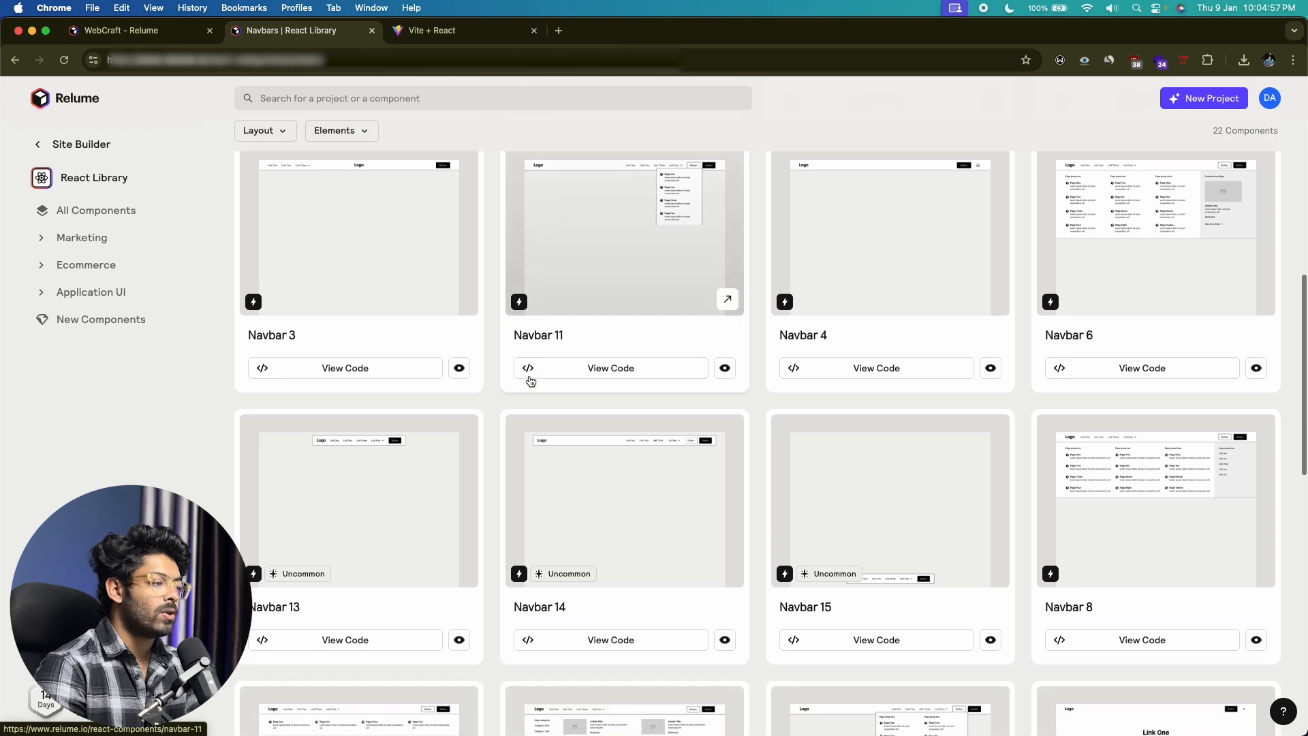
{"action": "scroll", "coordinate": [530, 380], "scroll_direction": "down", "scroll_amount": 9}
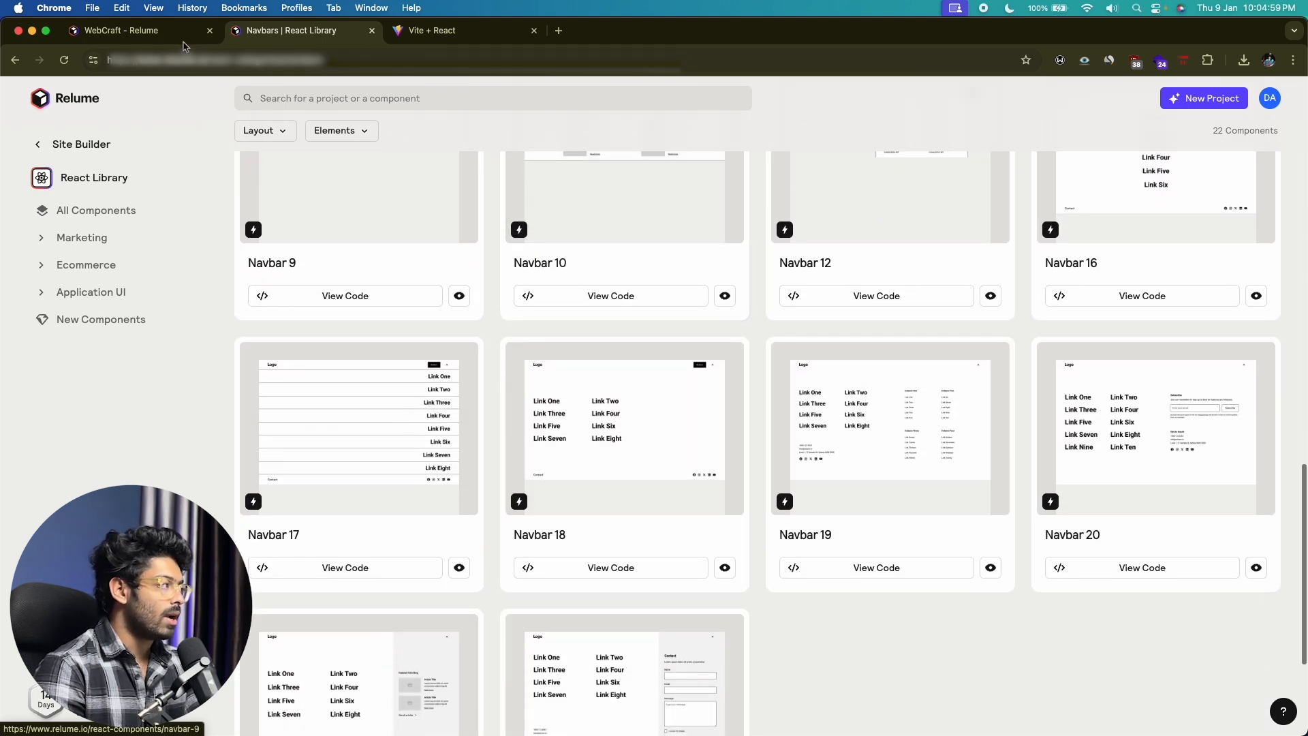
Switch to VS Code and insert an empty line between the Layout3 and Cta39 components in App.jsx
{"action": "left_click", "coordinate": [179, 34]}
{"action": "key", "text": "super+Tab"}
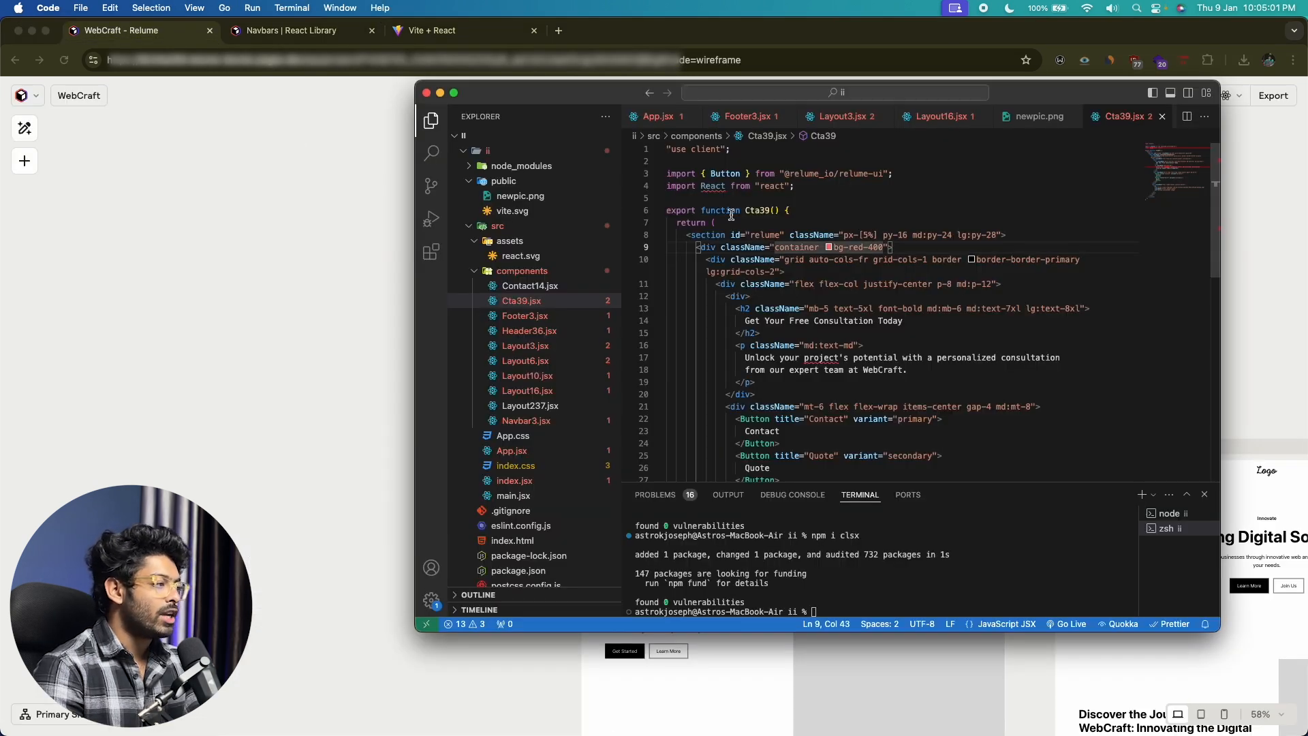
{"action": "scroll", "coordinate": [777, 239], "scroll_direction": "down", "scroll_amount": 10}
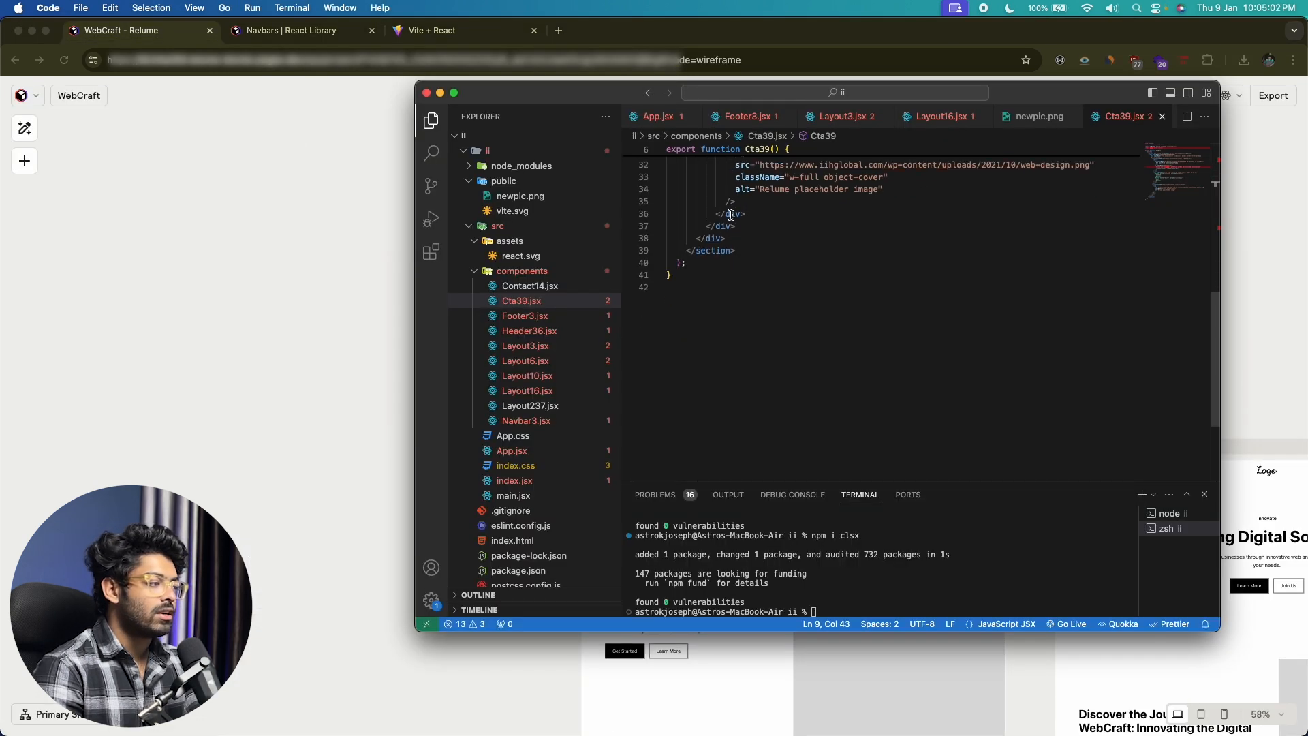
{"action": "left_click", "coordinate": [674, 126]}
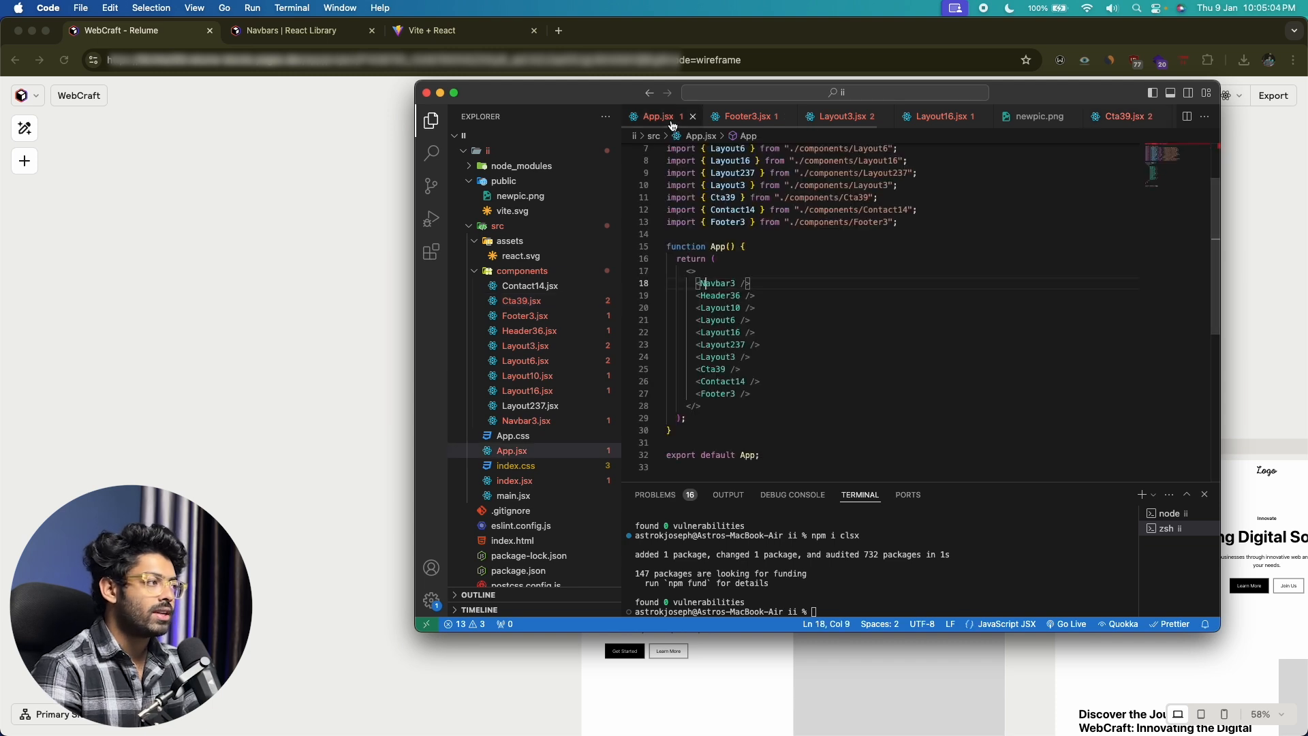
{"action": "left_click", "coordinate": [774, 357]}
{"action": "key", "text": "Return"}
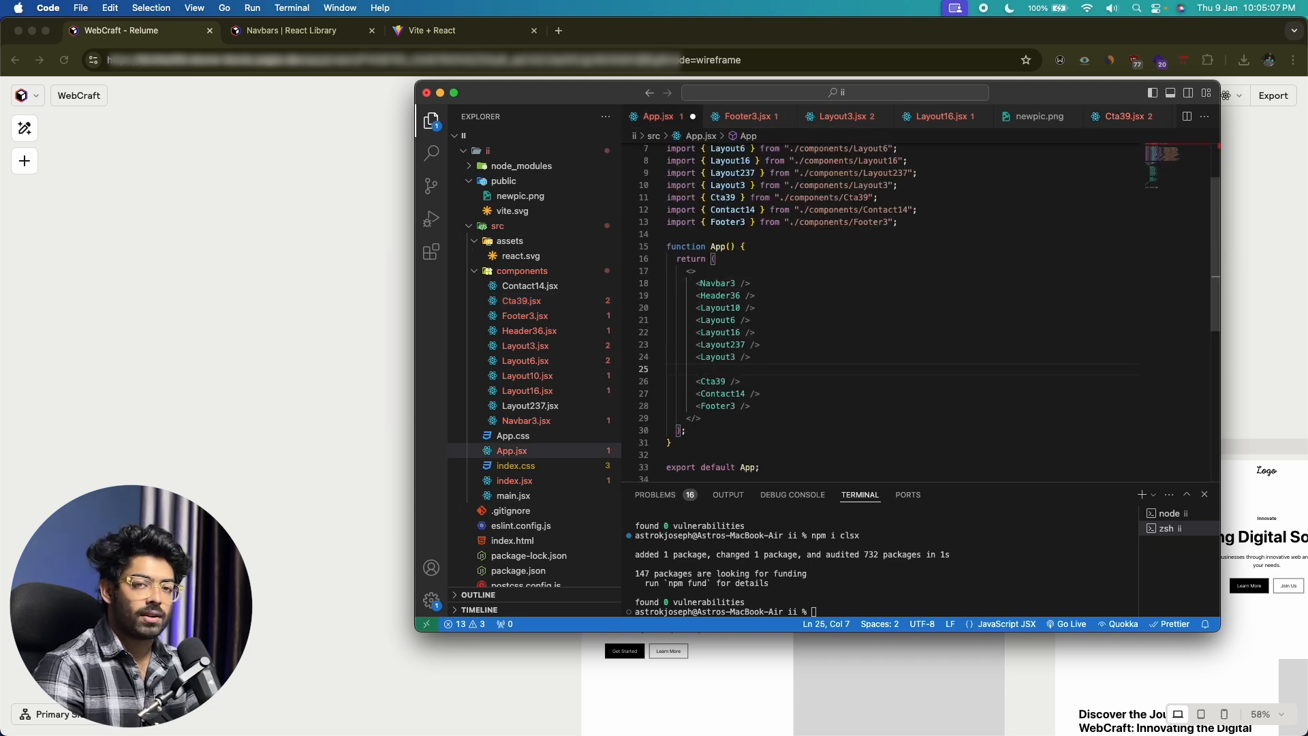
Switch to Chrome and open the Team Sections category of Relume's React Library
{"action": "left_click", "coordinate": [3, 403]}
{"action": "left_click", "coordinate": [303, 30]}
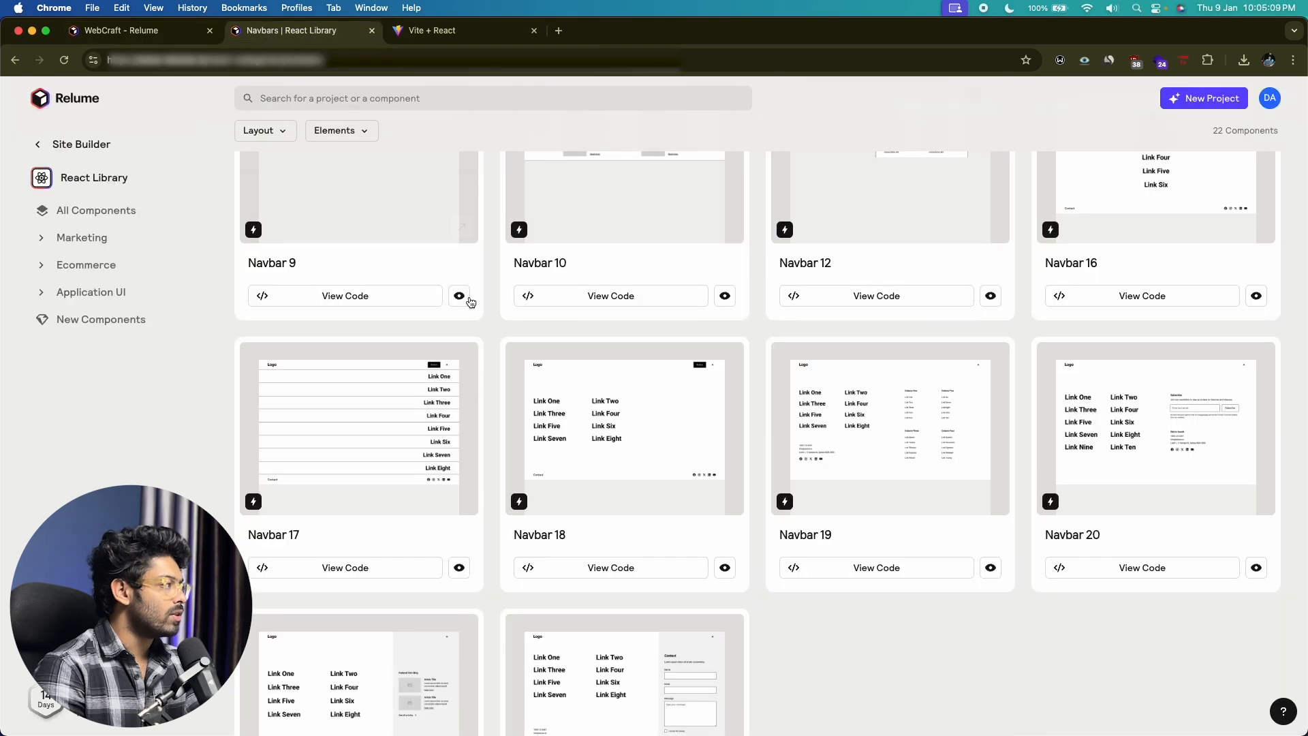
{"action": "scroll", "coordinate": [474, 418], "scroll_direction": "up", "scroll_amount": 3}
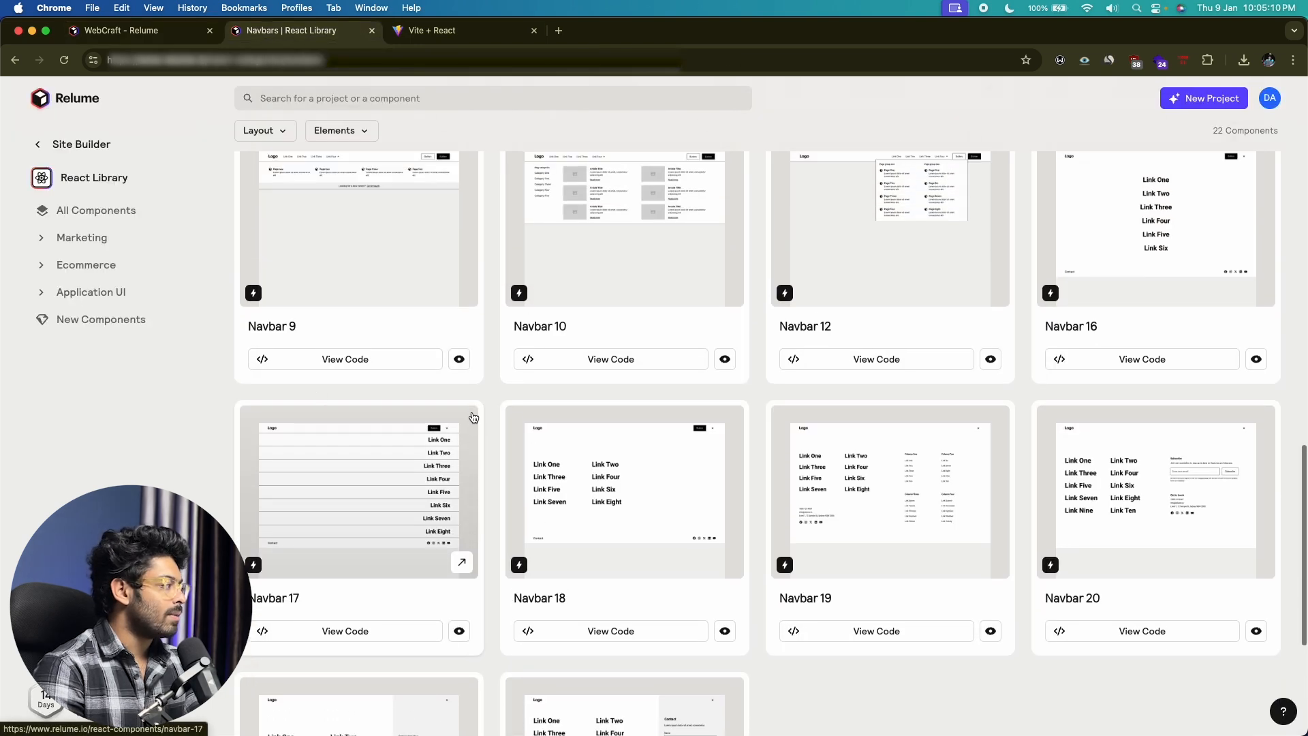
{"action": "left_click", "coordinate": [41, 243]}
{"action": "scroll", "coordinate": [87, 412], "scroll_direction": "down", "scroll_amount": 5}
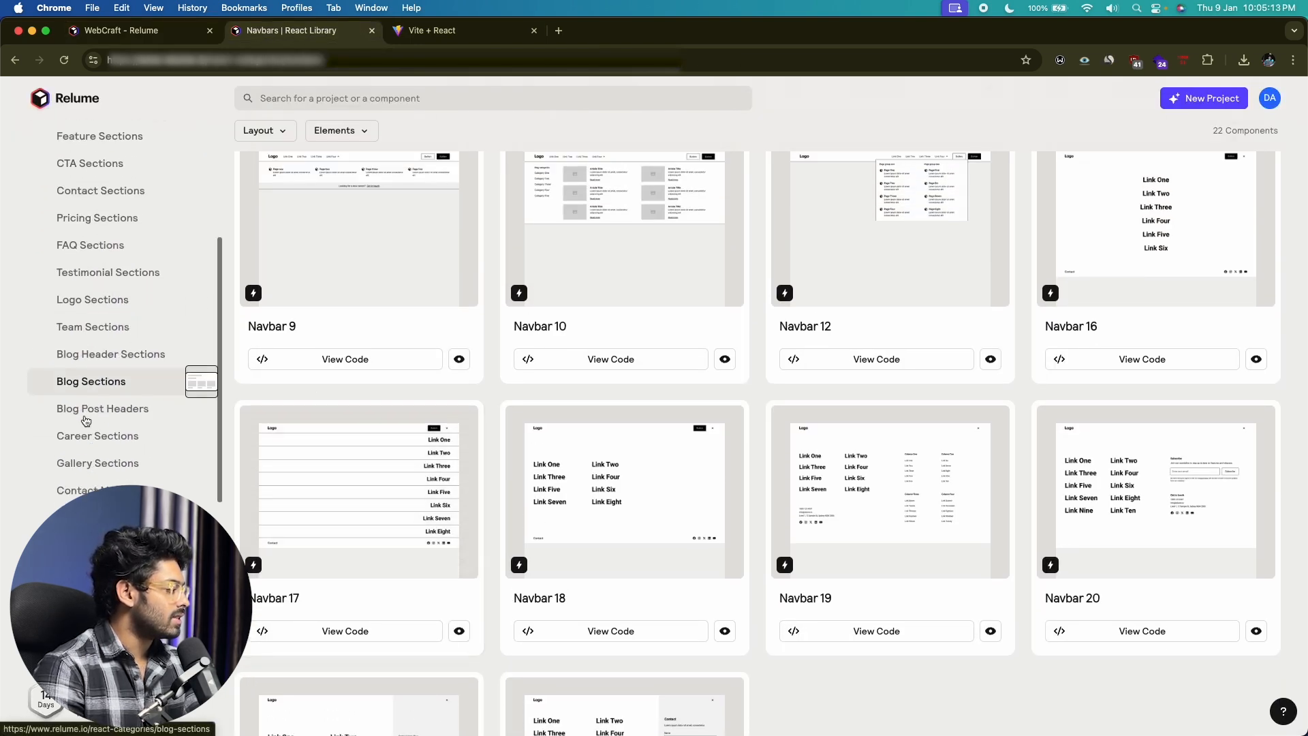
{"action": "scroll", "coordinate": [86, 420], "scroll_direction": "down", "scroll_amount": 5}
{"action": "scroll", "coordinate": [86, 420], "scroll_direction": "up", "scroll_amount": 9}
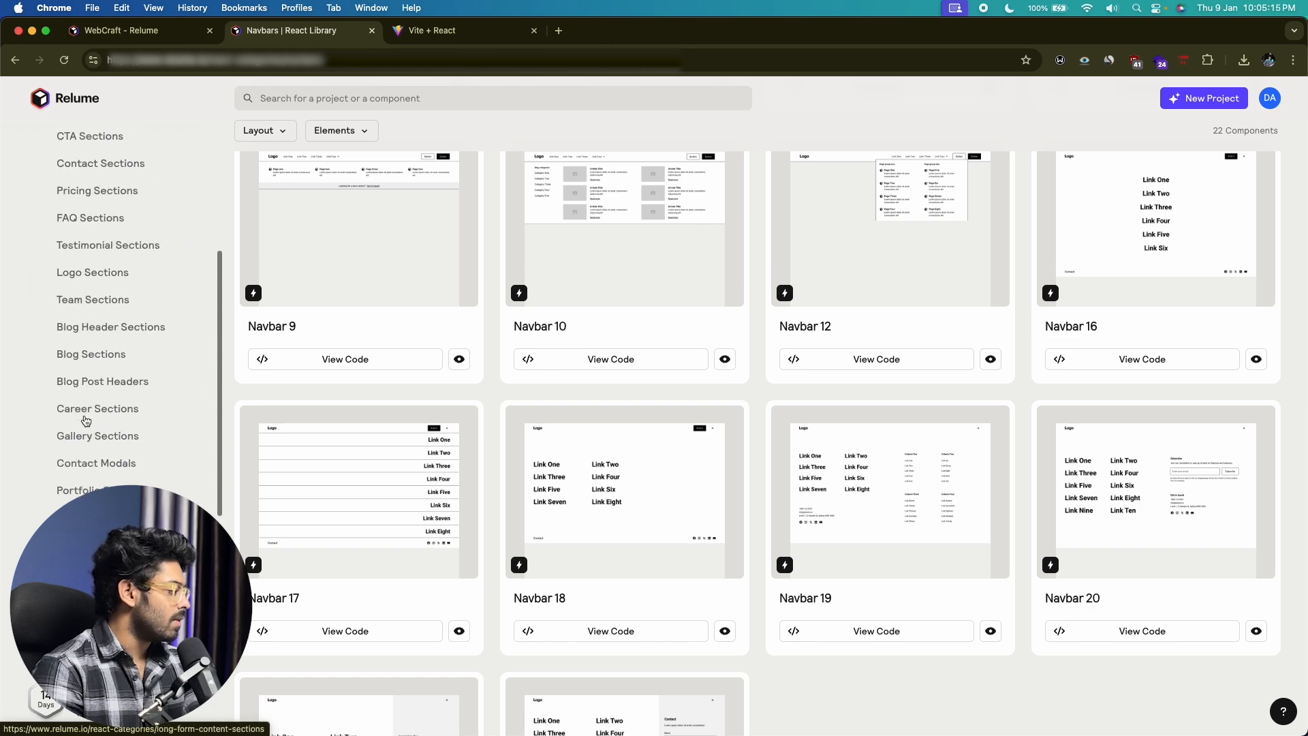
{"action": "scroll", "coordinate": [86, 421], "scroll_direction": "up", "scroll_amount": 1}
{"action": "left_click", "coordinate": [94, 397]}
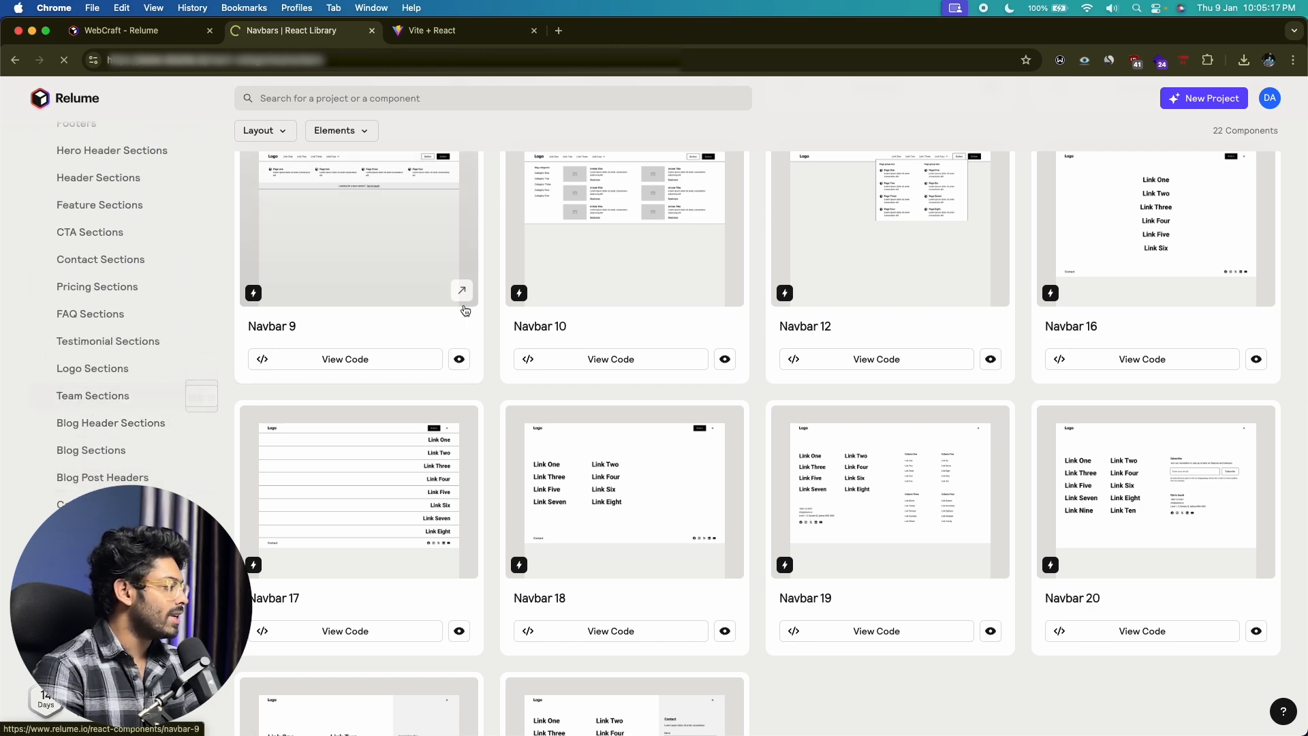
Find Team 3 among the team components, open its code and copy the React version
{"action": "scroll", "coordinate": [594, 363], "scroll_direction": "down", "scroll_amount": 8}
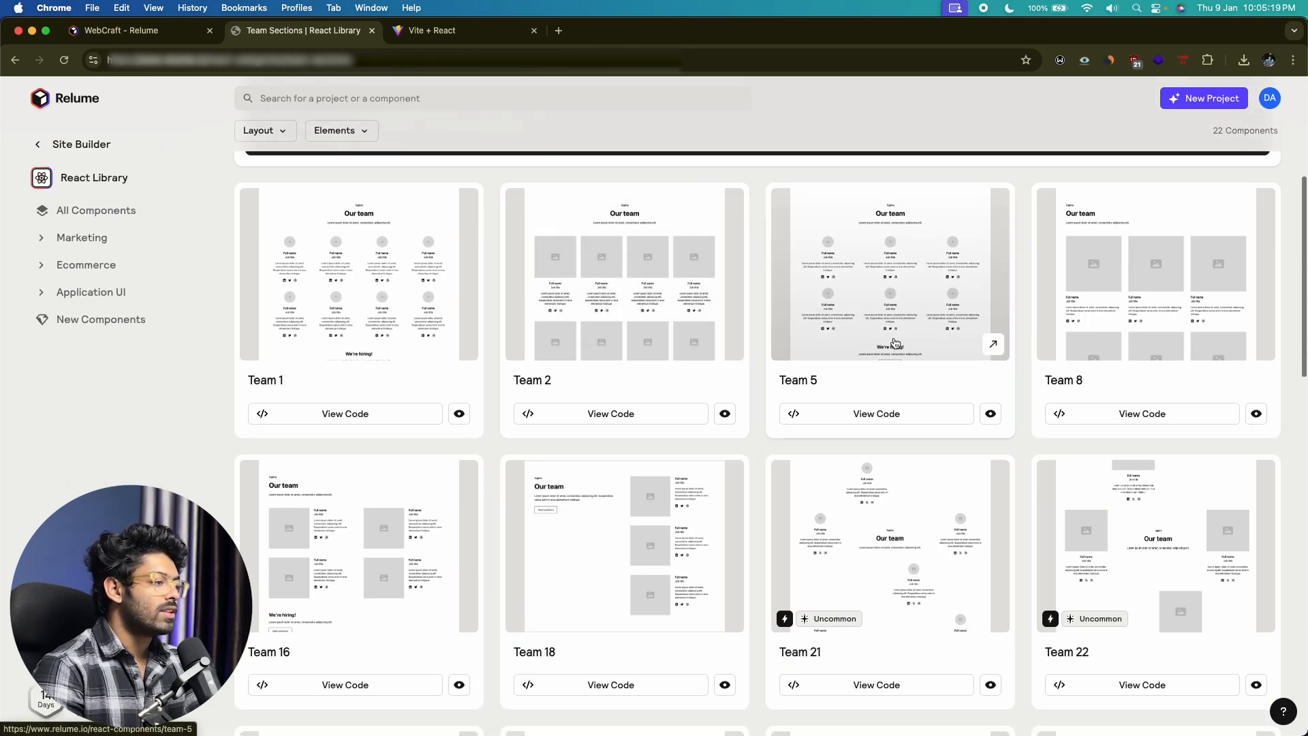
{"action": "scroll", "coordinate": [895, 342], "scroll_direction": "down", "scroll_amount": 3}
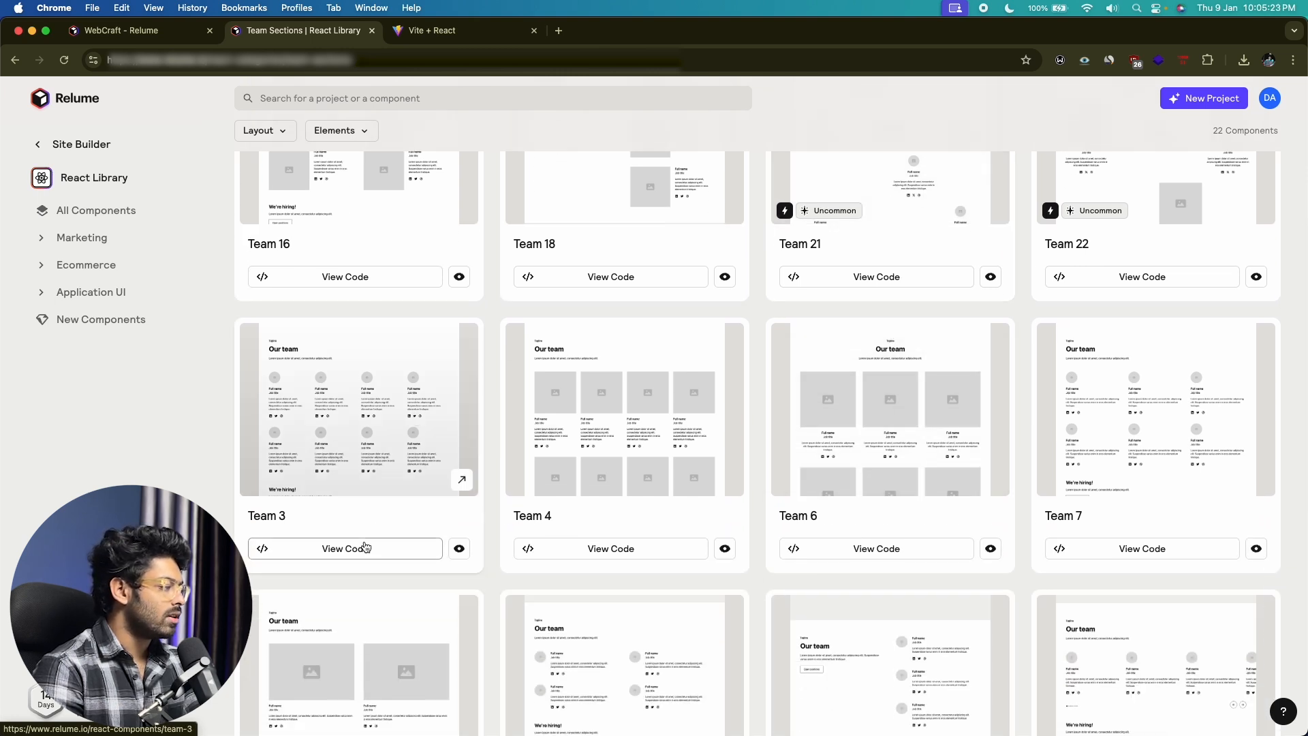
{"action": "left_click", "coordinate": [368, 547]}
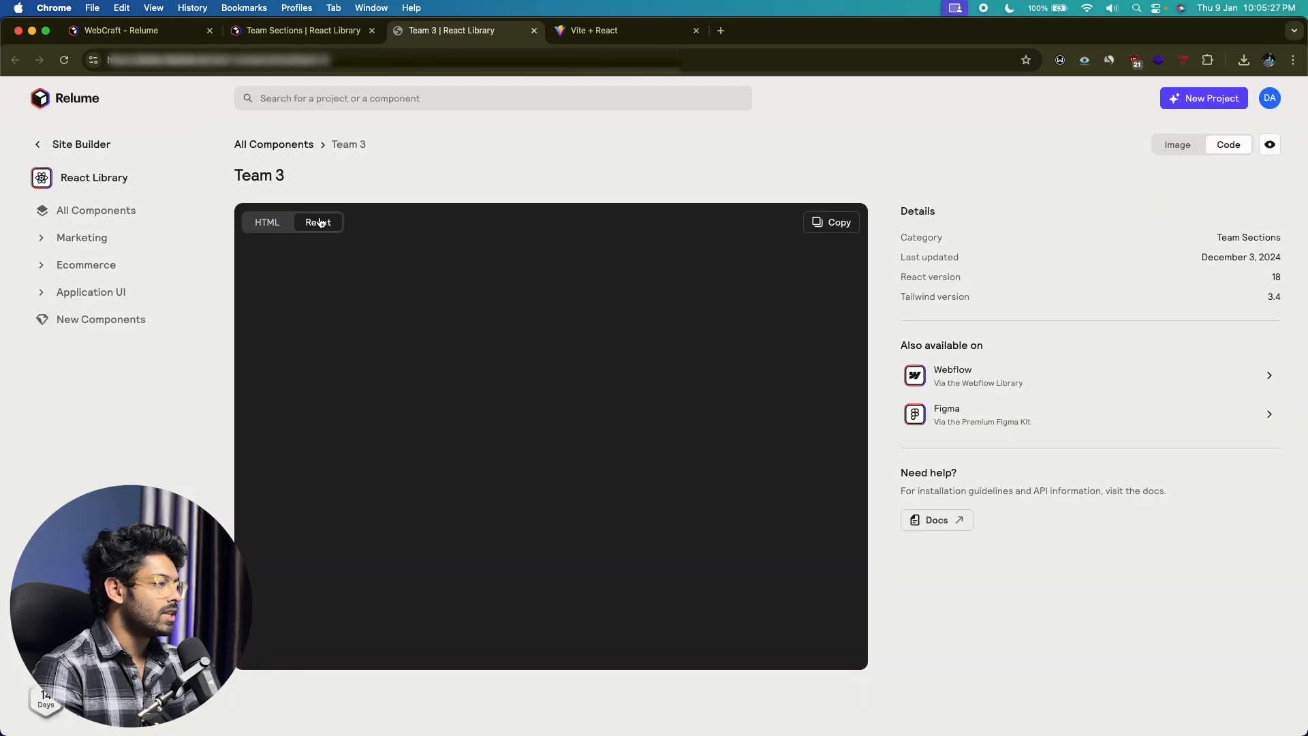
{"action": "scroll", "coordinate": [368, 345], "scroll_direction": "down", "scroll_amount": 15}
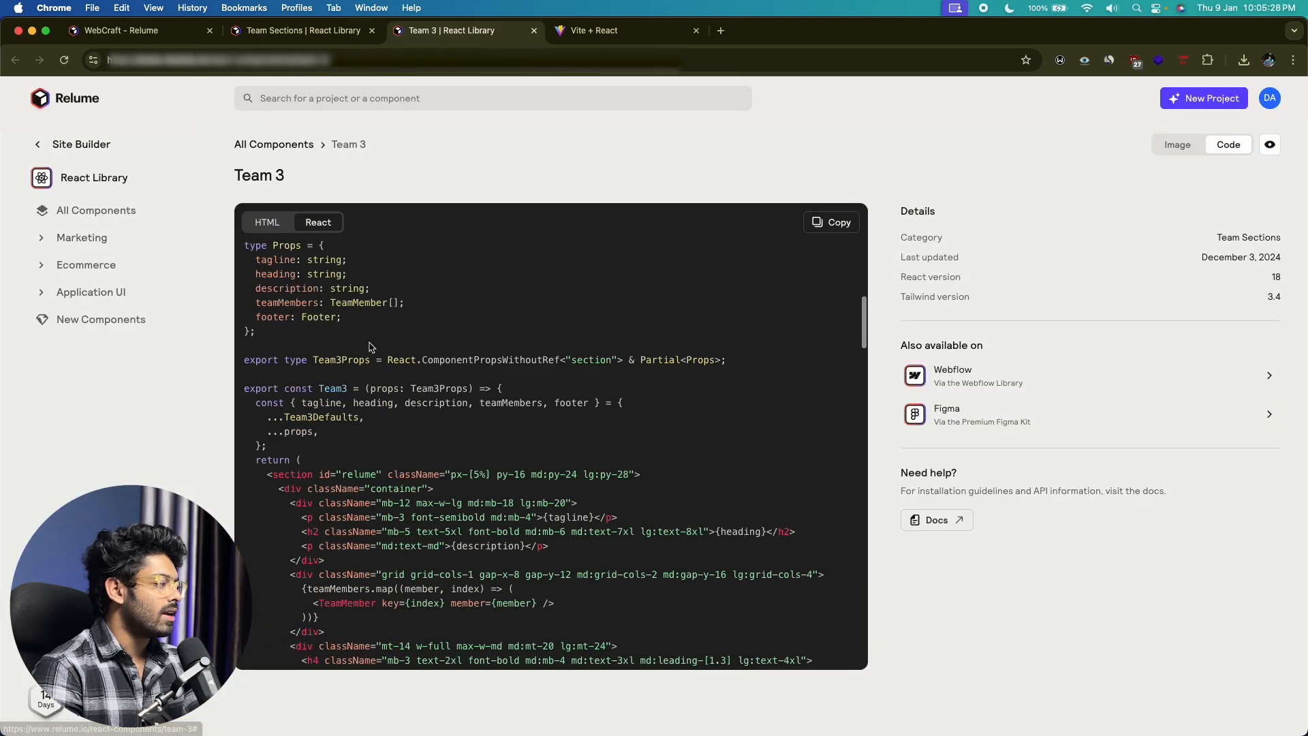
{"action": "left_click", "coordinate": [831, 222]}
Switch to VS Code, create Team.jsx in the components folder and paste the copied Team 3 code into it
{"action": "key", "text": "super+Tab"}
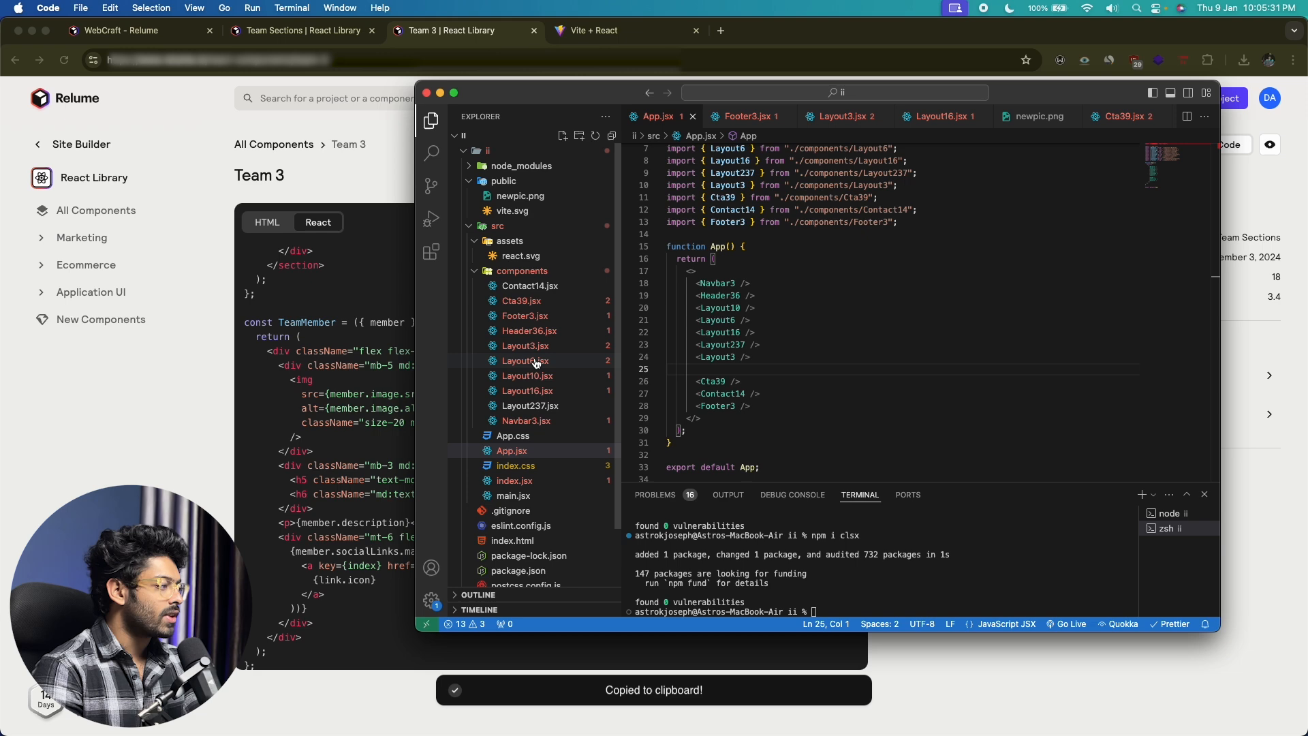
{"action": "left_click", "coordinate": [525, 360]}
{"action": "left_click", "coordinate": [564, 137]}
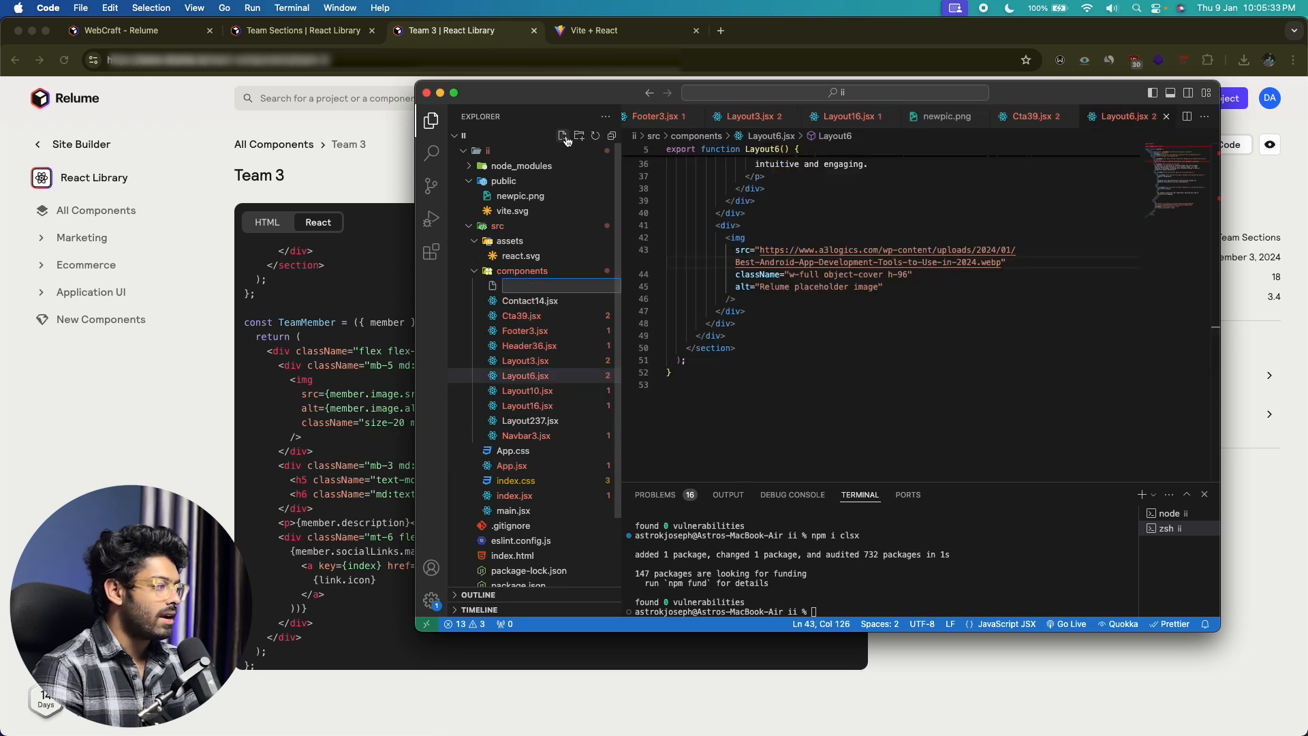
{"action": "type", "text": "Team"}
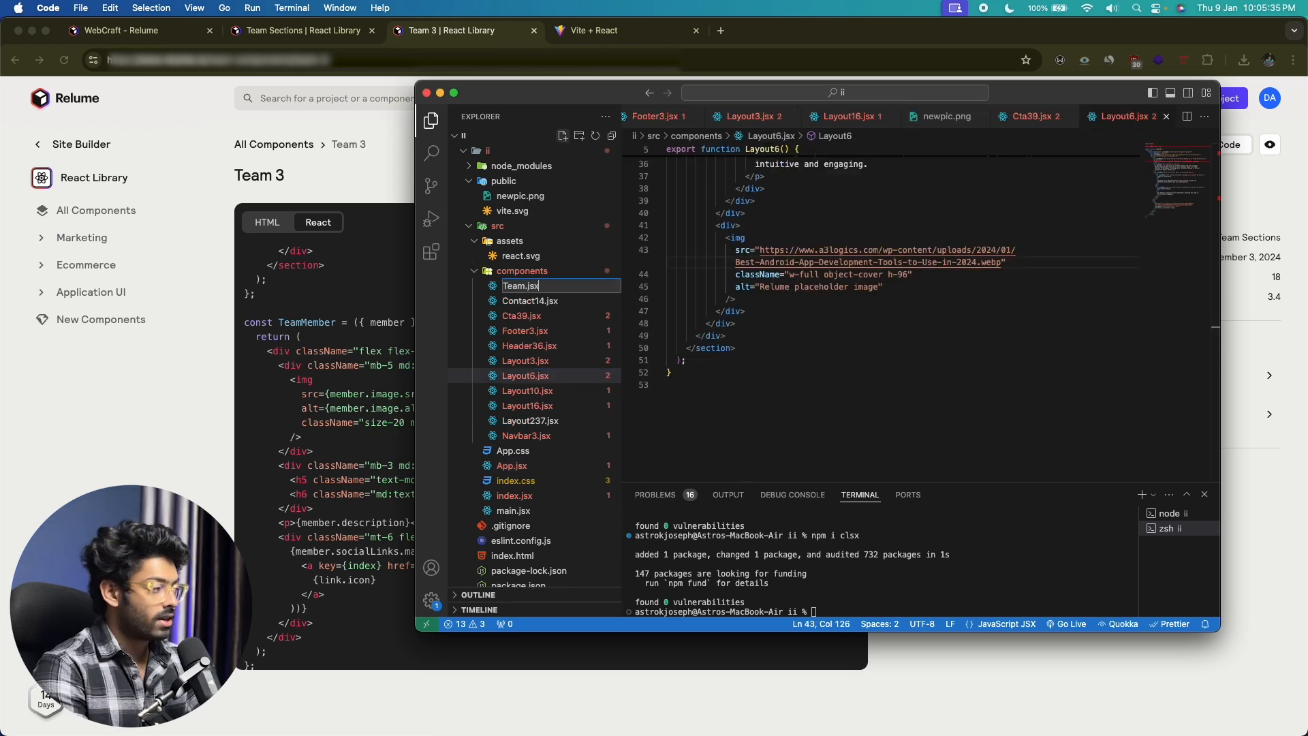
{"action": "type", "text": ".jsx"}
{"action": "key", "text": "Return"}
{"action": "key", "text": "super+v"}
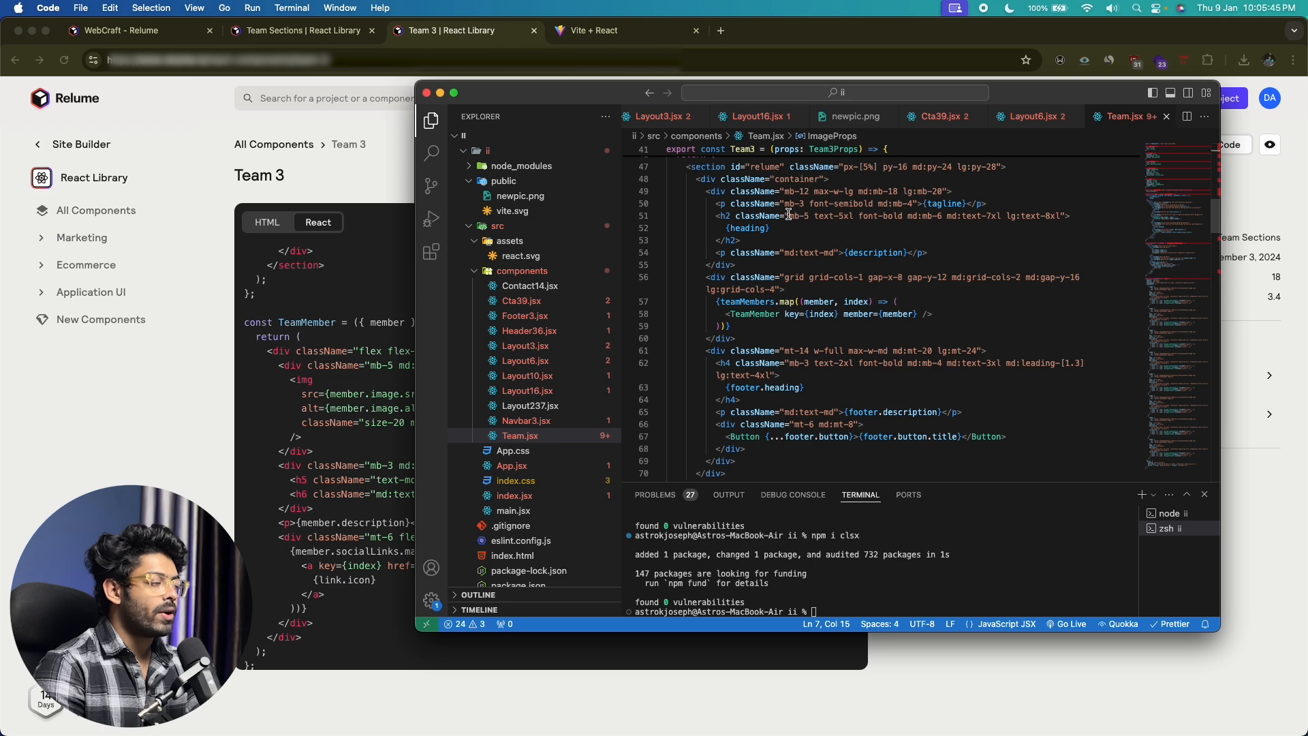
{"action": "left_click", "coordinate": [789, 215]}
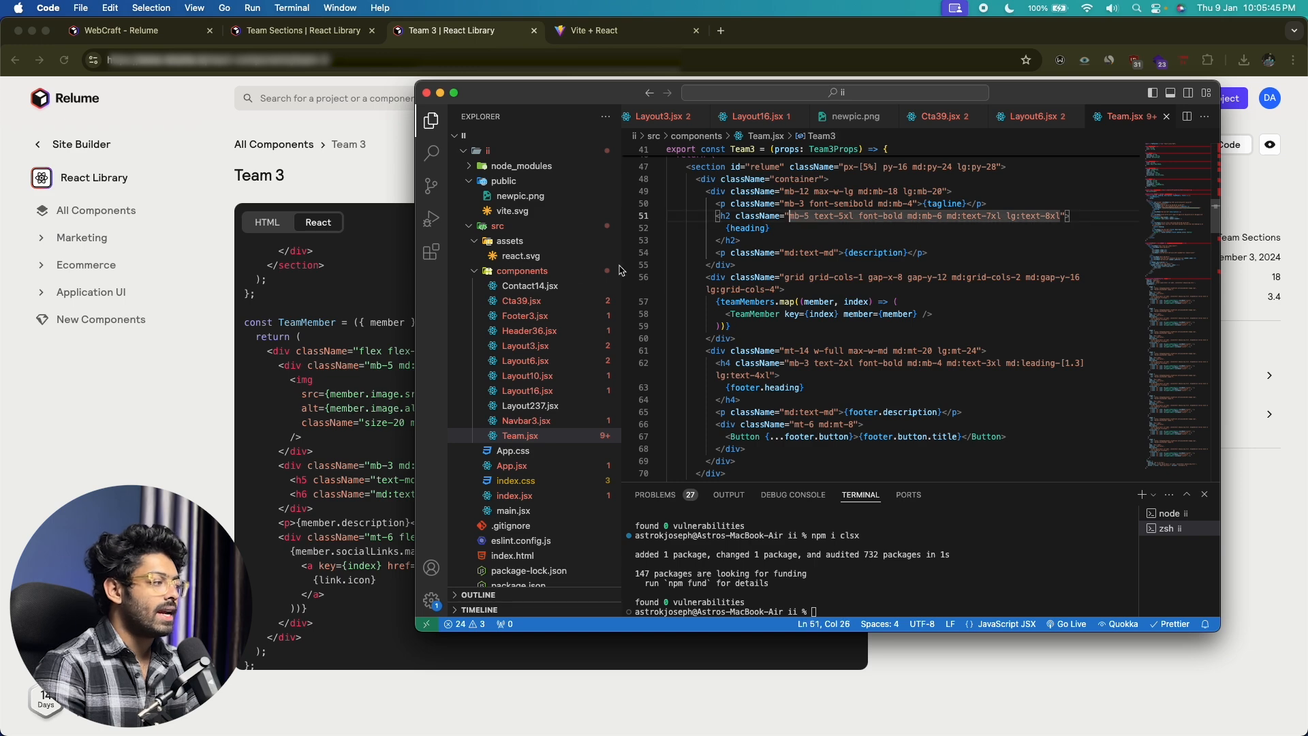
Return to App.jsx and view the component list around the empty line between Layout3 and Cta39
{"action": "scroll", "coordinate": [677, 116], "scroll_direction": "left", "scroll_amount": 3}
{"action": "left_click", "coordinate": [666, 120]}
{"action": "scroll", "coordinate": [717, 291], "scroll_direction": "down", "scroll_amount": 3}
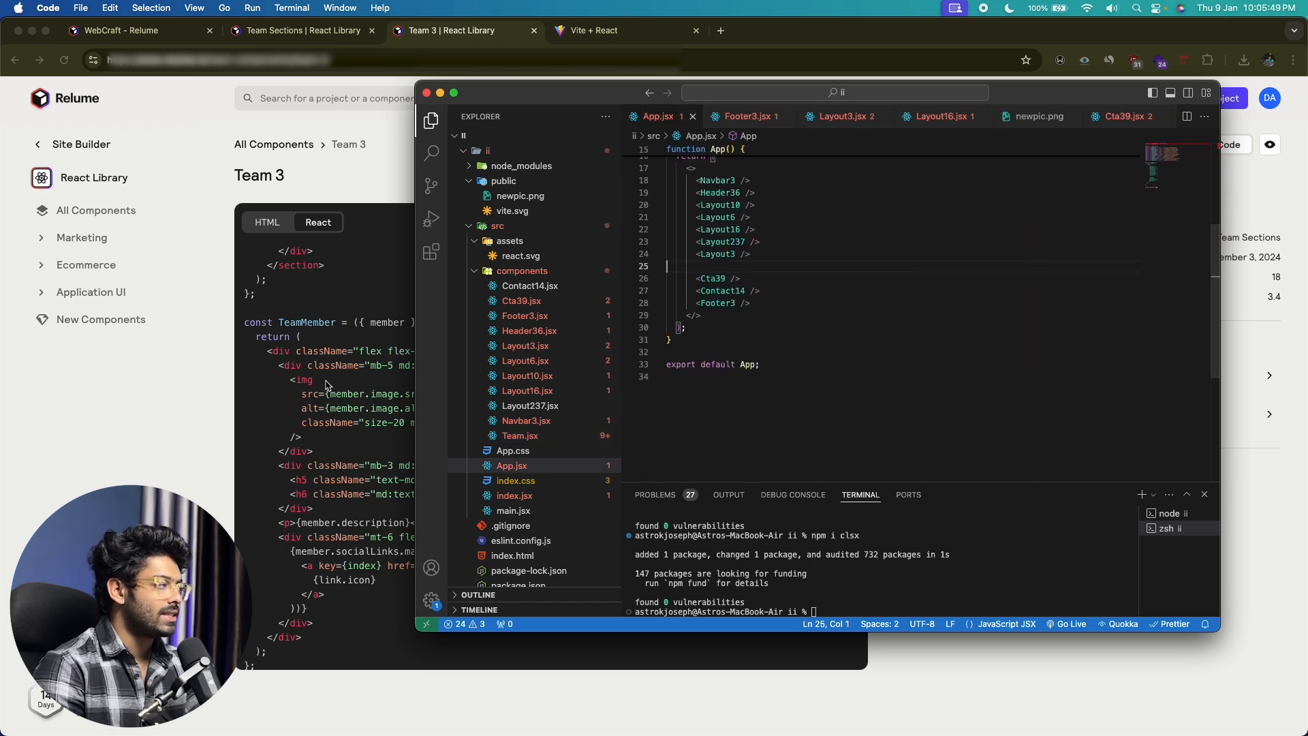
Switch to Chrome and look through the sections of the running Vite + React page
{"action": "left_click", "coordinate": [339, 383]}
{"action": "left_click", "coordinate": [590, 30]}
{"action": "scroll", "coordinate": [423, 459], "scroll_direction": "down", "scroll_amount": 5}
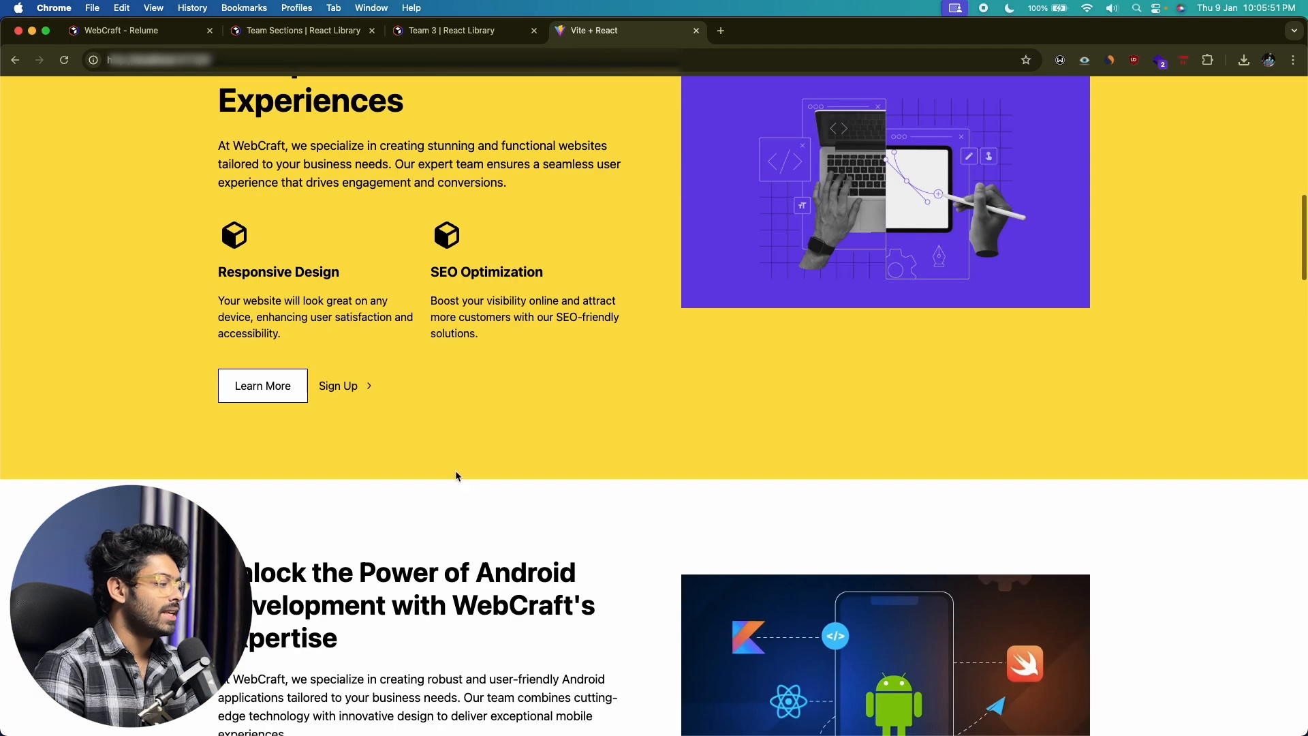